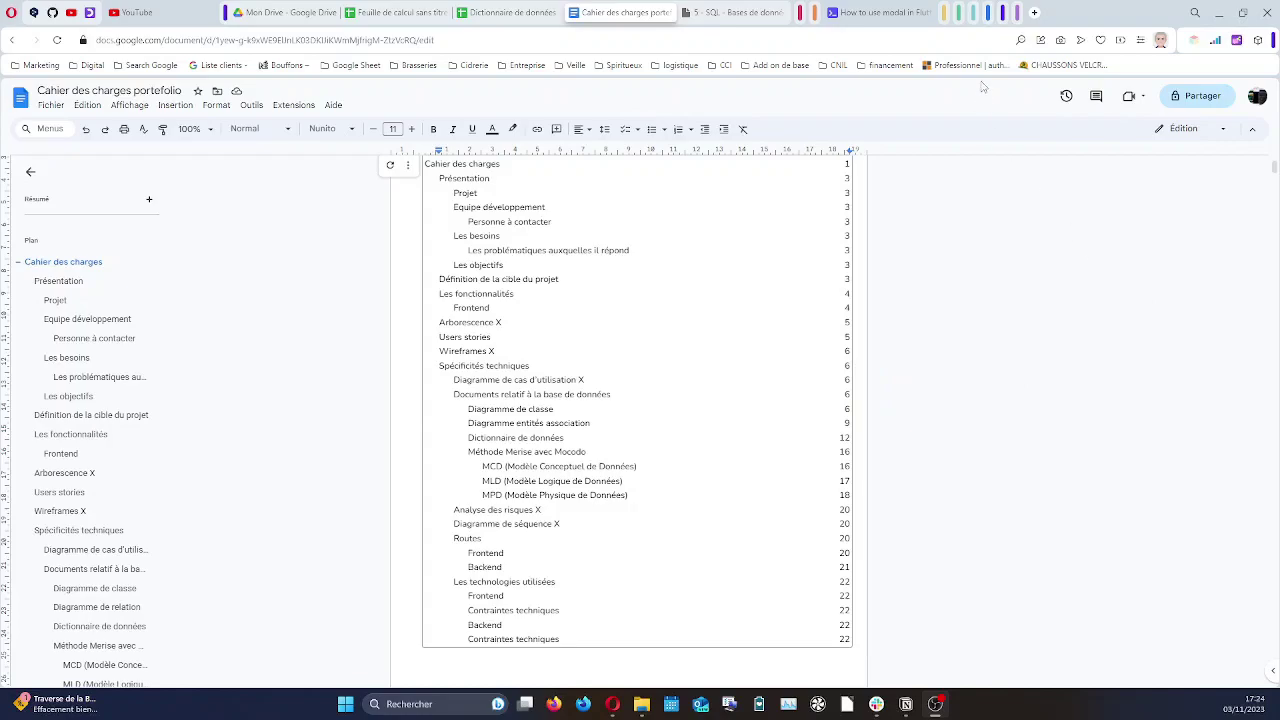
Switch to the Whimsical portfolio back-office board and log in to the account to access it.
left_click(226, 14)
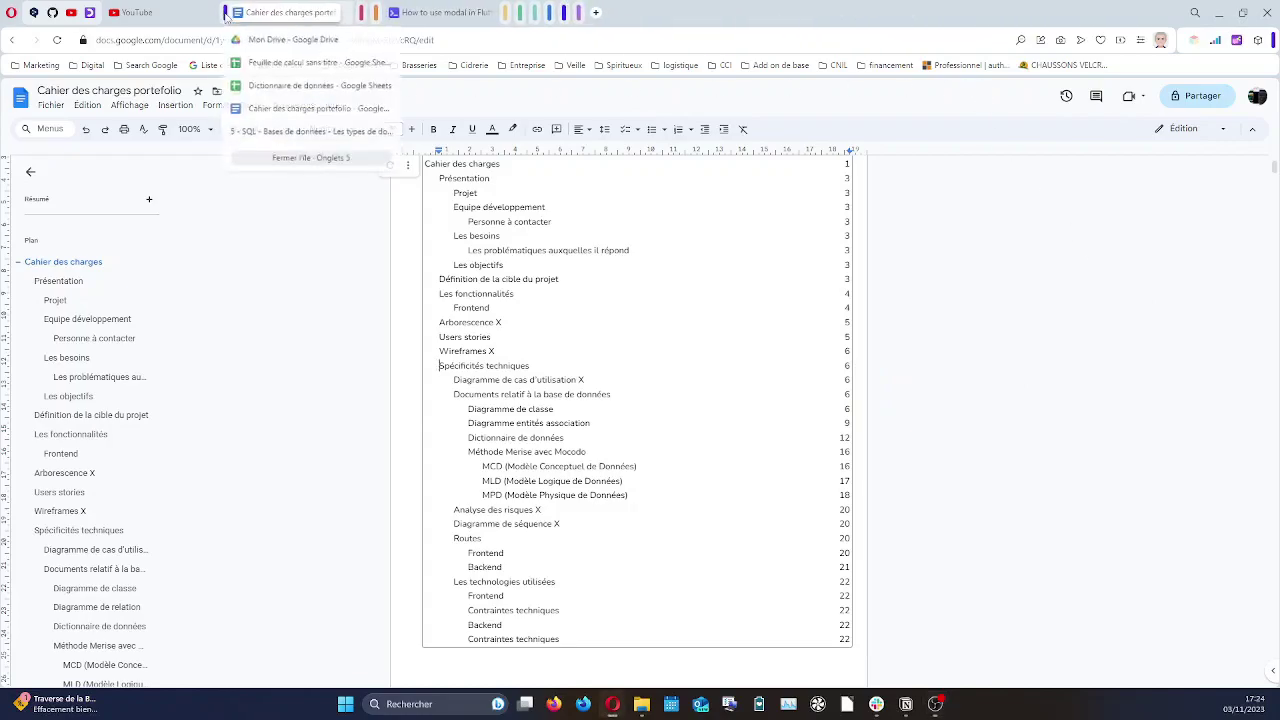
mouse_move(579, 19)
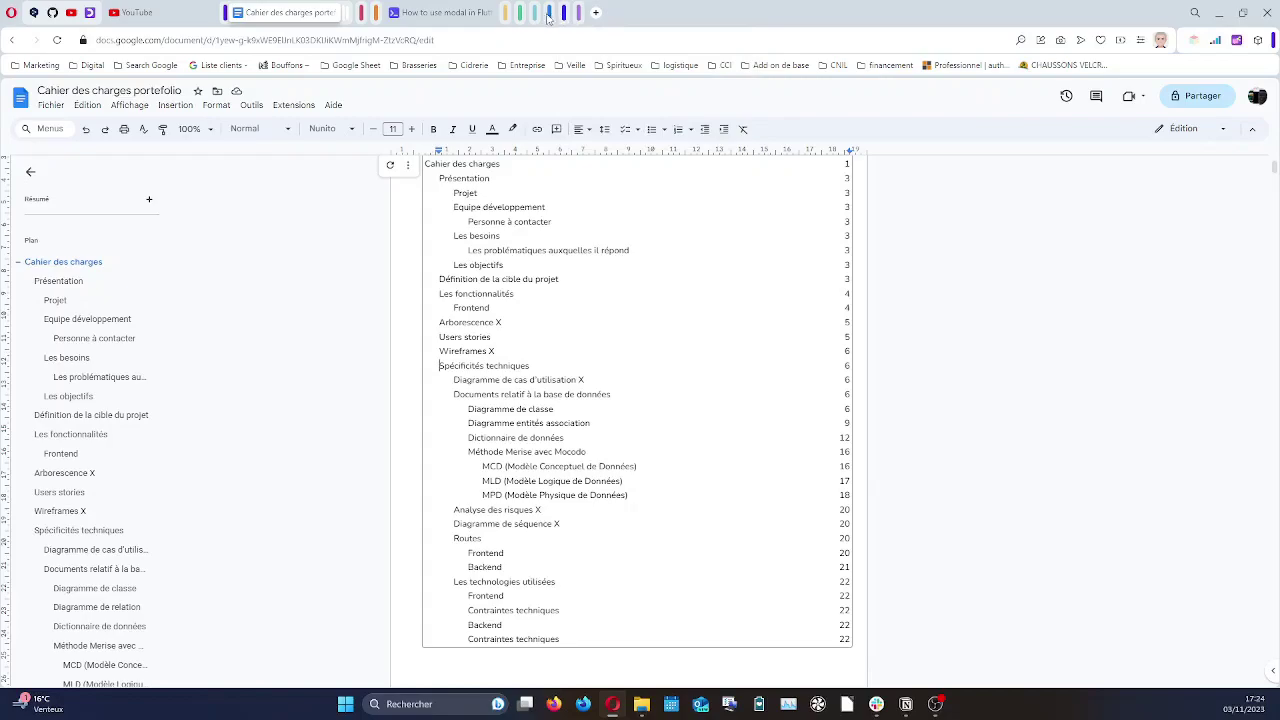
mouse_move(521, 18)
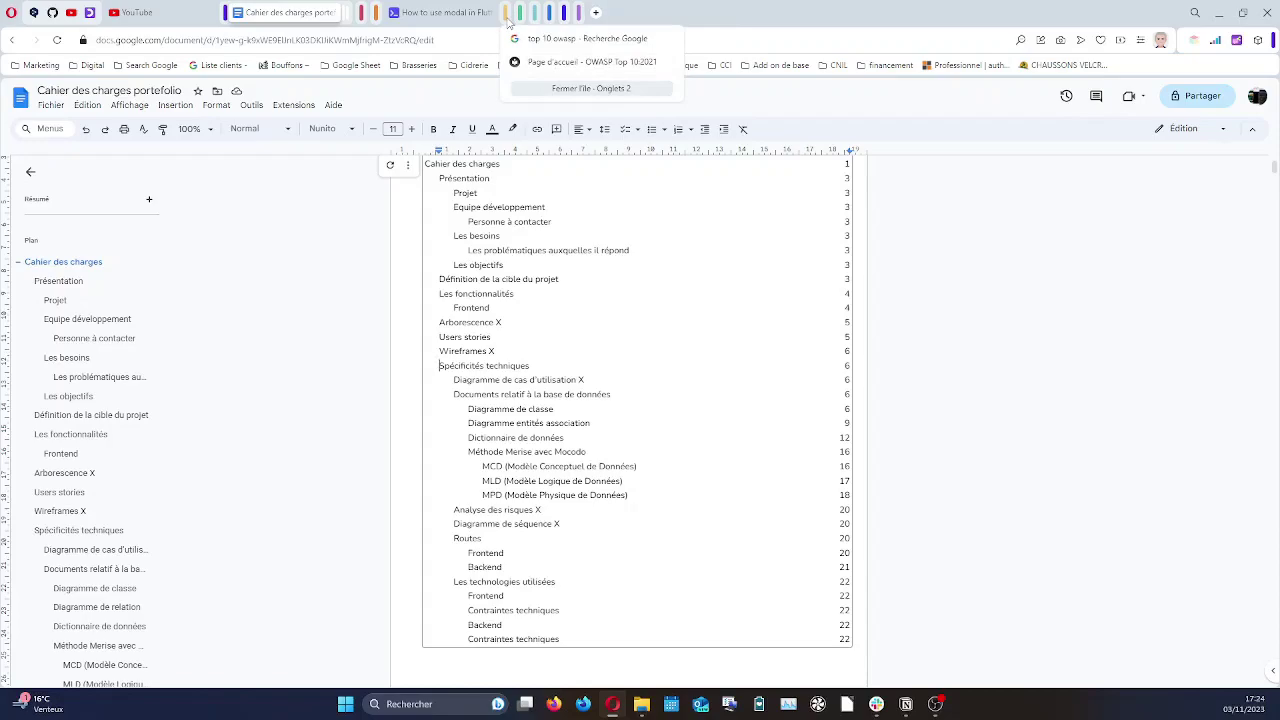
mouse_move(378, 21)
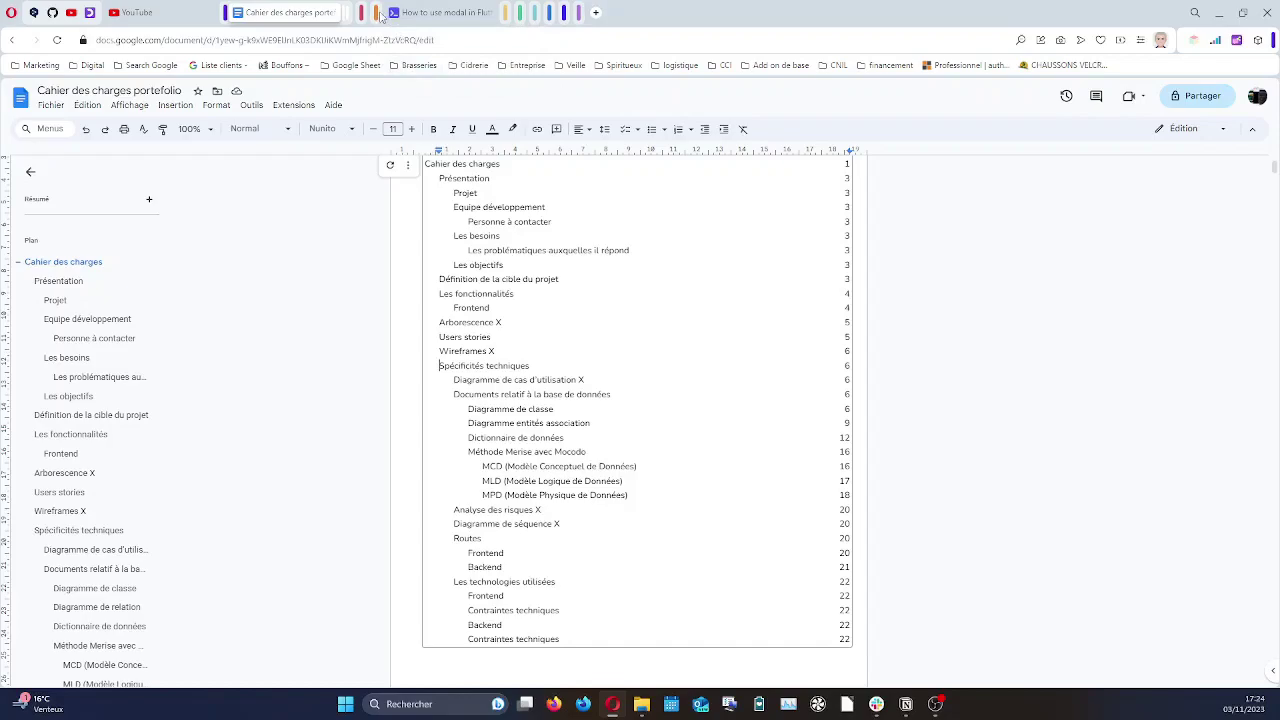
left_click(382, 16)
left_click(525, 13)
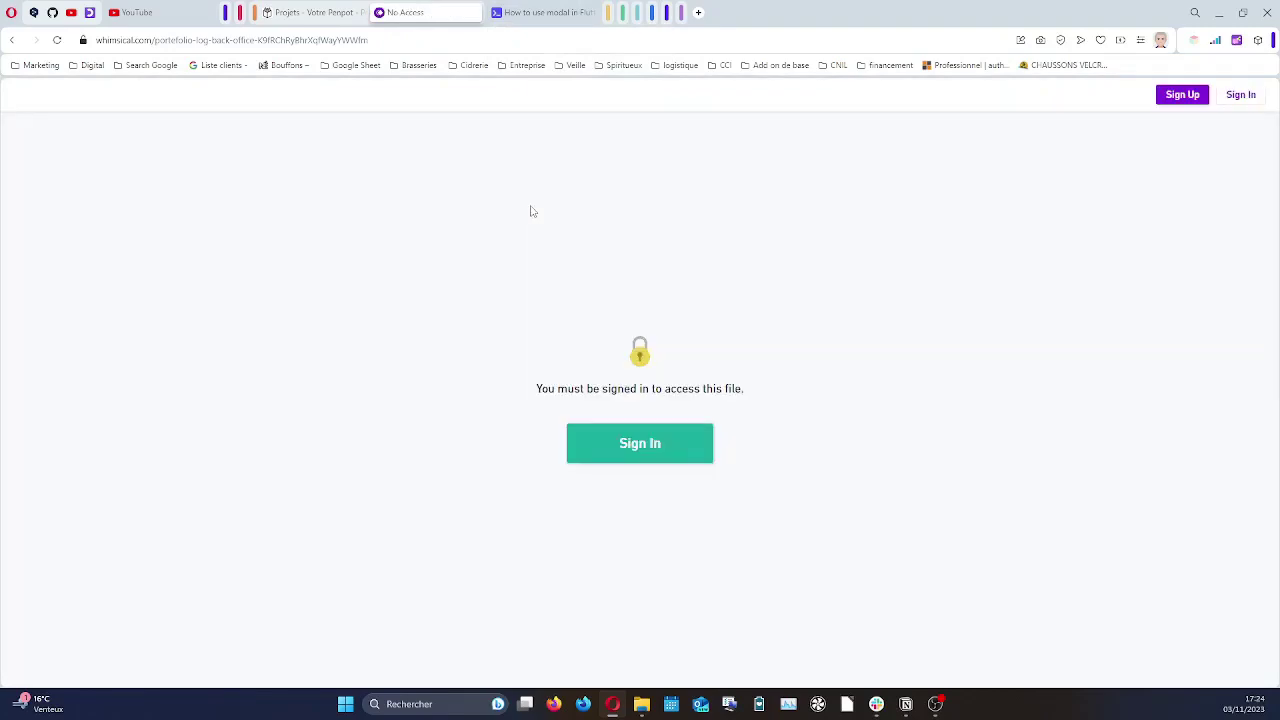
left_click(654, 455)
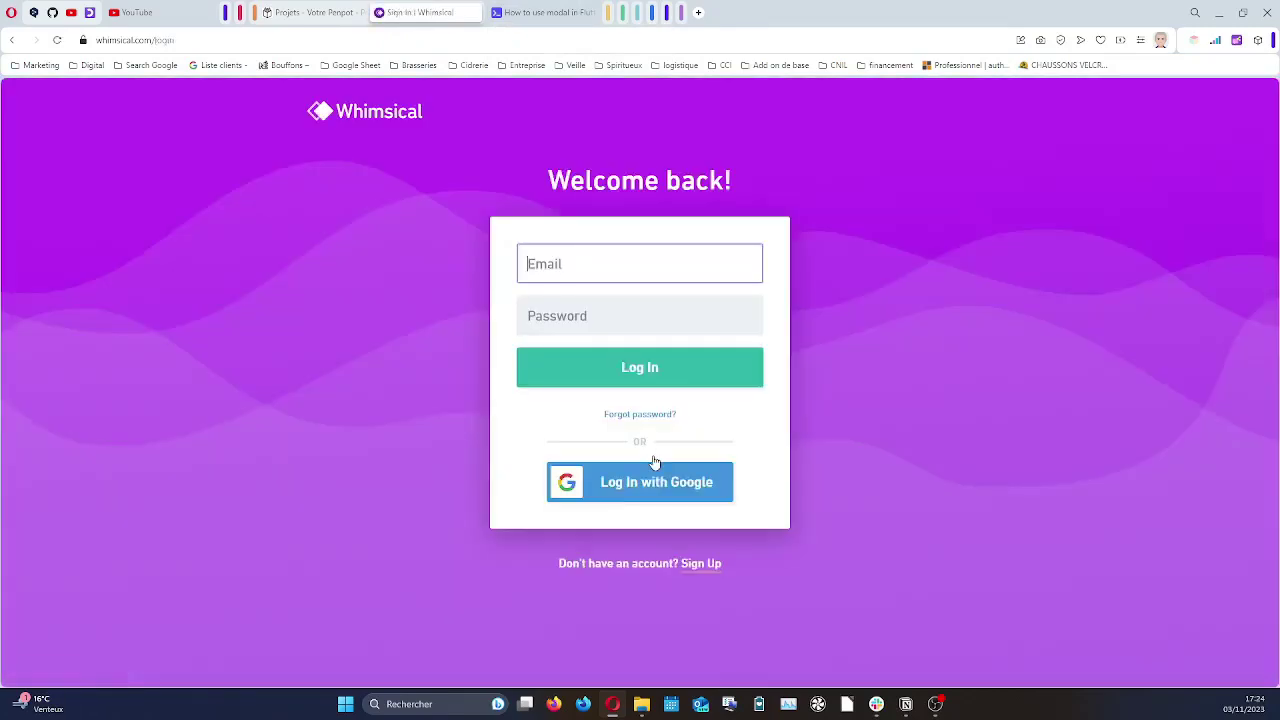
left_click(605, 369)
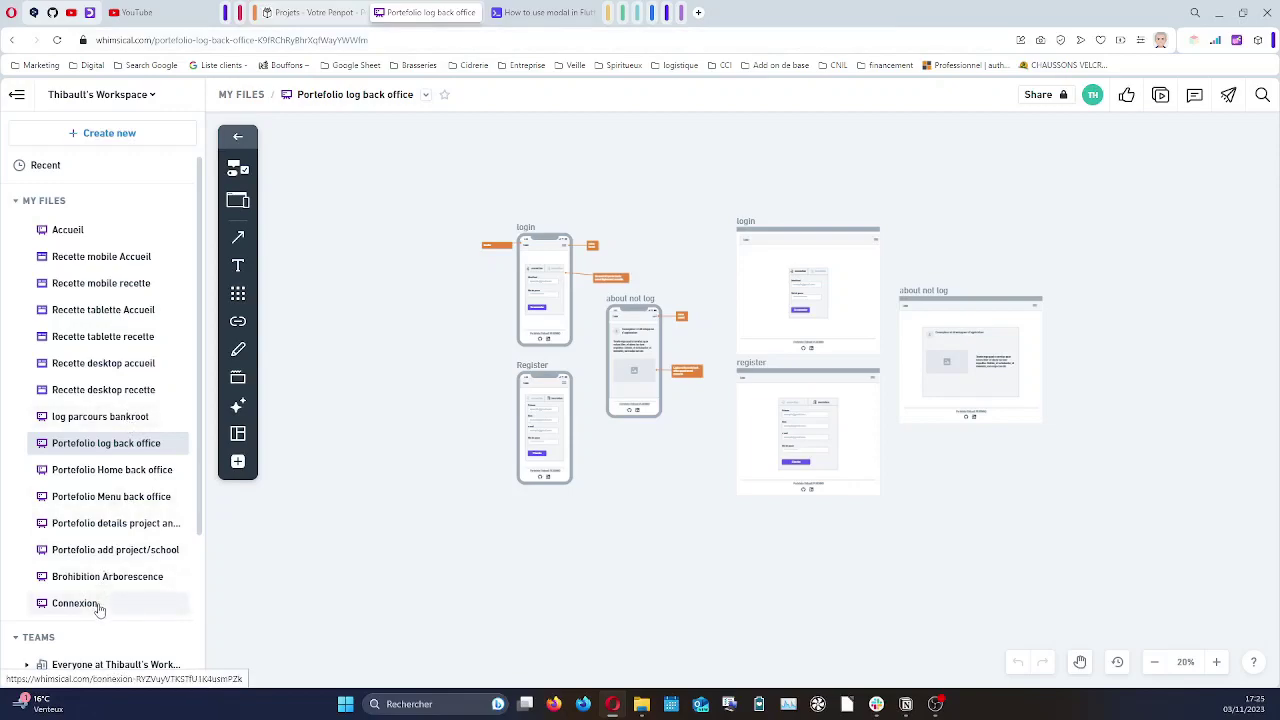
Create a new blank board in My Files and name it "Diagramme de cas d'utilisation".
left_click(104, 135)
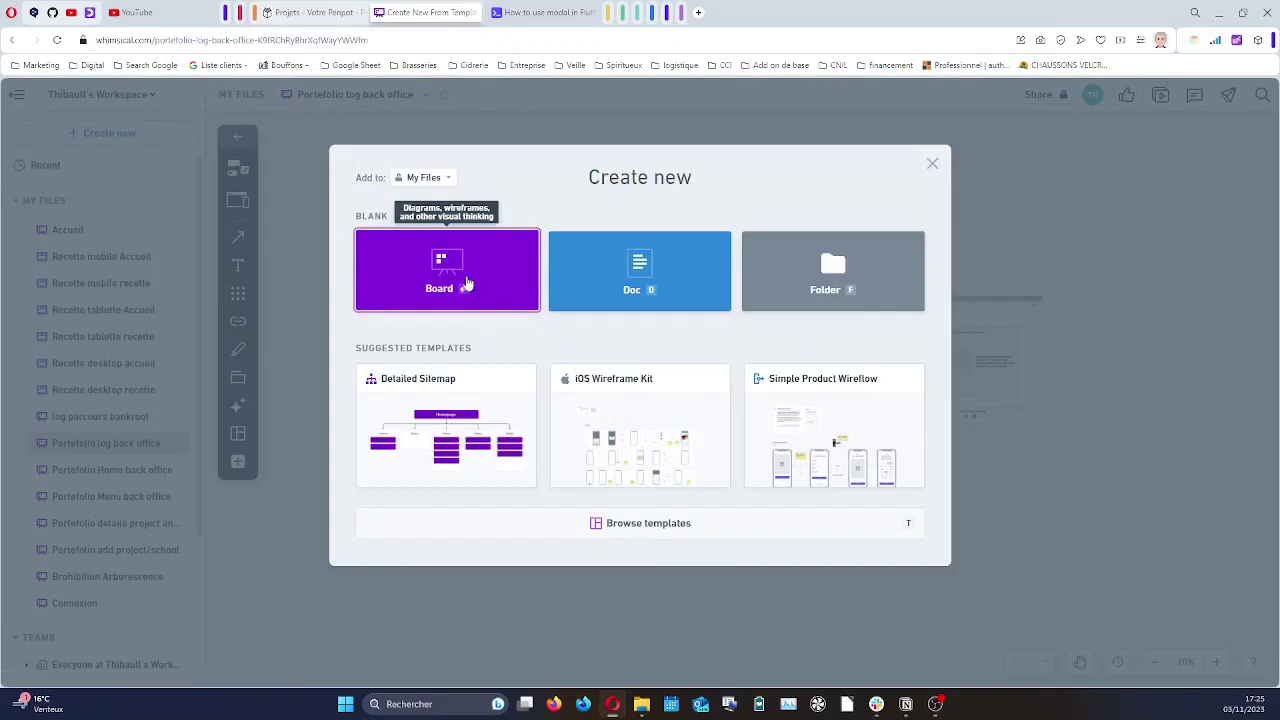
left_click(470, 284)
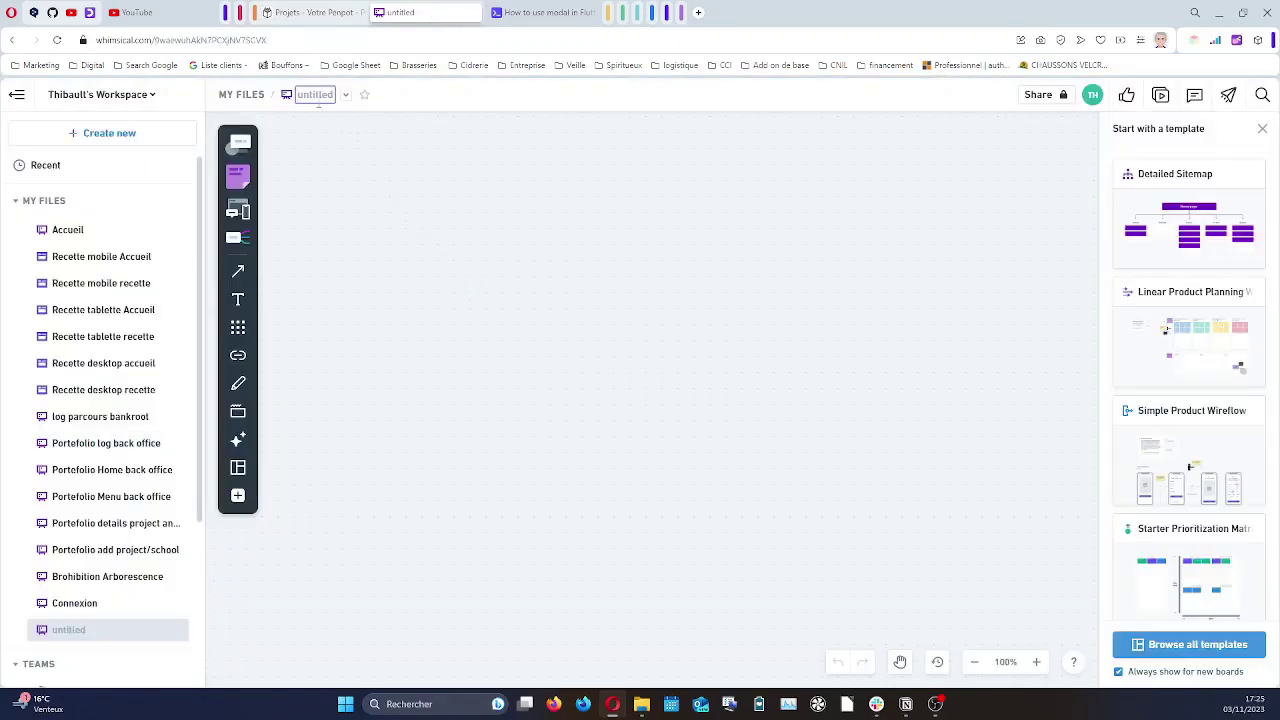
type("Diagram")
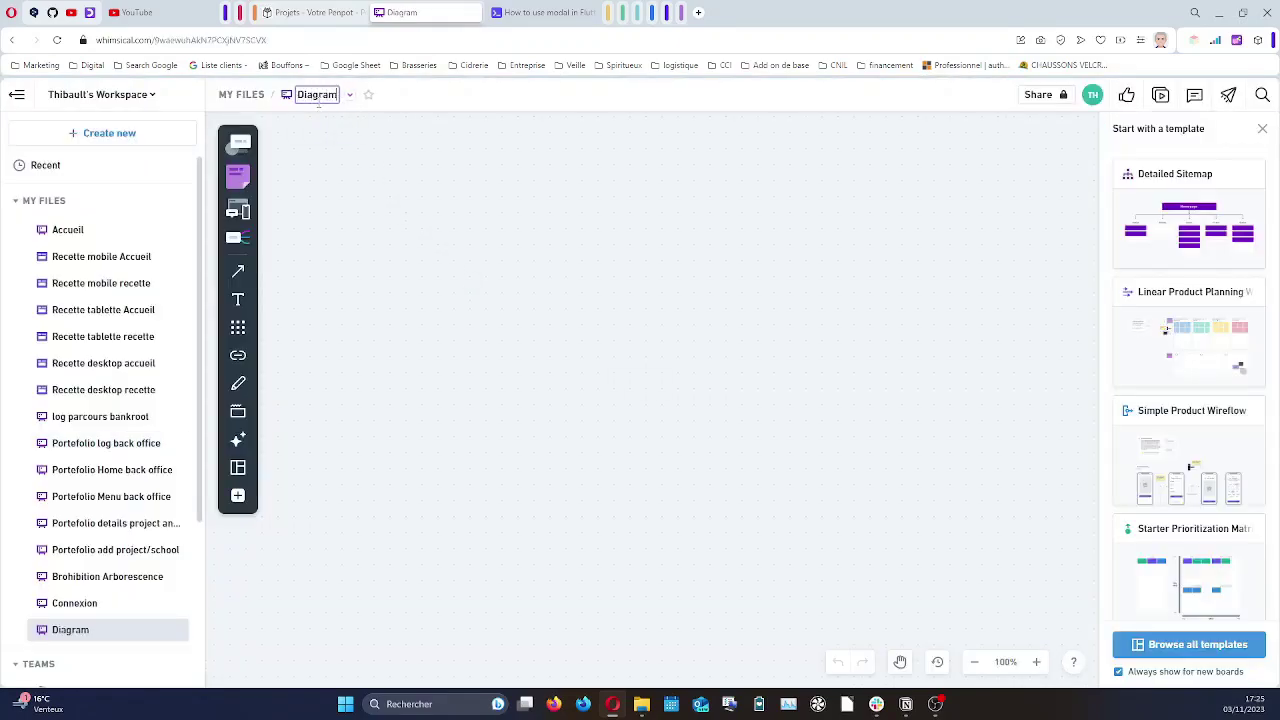
type("me de c")
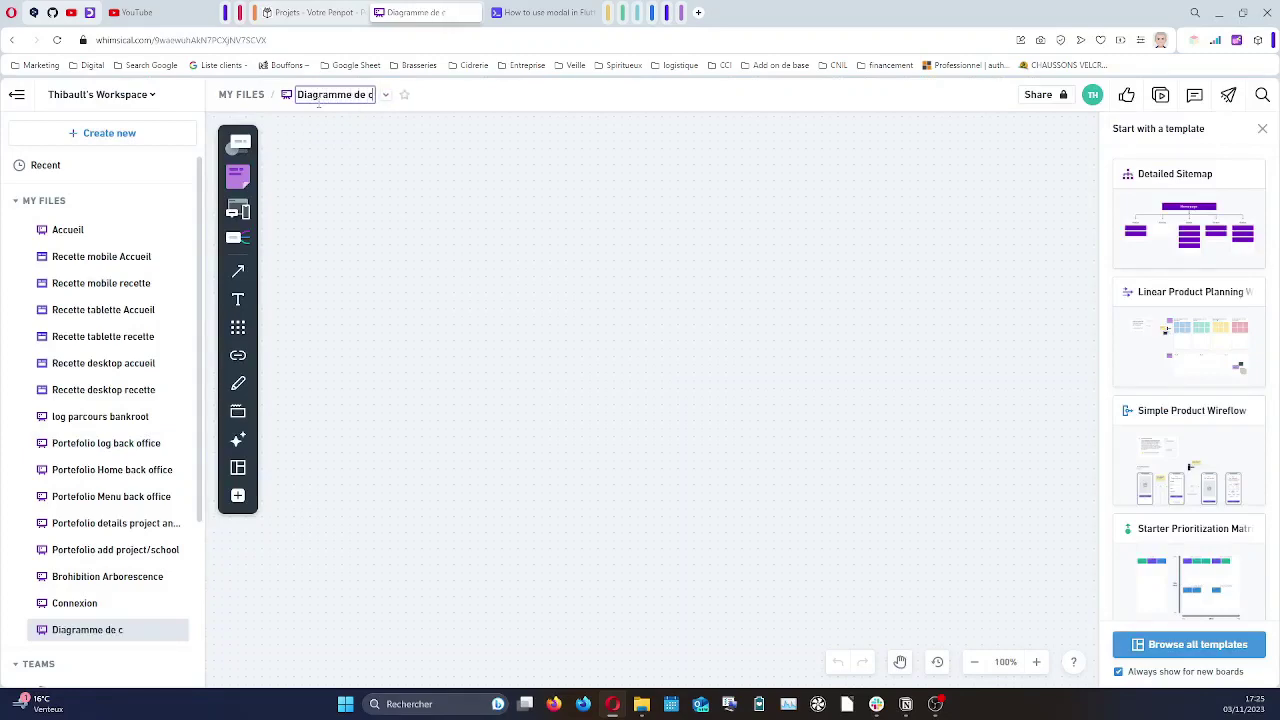
type("as d'utilisation")
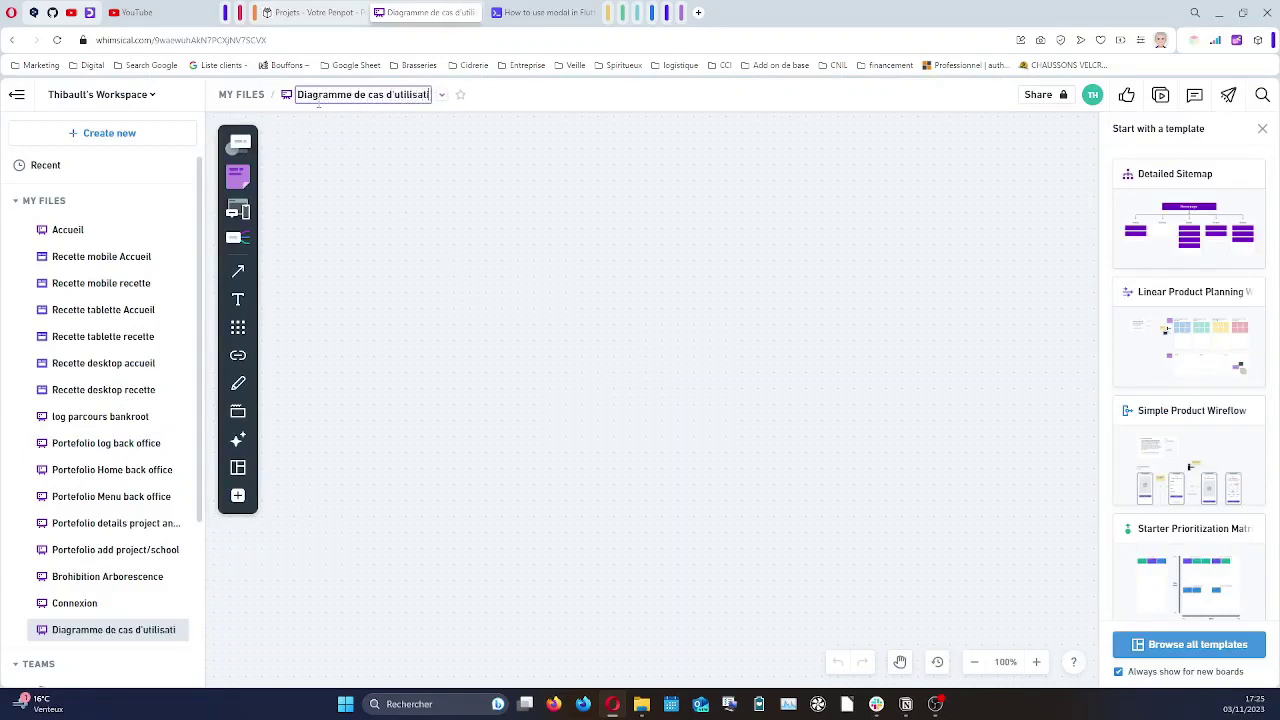
left_click(368, 202)
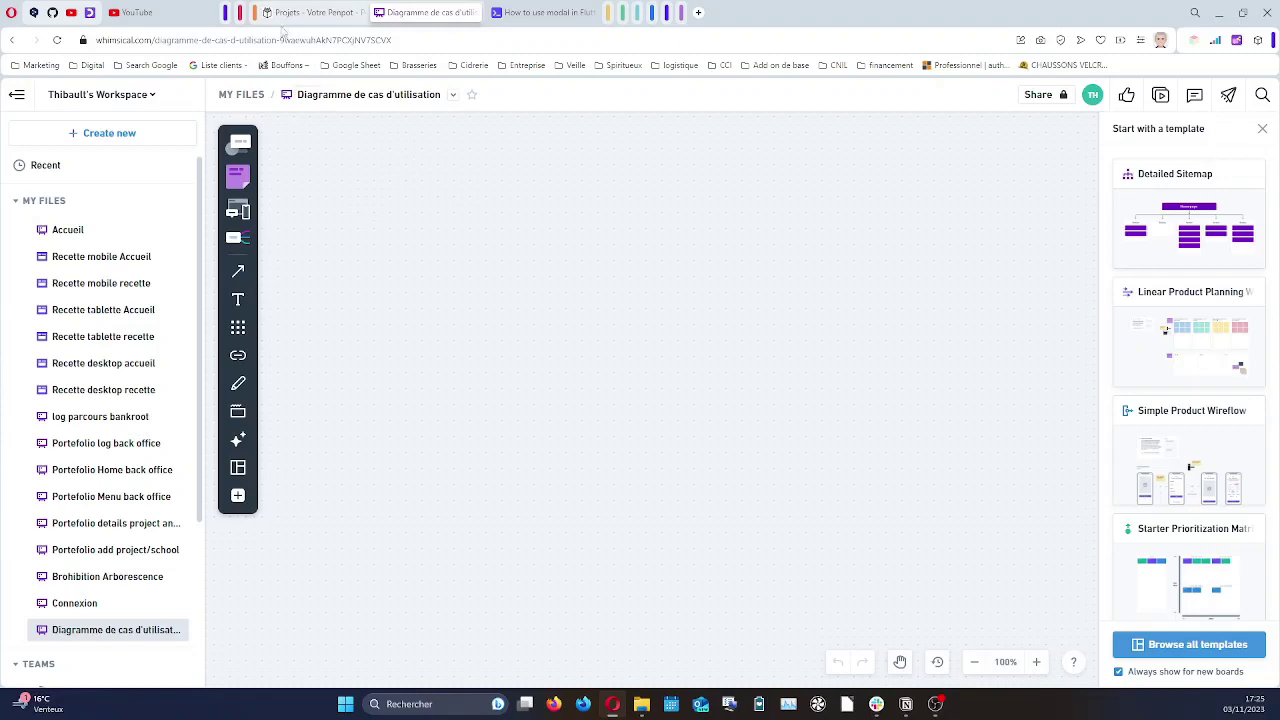
Switch to the group of PlantUML pages, close the two generated-diagram pages and bring up the French PlantUML home page.
left_click(243, 20)
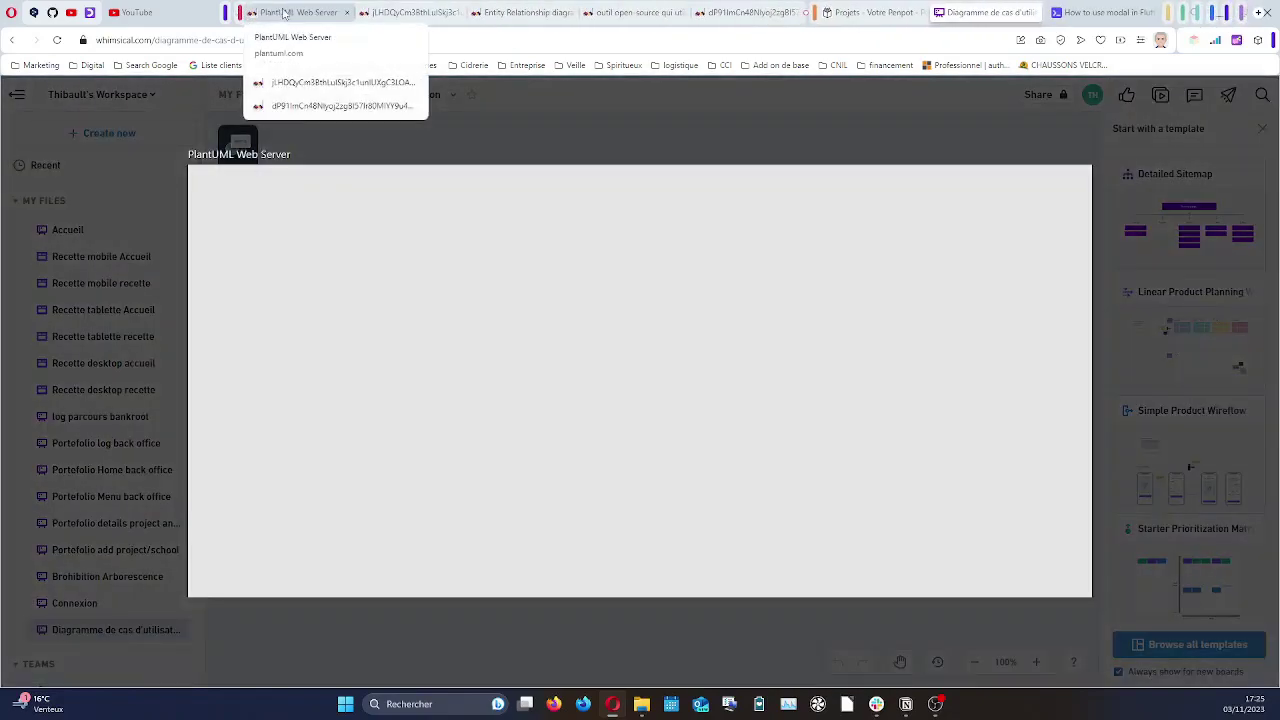
left_click(290, 13)
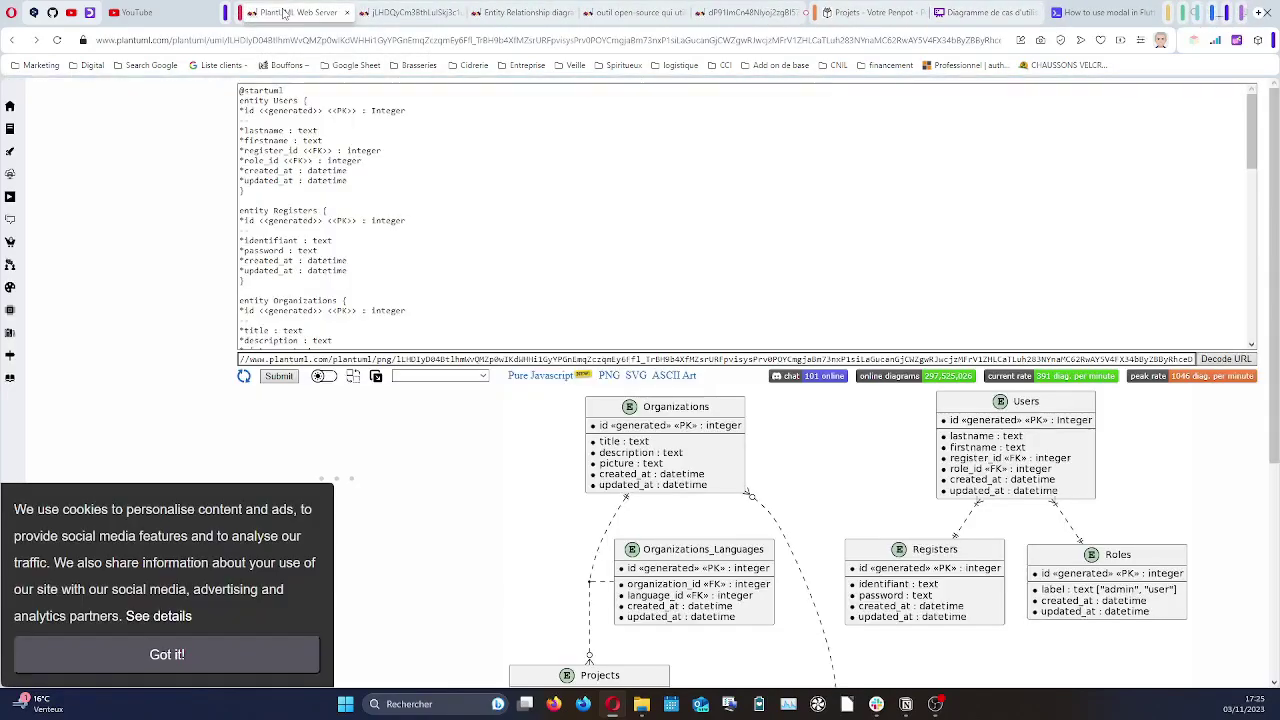
left_click(425, 13)
left_click(459, 12)
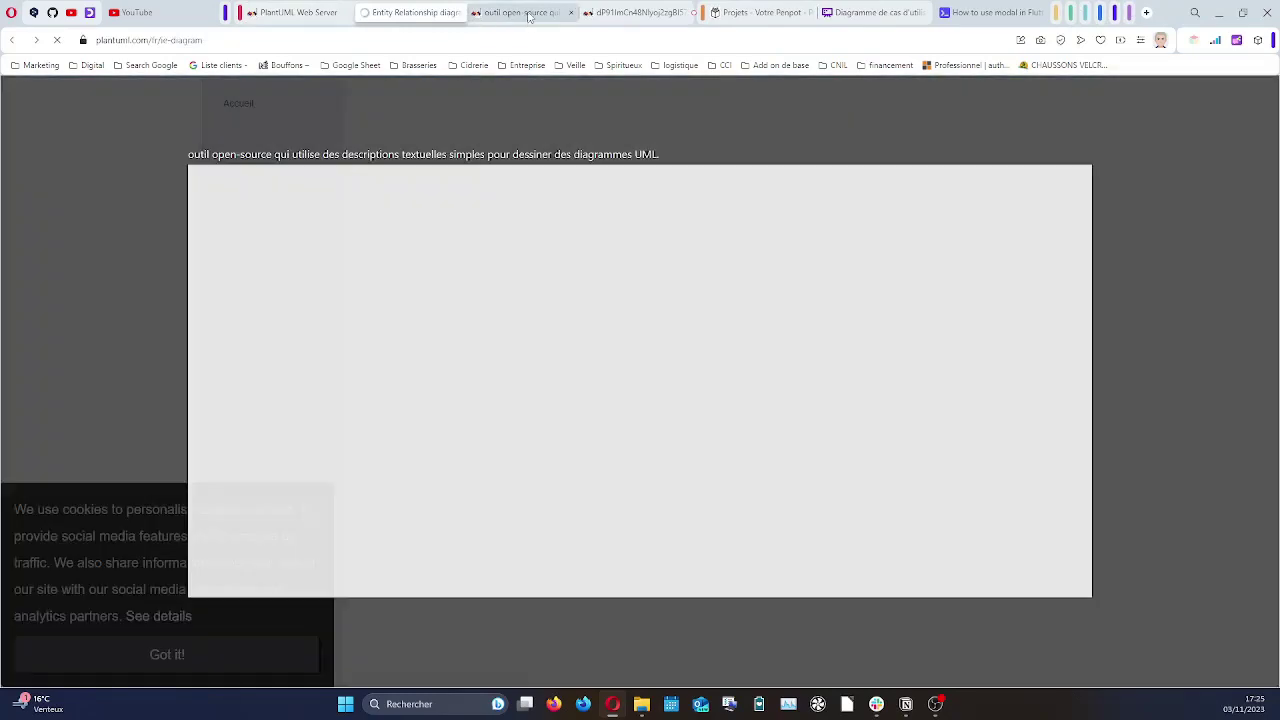
left_click(529, 14)
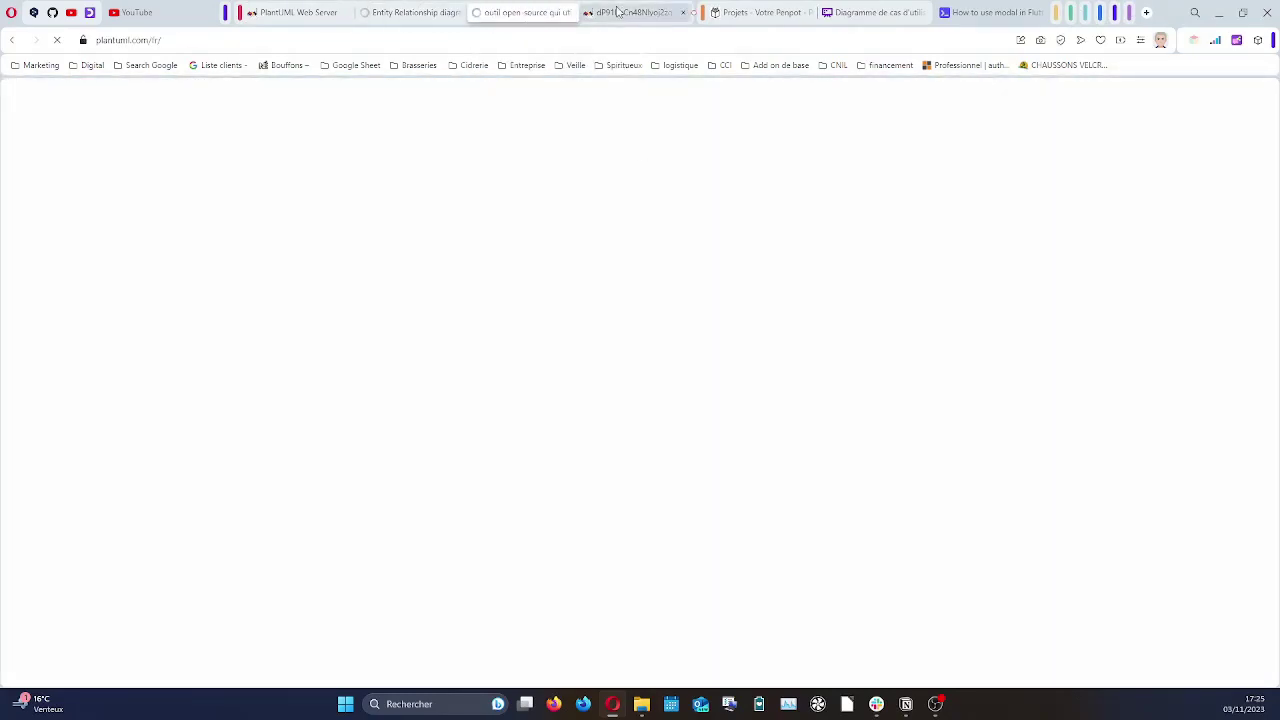
middle_click(617, 12)
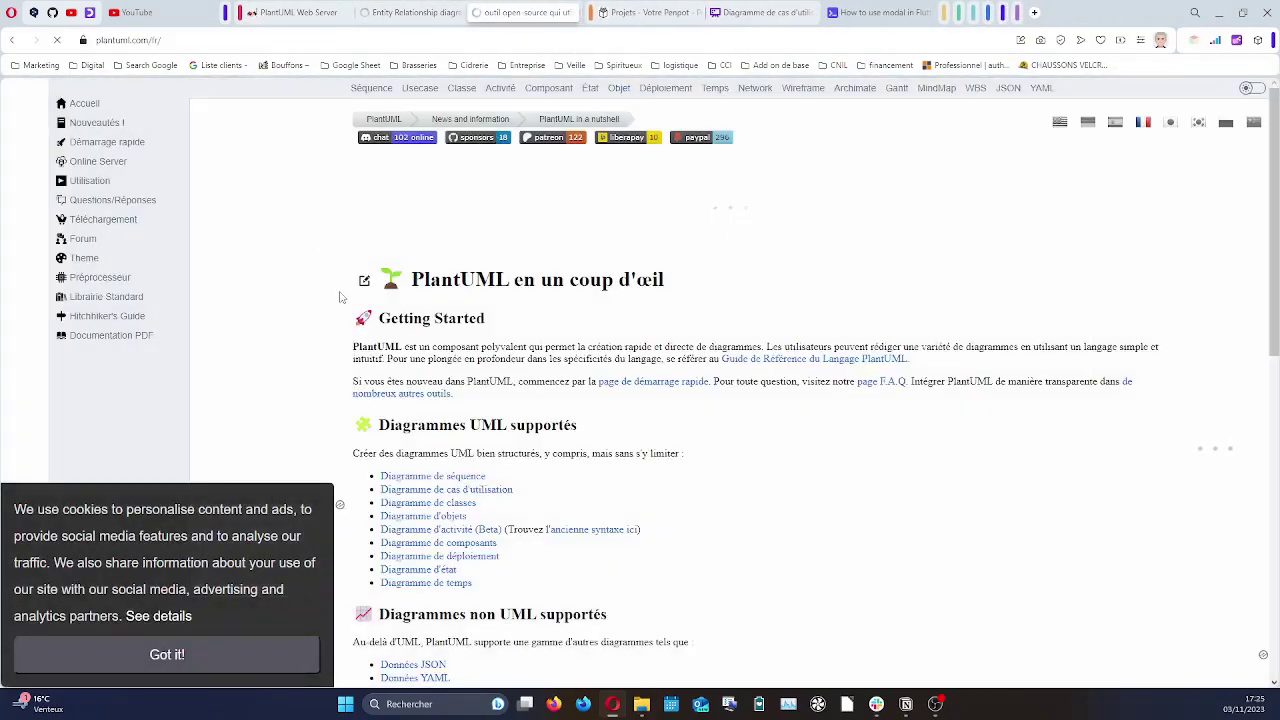
Open the "Diagramme de cas d'utilisation" documentation from the supported UML diagrams list.
scroll(280, 391, "down", 2)
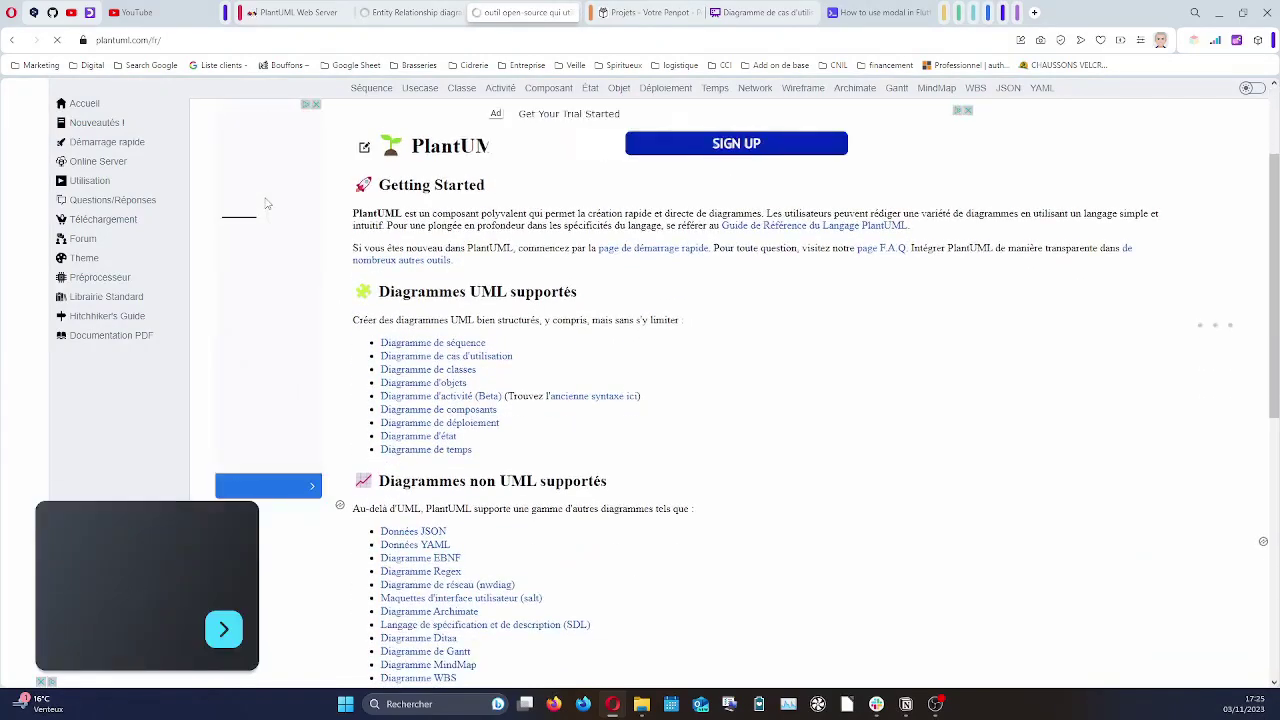
left_click(455, 357)
left_click(733, 240)
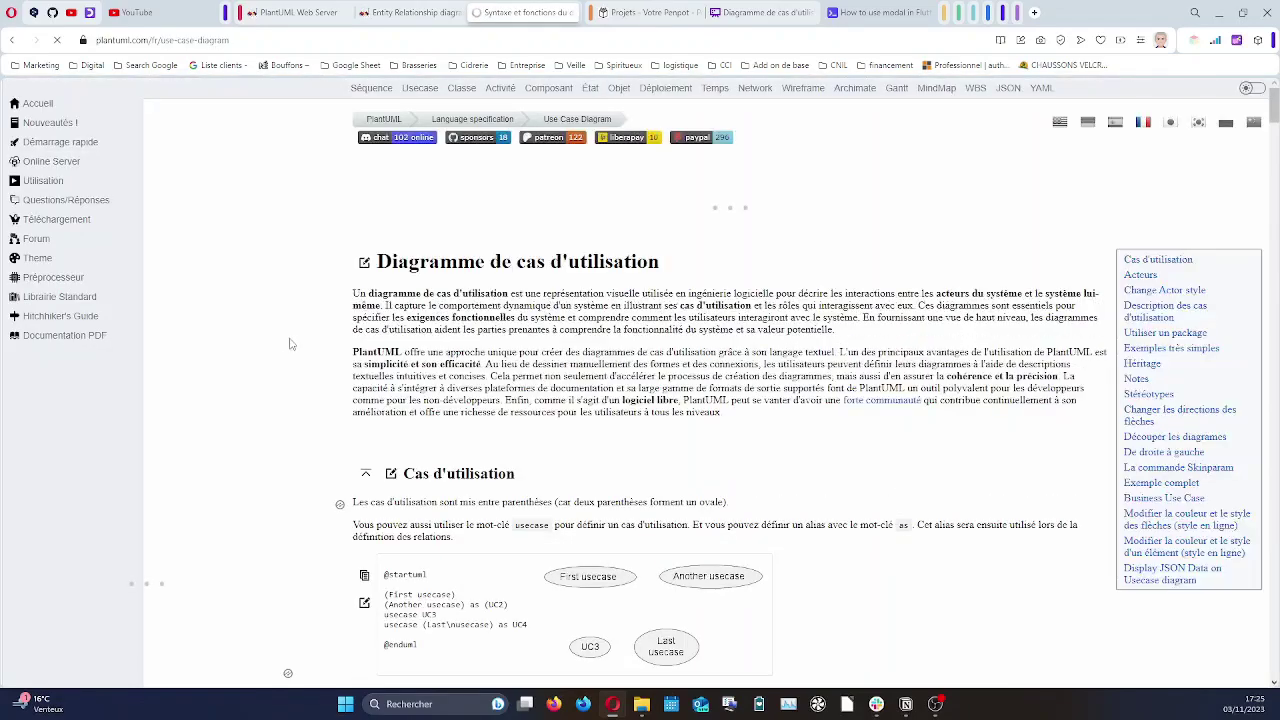
Examine the PlantUML use case diagram examples, covering use cases, actors, actor styles, descriptions and packages.
scroll(288, 345, "down", 3)
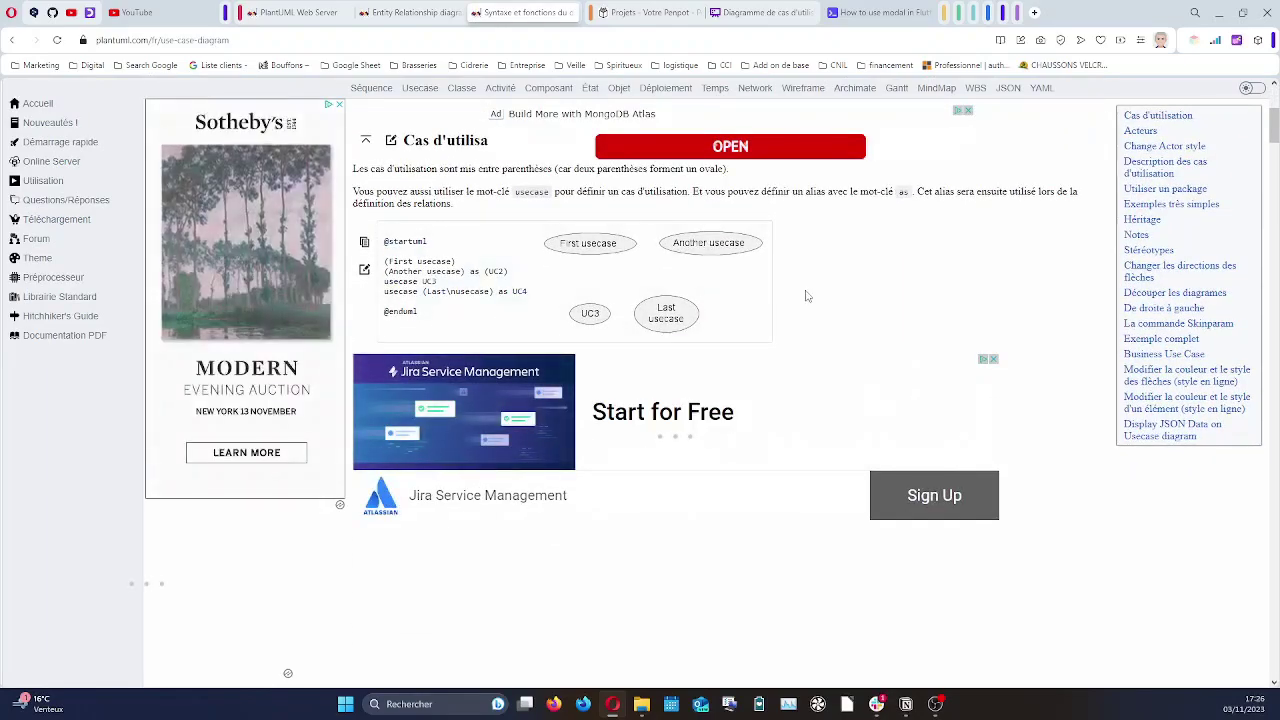
scroll(897, 336, "up", 1)
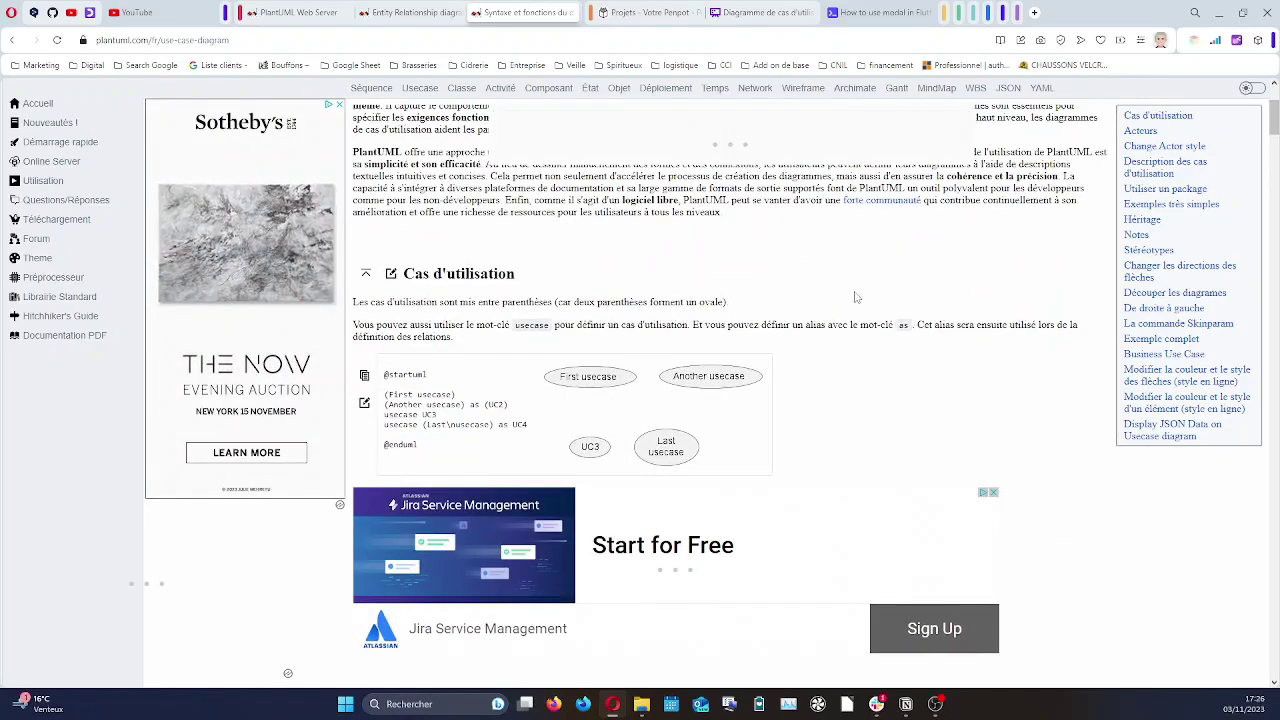
scroll(869, 292, "down", 2)
scroll(869, 292, "down", 3)
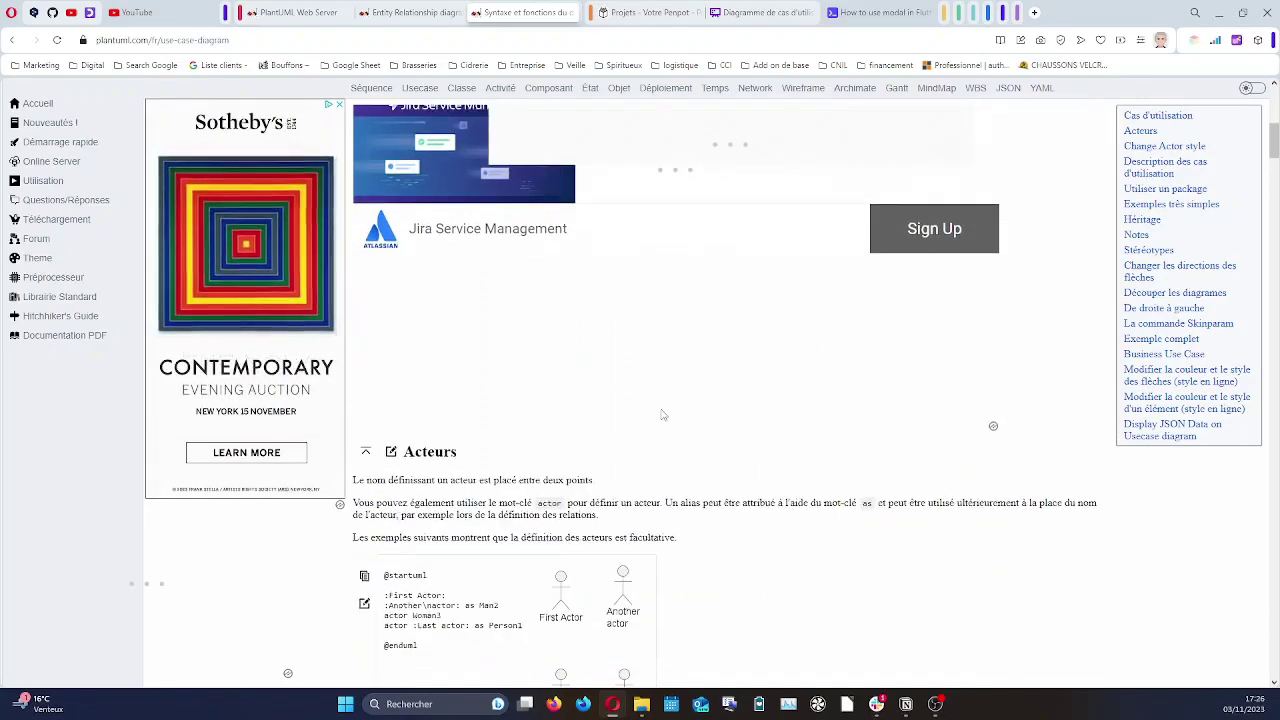
scroll(786, 423, "down", 3)
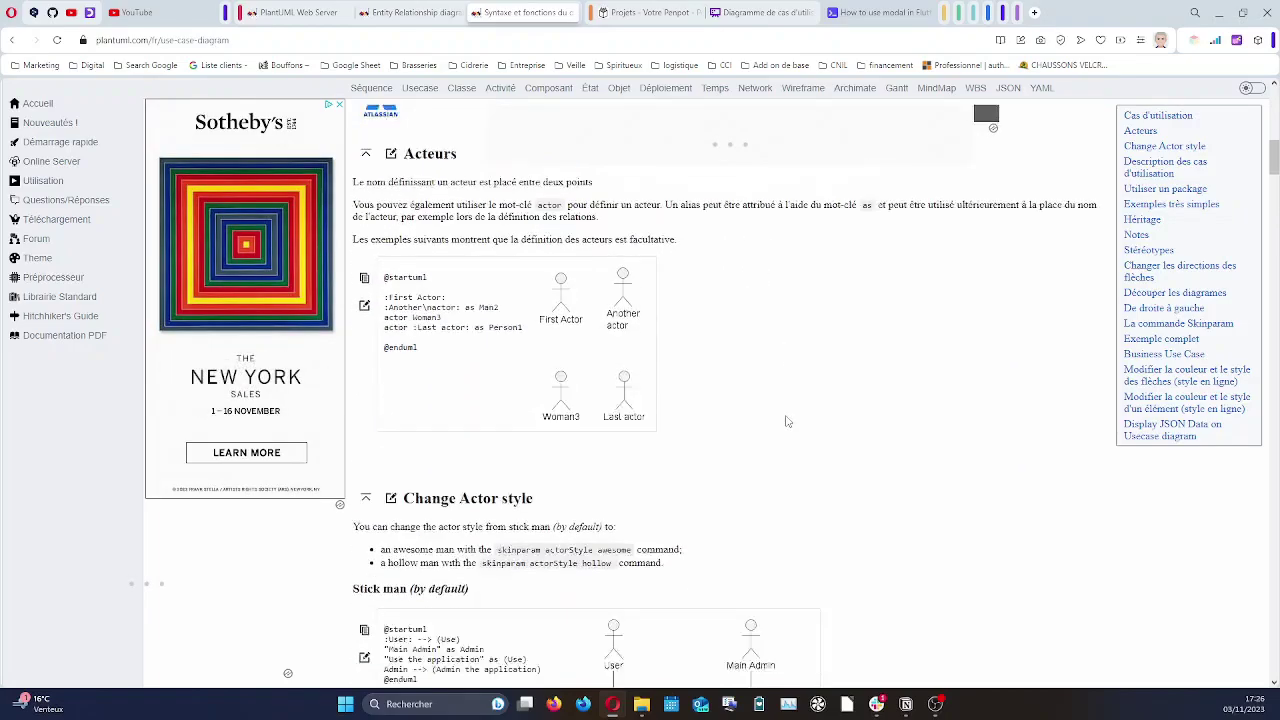
scroll(877, 414, "down", 2)
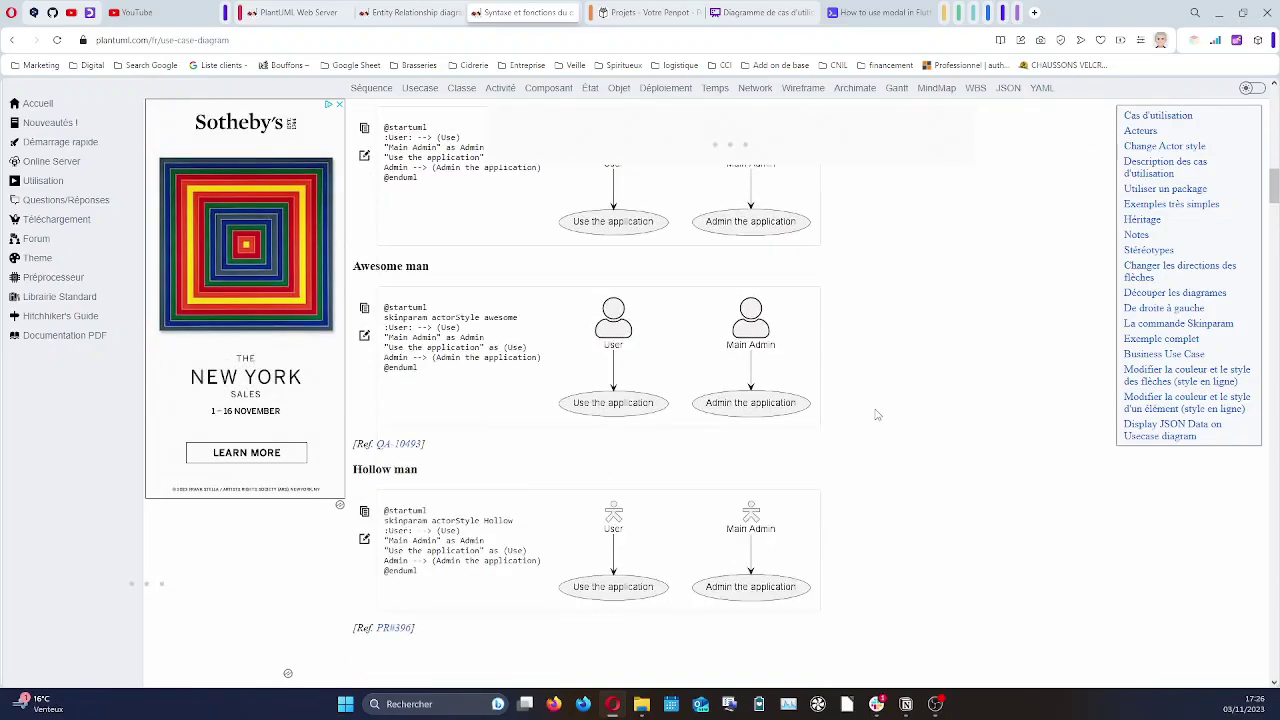
scroll(877, 414, "down", 5)
scroll(877, 414, "down", 4)
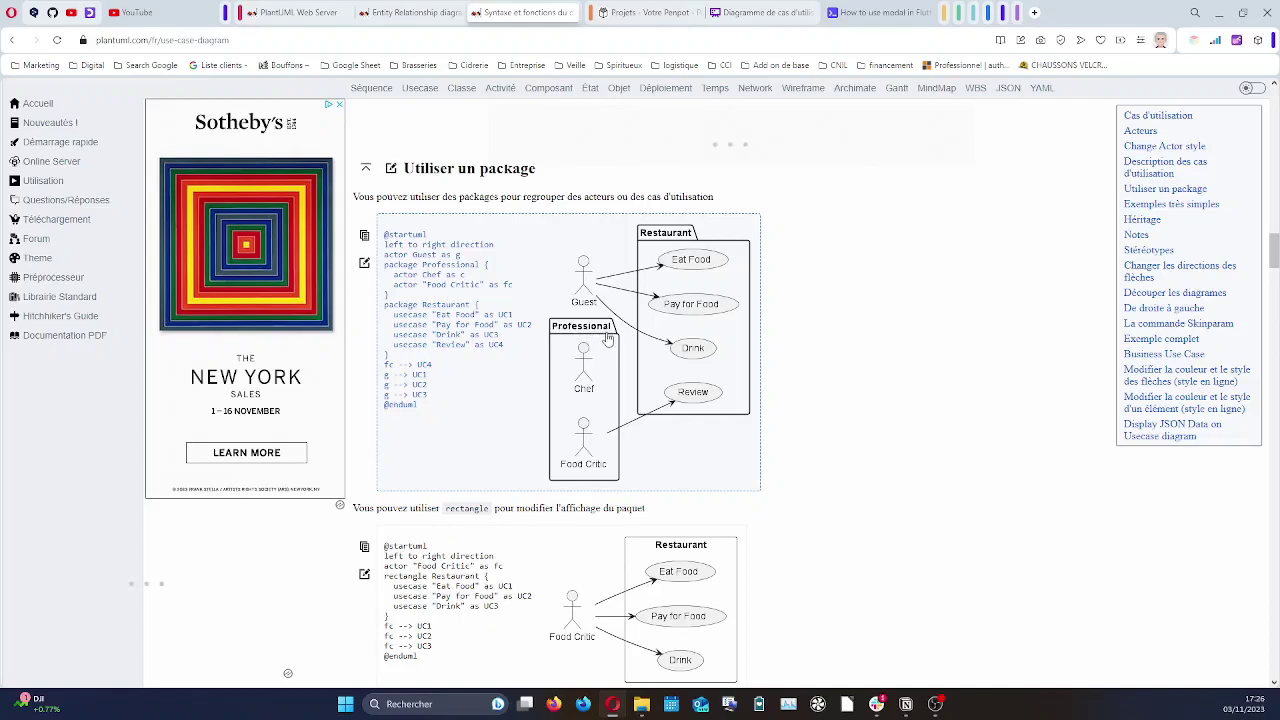
scroll(838, 520, "down", 3)
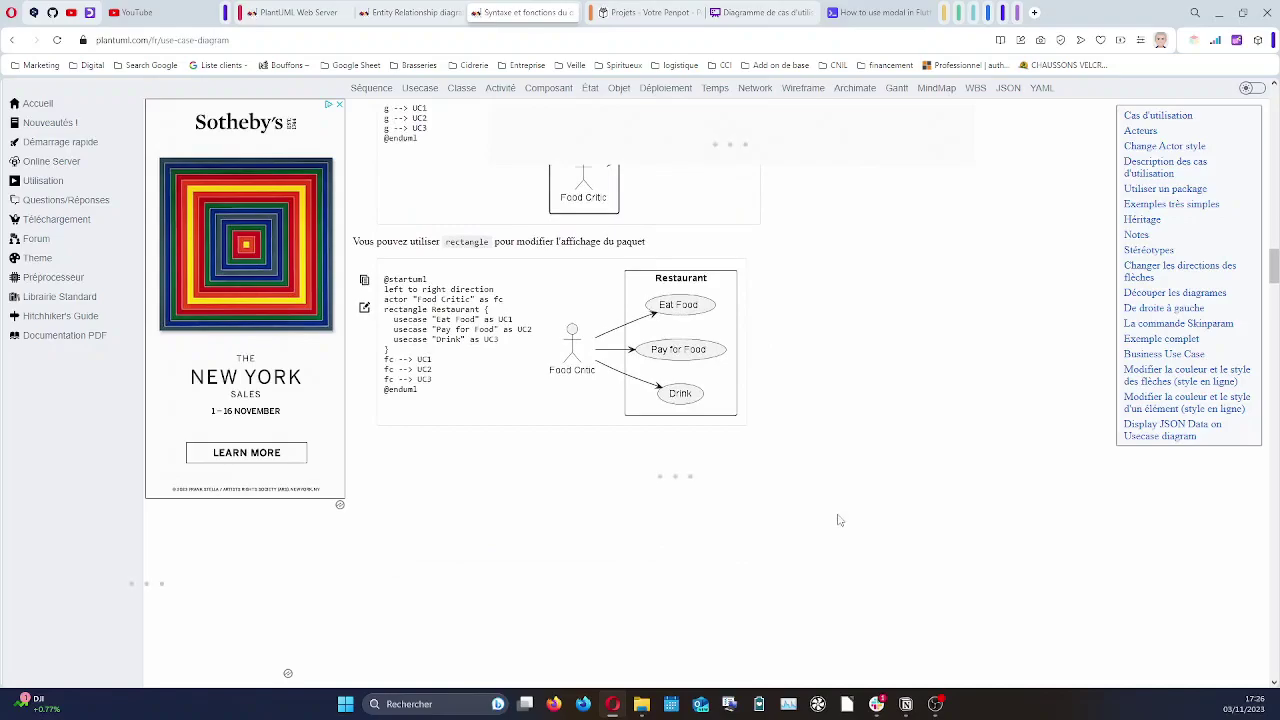
scroll(838, 523, "up", 9)
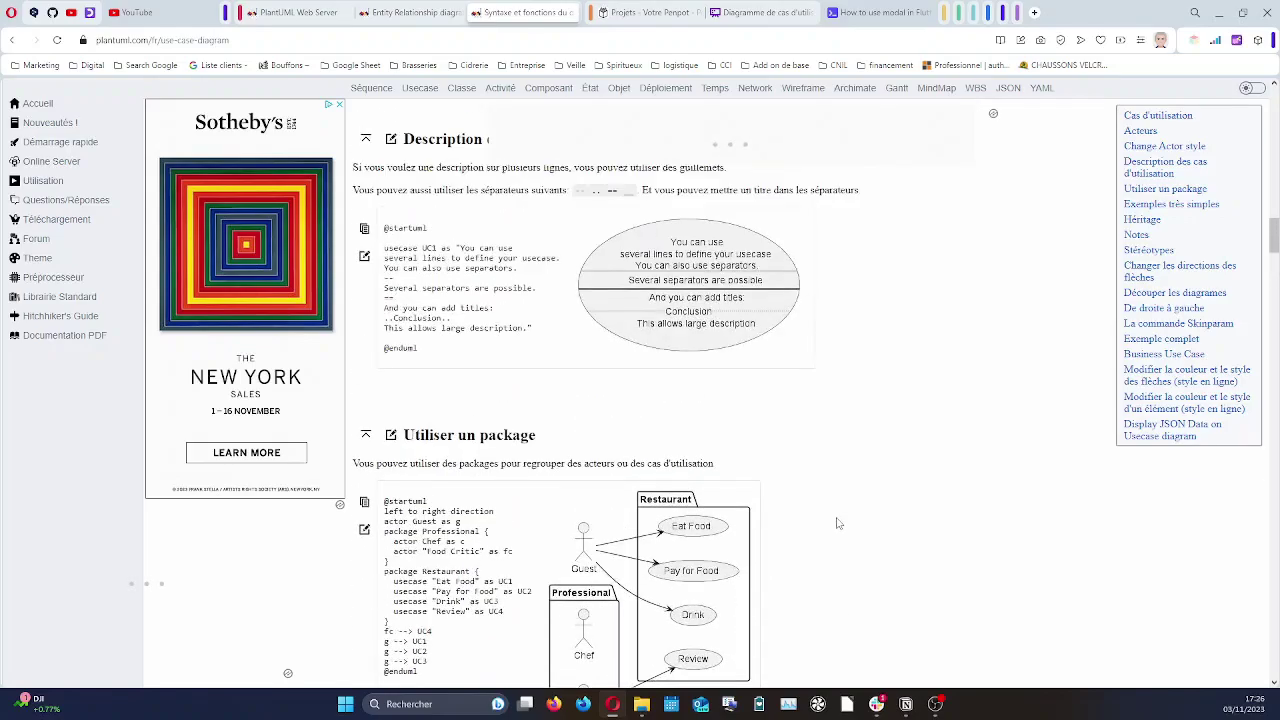
scroll(857, 539, "up", 5)
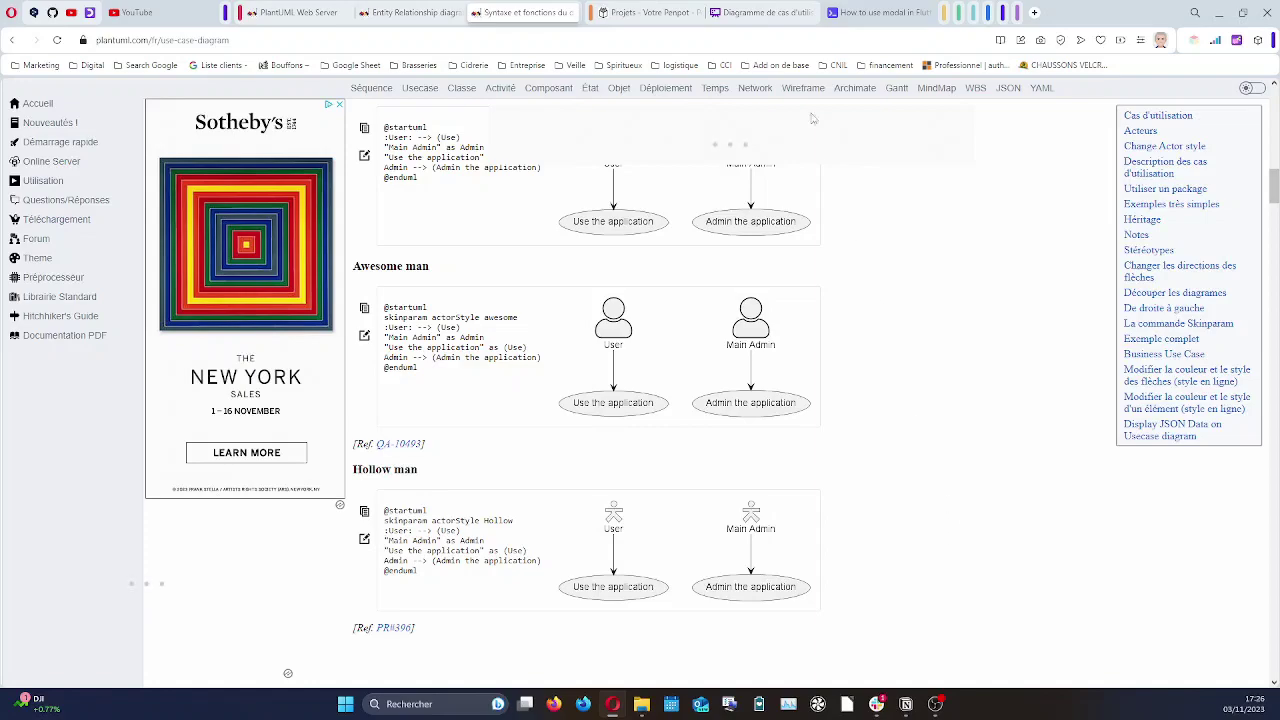
Switch back to the "Cahier des charges portefolio" document and review the frontend features table listing each page's purpose.
left_click(744, 16)
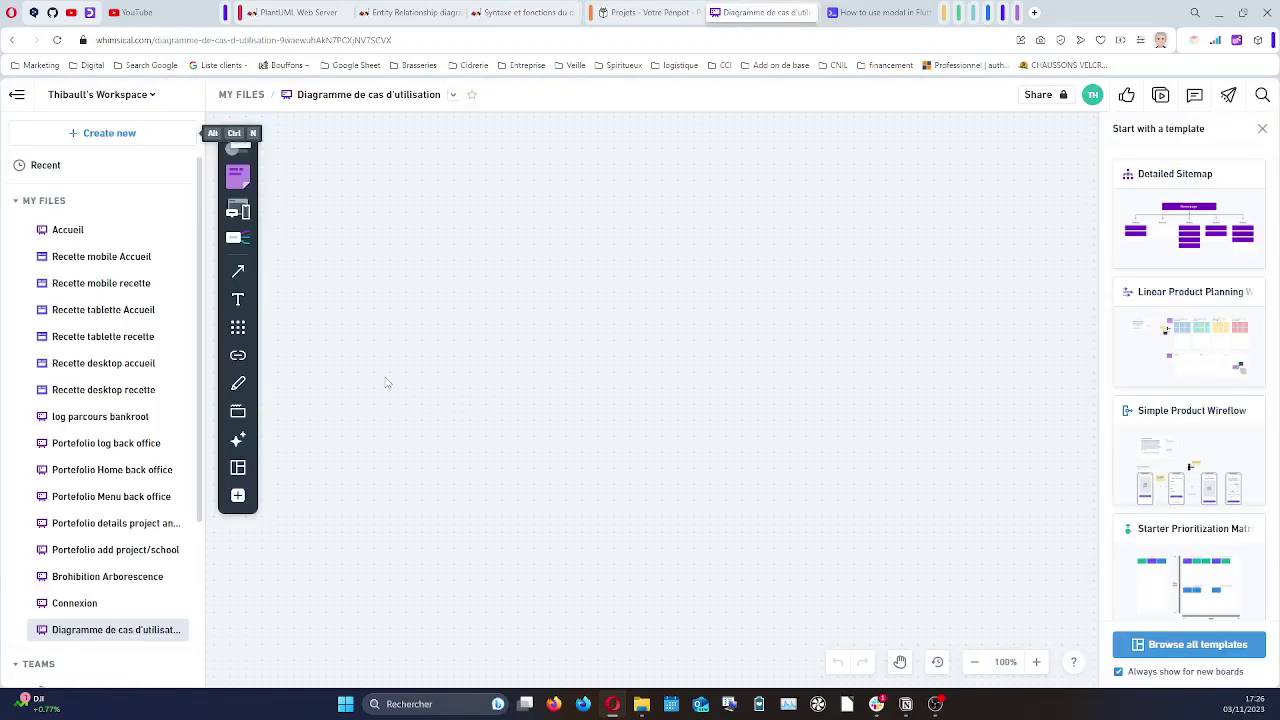
left_click(229, 14)
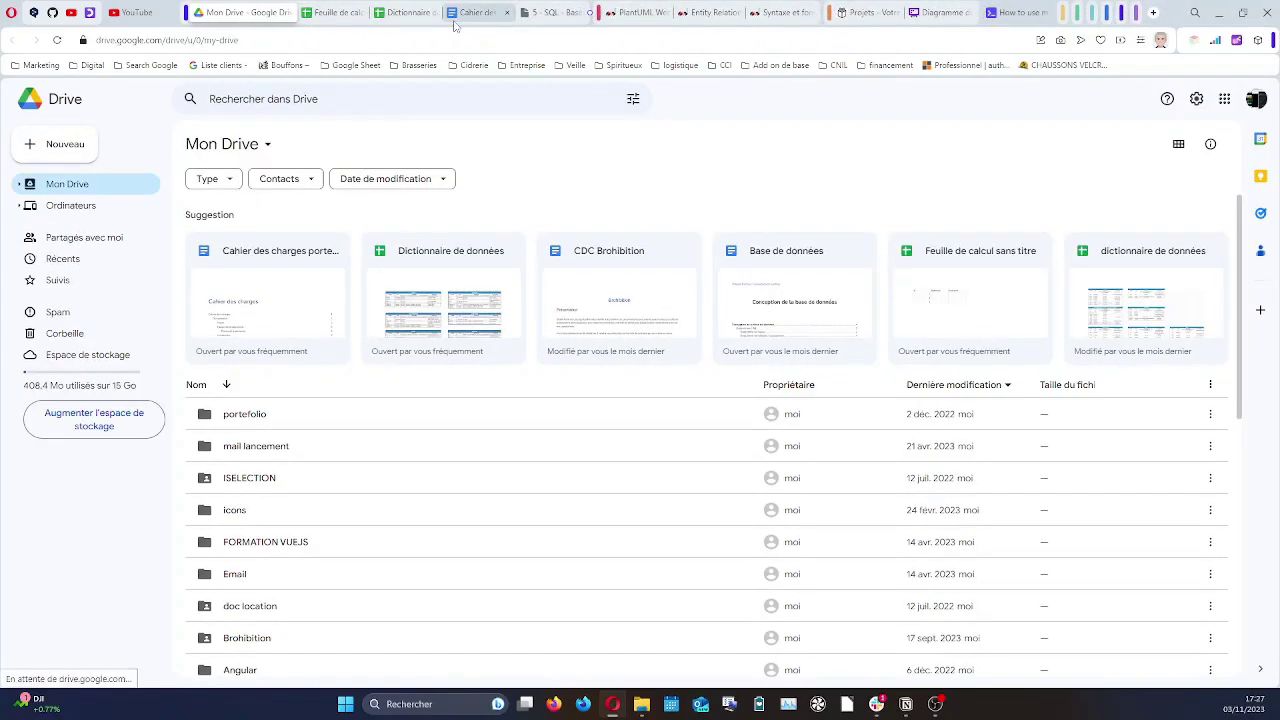
left_click(485, 13)
left_click(189, 13)
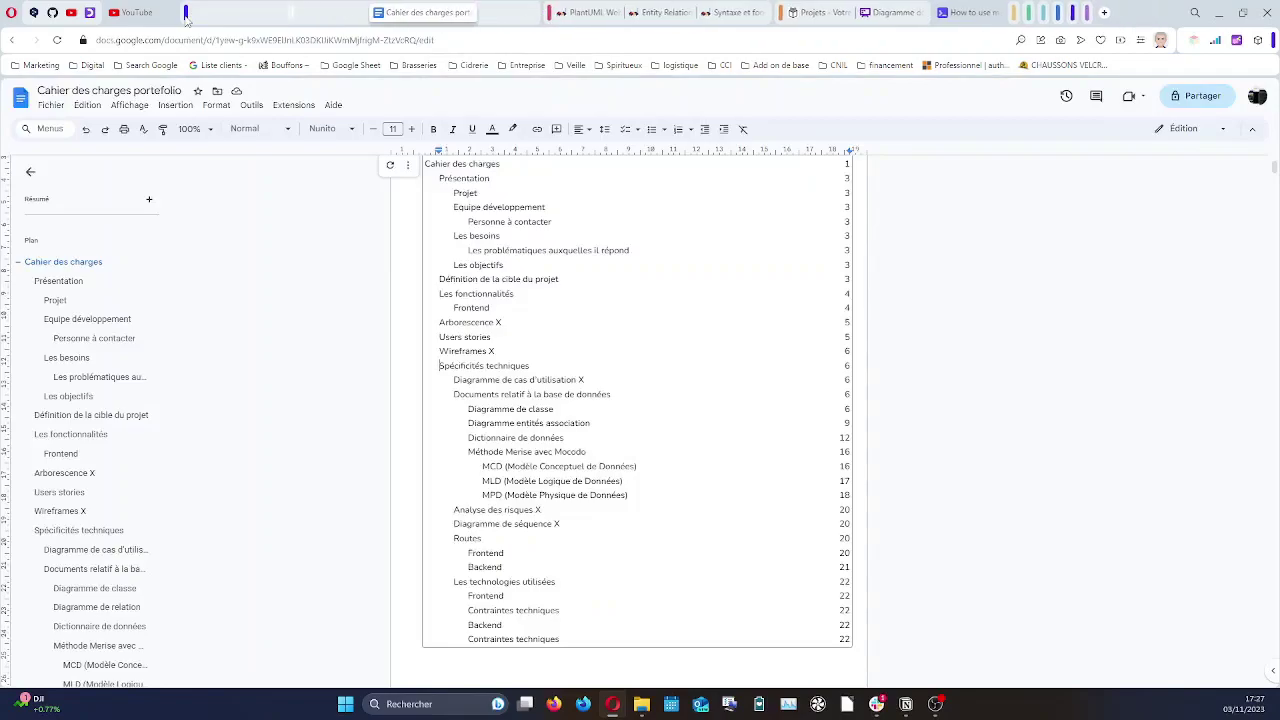
scroll(997, 448, "down", 12)
scroll(995, 450, "down", 10)
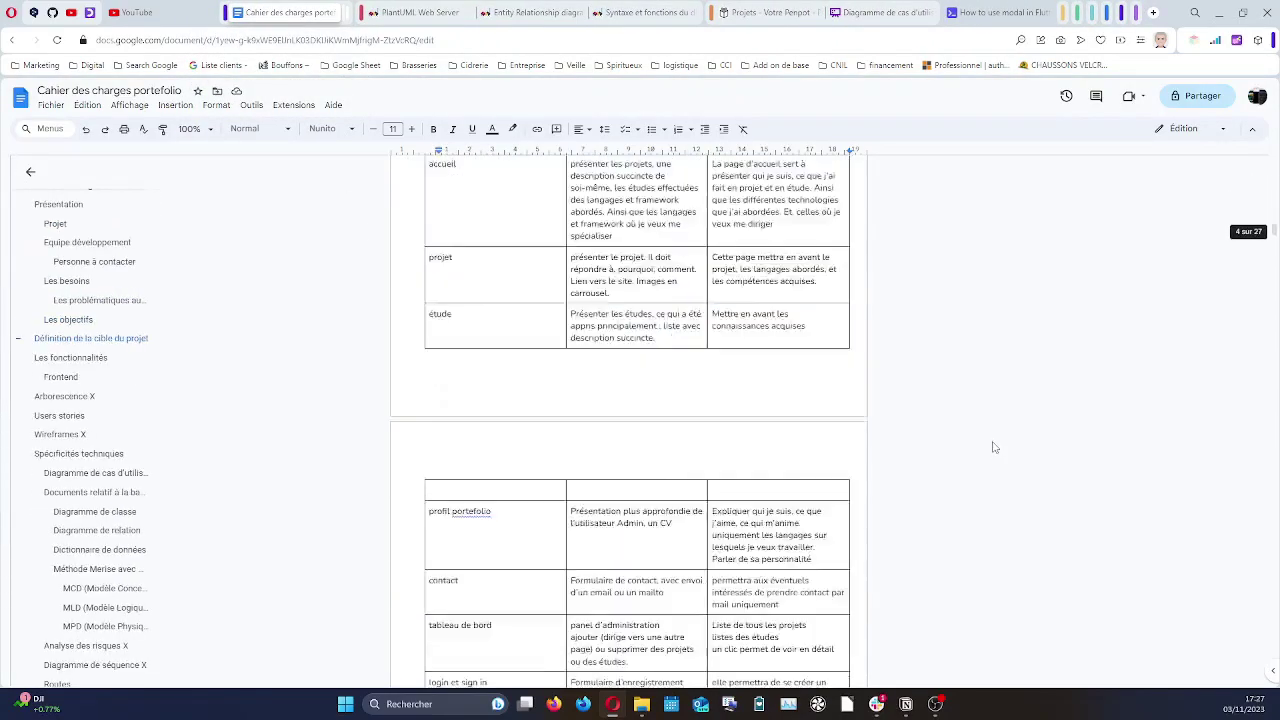
scroll(995, 448, "up", 5)
scroll(995, 448, "down", 1)
scroll(995, 448, "down", 5)
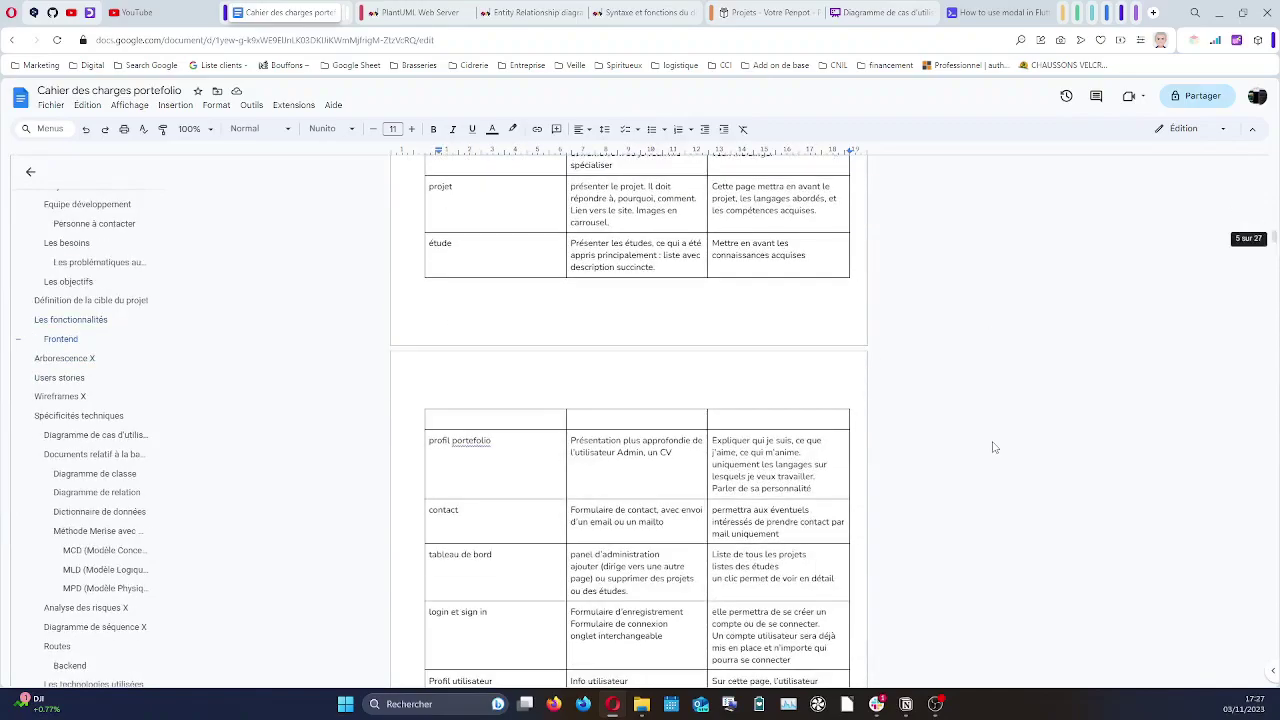
scroll(993, 447, "down", 1)
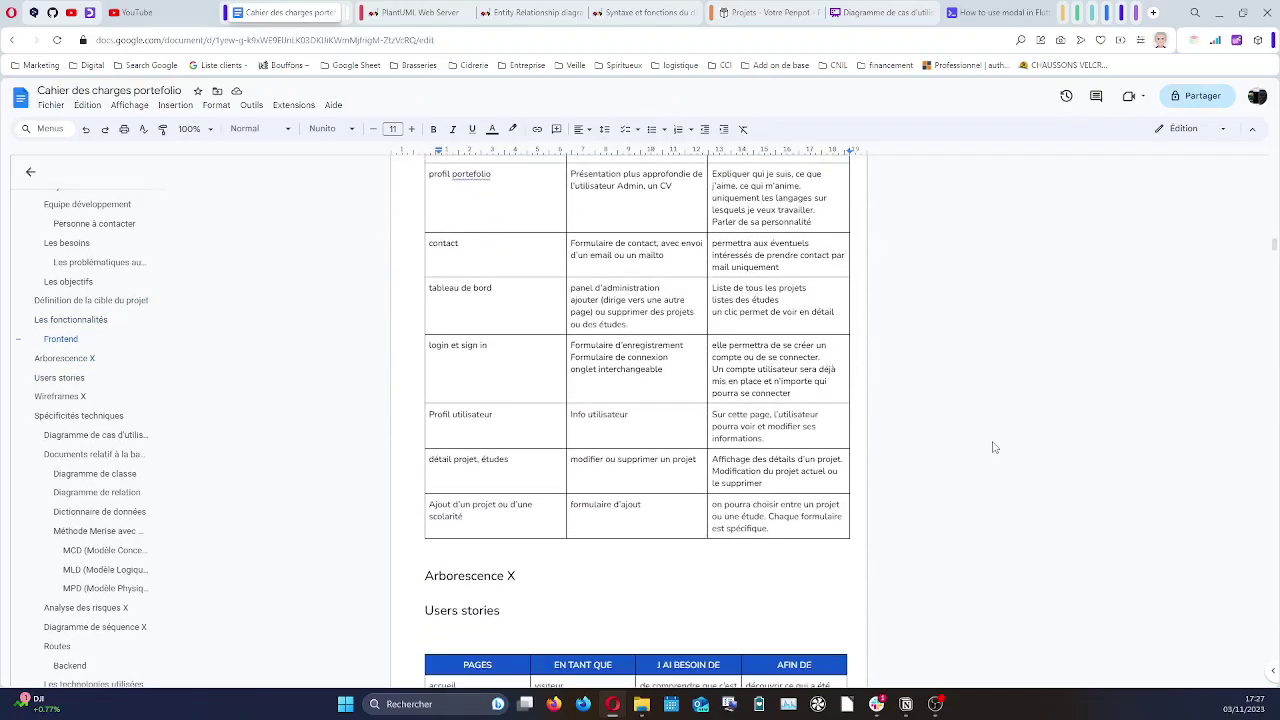
Switch to the "Diagramme de cas d'utilisation" board in Whimsical, enter wireframe mode and open the full list of tools.
scroll(930, 536, "up", 1)
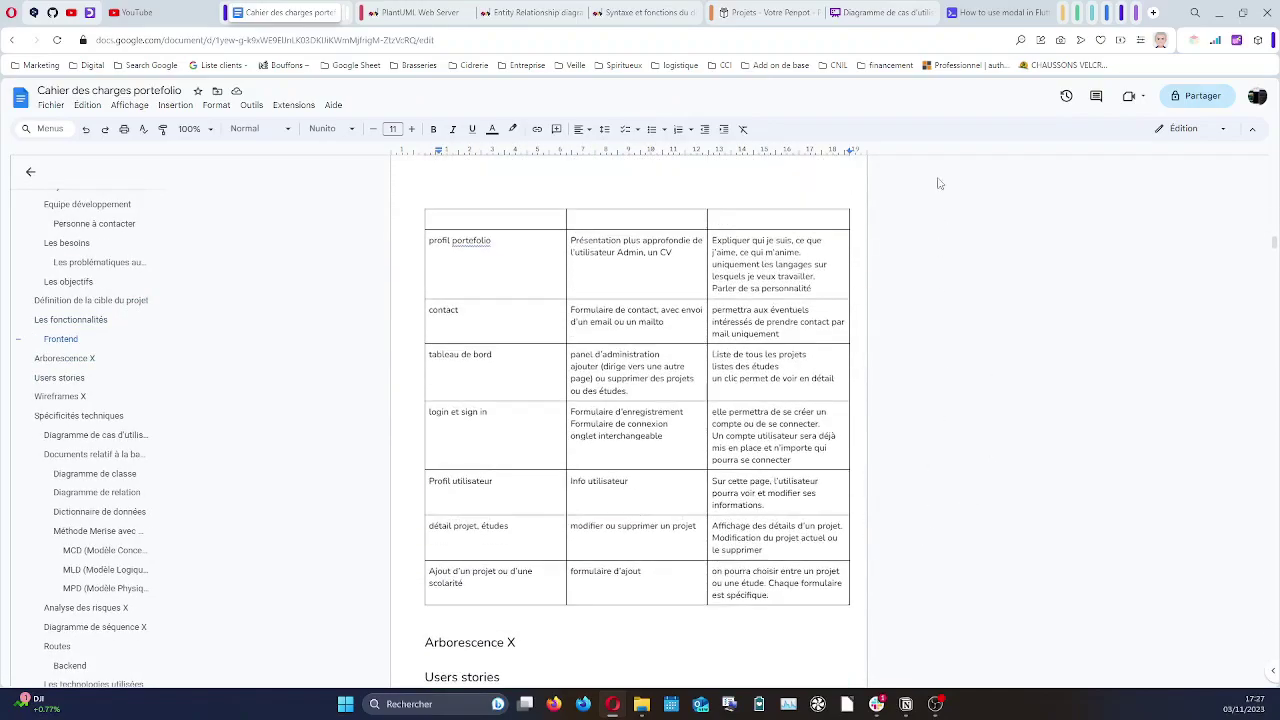
left_click(880, 13)
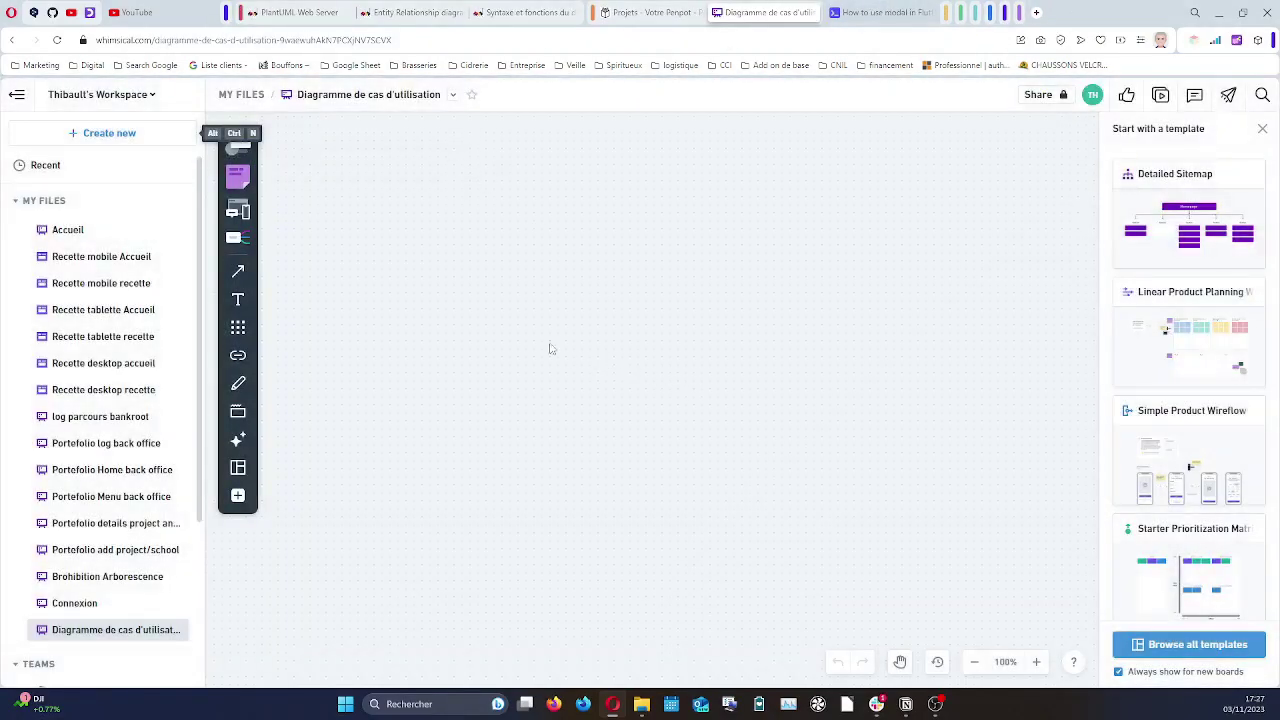
left_click(242, 212)
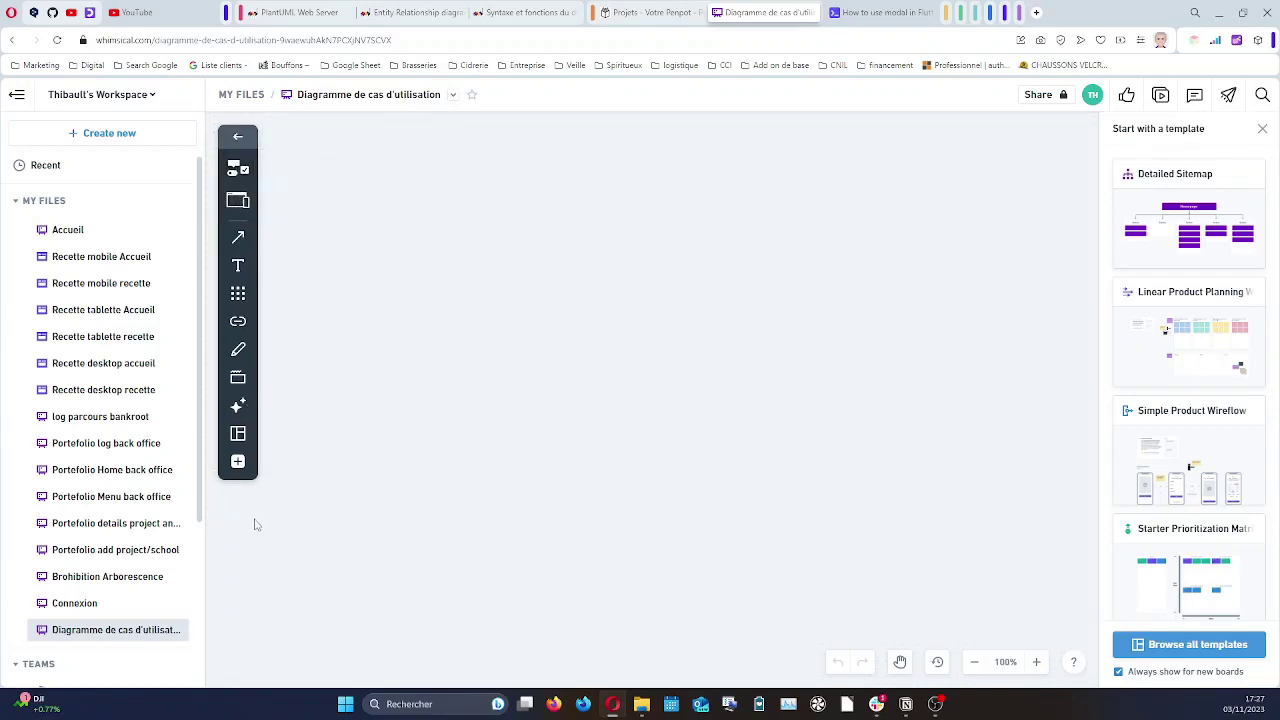
left_click(237, 462)
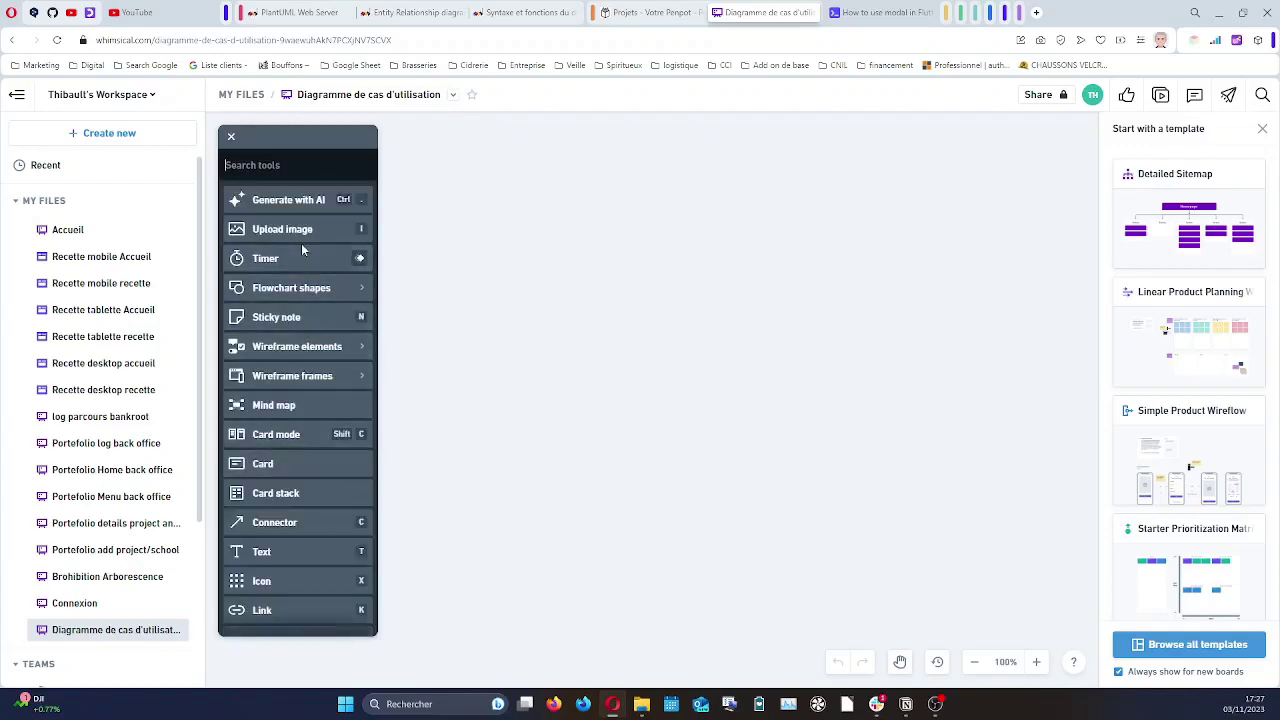
Look through the full tool list and the wireframe elements for an actor figure, searching that category for "actor".
scroll(287, 459, "down", 1)
scroll(287, 459, "down", 1)
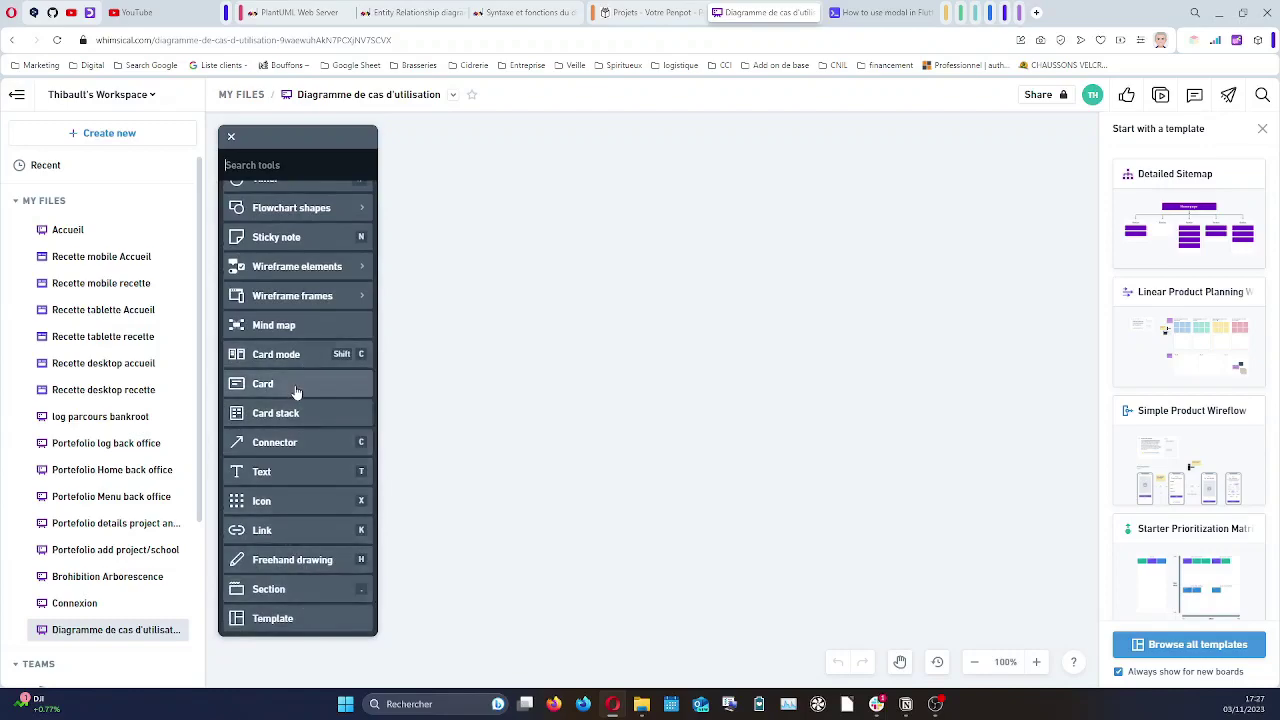
scroll(294, 388, "up", 2)
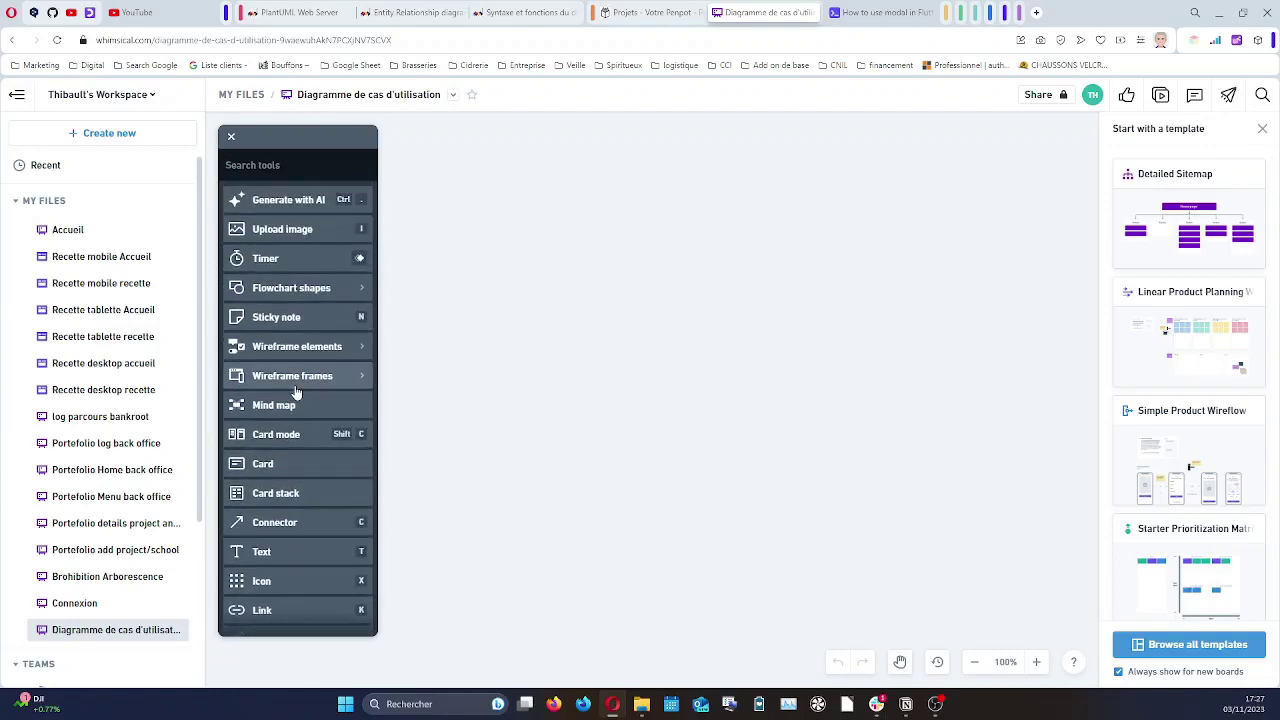
left_click(366, 349)
scroll(287, 418, "down", 5)
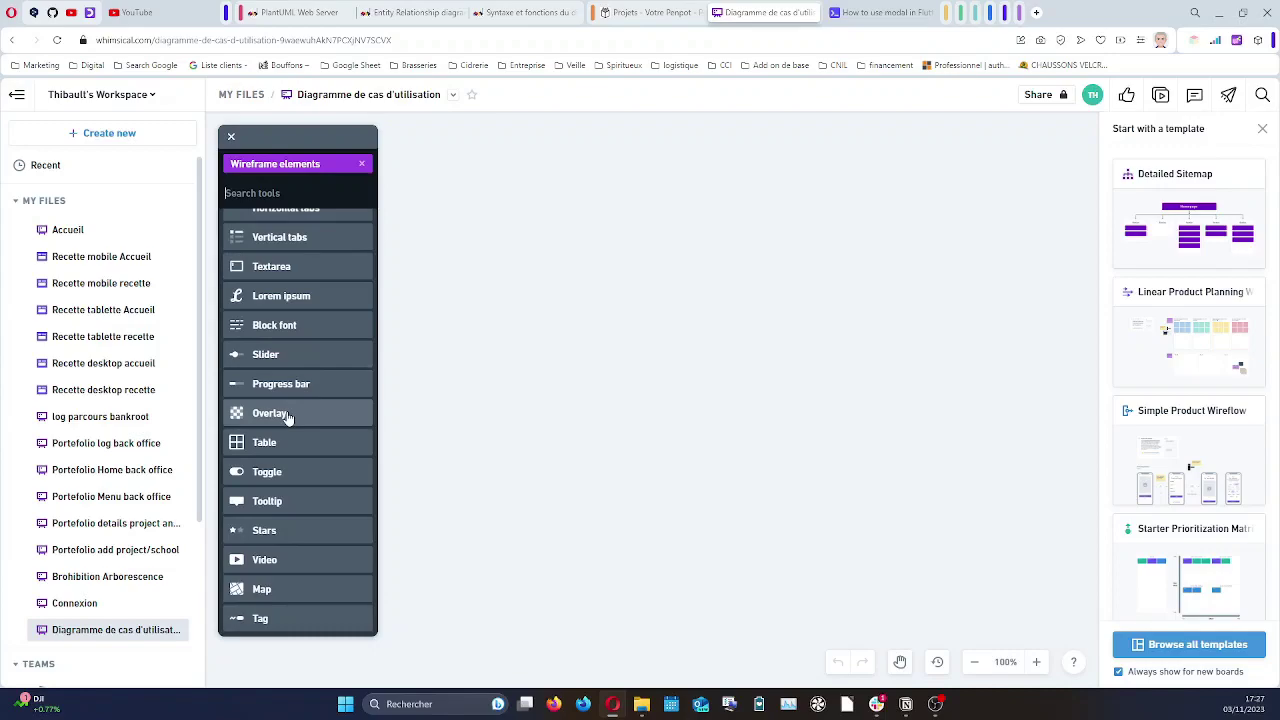
scroll(287, 418, "up", 5)
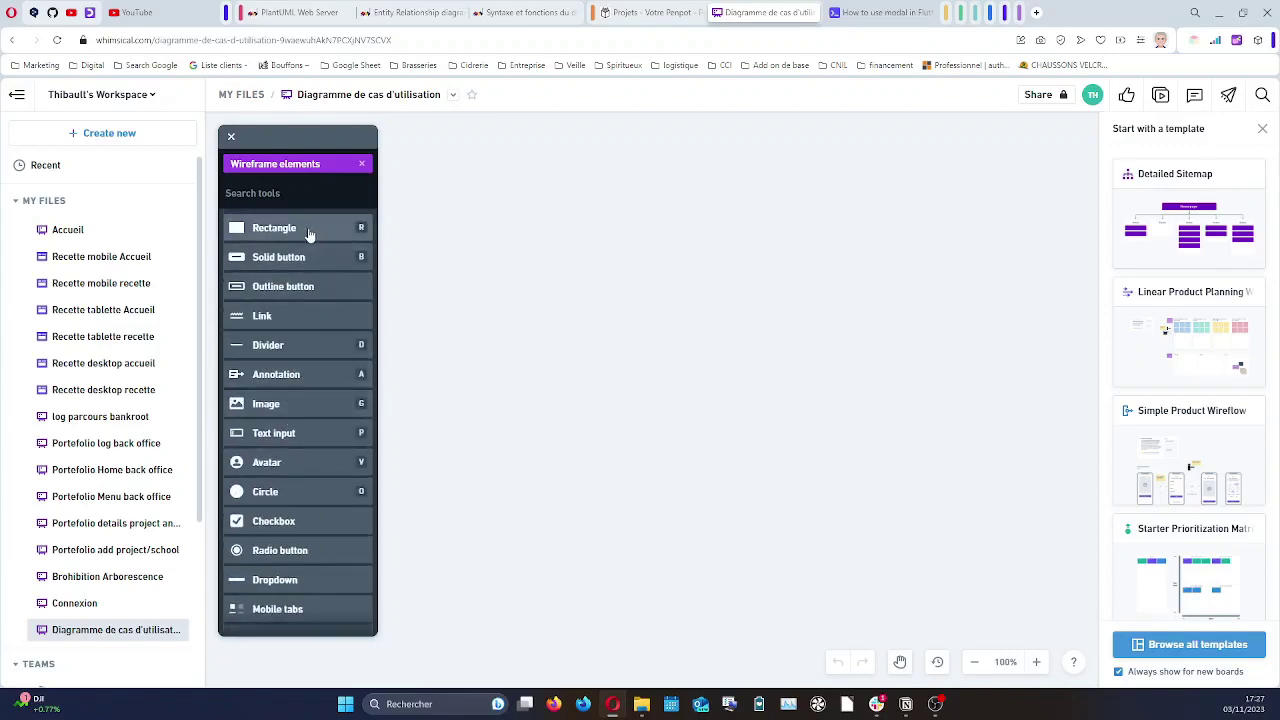
type("actor")
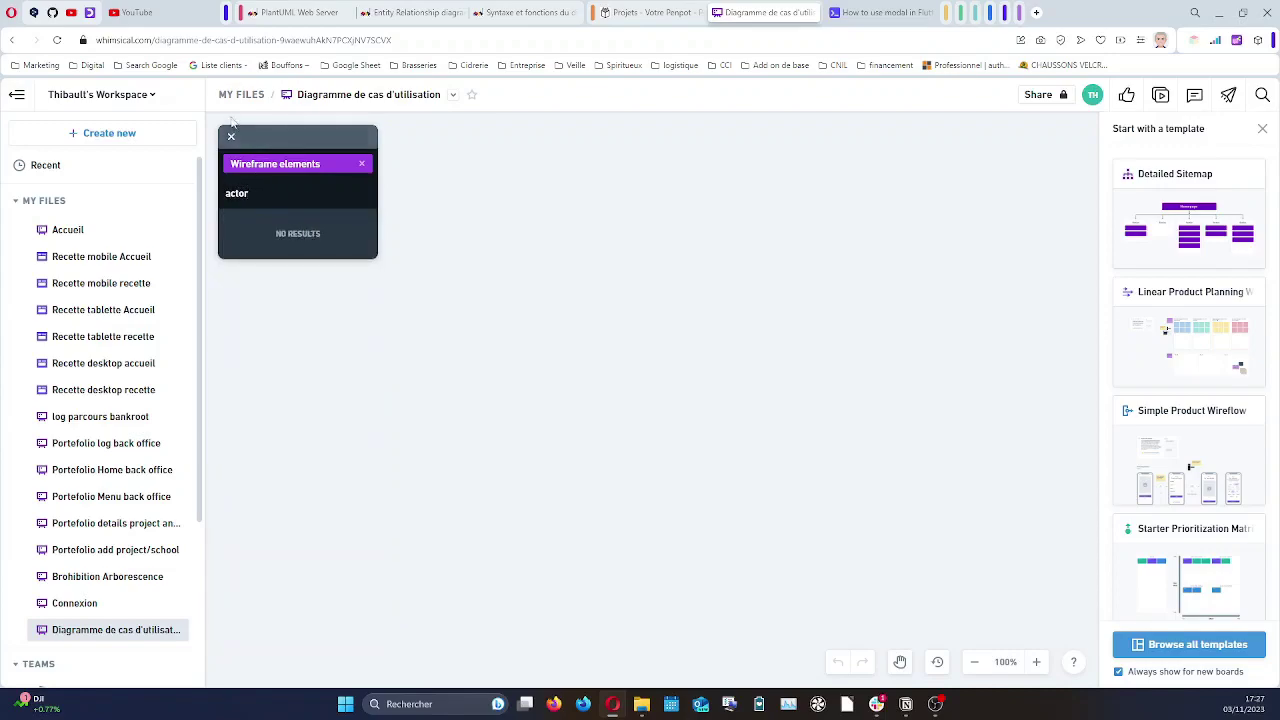
left_click(231, 136)
Search the wireframe element library for "actor" and "peo", look through the elements and close the library.
left_click(234, 165)
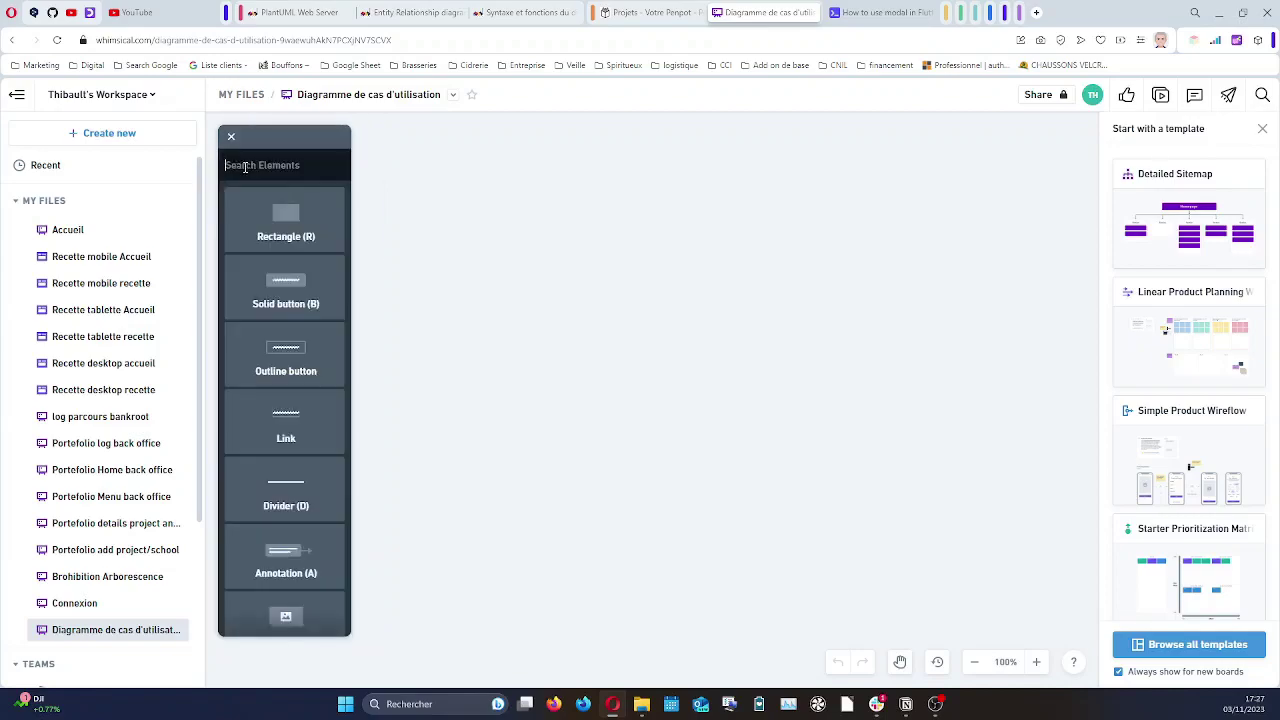
type("actor")
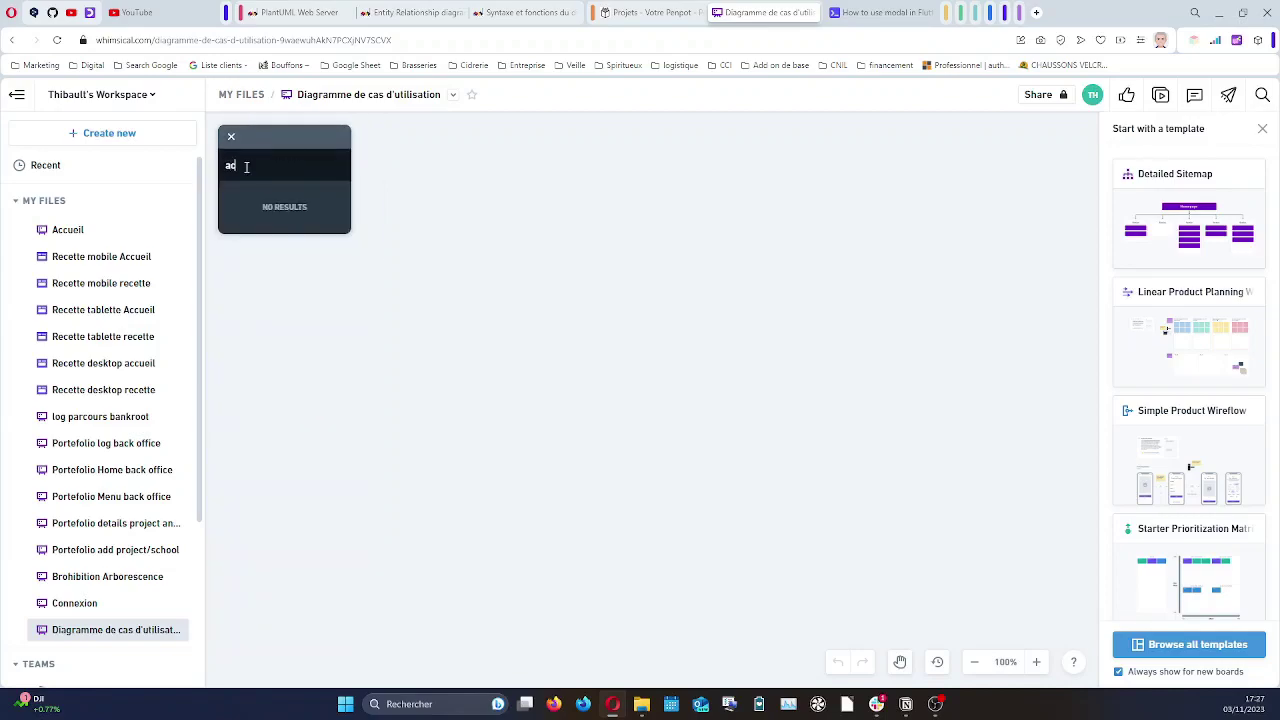
key("BackSpace")
key("BackSpace")
key("BackSpace")
key("BackSpace")
key("BackSpace")
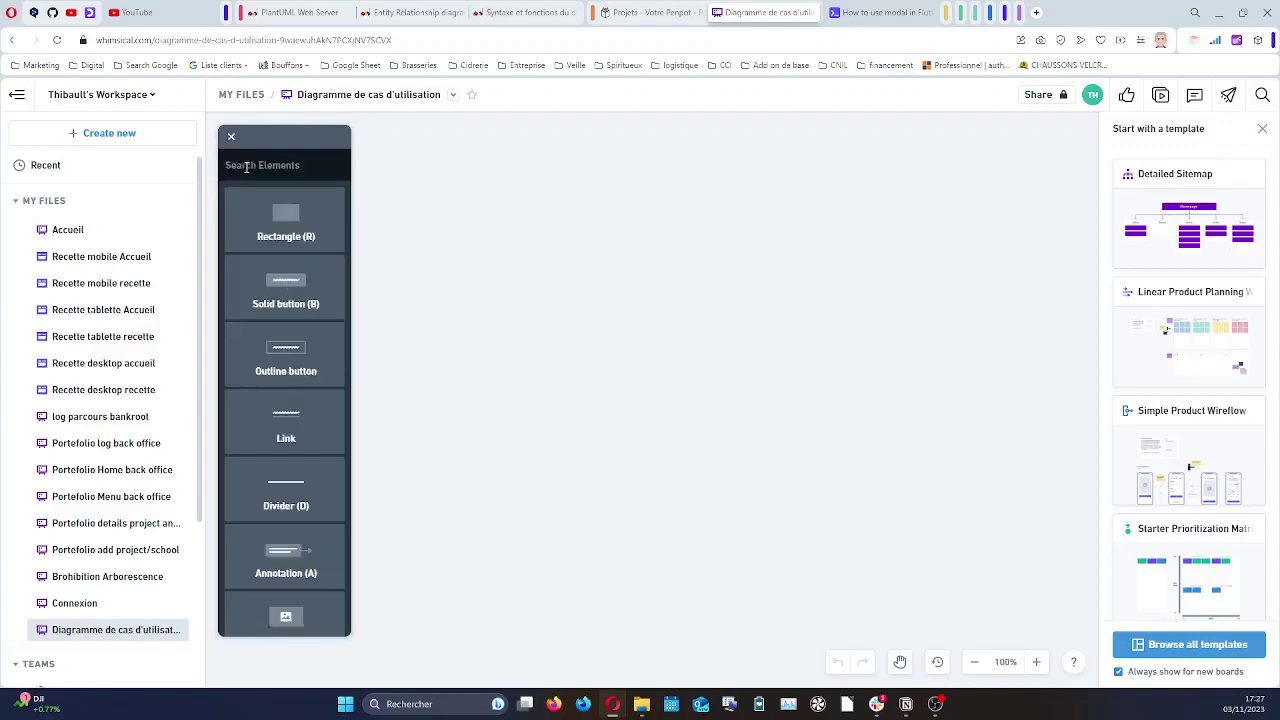
type("peo")
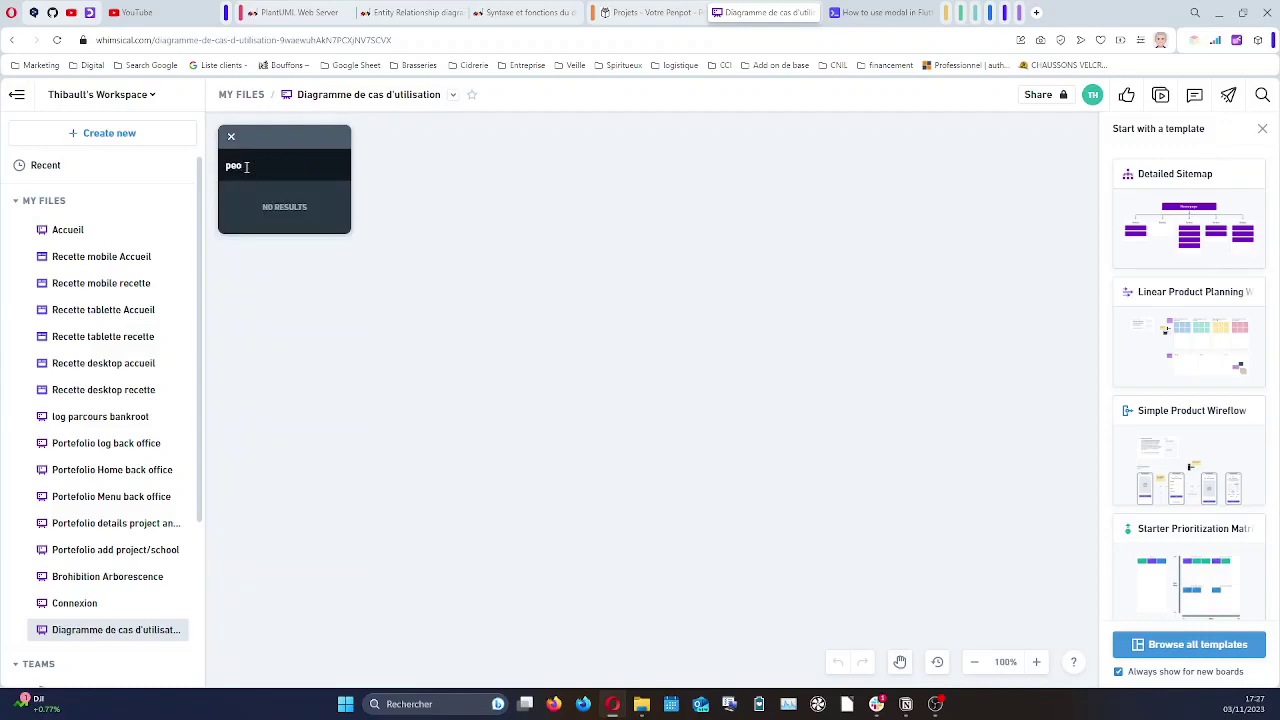
key("BackSpace")
key("BackSpace")
key("BackSpace")
scroll(248, 200, "down", 3)
scroll(249, 214, "up", 2)
left_click(232, 137)
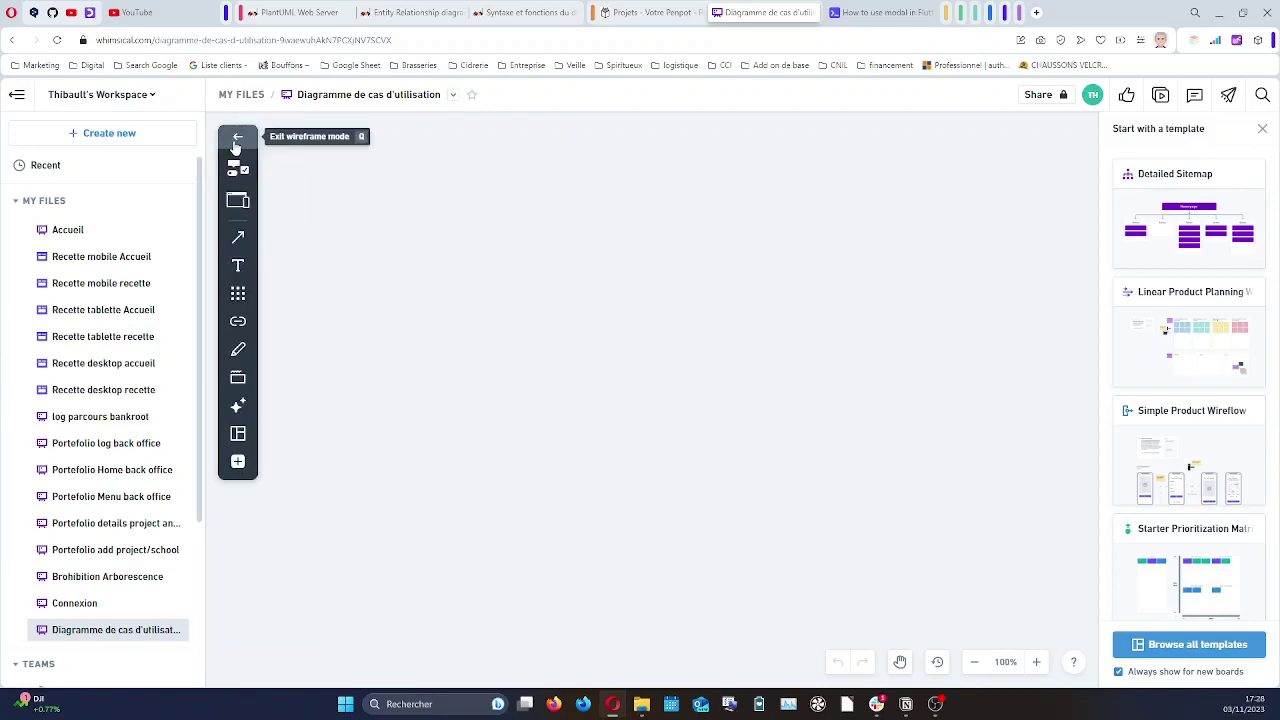
Search all tools for "pe", then check the complete tool list and its wireframe elements category for a person figure.
left_click(238, 462)
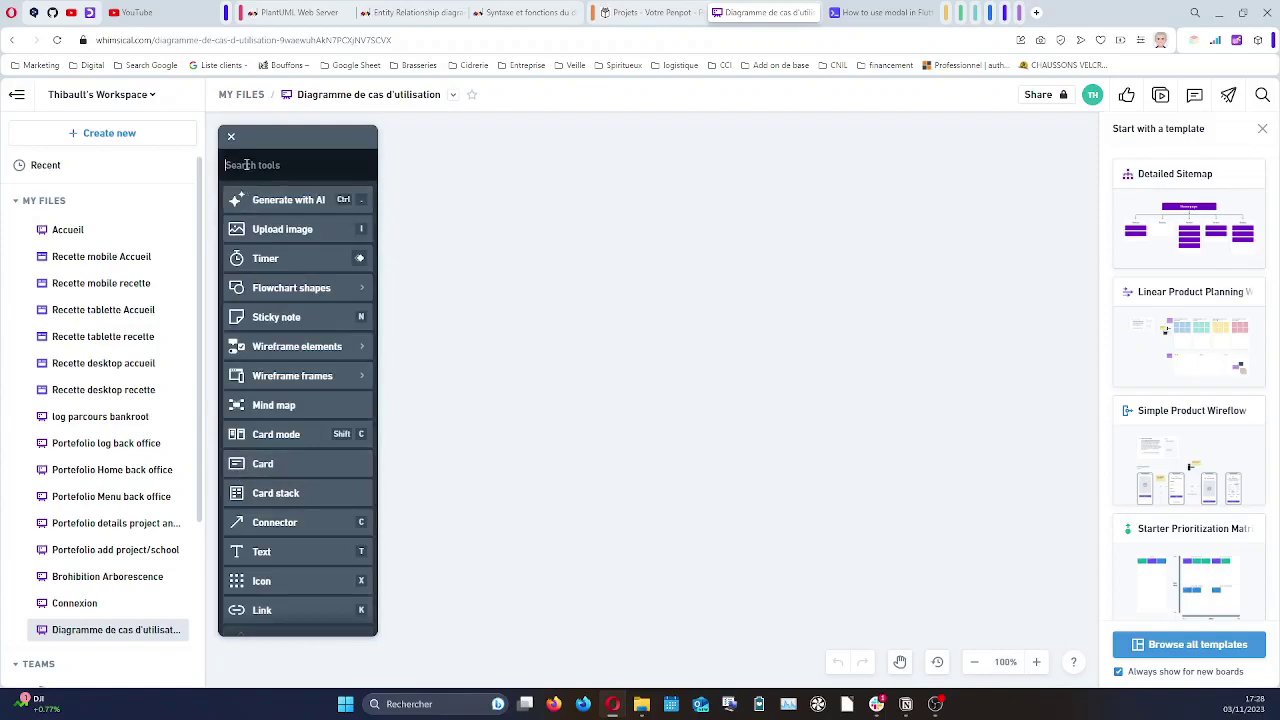
type("ped")
key("BackSpace")
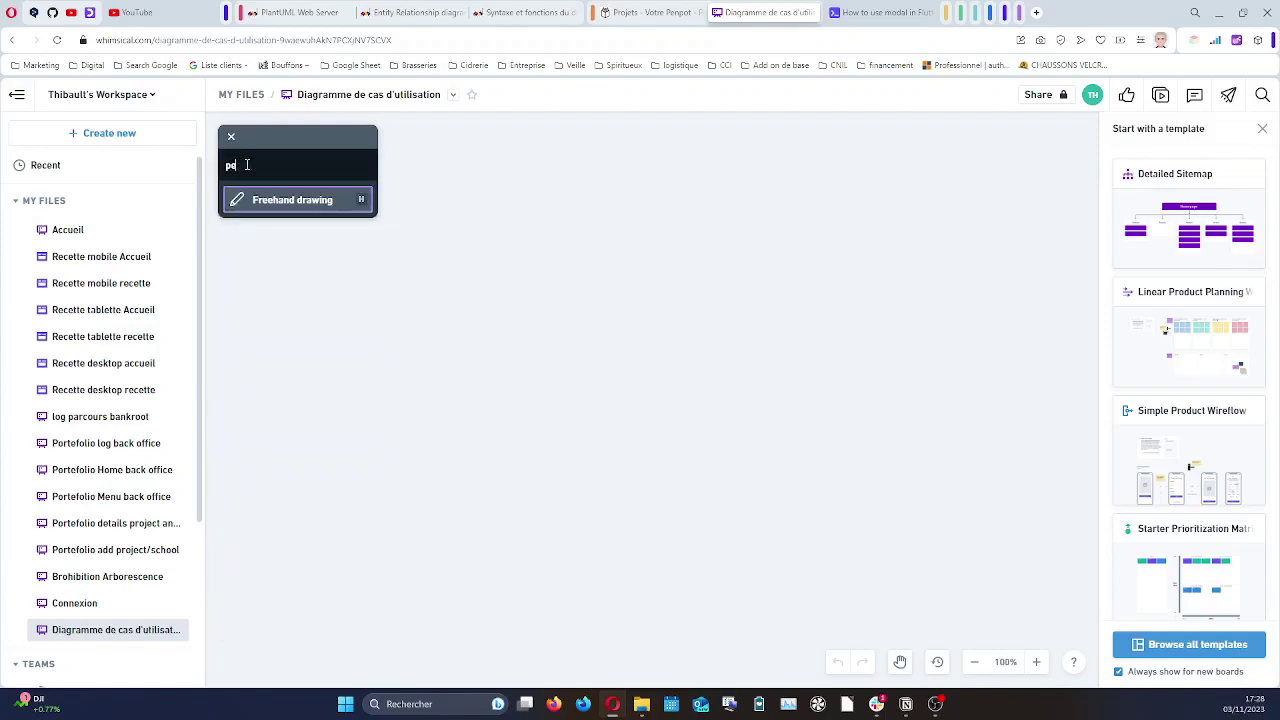
key("BackSpace")
key("BackSpace")
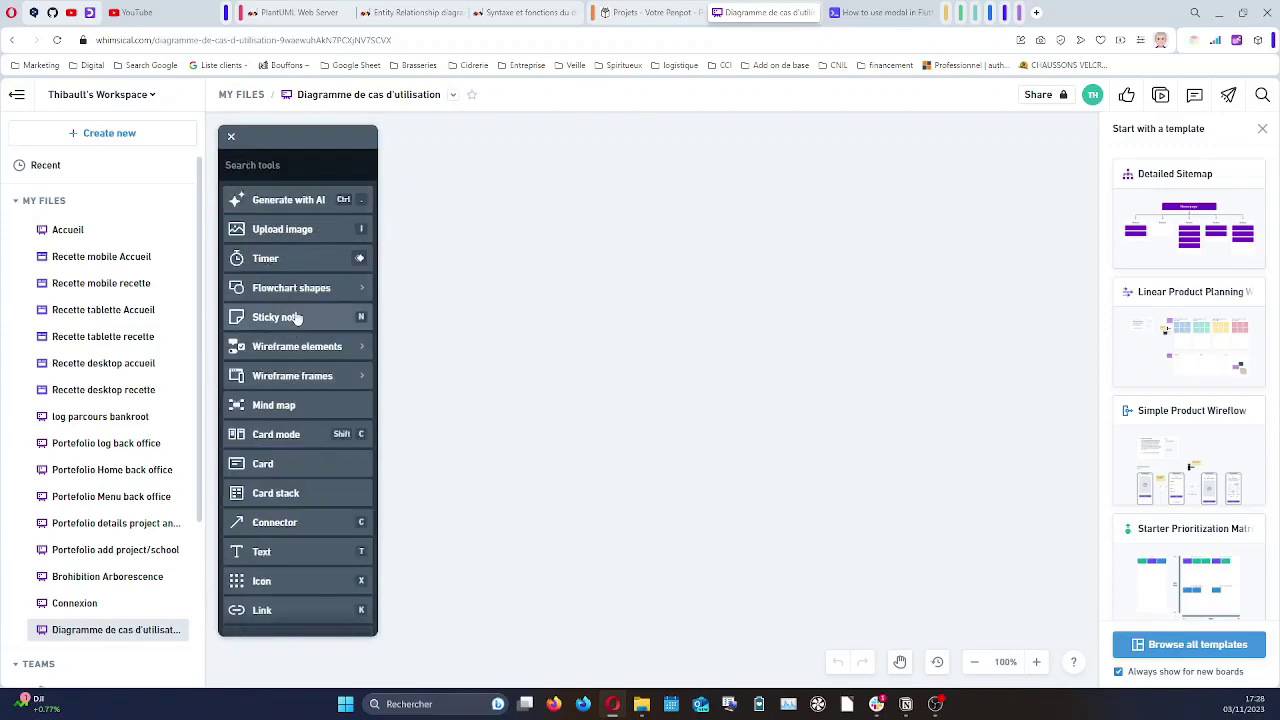
scroll(297, 317, "down", 1)
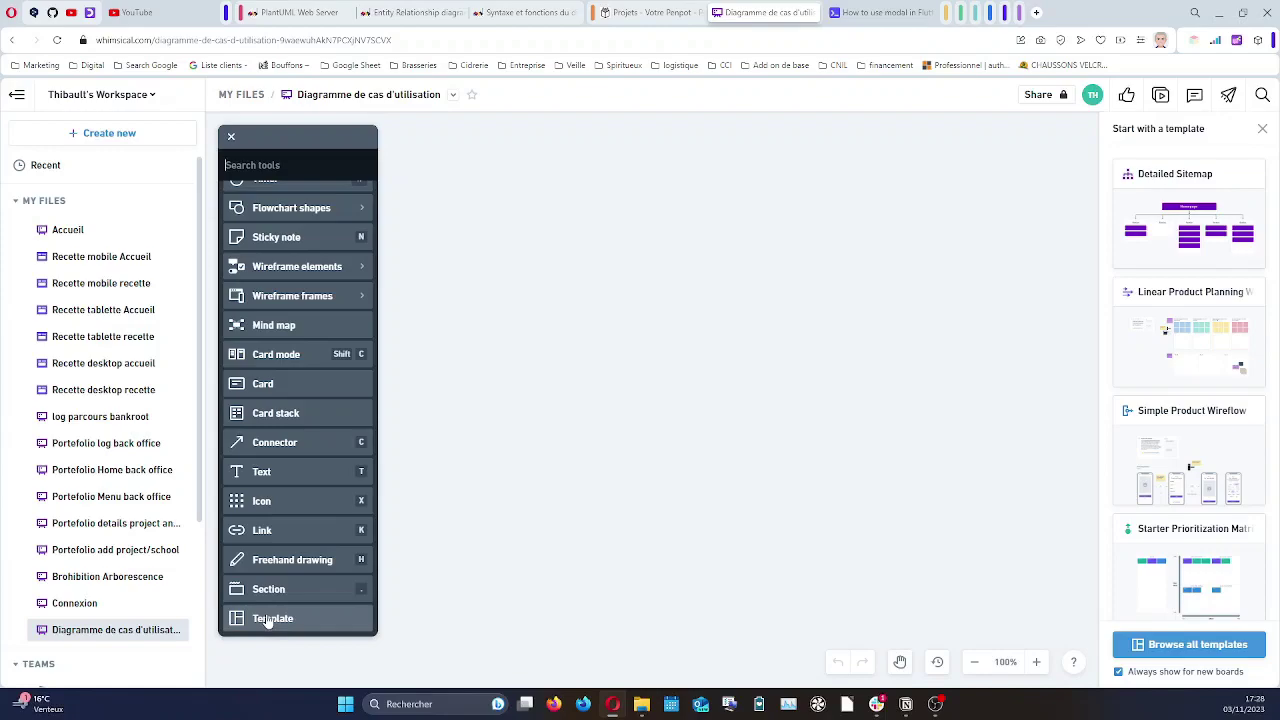
scroll(268, 621, "up", 2)
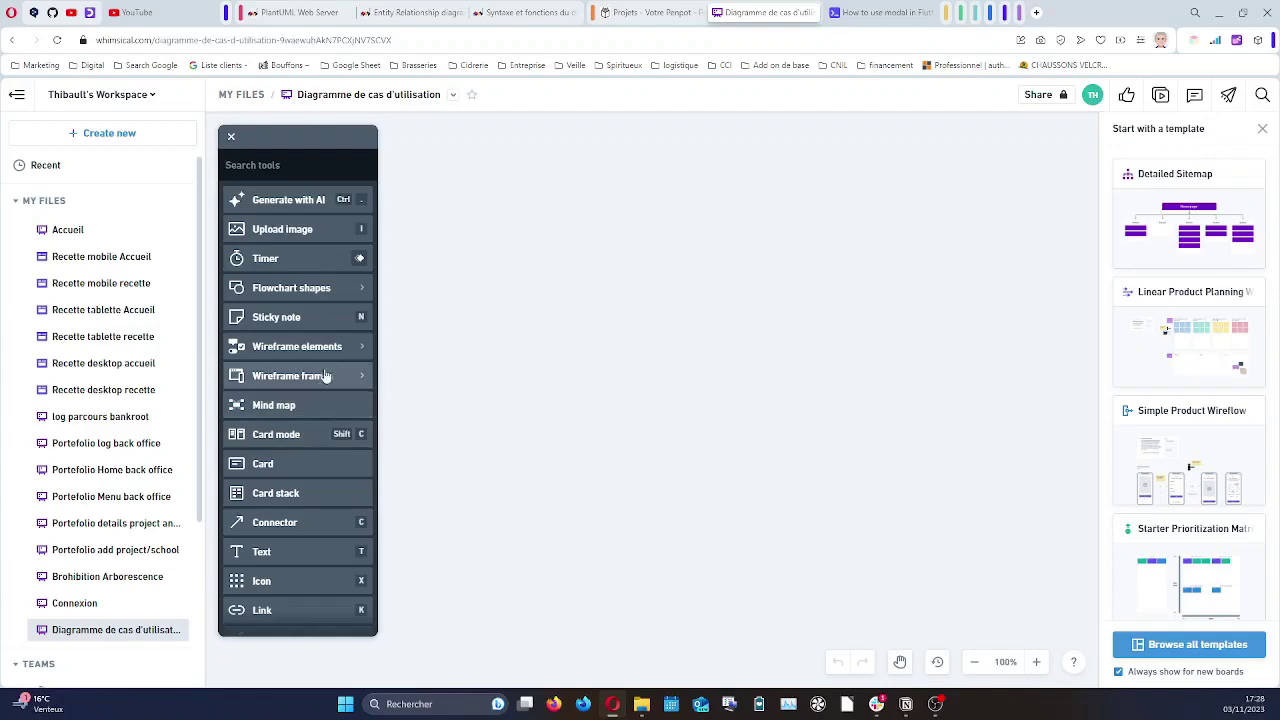
left_click(363, 347)
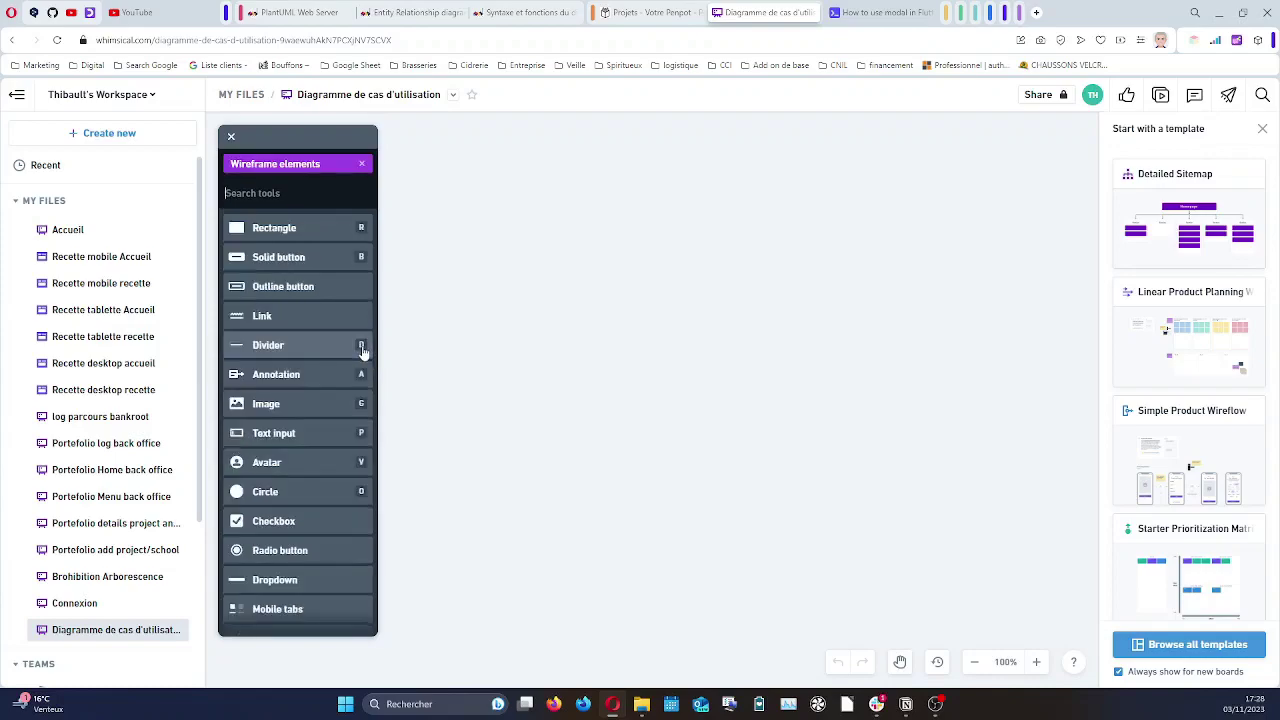
left_click(363, 167)
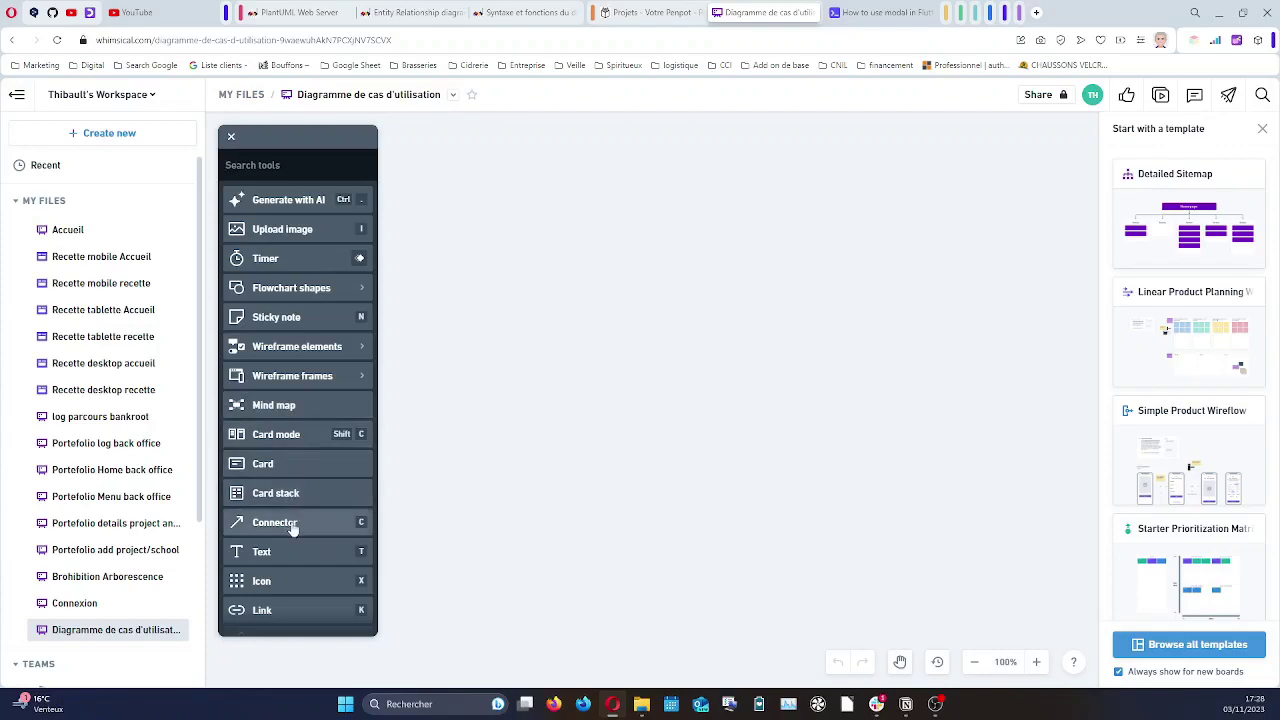
Browse the icon library's categories, search the icons for "peop" and "actor", and close the library.
left_click(294, 591)
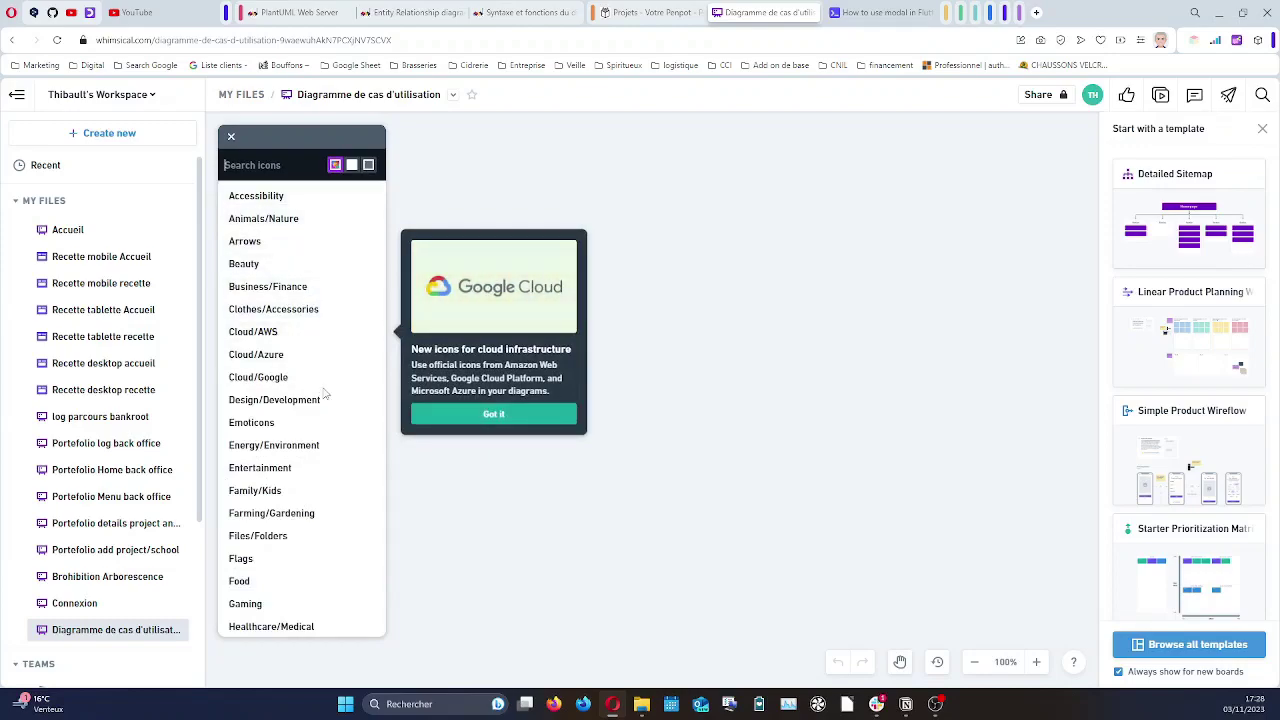
scroll(324, 395, "down", 5)
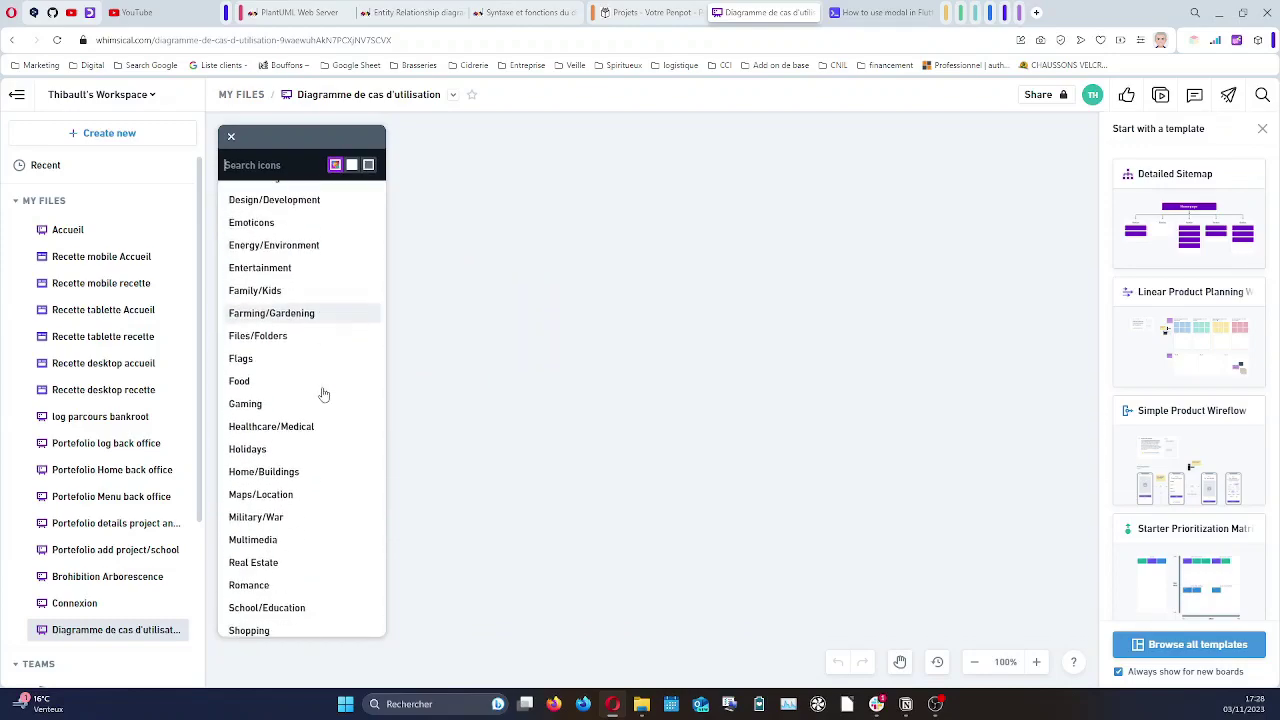
scroll(323, 394, "down", 4)
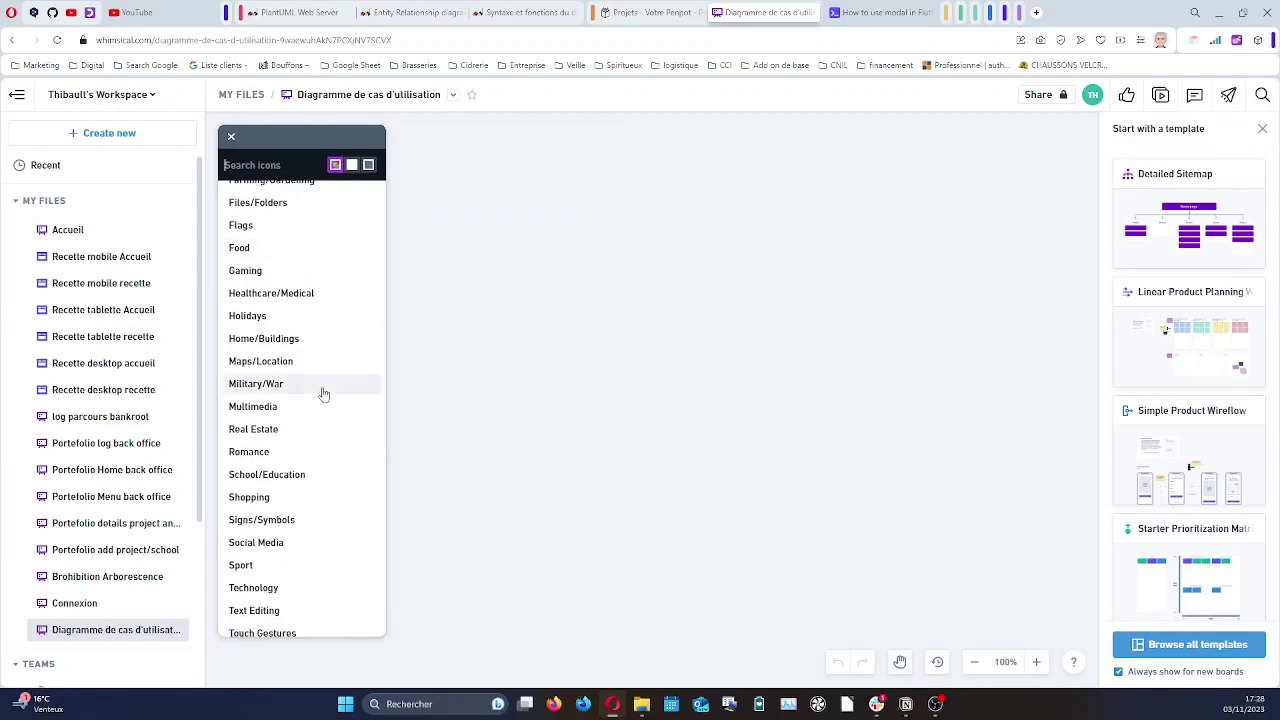
scroll(323, 394, "up", 9)
left_click(265, 162)
type("po")
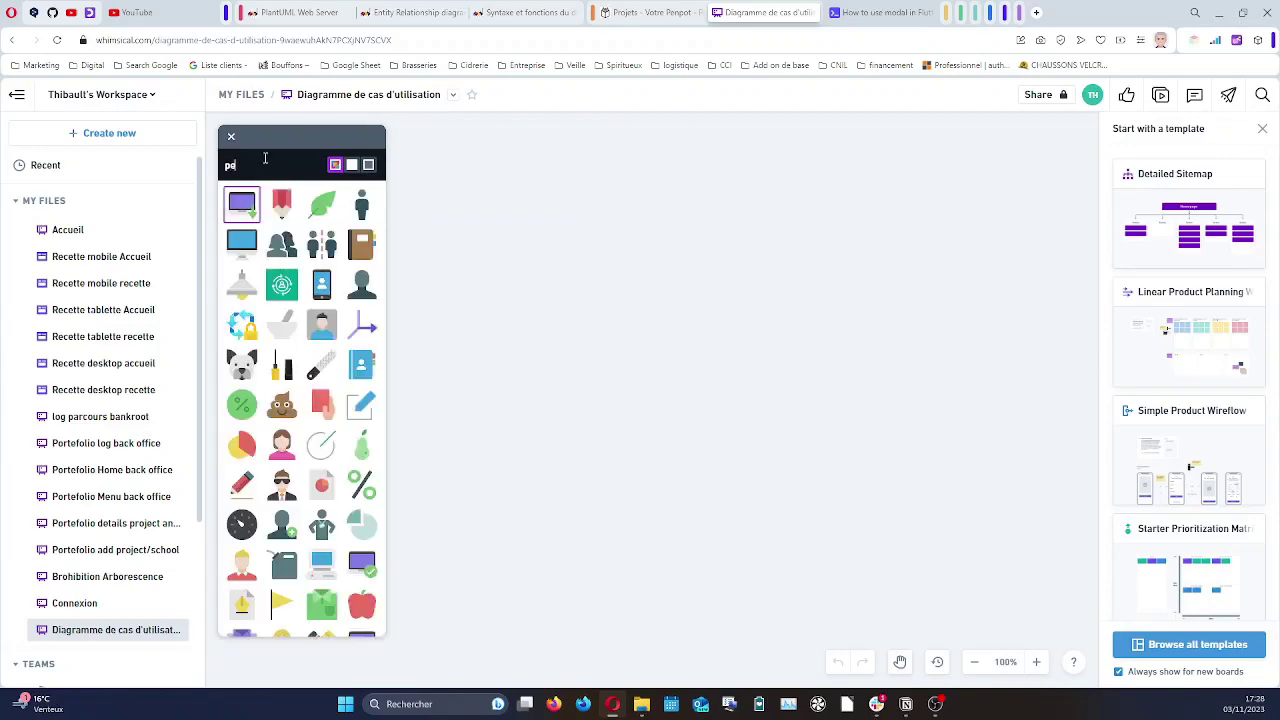
type("op")
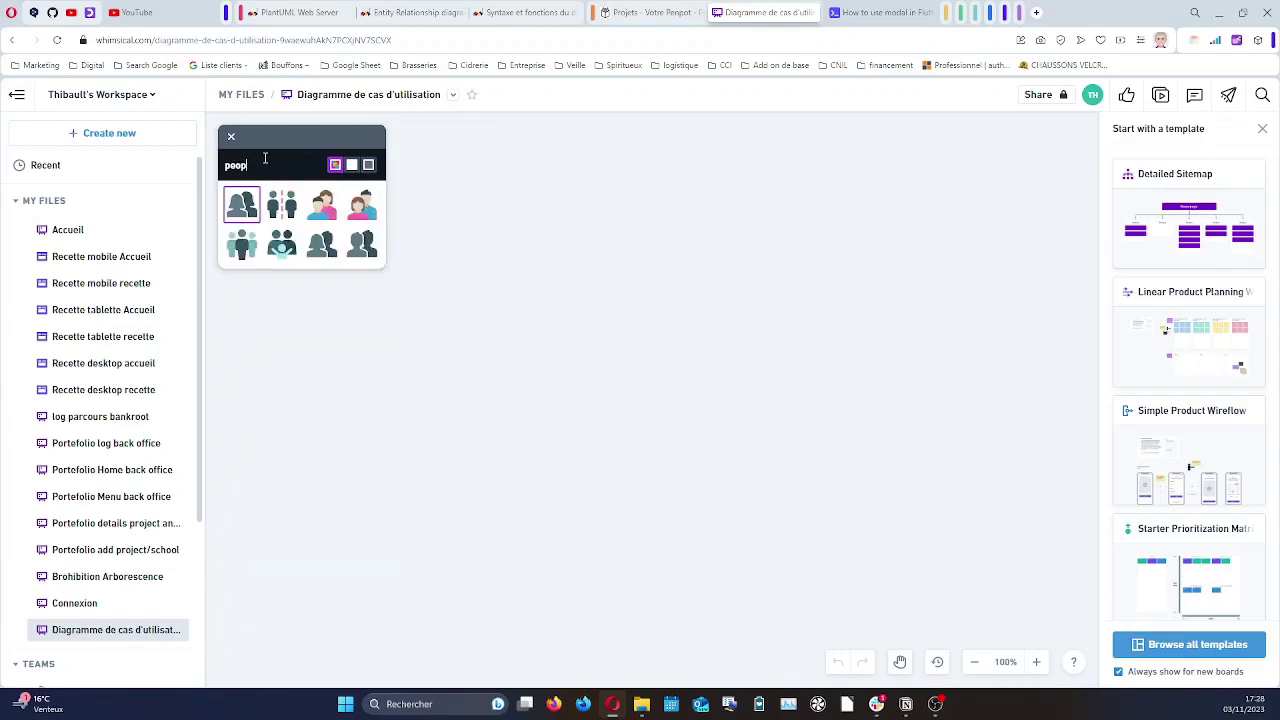
key("BackSpace")
type("actor")
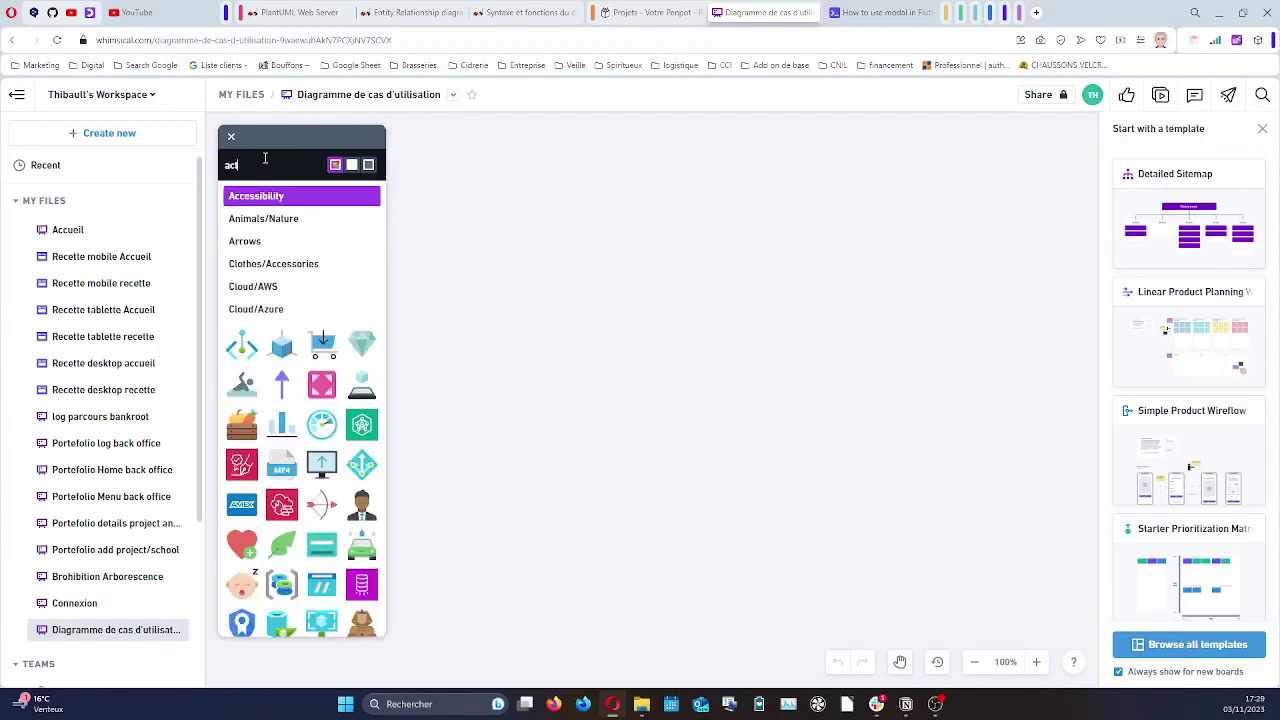
key("BackSpace")
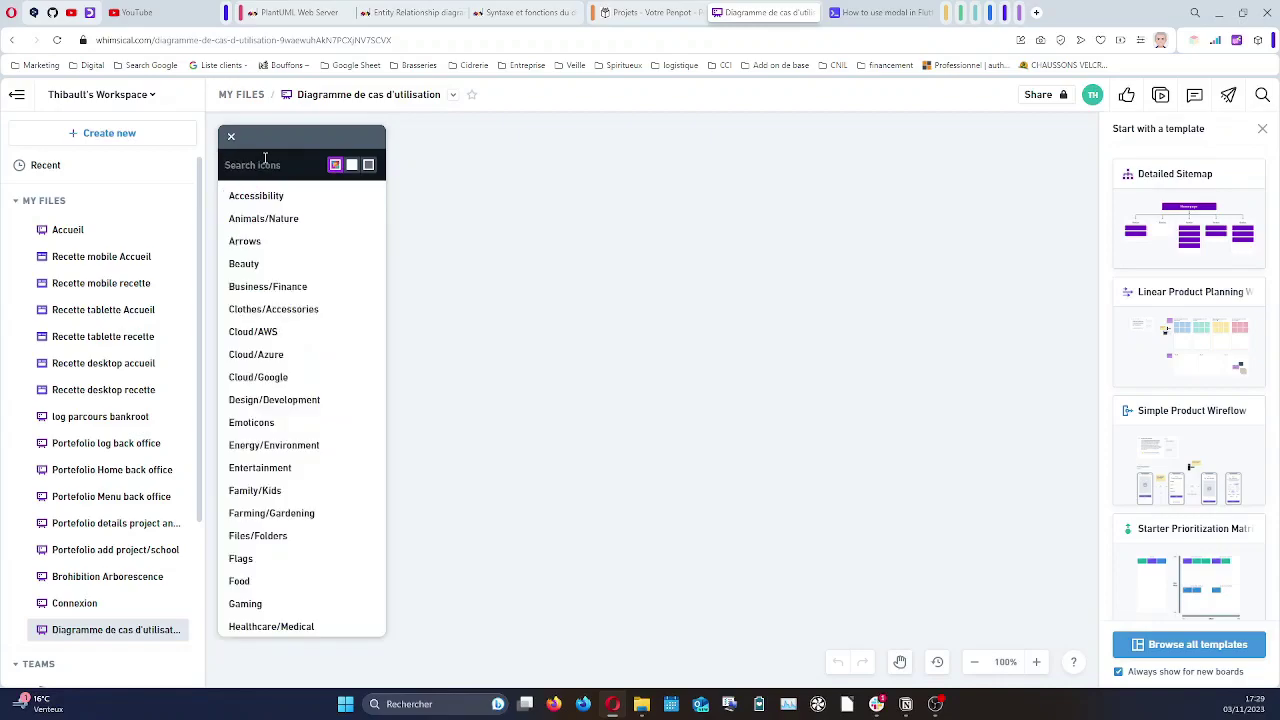
left_click(231, 136)
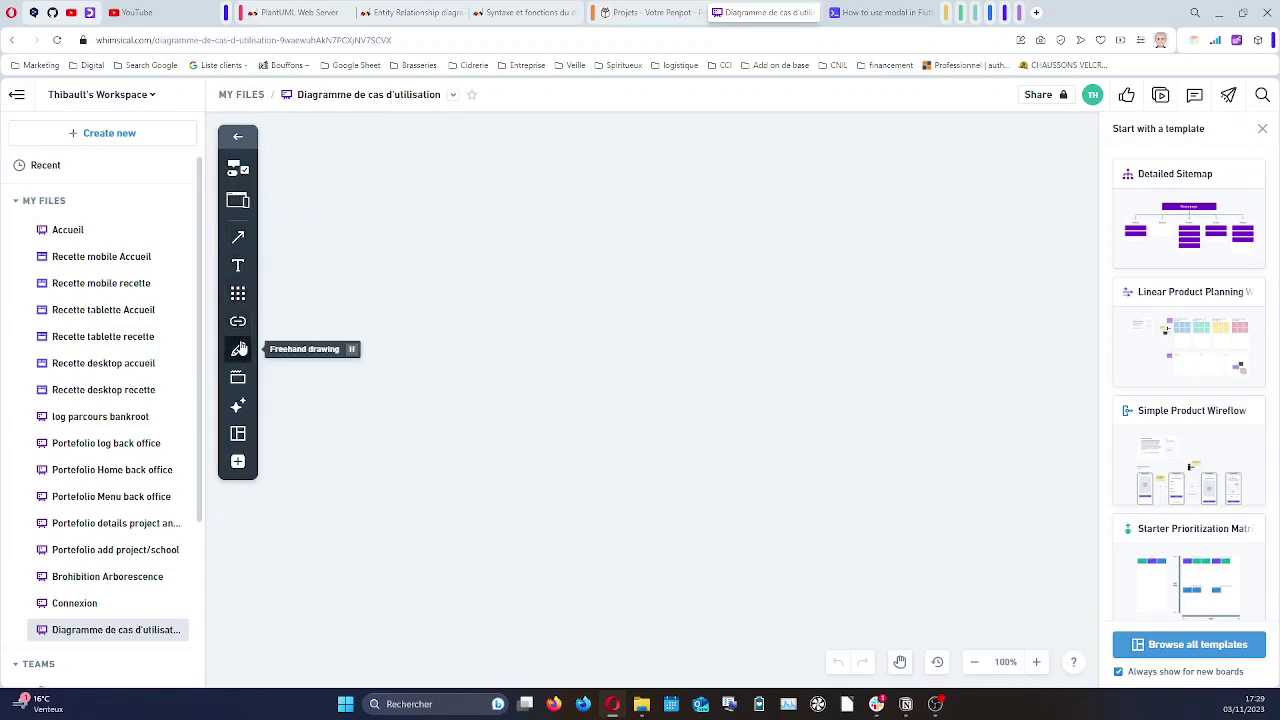
Reopen the full tool list and review the available tools from AI generation through templates.
left_click(238, 463)
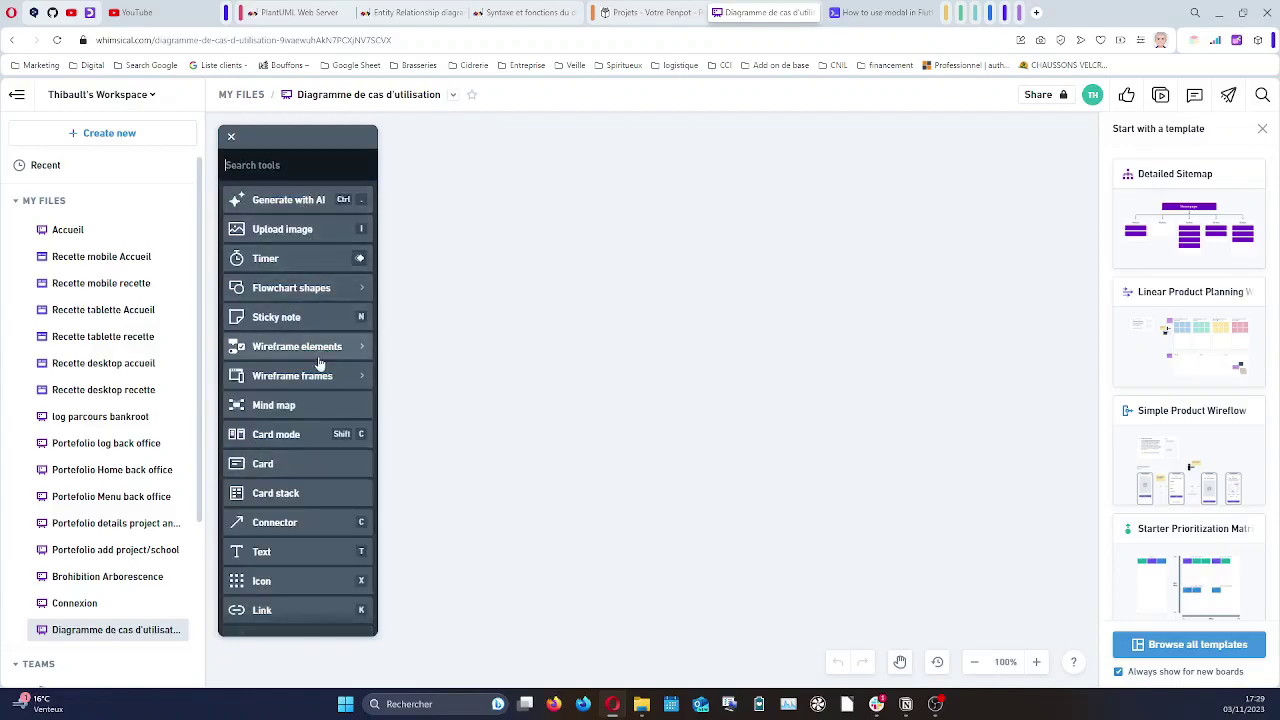
scroll(285, 420, "down", 1)
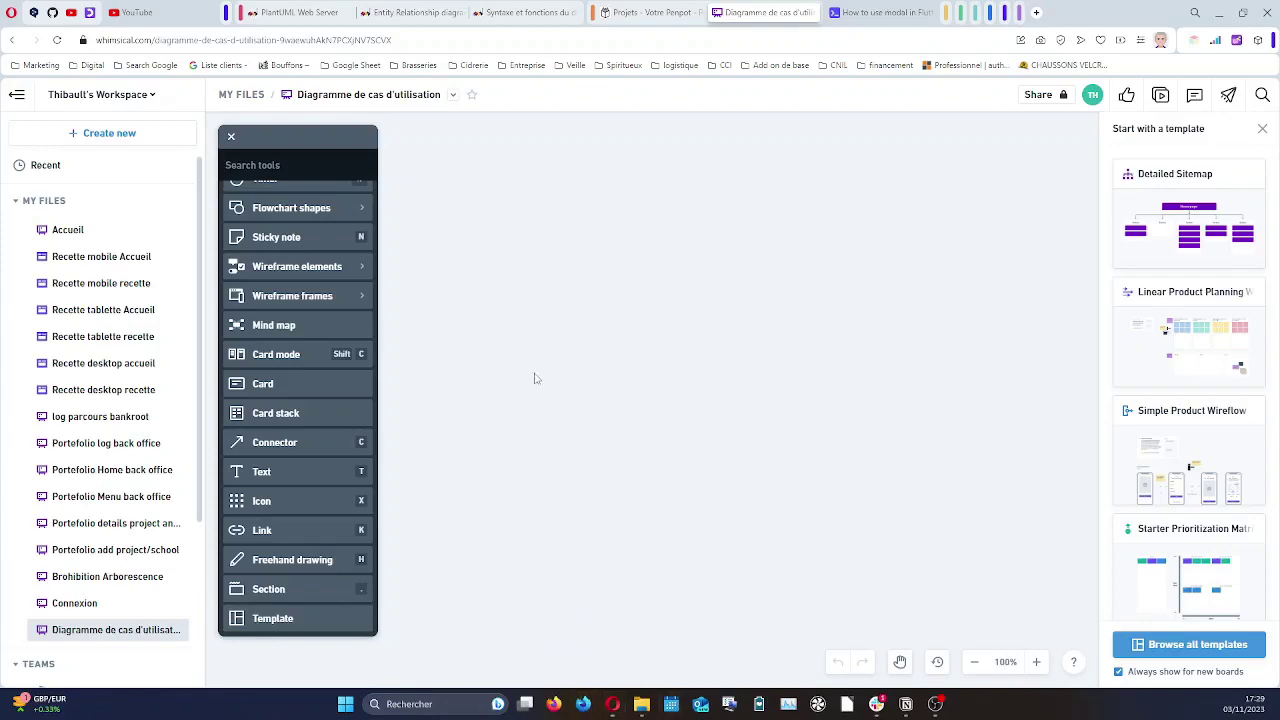
key("alt+Tab")
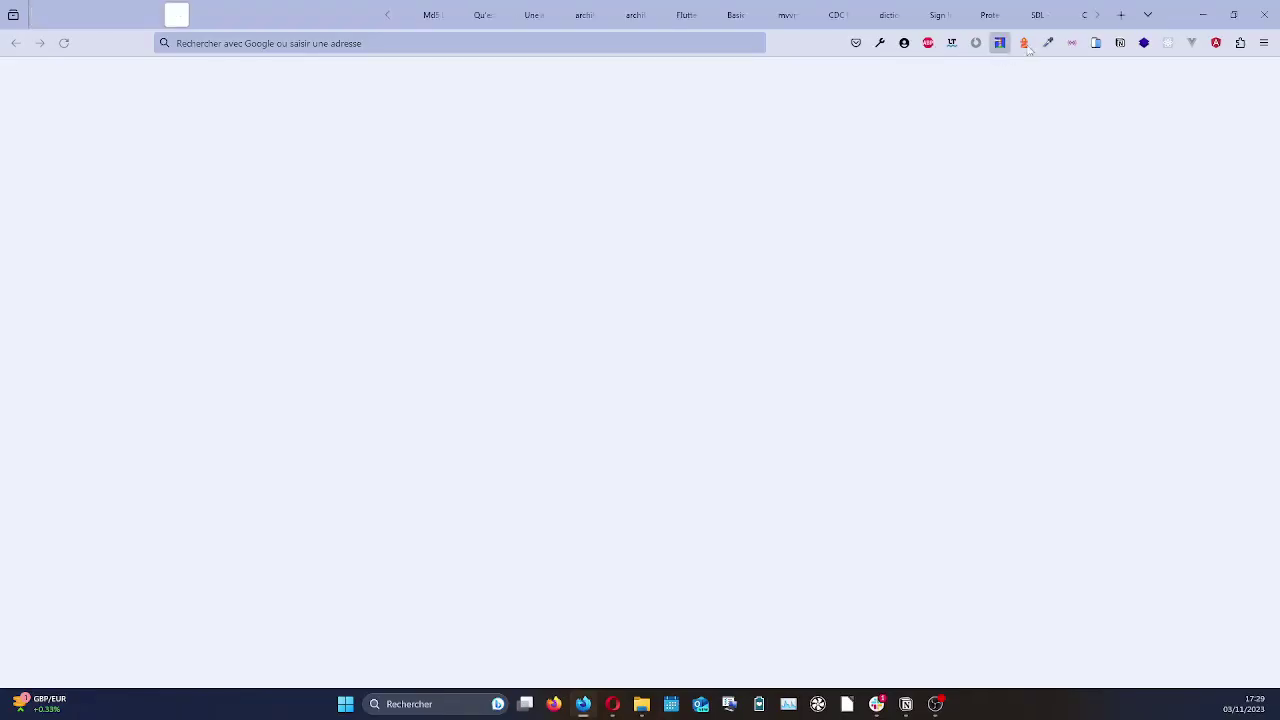
key("alt+Tab")
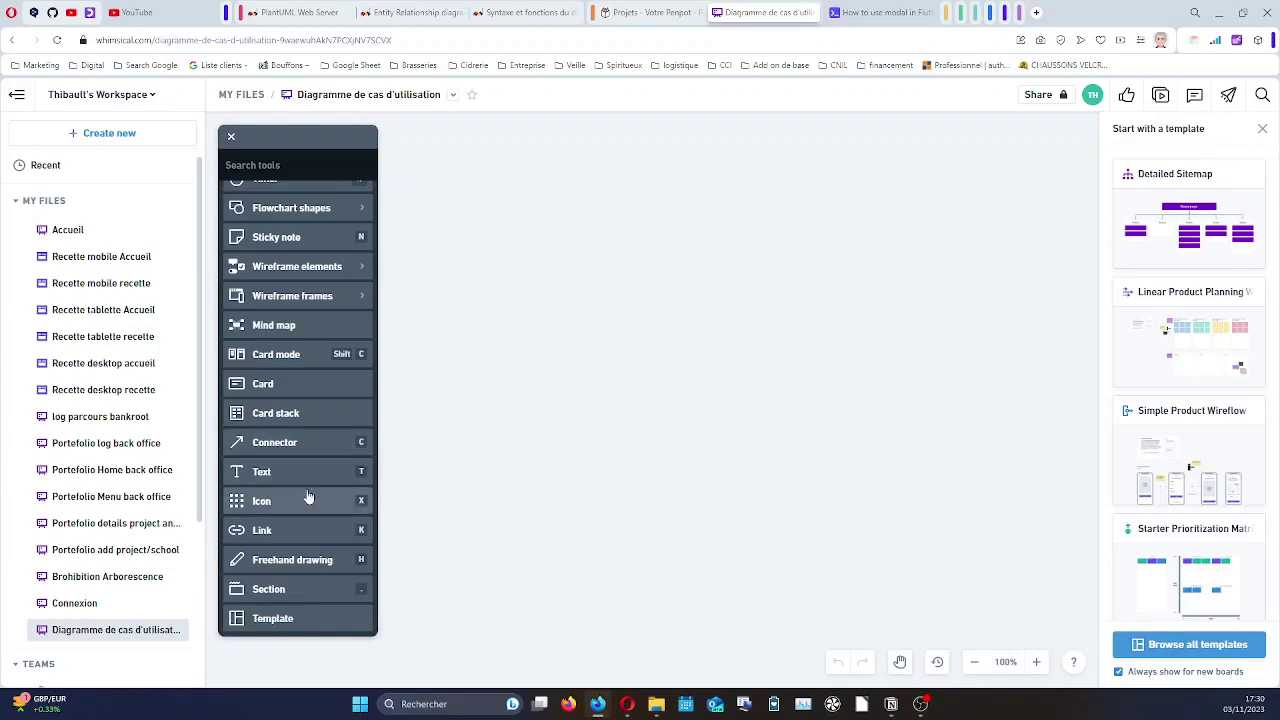
scroll(308, 496, "up", 2)
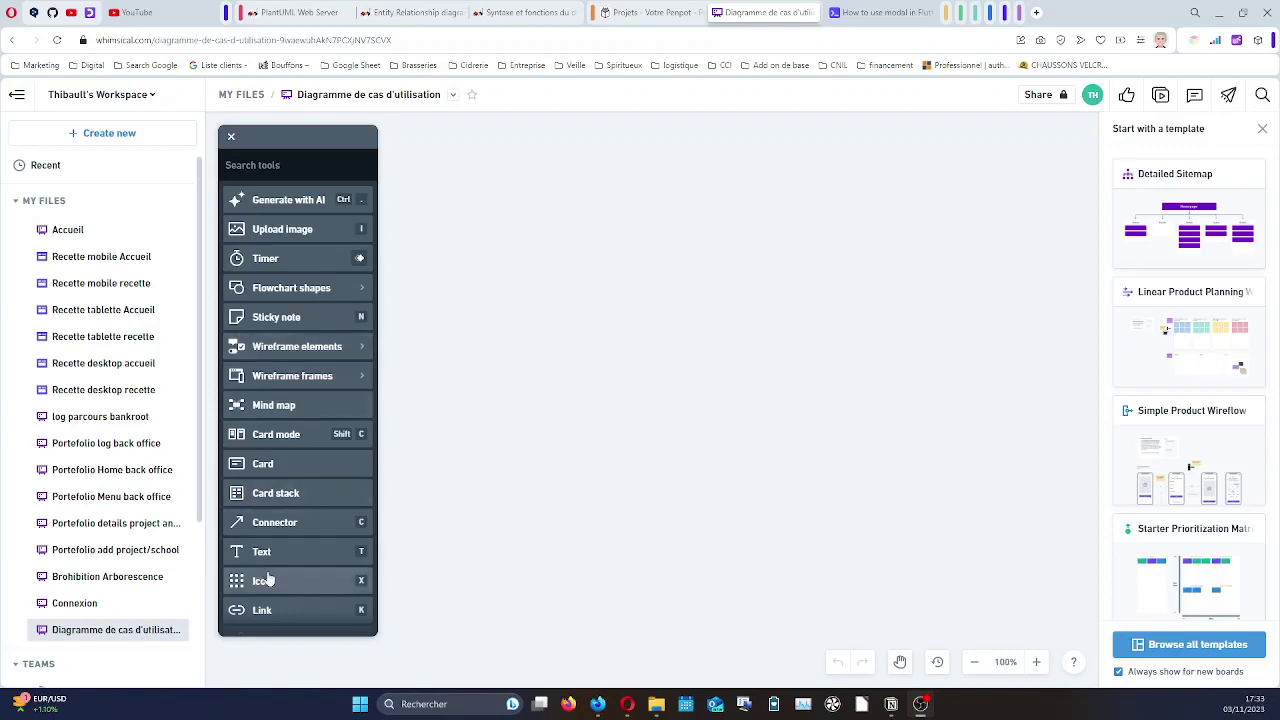
scroll(280, 612, "down", 2)
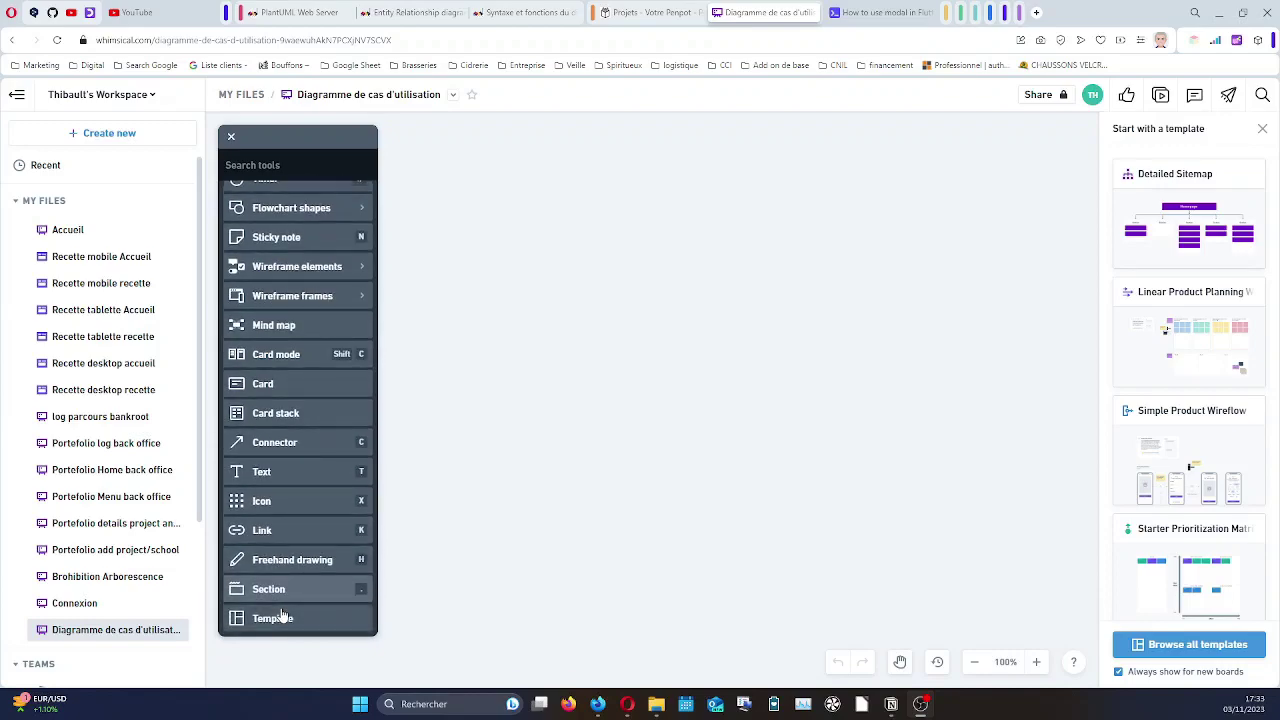
Look through the full tool list and the suggested board templates for something suited to a use case diagram.
scroll(286, 612, "up", 2)
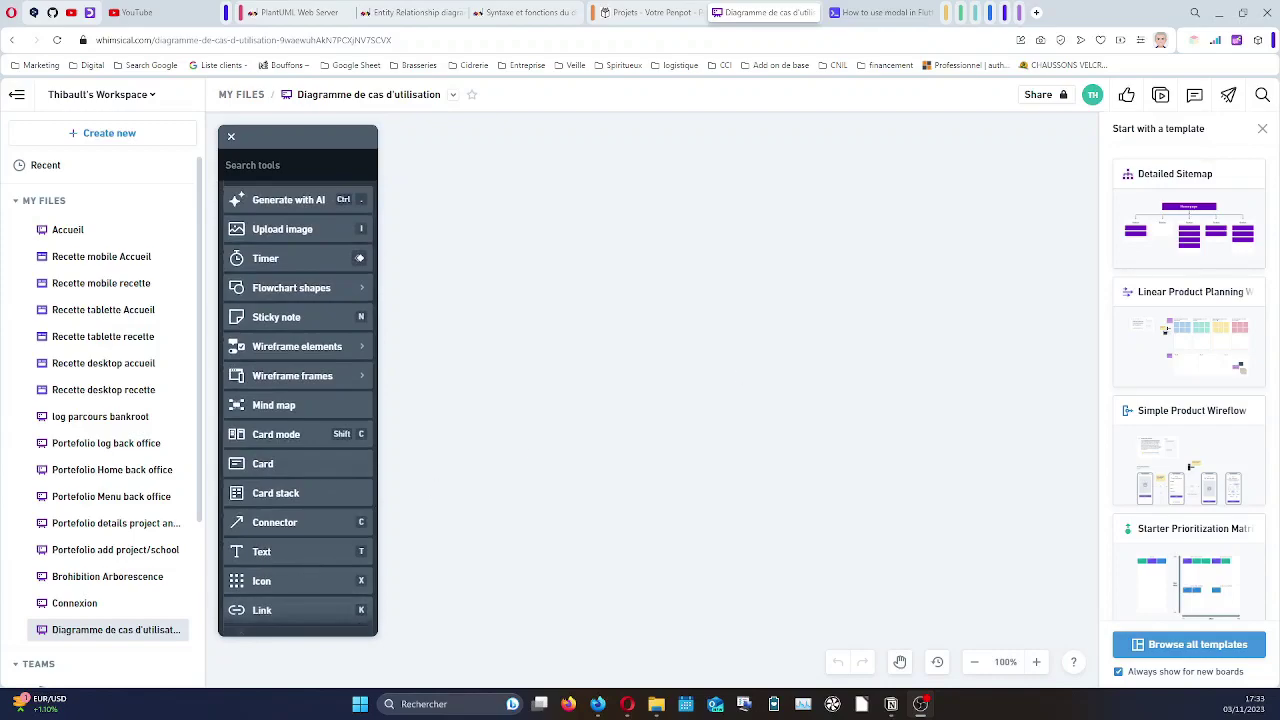
scroll(1184, 330, "down", 3)
scroll(1184, 326, "down", 1)
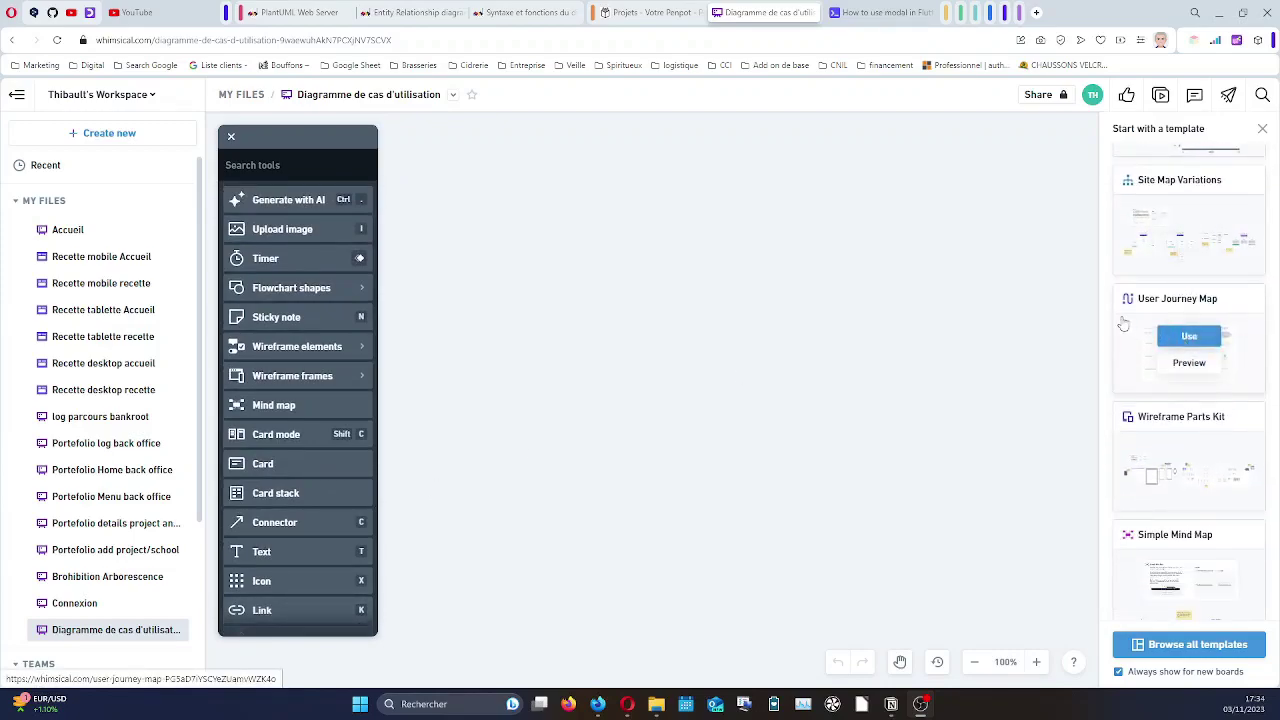
scroll(1124, 325, "down", 1)
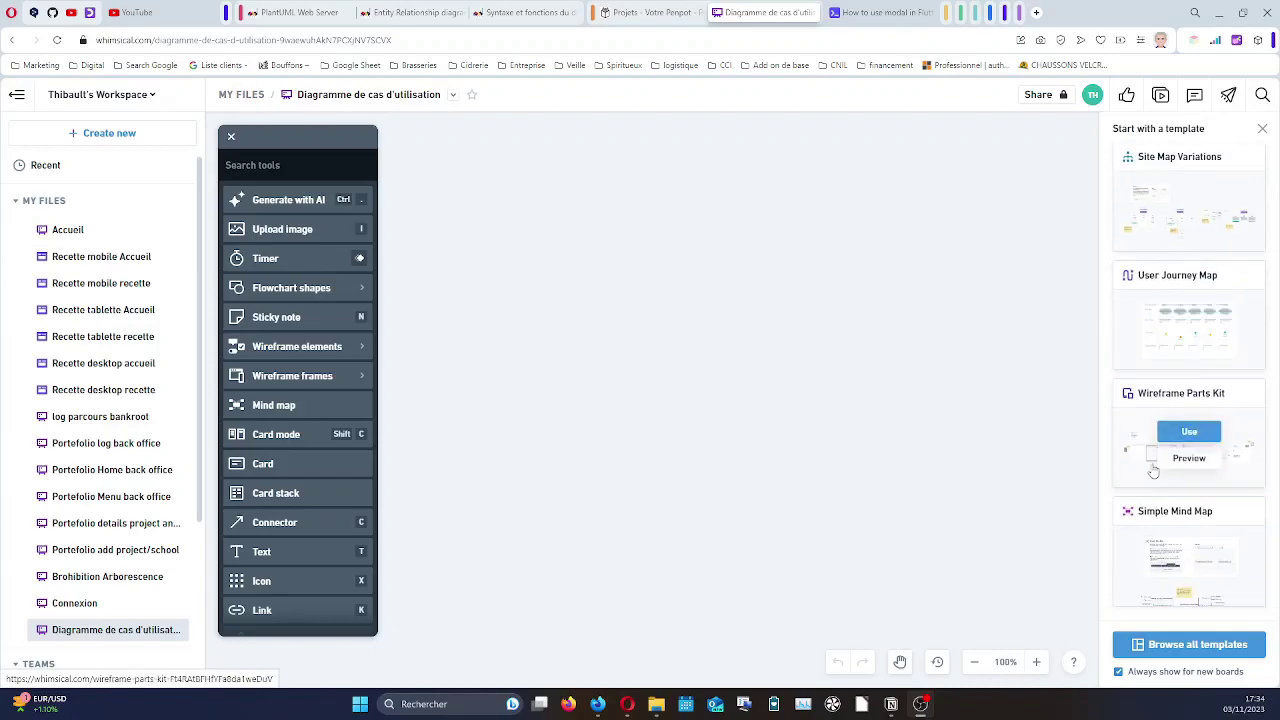
scroll(1170, 550, "up", 3)
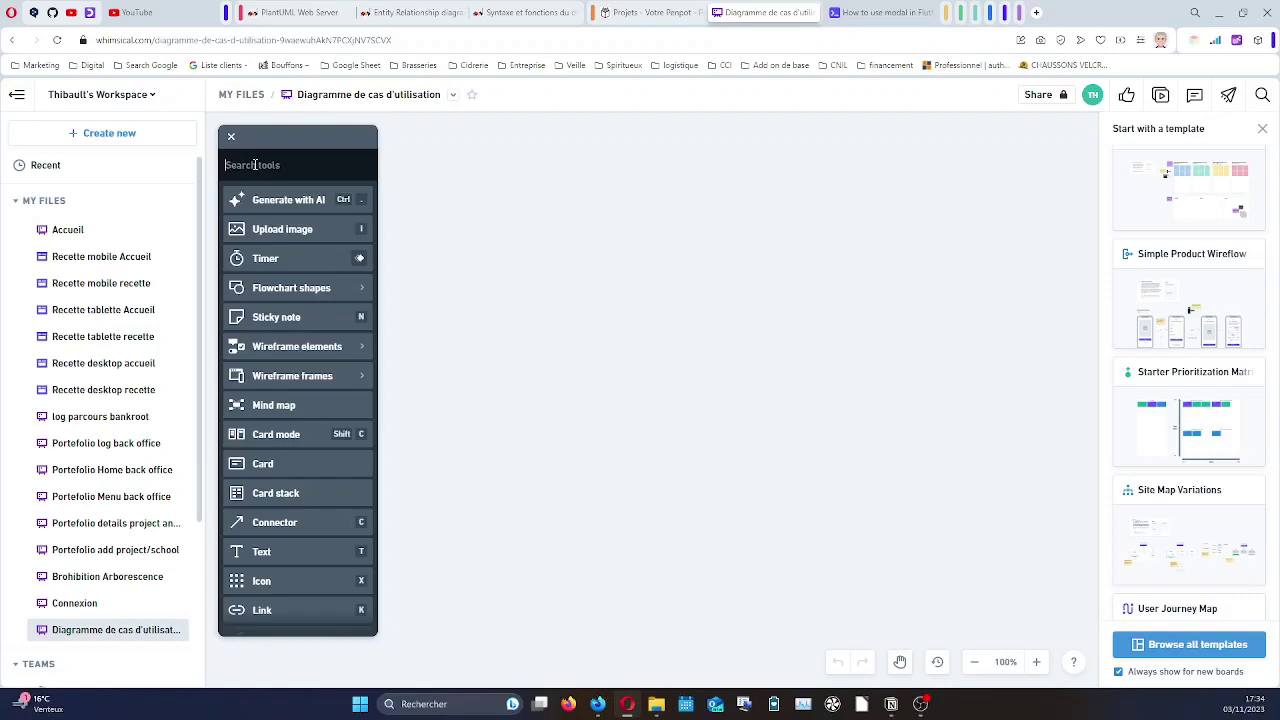
Search all tools for "cloud" and "pen", clearing the search after each attempt.
type("cloud")
key("BackSpace")
key("BackSpace")
key("BackSpace")
key("BackSpace")
key("BackSpace")
type("pe")
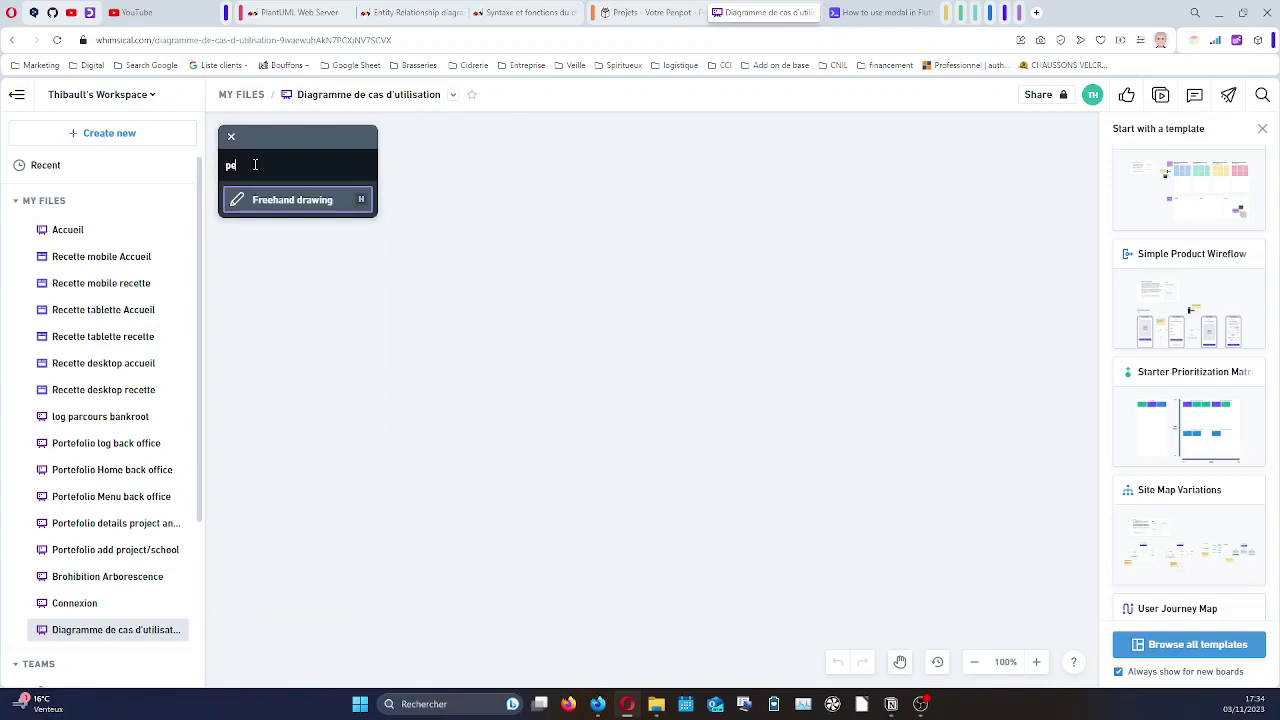
type("n")
key("BackSpace")
key("BackSpace")
key("BackSpace")
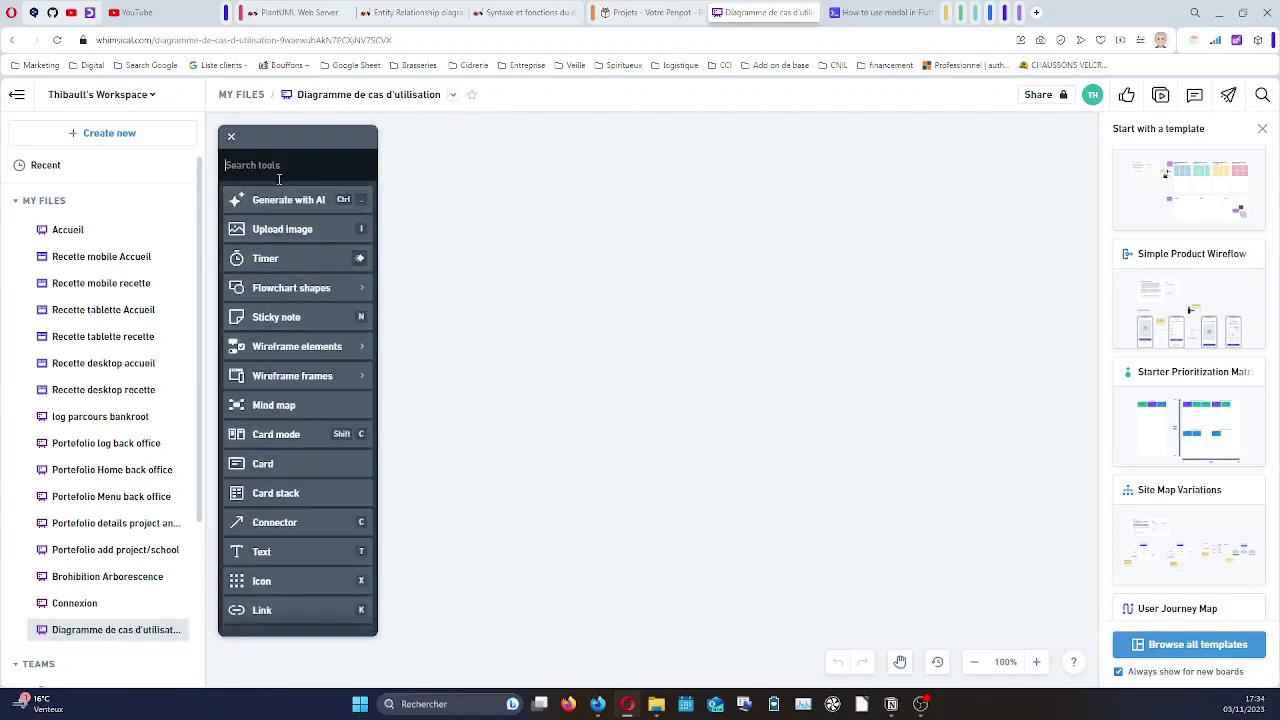
Open the icon library, browse its categories and the Technology icons, and return to the category list.
scroll(283, 410, "down", 1)
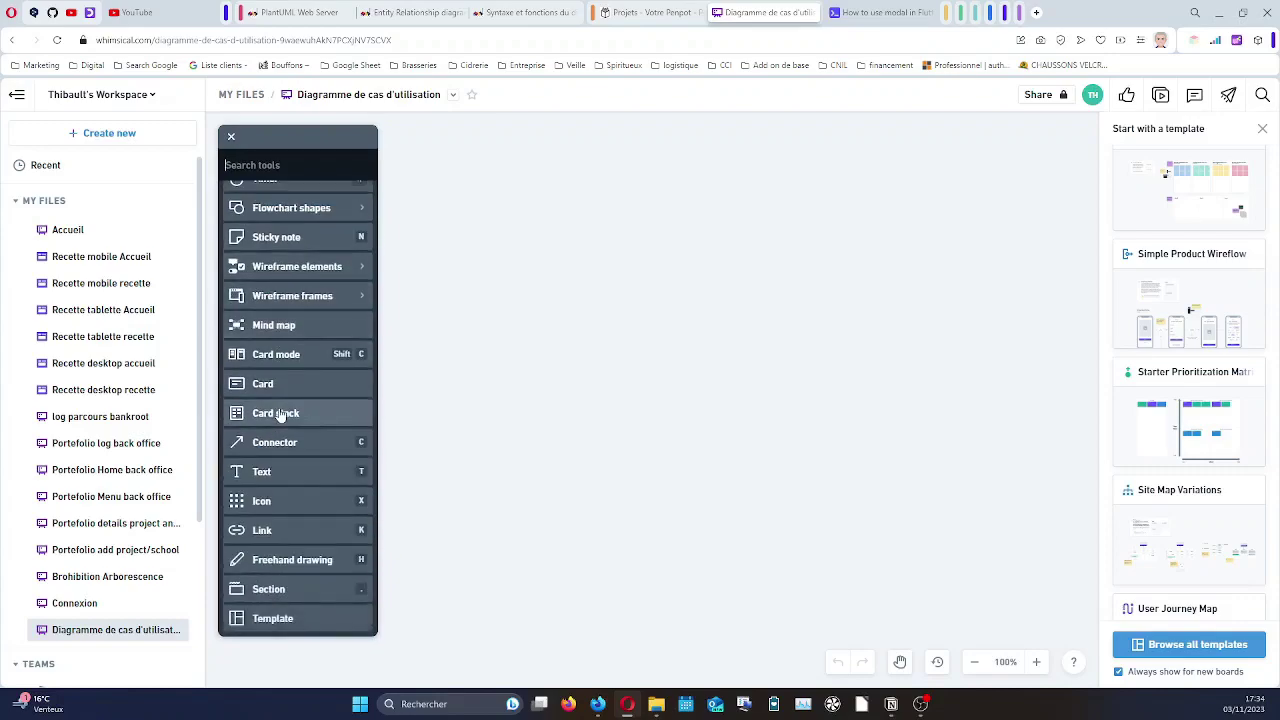
left_click(286, 500)
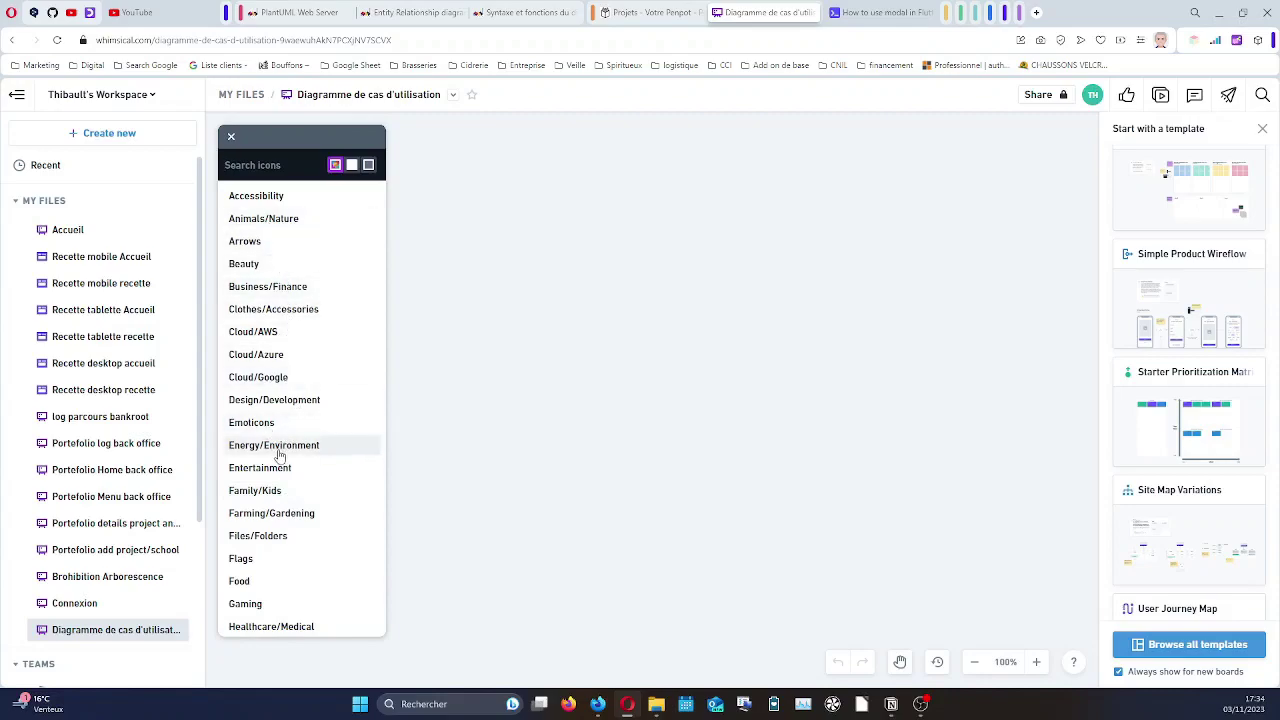
scroll(280, 574, "down", 1)
scroll(285, 570, "down", 5)
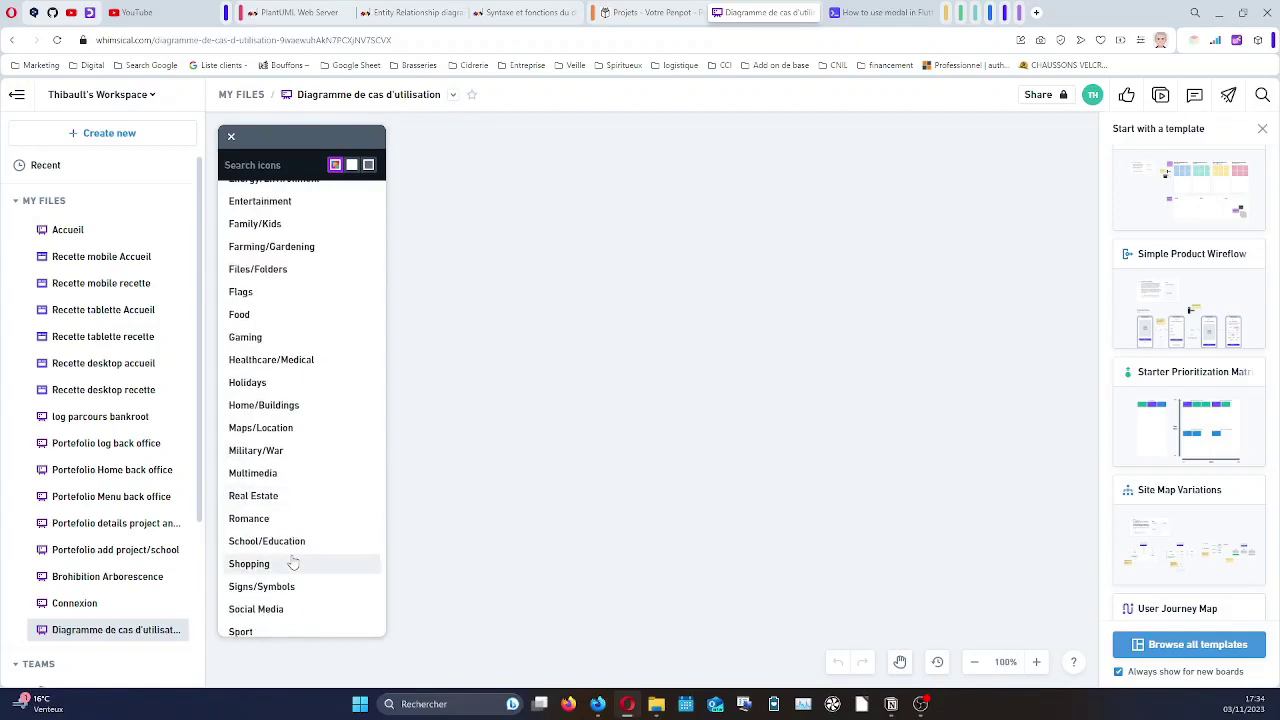
scroll(287, 524, "down", 3)
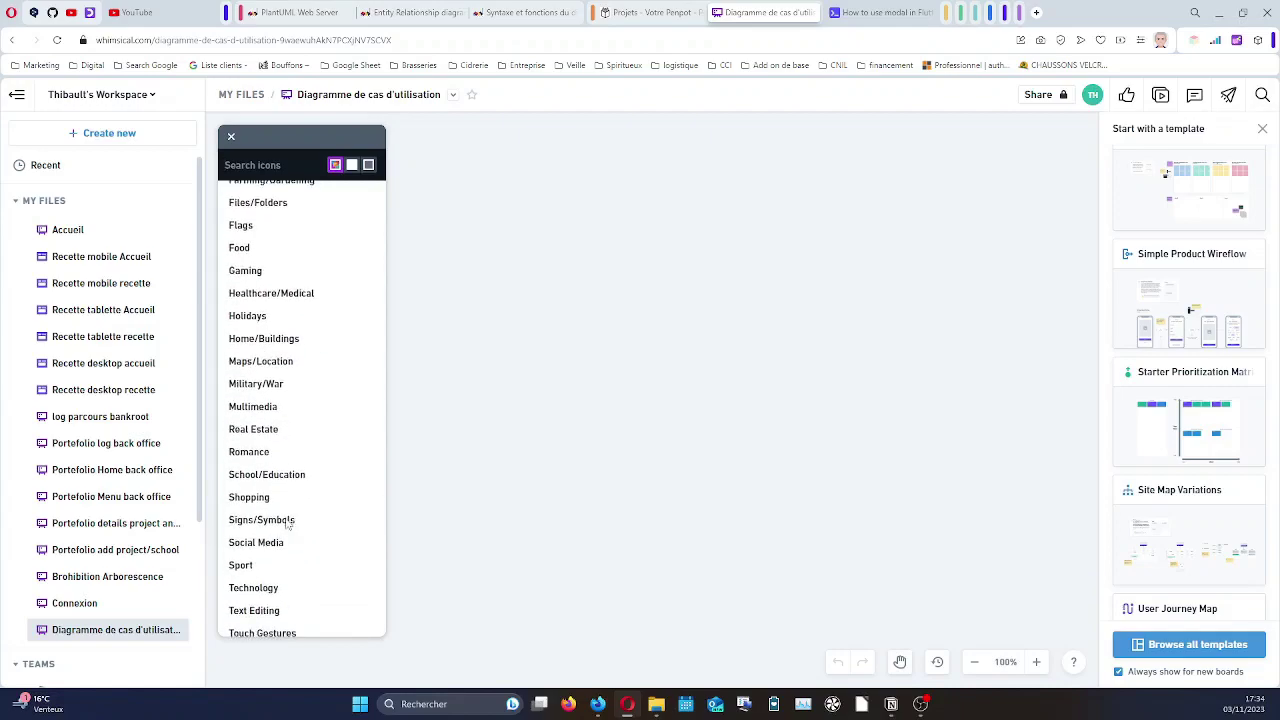
left_click(287, 524)
scroll(287, 524, "down", 5)
scroll(285, 524, "down", 3)
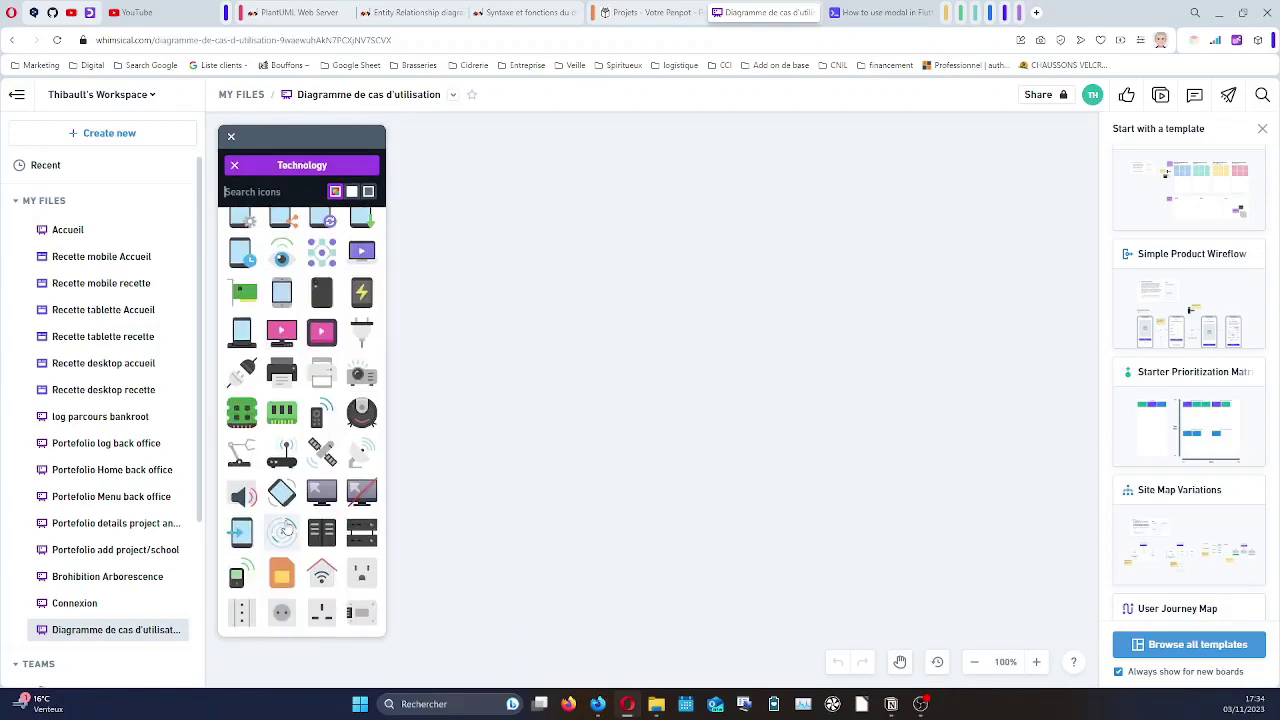
left_click(235, 165)
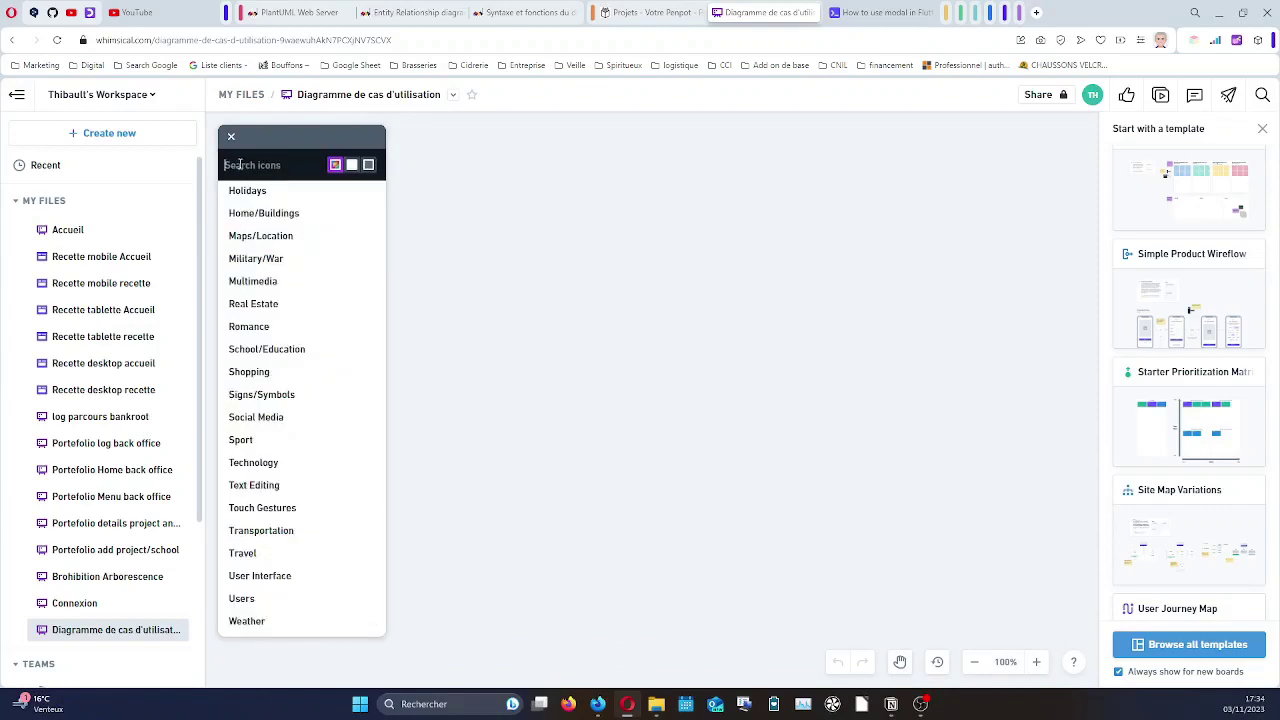
Search the icons for "charac" and "people", and place the icon of two people separated by a dashed line on the board.
type("charac")
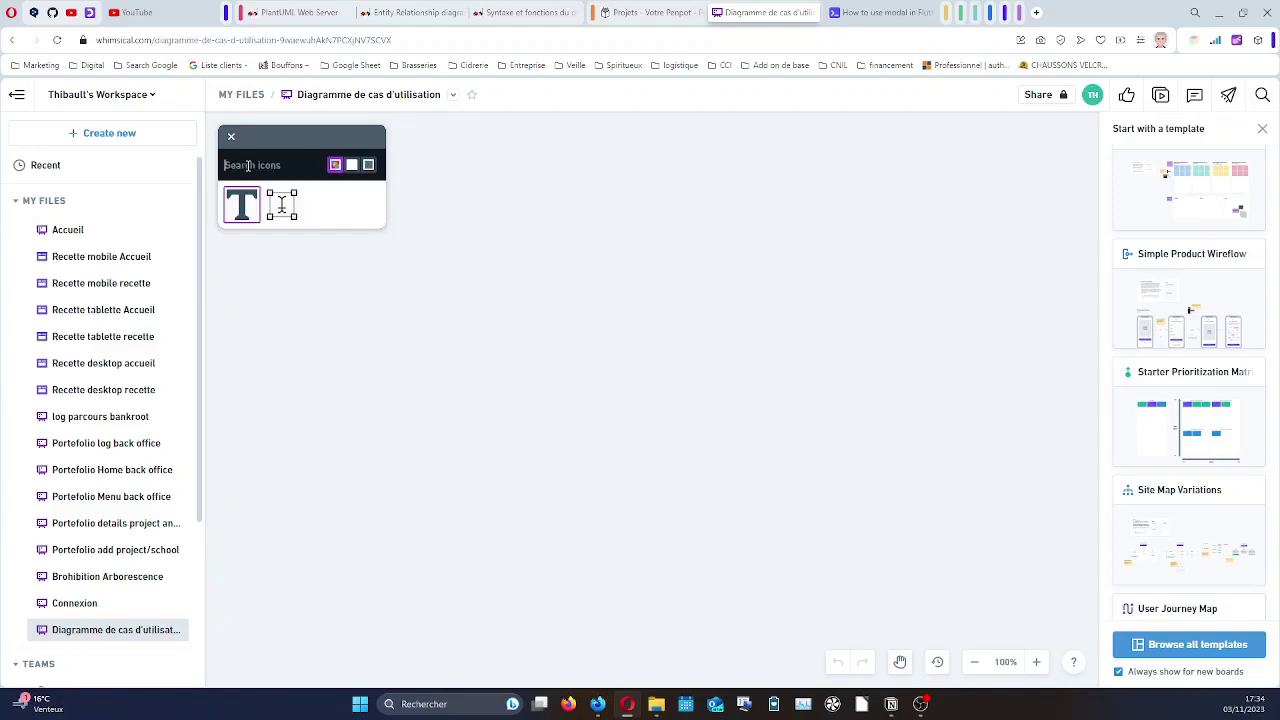
key("BackSpace")
type("peopl")
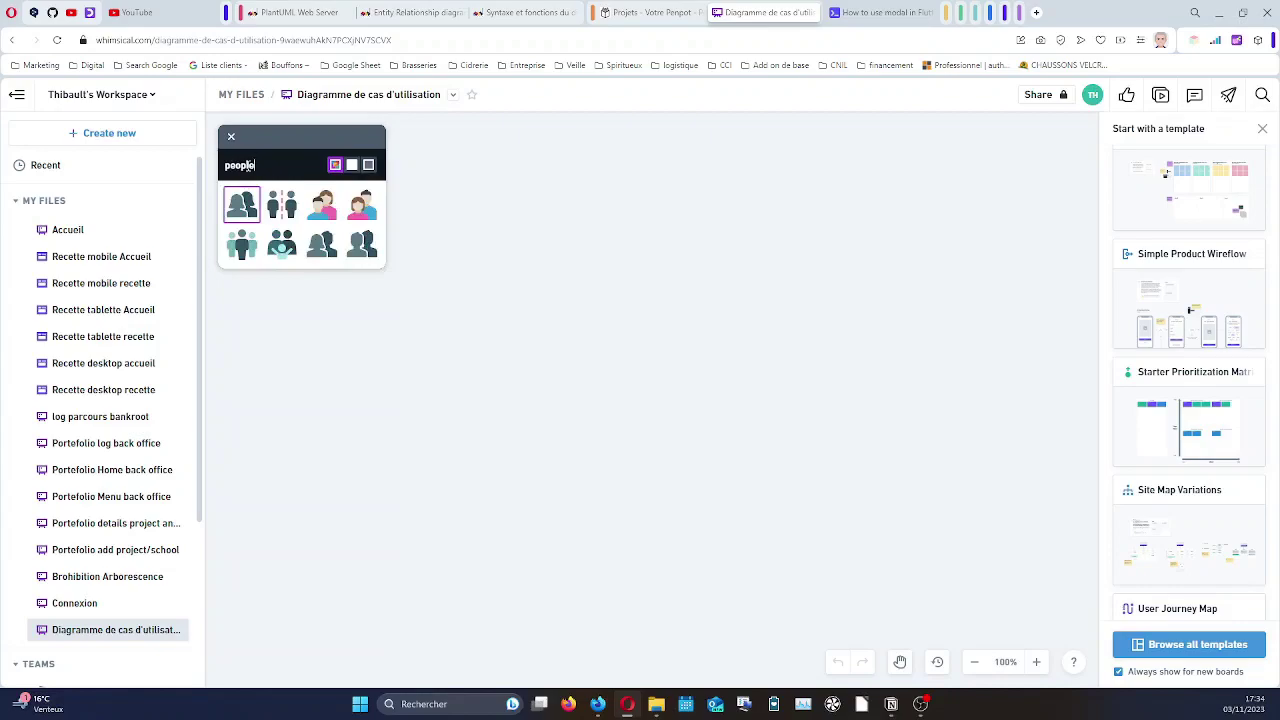
type("es")
key("BackSpace")
left_click_drag(290, 213, 494, 281)
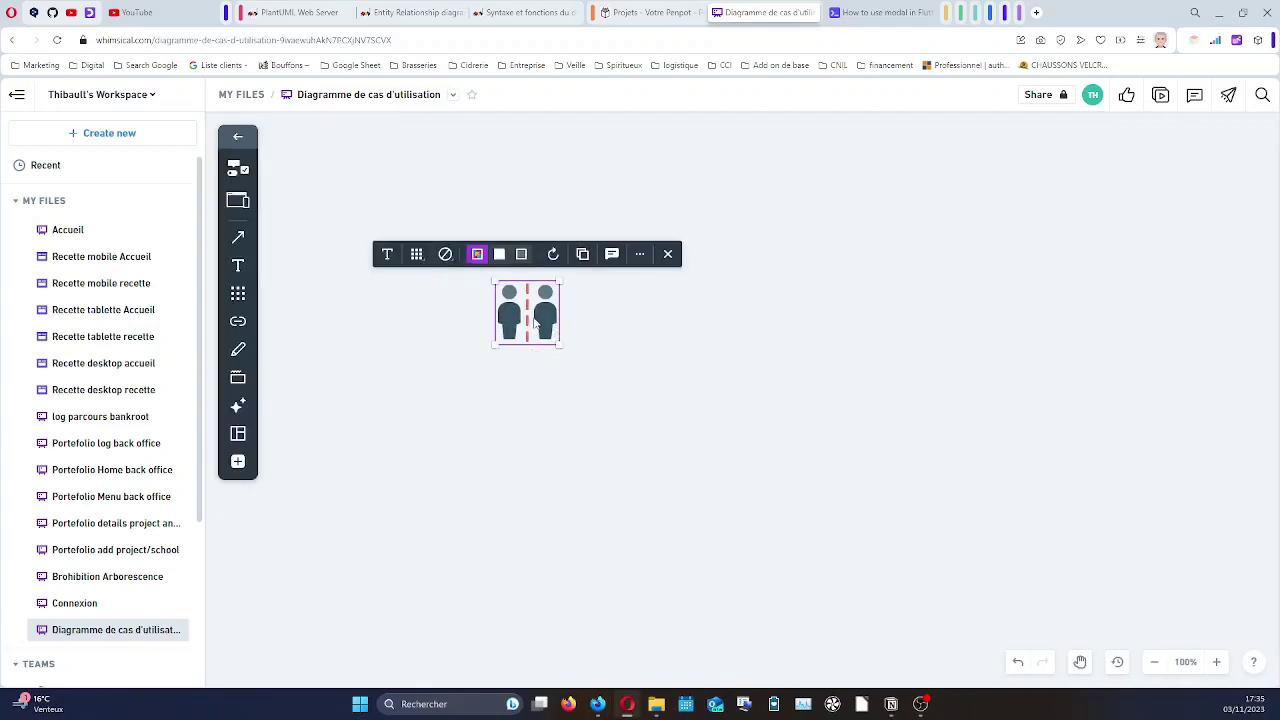
Examine the editing, ordering and alignment options available for the two-person icon, and deselect it.
left_click(536, 294)
right_click(536, 294)
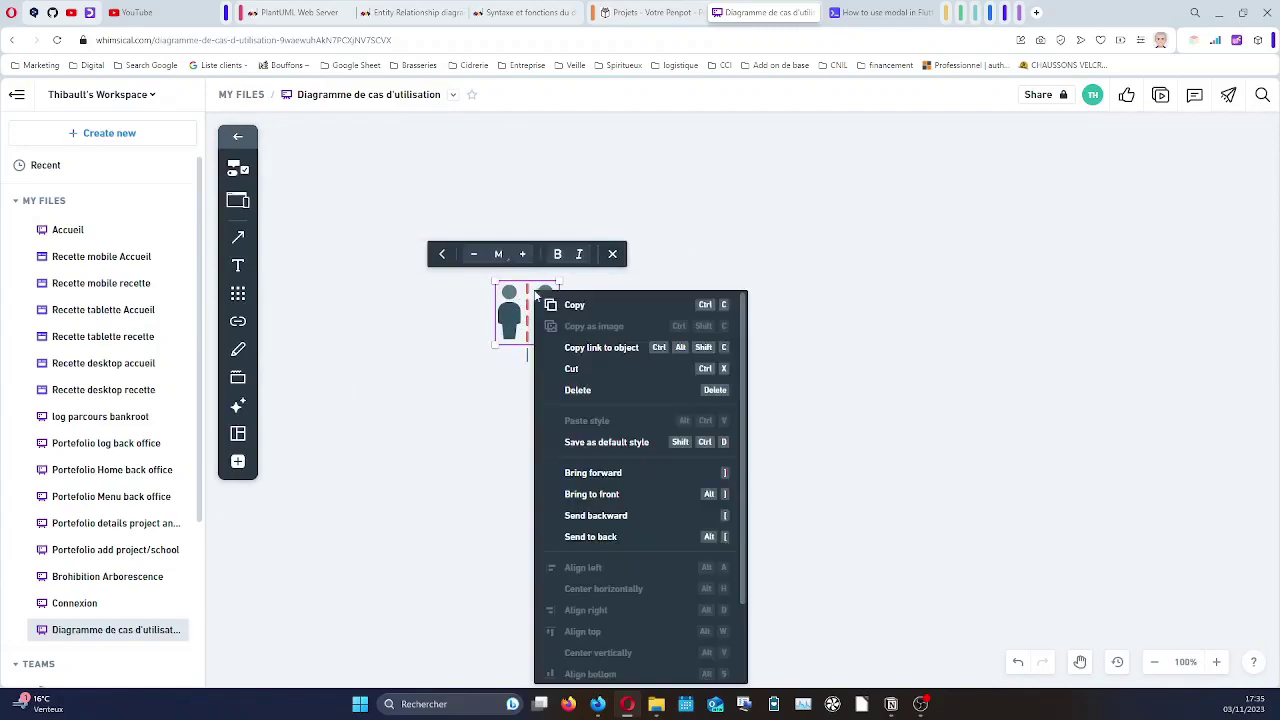
left_click(571, 368)
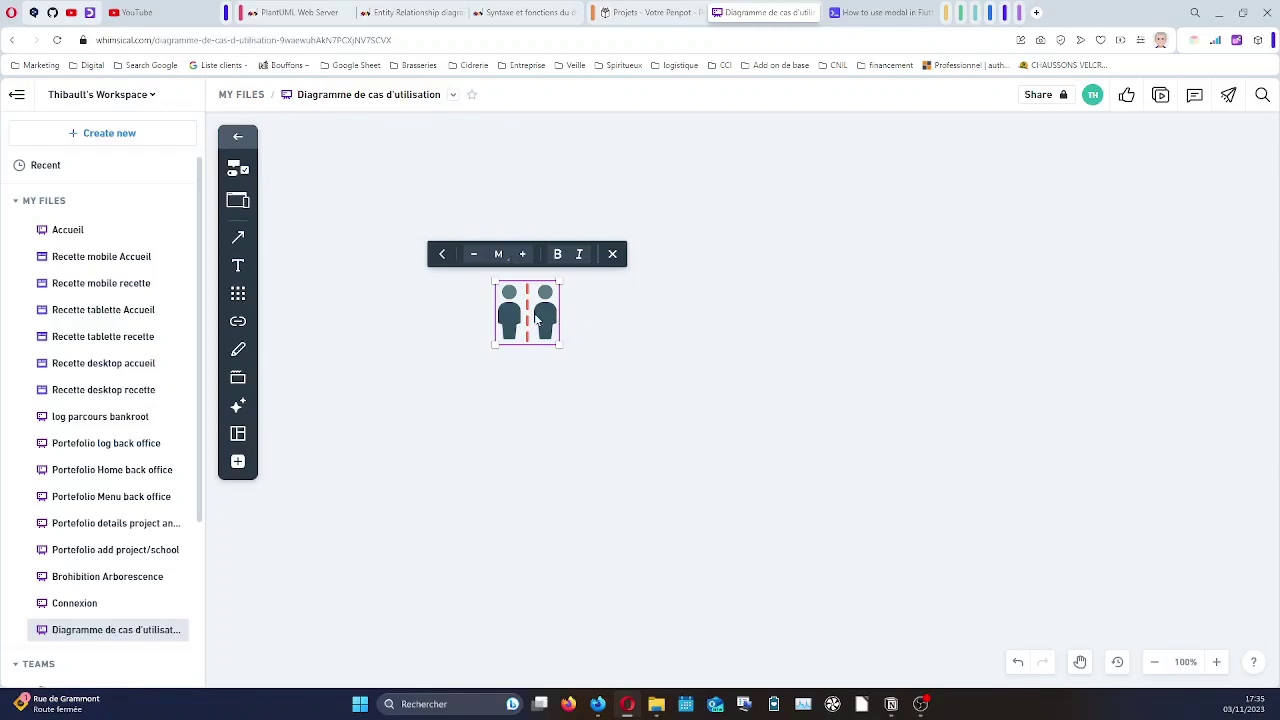
right_click(535, 315)
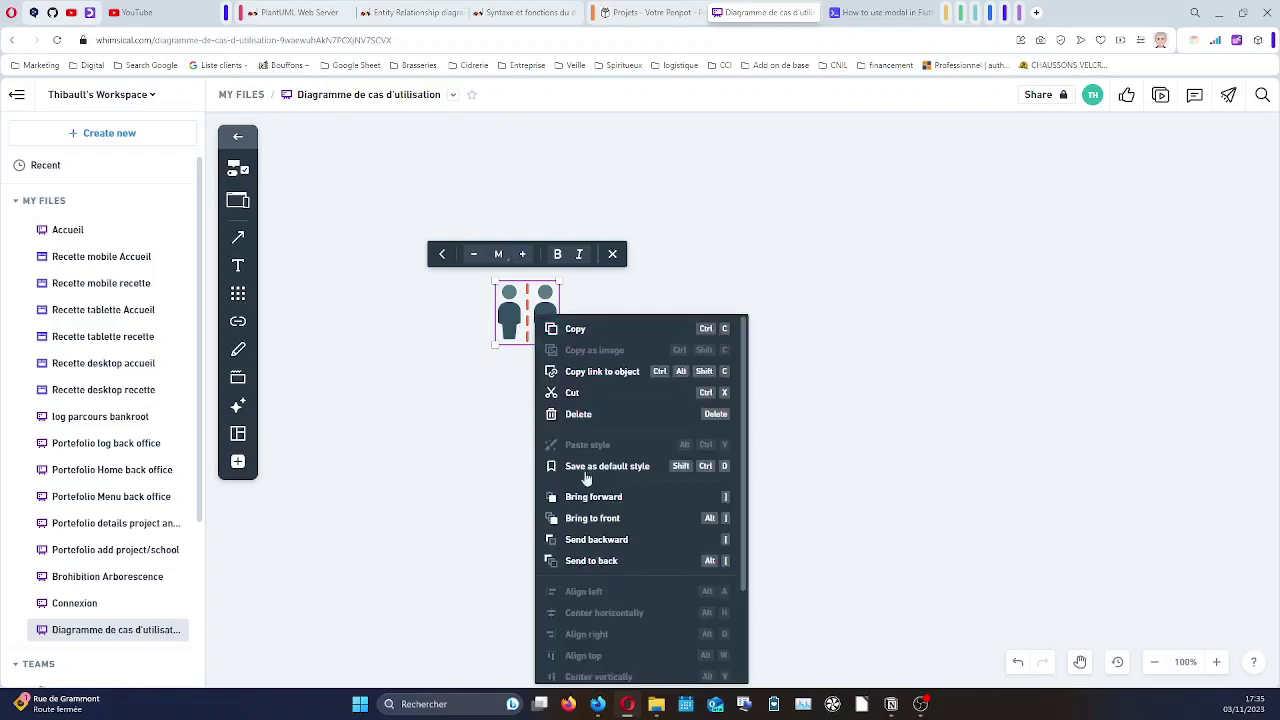
scroll(613, 484, "down", 2)
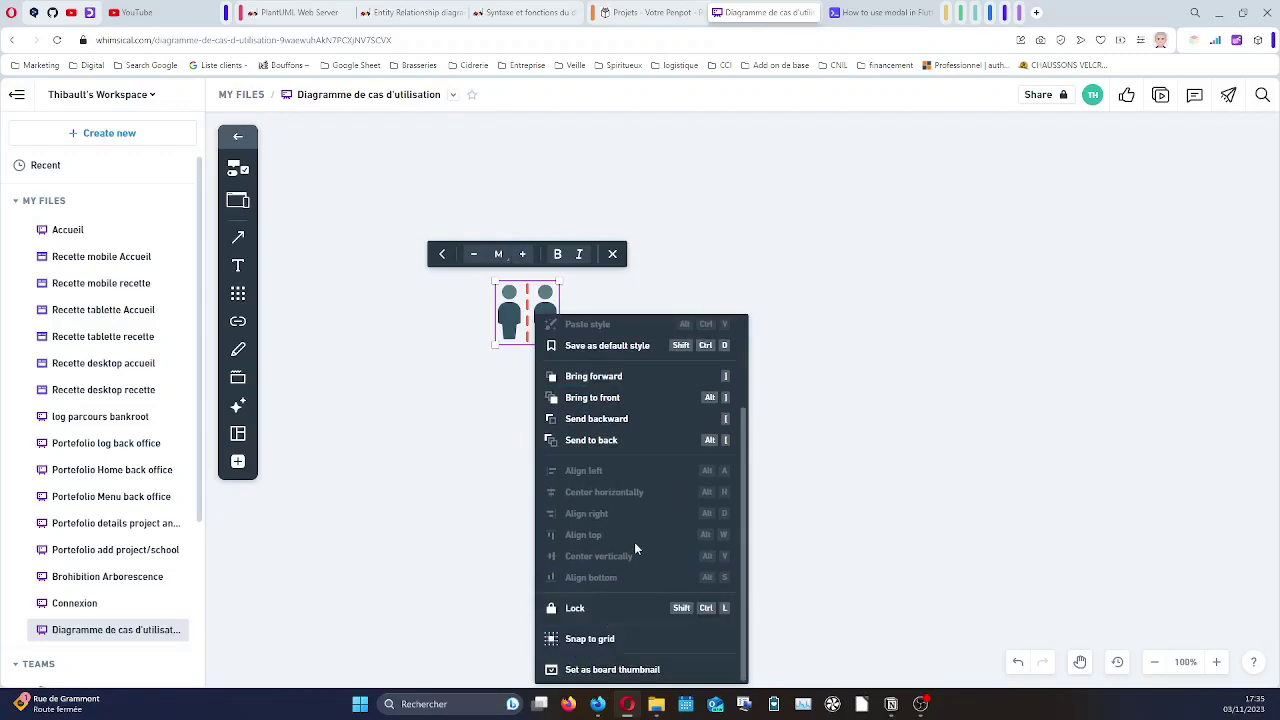
scroll(629, 559, "up", 2)
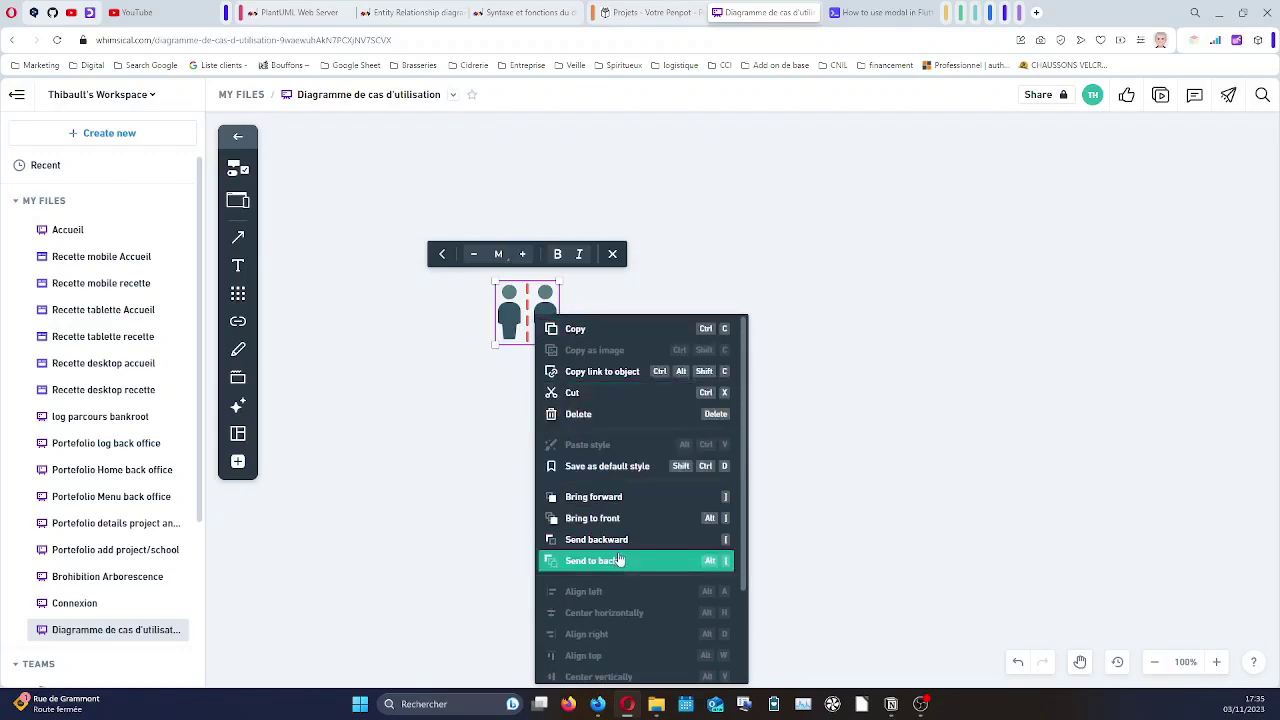
scroll(616, 562, "down", 2)
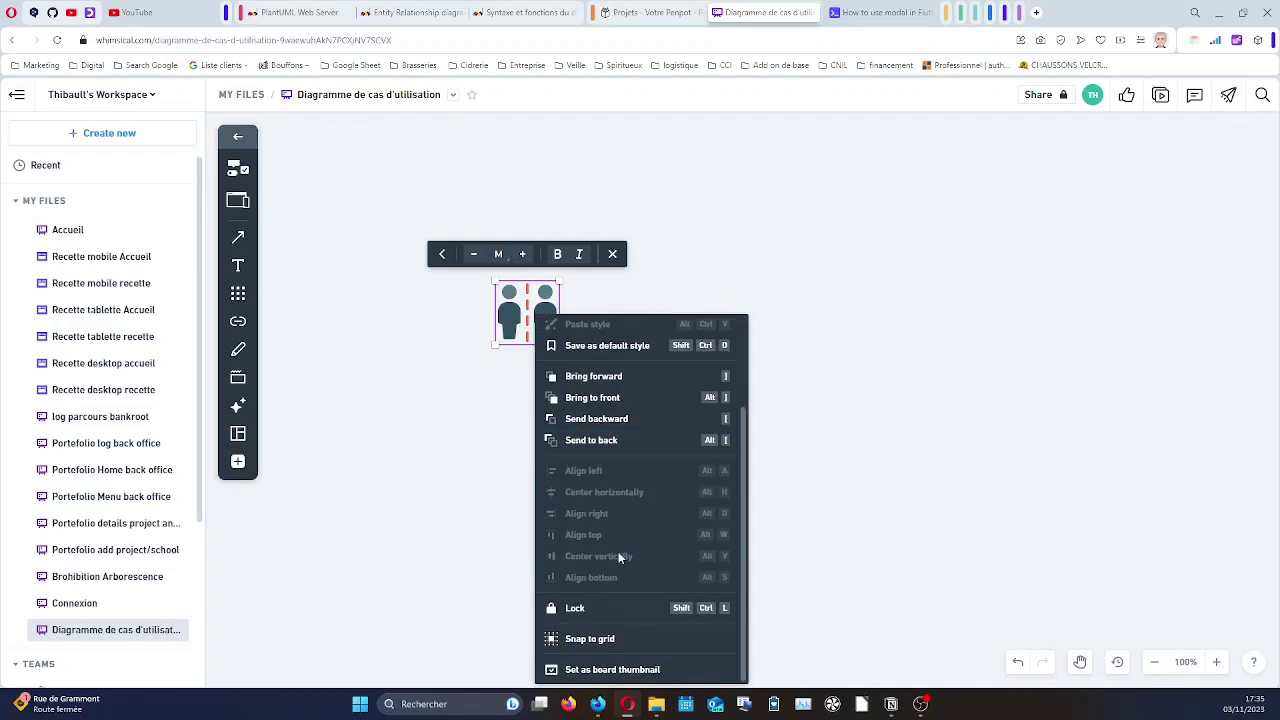
left_click(415, 330)
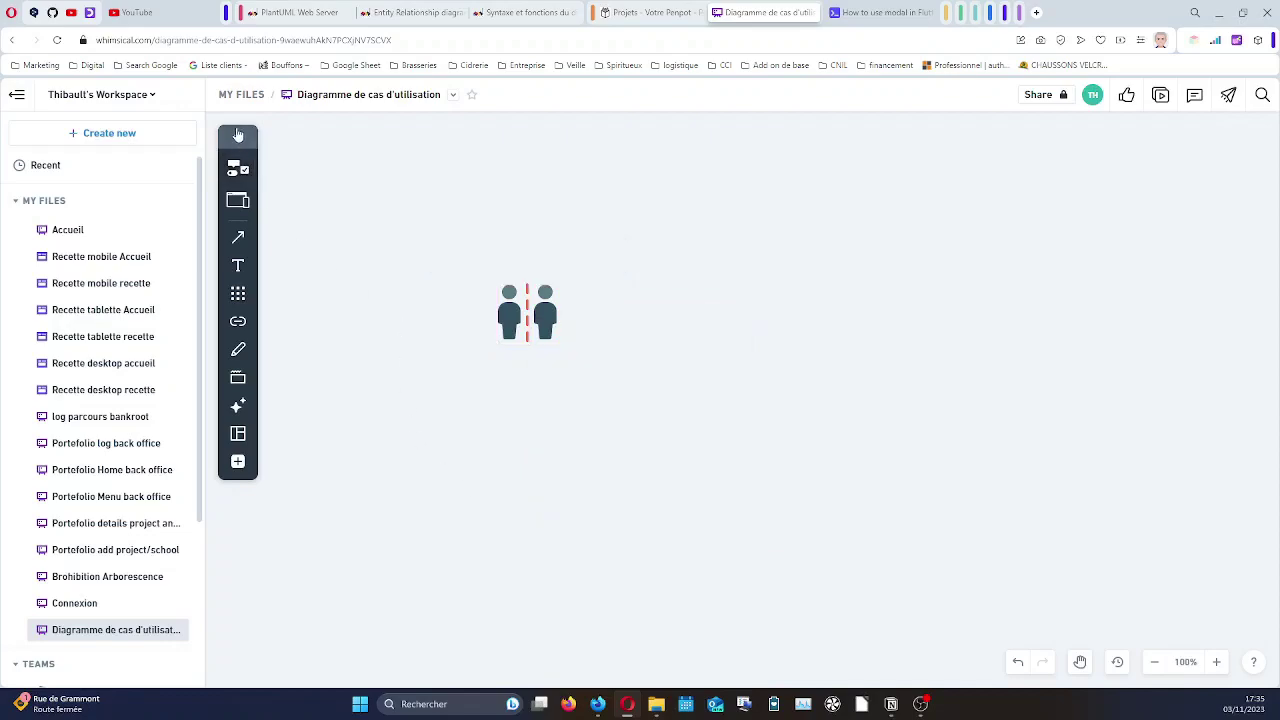
Reopen the full tool list, search it for "pers" and clear the search.
left_click(238, 461)
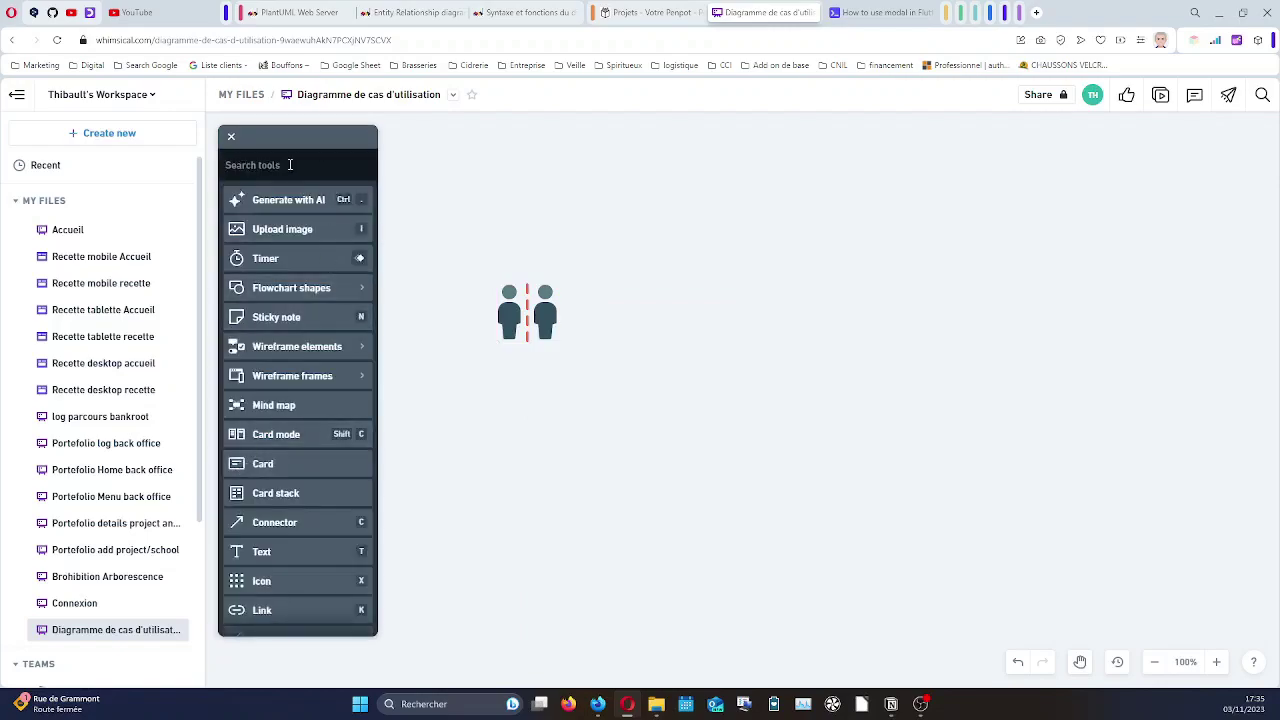
type("pers")
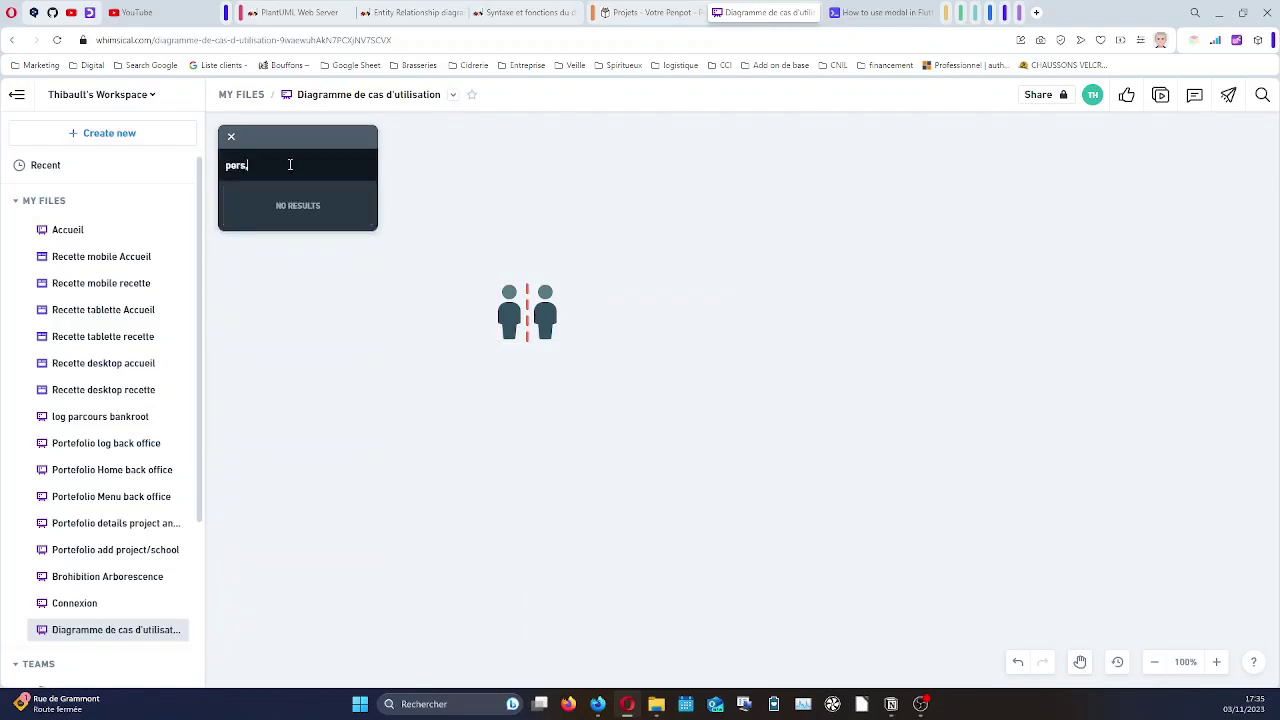
key("BackSpace")
key("BackSpace")
key("BackSpace")
key("BackSpace")
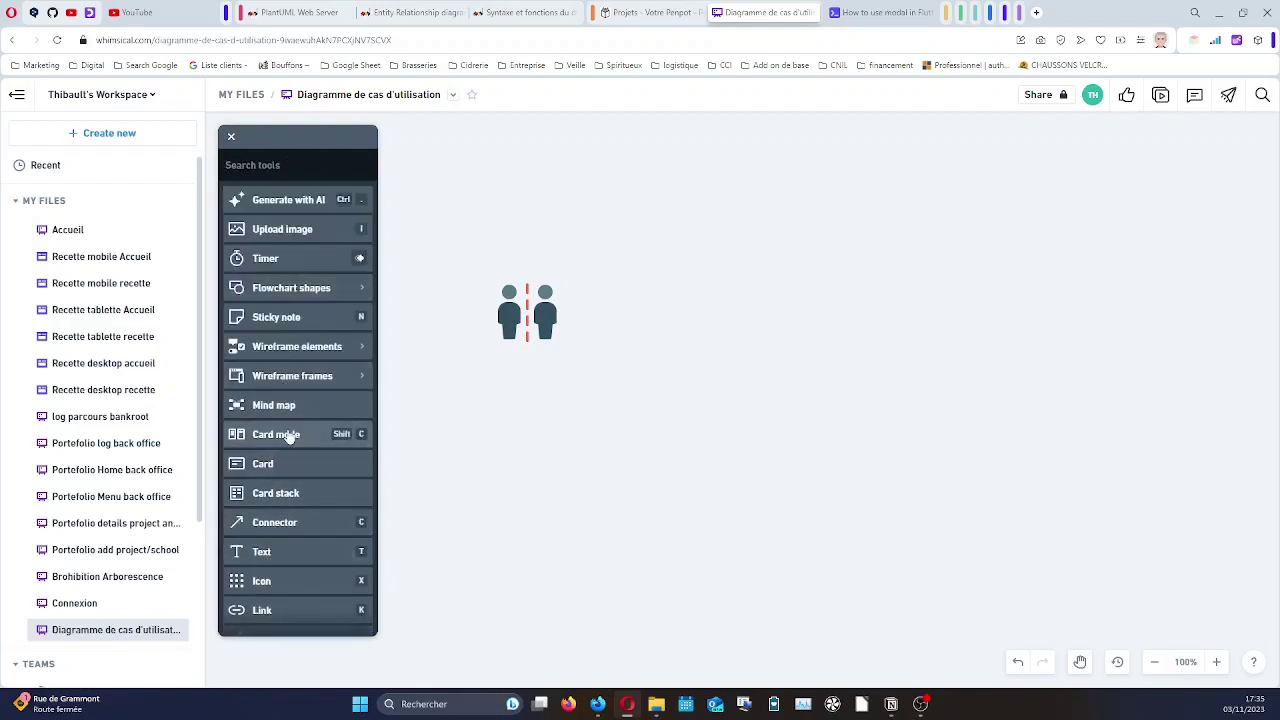
Reopen the icon library and search it for "genre" and "gens", clearing the search each time.
scroll(312, 443, "down", 2)
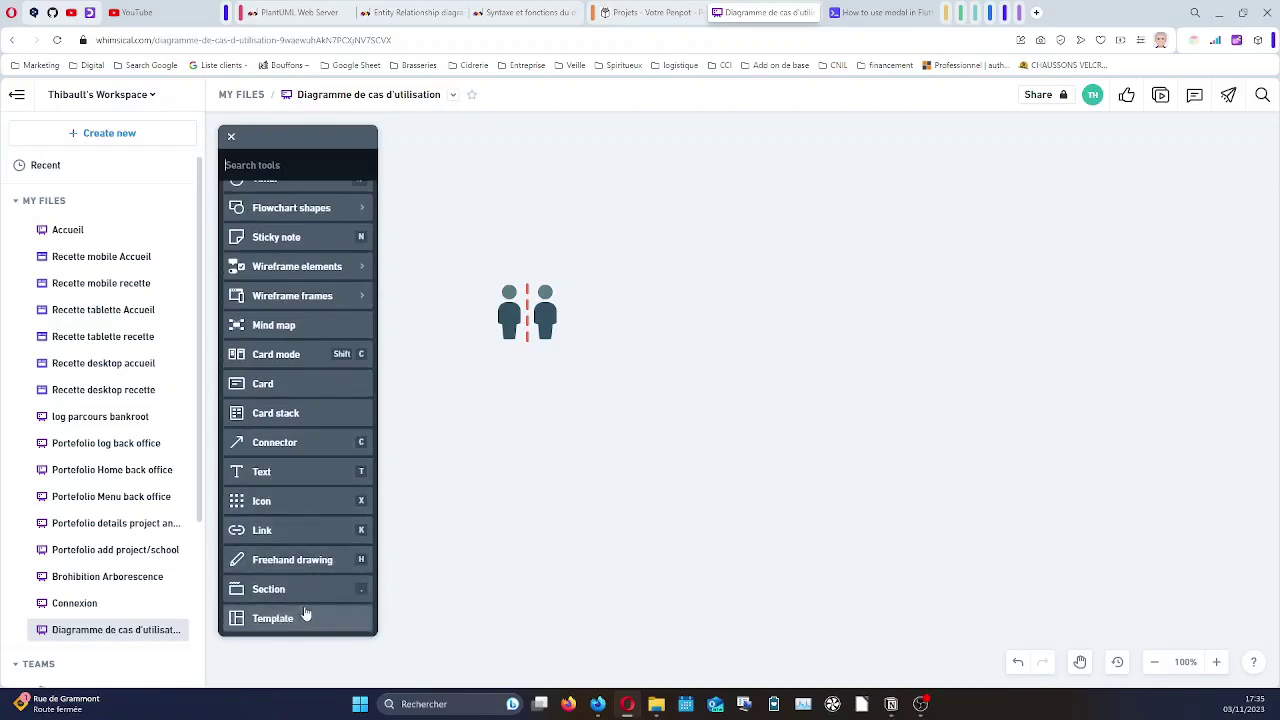
left_click(286, 502)
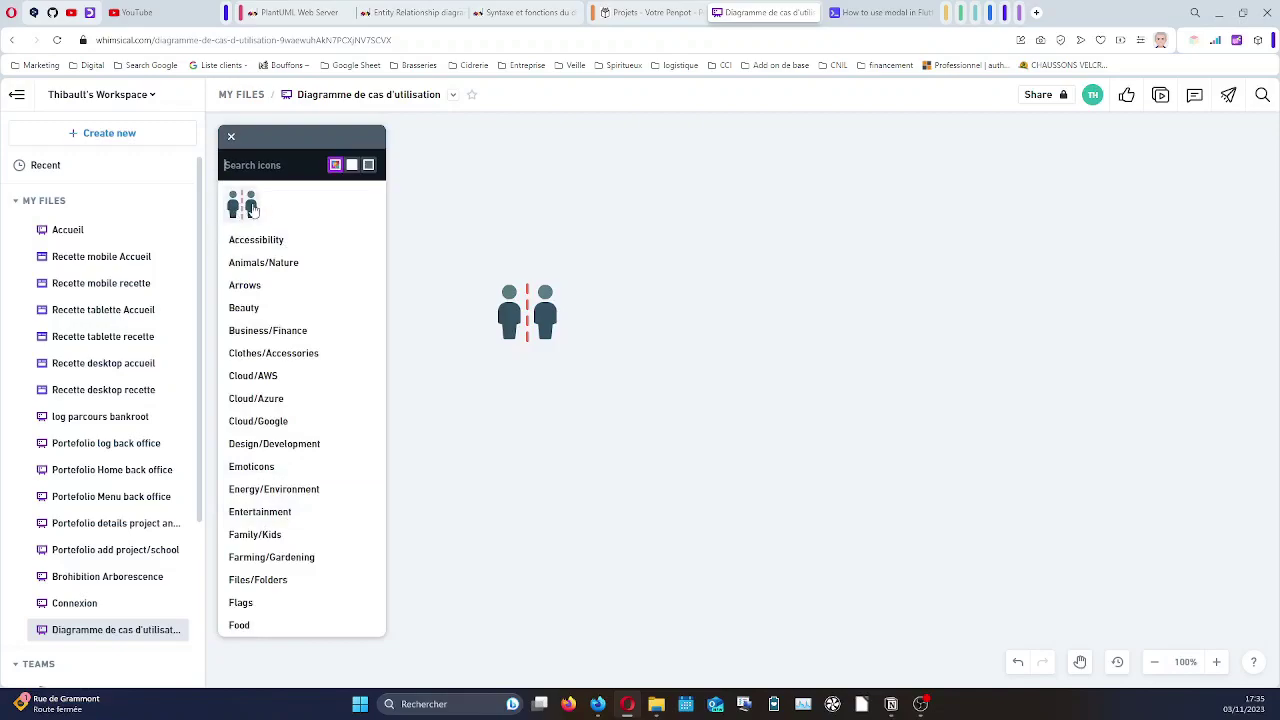
type("g")
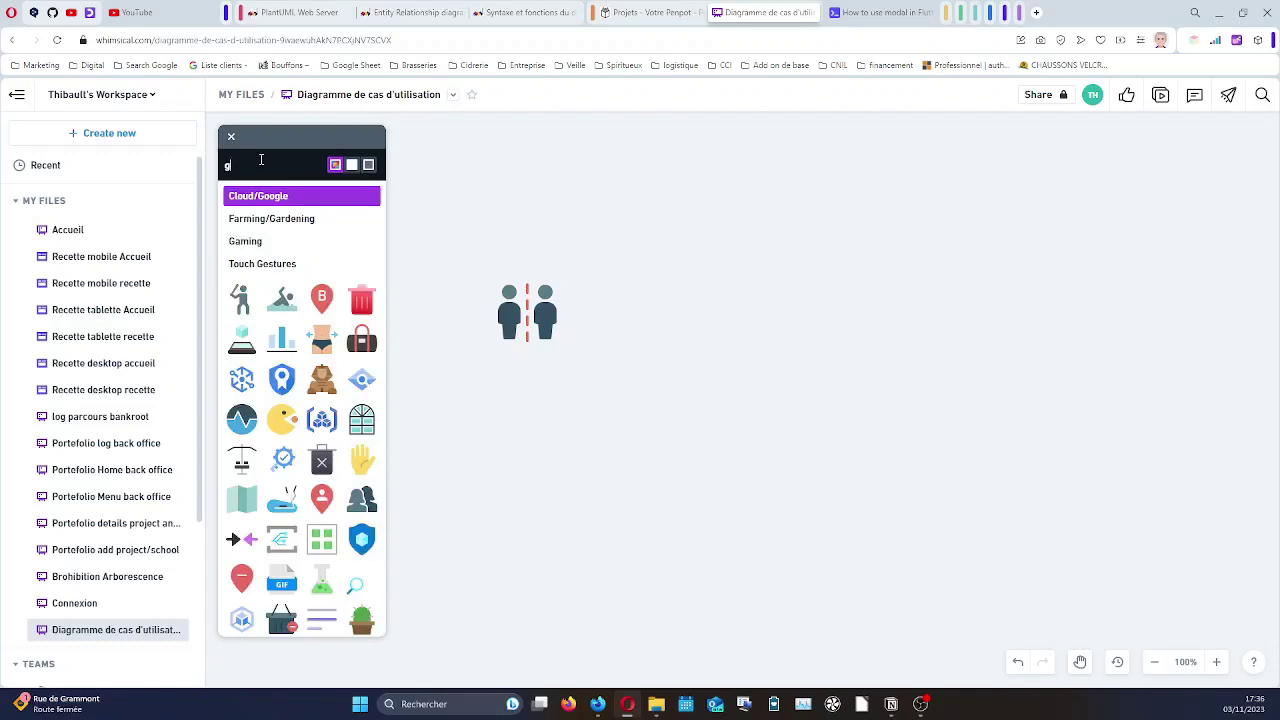
type("enre")
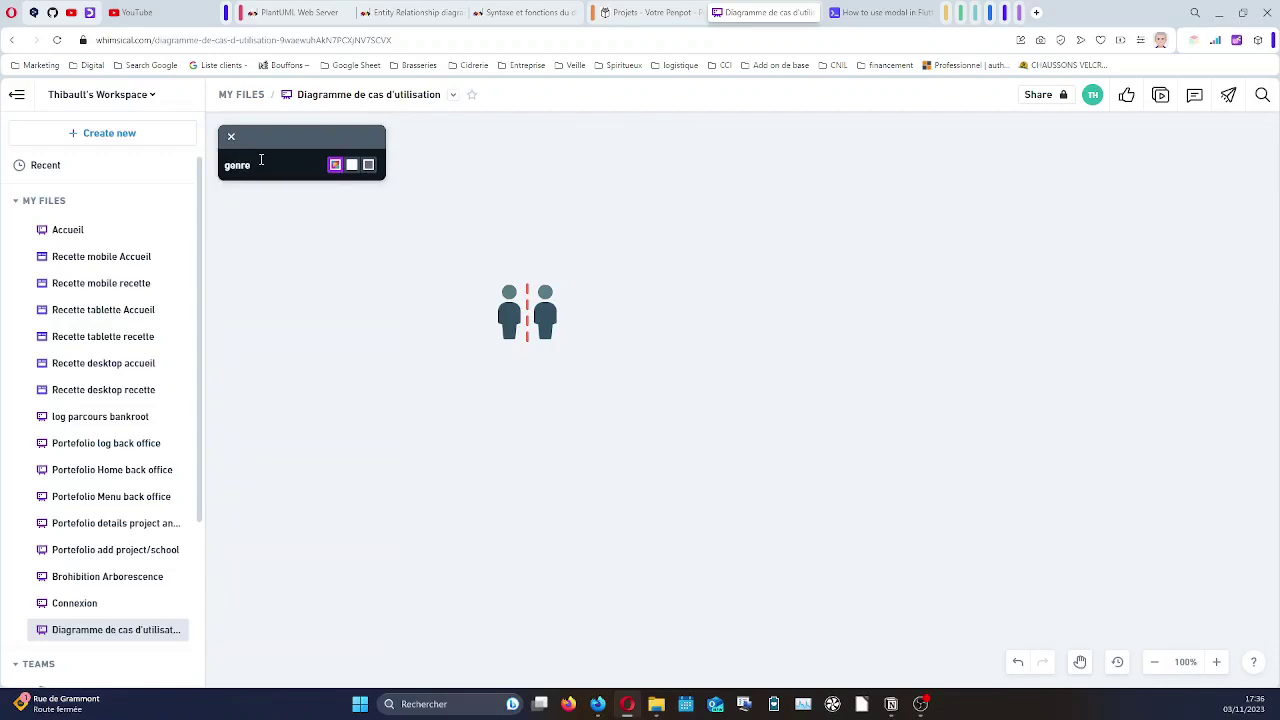
key("BackSpace")
key("BackSpace")
key("BackSpace")
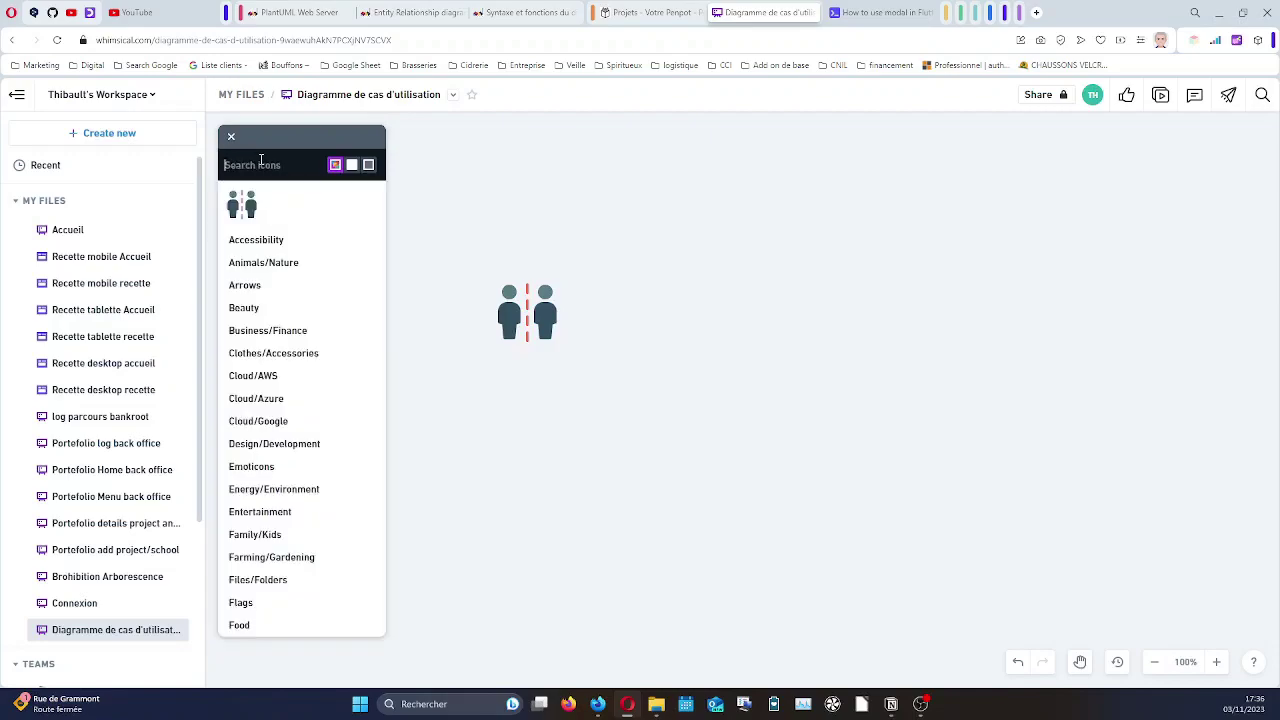
type("genre")
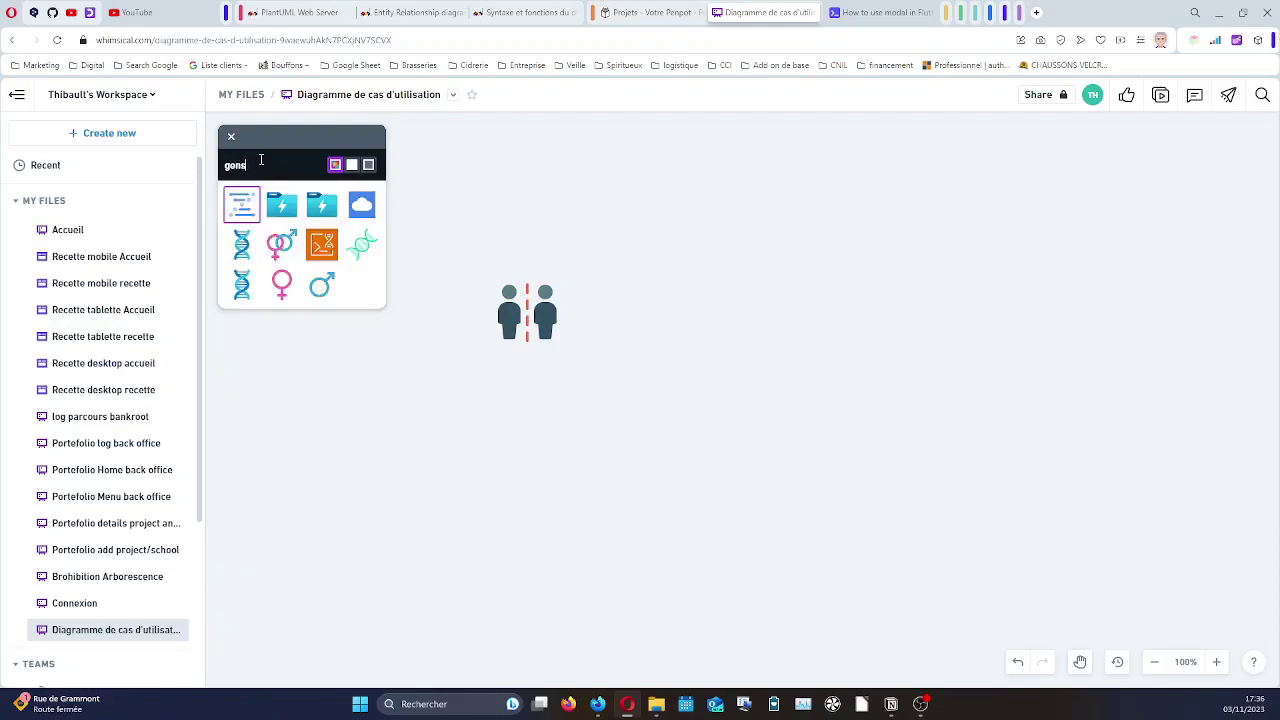
key("BackSpace")
key("BackSpace")
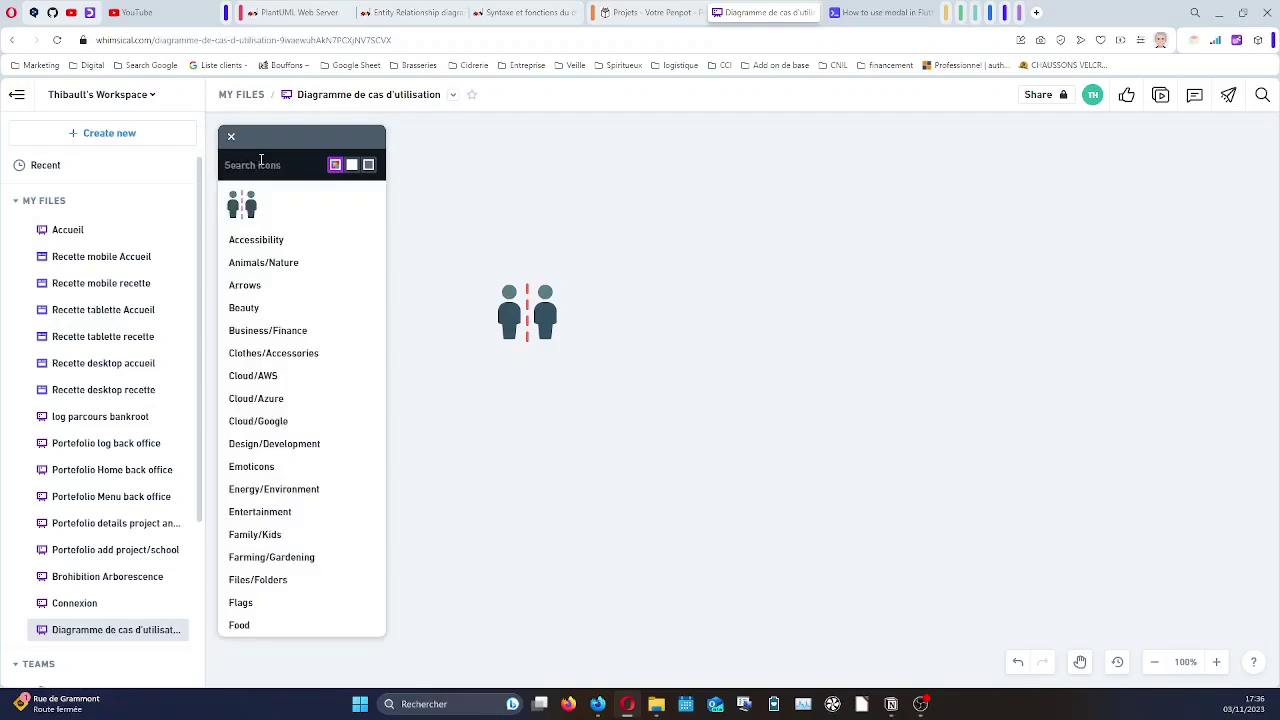
Place the single standing person icon found under "male" above the two-person icon, and delete the two-person icon.
type("male")
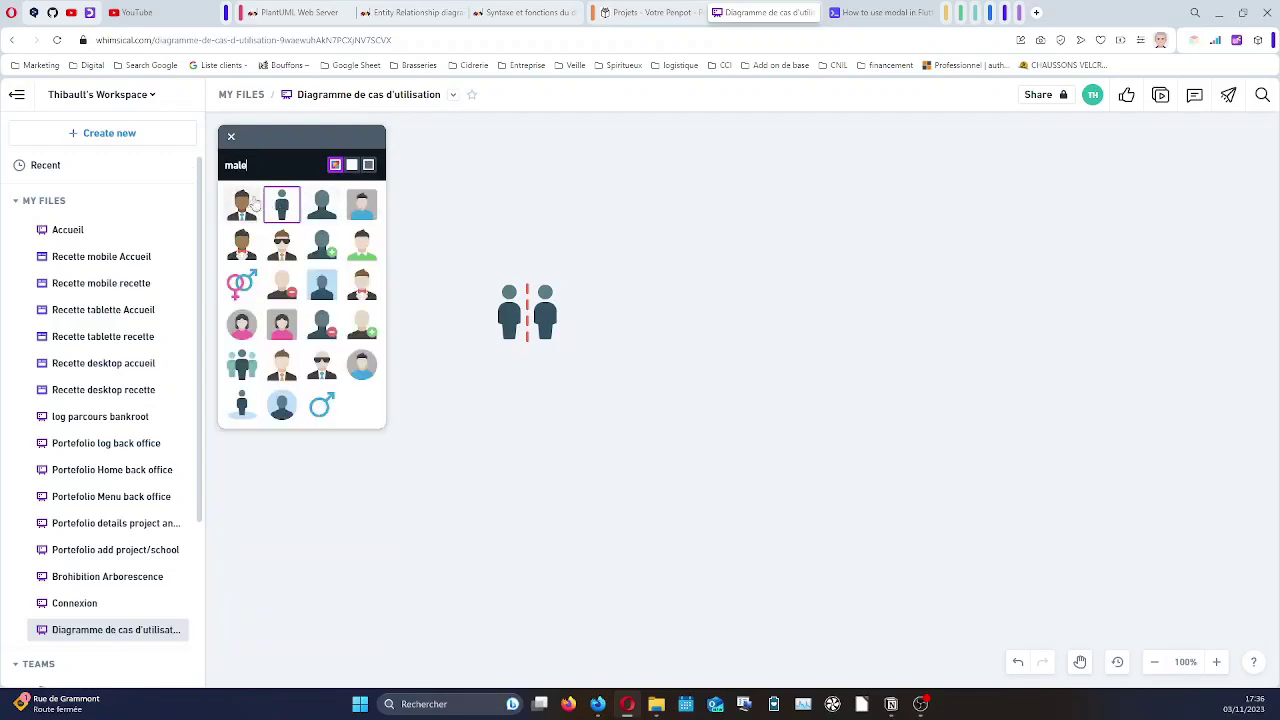
left_click_drag(282, 205, 554, 183)
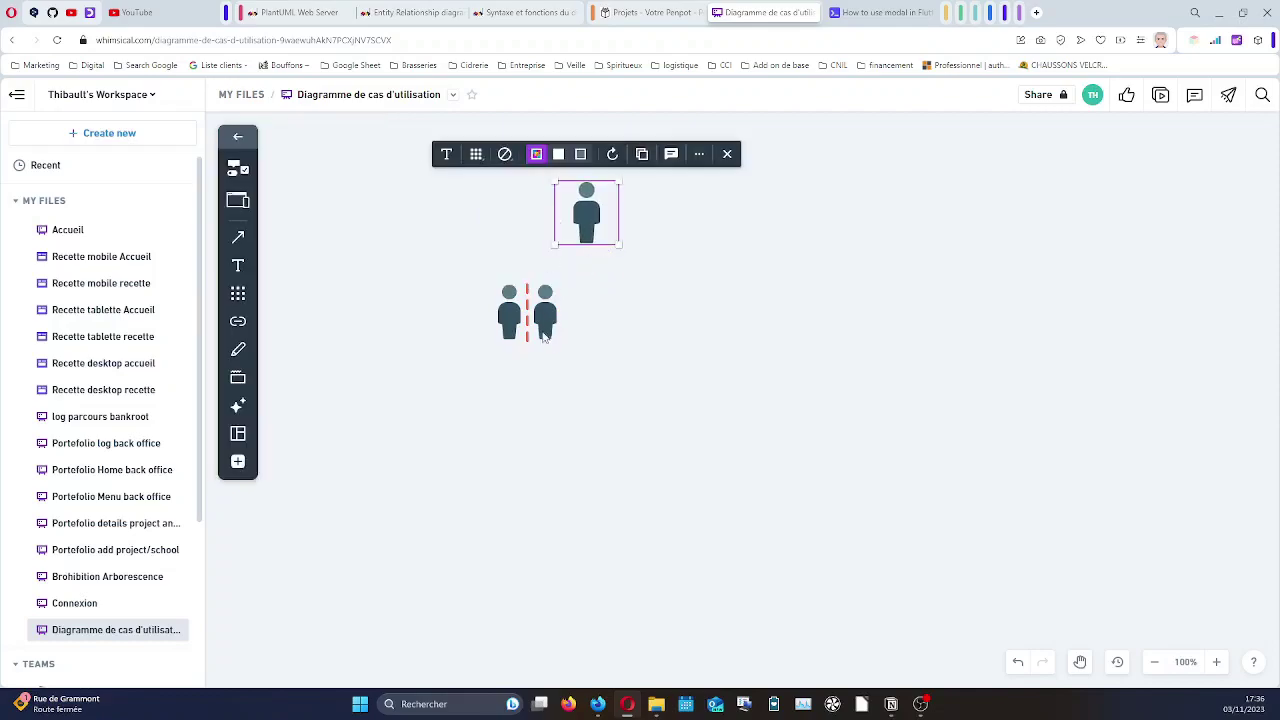
left_click(544, 336)
key("Delete")
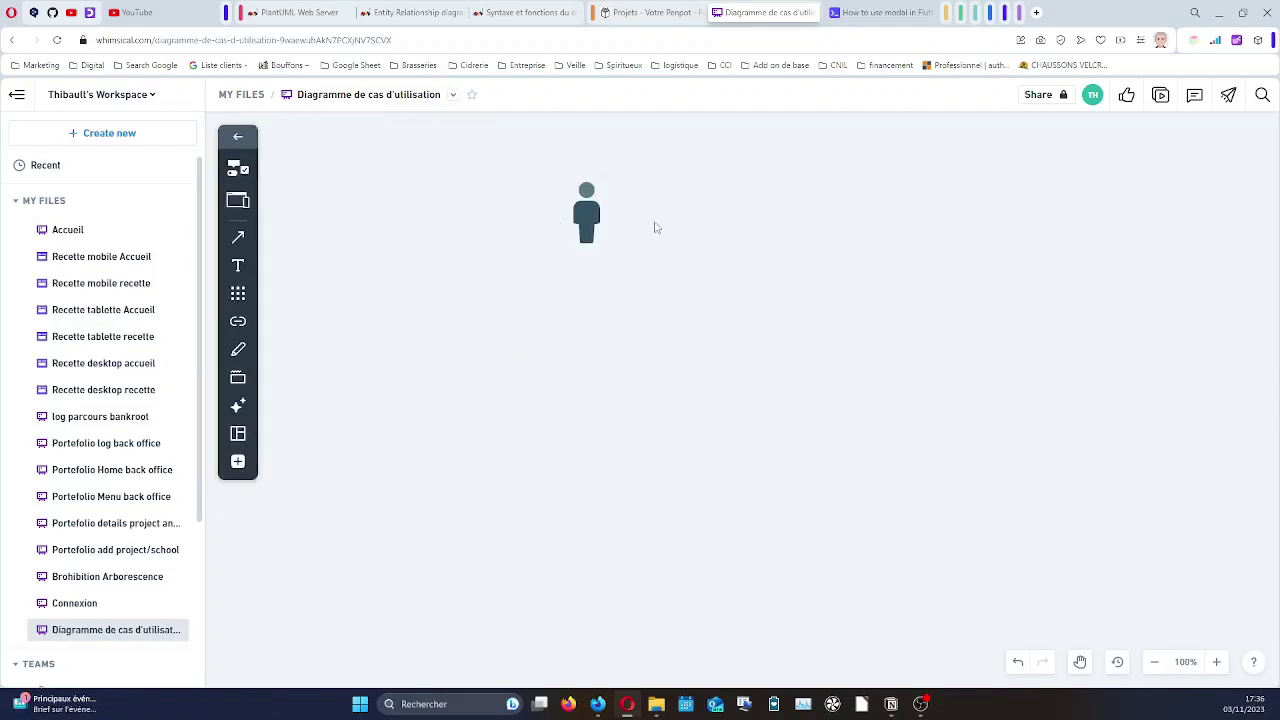
Move the single person icon down and closer to the left side of the canvas, and deselect it.
left_click_drag(584, 206, 486, 288)
left_click(496, 290)
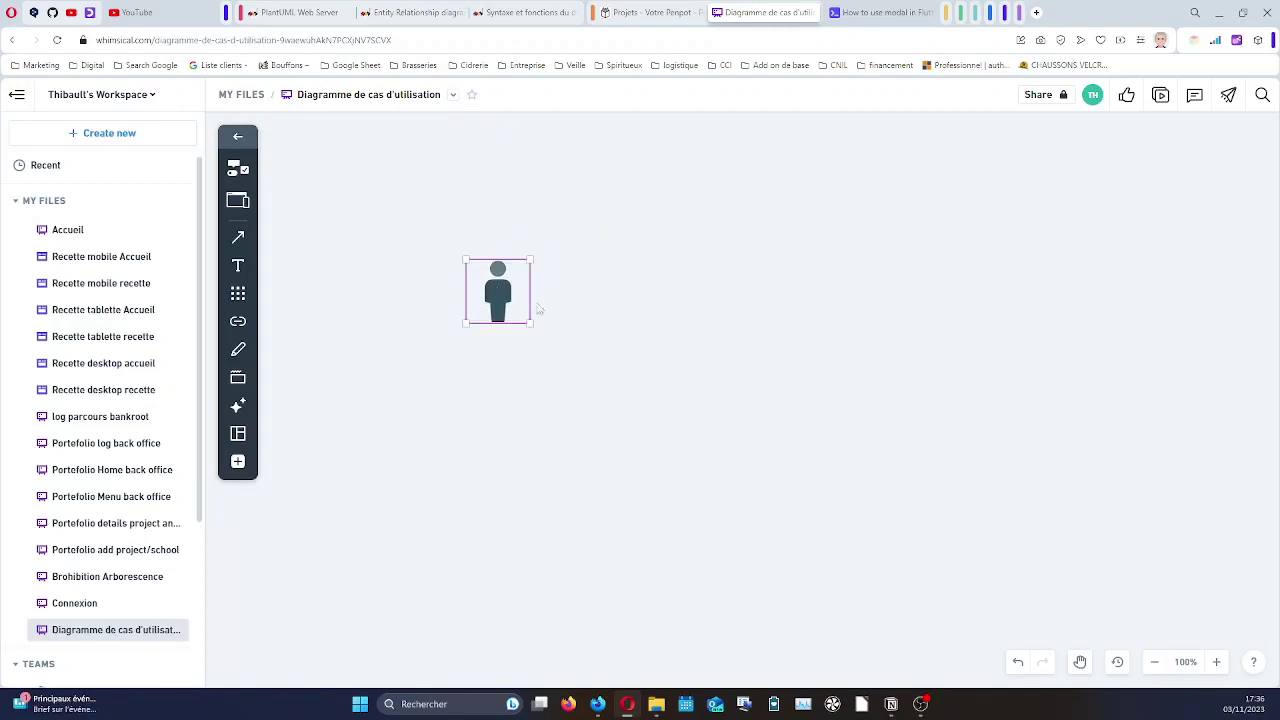
left_click_drag(497, 295, 439, 296)
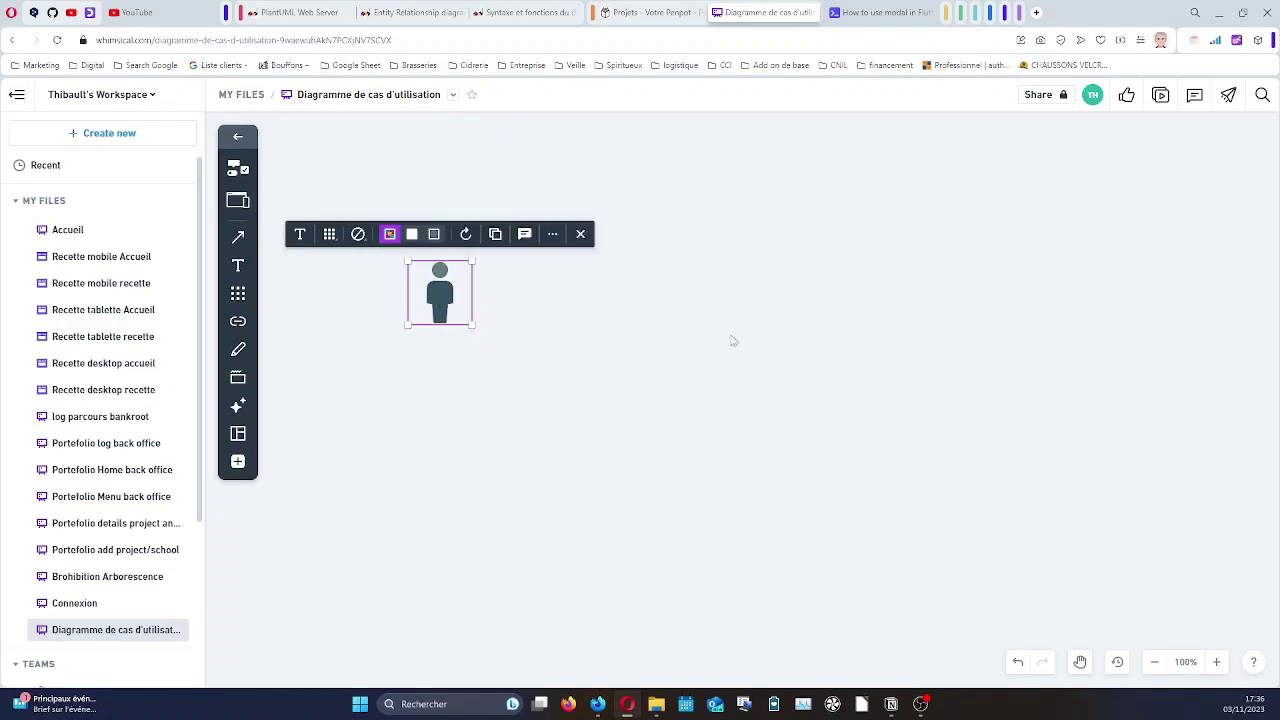
left_click(535, 319)
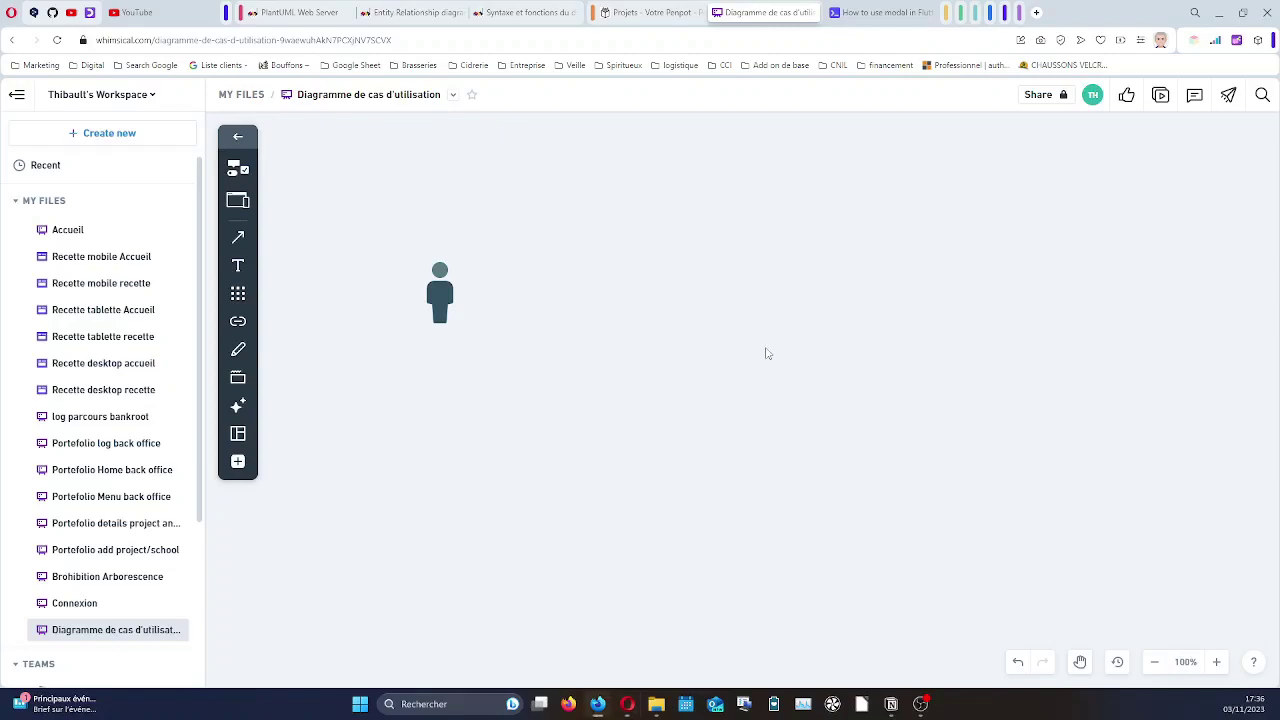
Duplicate the person icon twice, placing one copy above and one below the original.
left_click(447, 309)
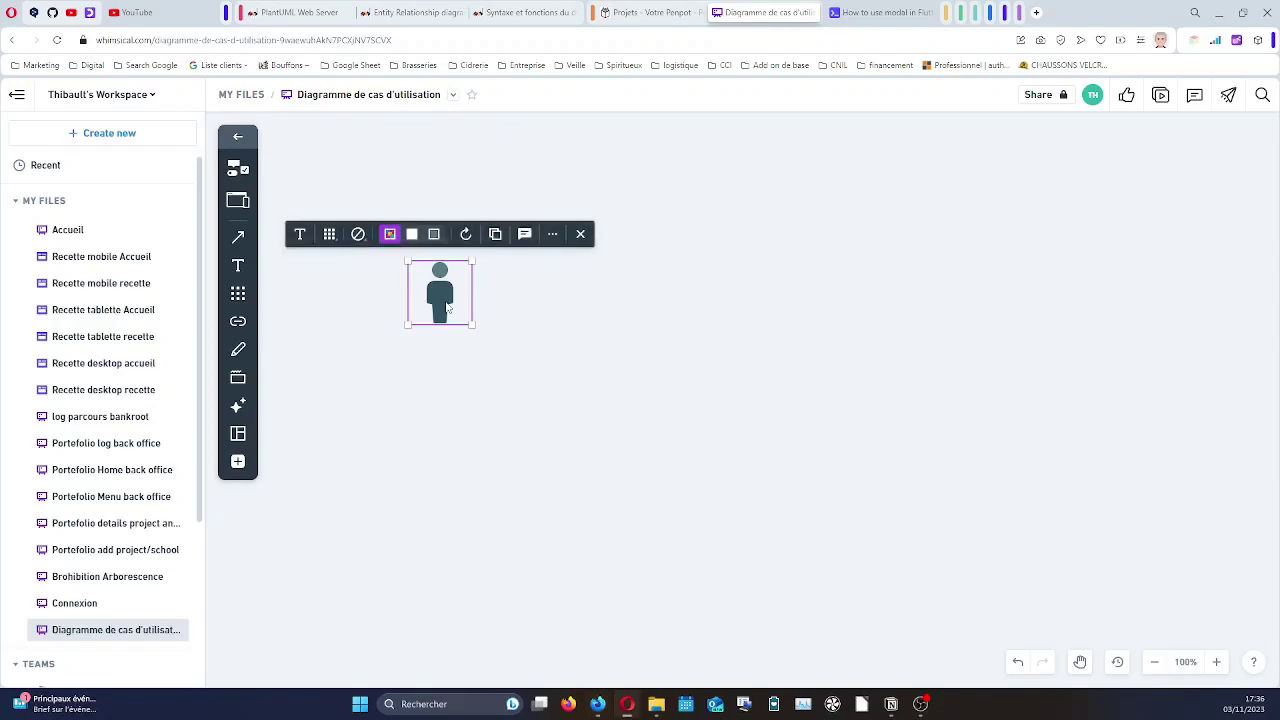
key("ctrl+d")
key("ctrl+d")
left_click_drag(455, 333, 346, 256)
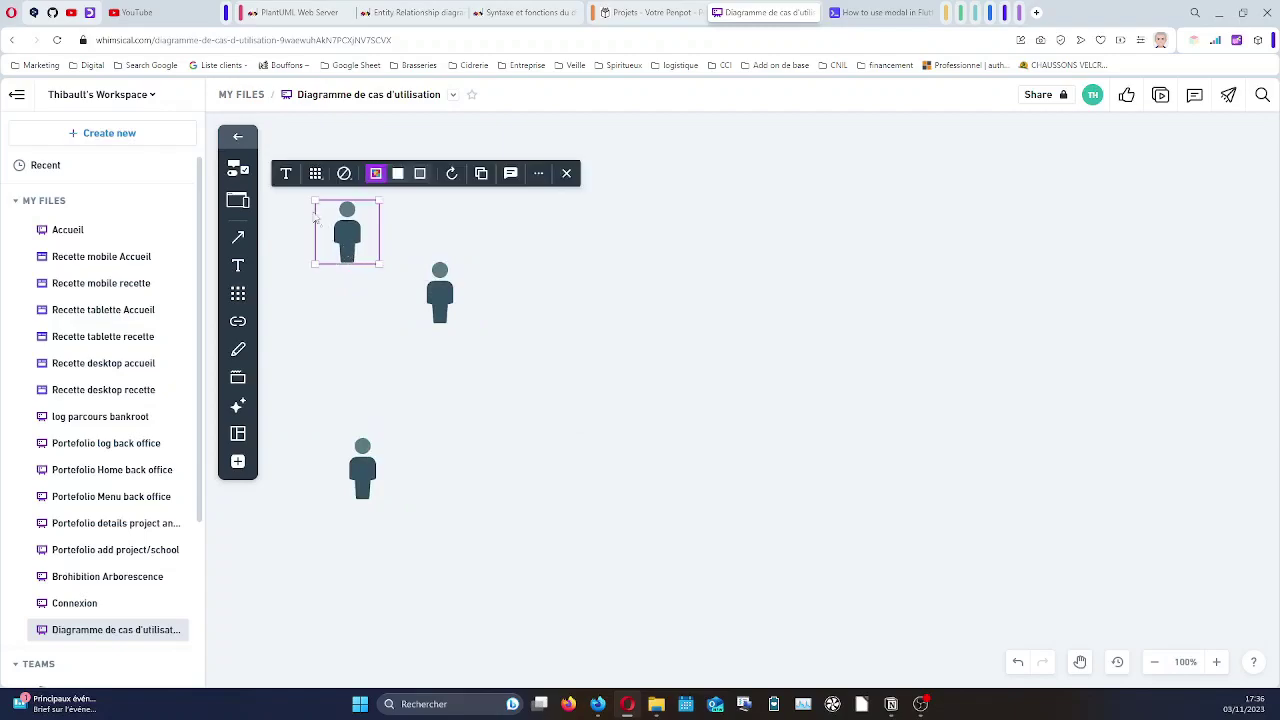
Label the three person icons "Visiteur", "Utilisateur" and "Administrateur" from the uppermost to the lowest.
left_click(285, 173)
type("Visiteur")
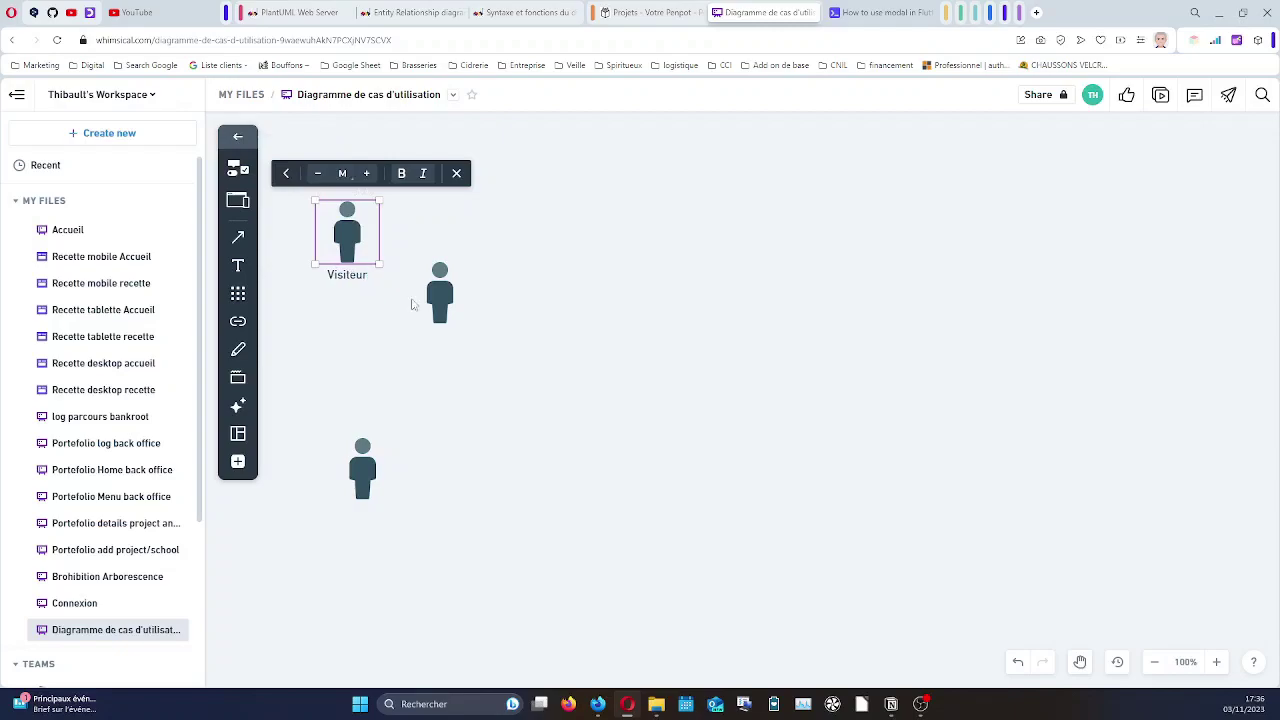
double_click(438, 298)
left_click(585, 357)
double_click(451, 312)
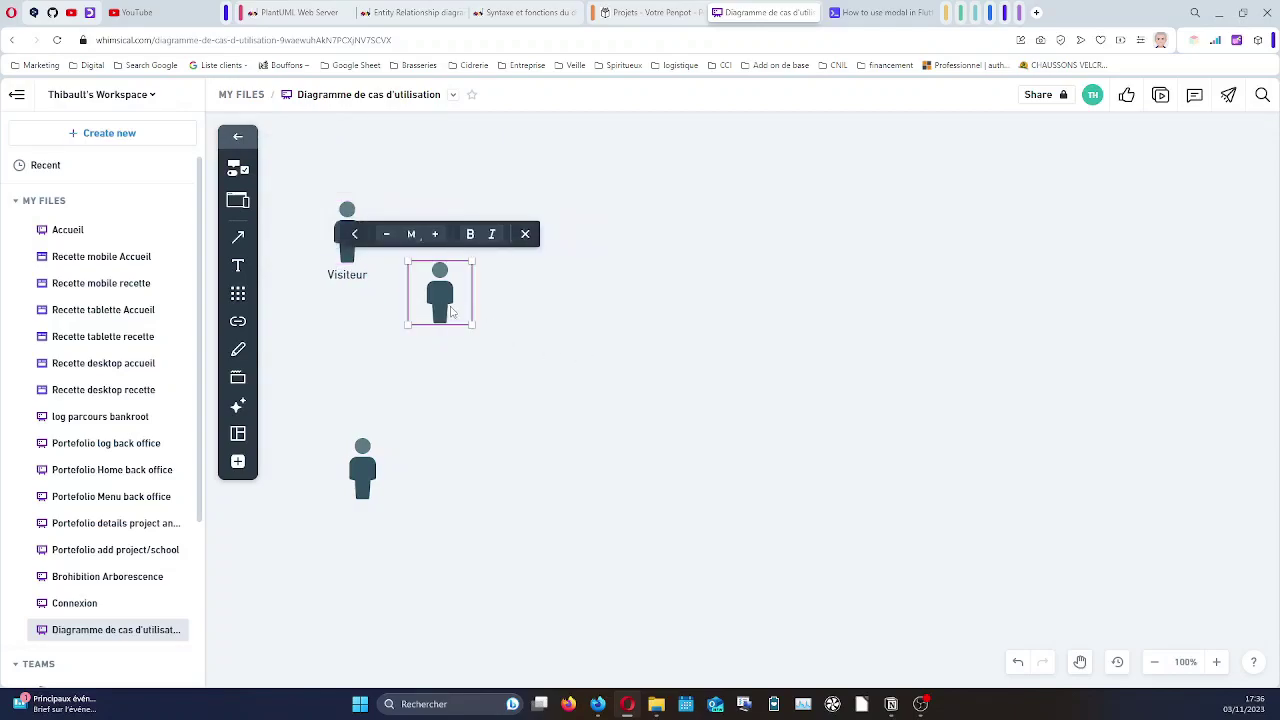
type("Utilisateur")
double_click(358, 475)
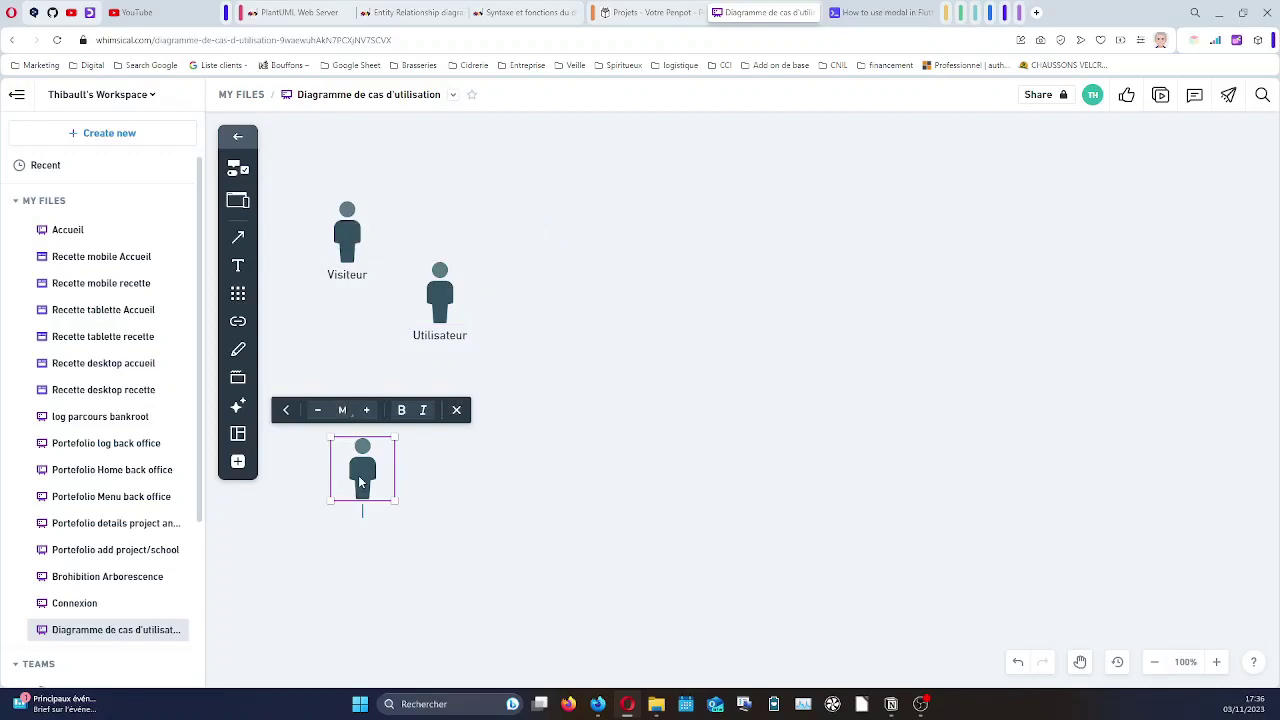
type("Administrateur")
left_click(521, 478)
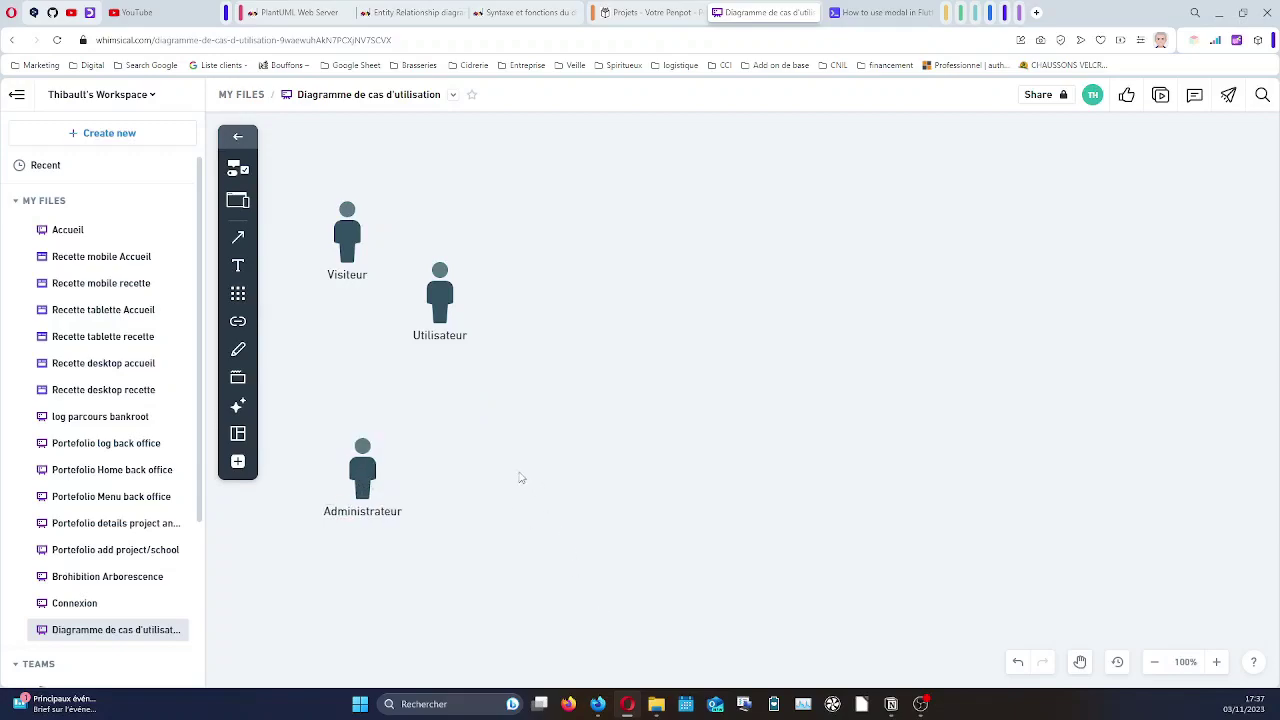
Align the Utilisateur and Administrateur icons in one vertical column beneath the Visiteur icon.
left_click_drag(443, 306, 350, 352)
left_click_drag(366, 490, 353, 488)
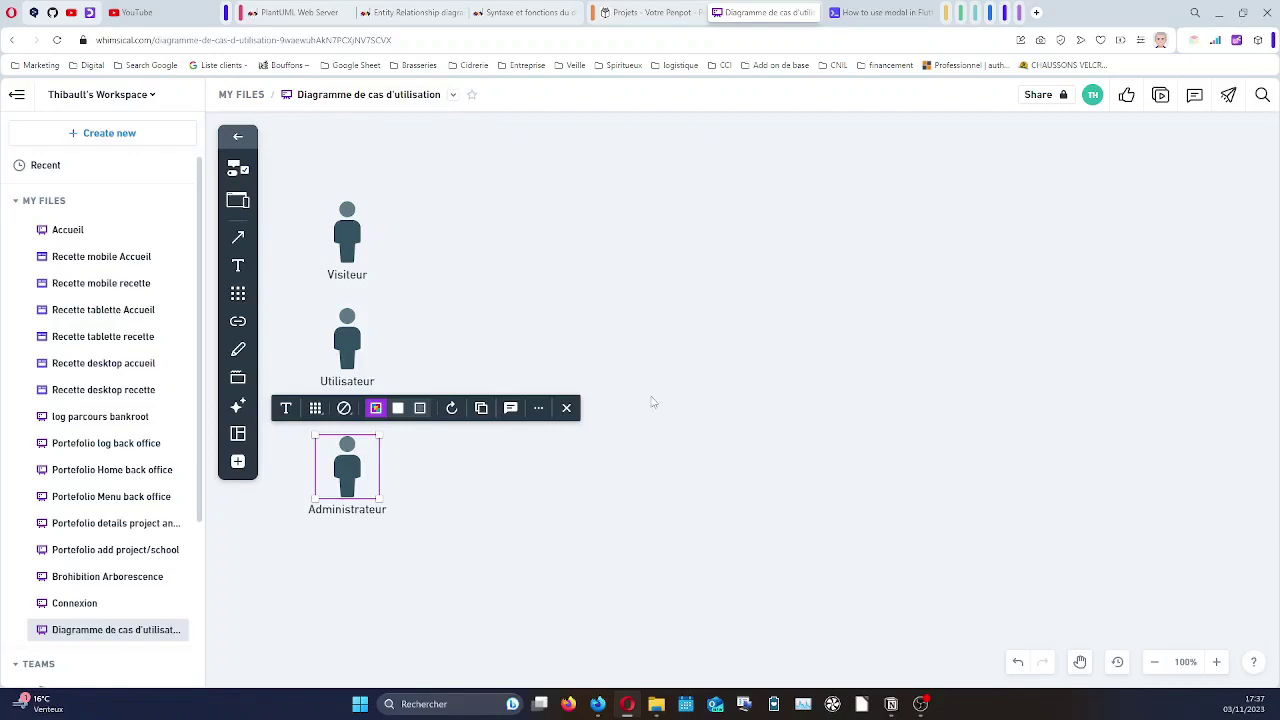
left_click(440, 272)
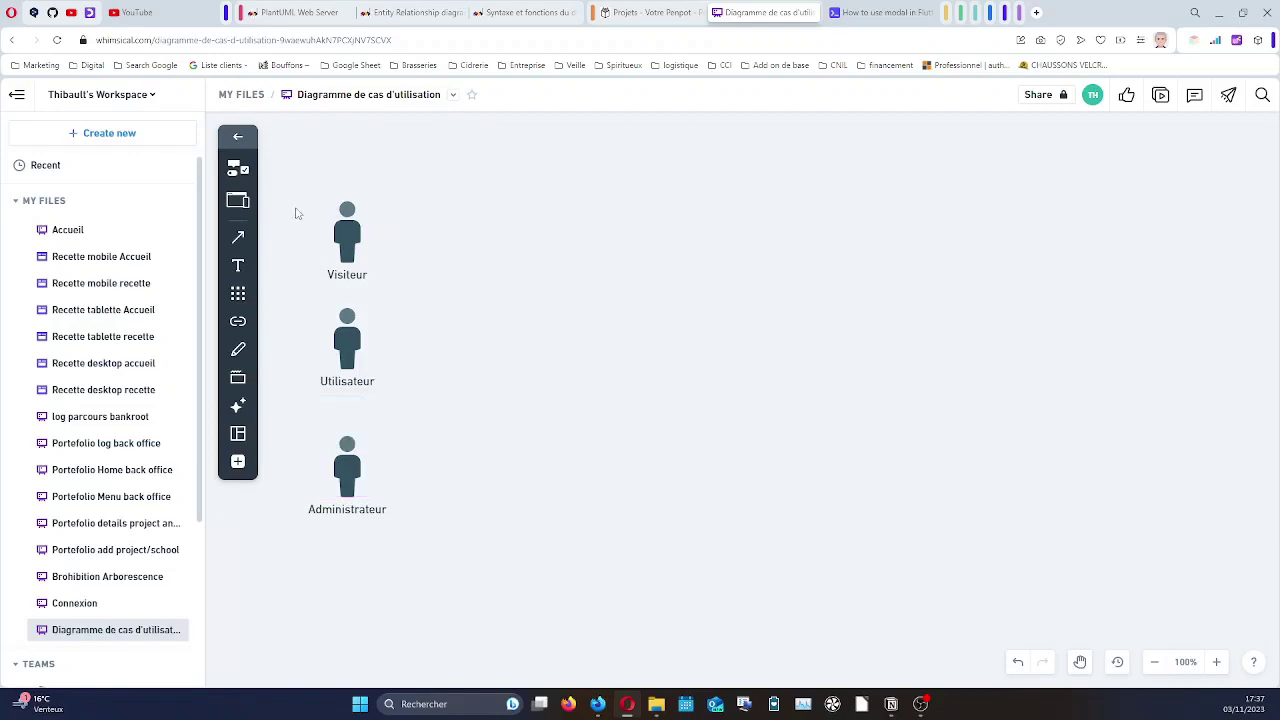
Draw a tall wireframe rectangle to the right of the three actors.
left_click(237, 168)
left_click_drag(302, 221, 1007, 634)
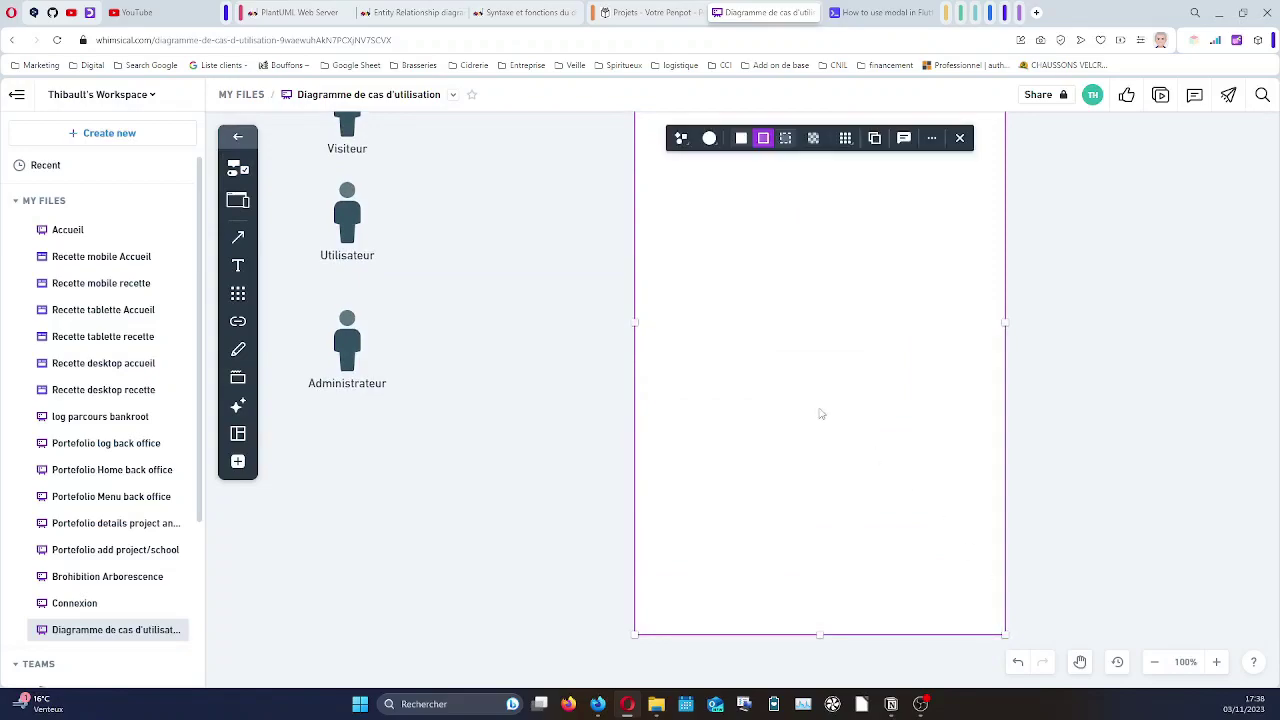
scroll(823, 423, "up", 3)
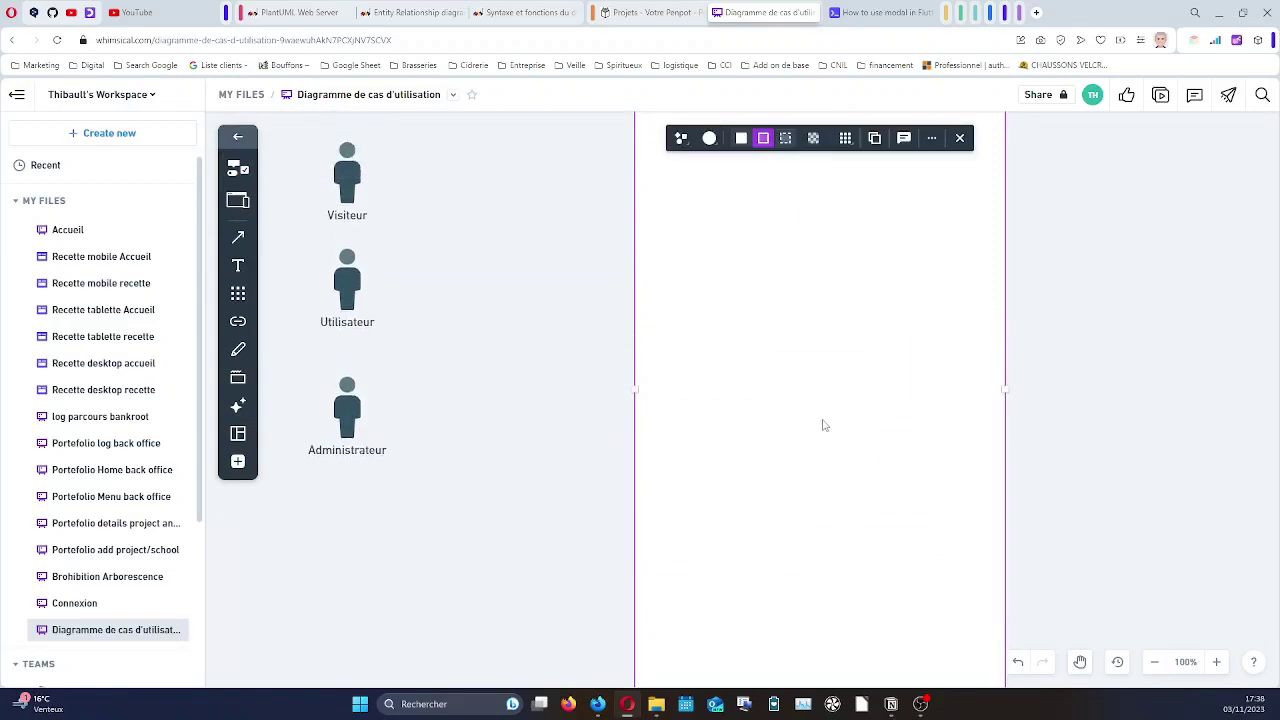
Add the text "Application" inside the tall rectangle near its upper edge.
left_click(238, 265)
left_click_drag(762, 176, 886, 203)
type("Application")
left_click_drag(886, 203, 835, 195)
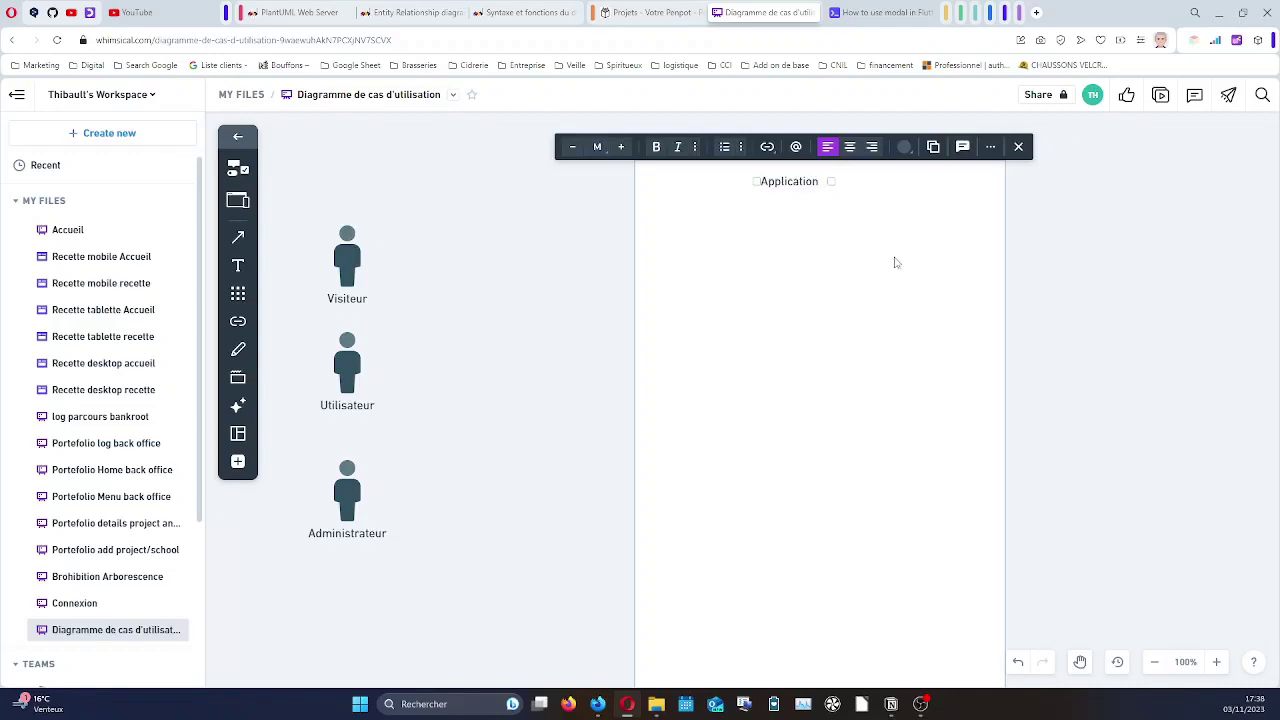
Make the Application title bold and blue, and centre it horizontally in the rectangle.
left_click(656, 147)
double_click(787, 181)
left_click(656, 147)
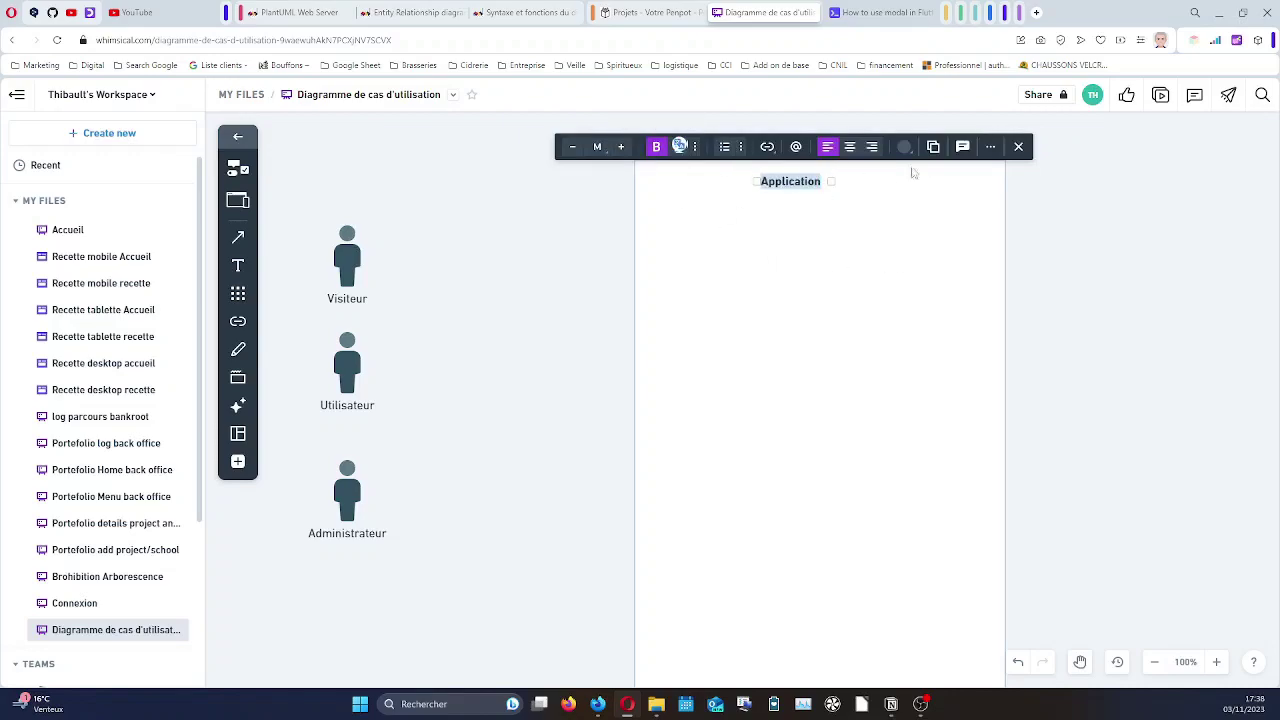
left_click(904, 147)
left_click(895, 201)
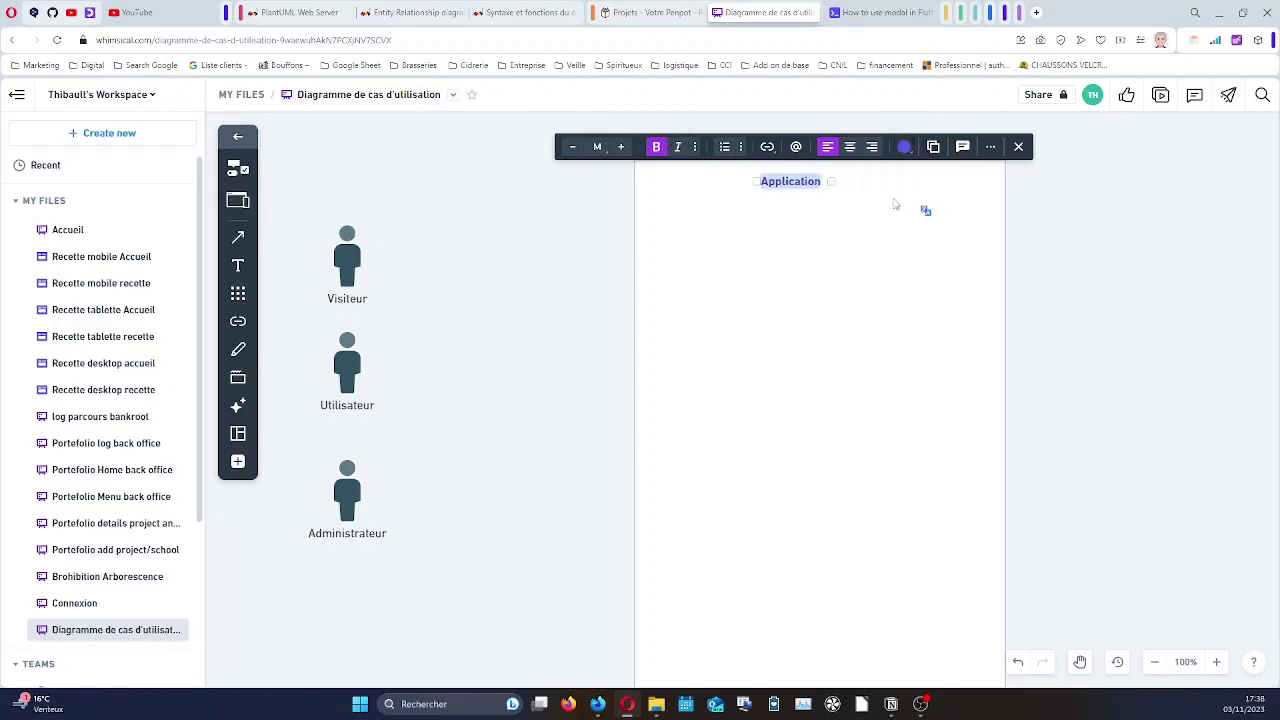
left_click(834, 225)
left_click_drag(823, 187, 838, 194)
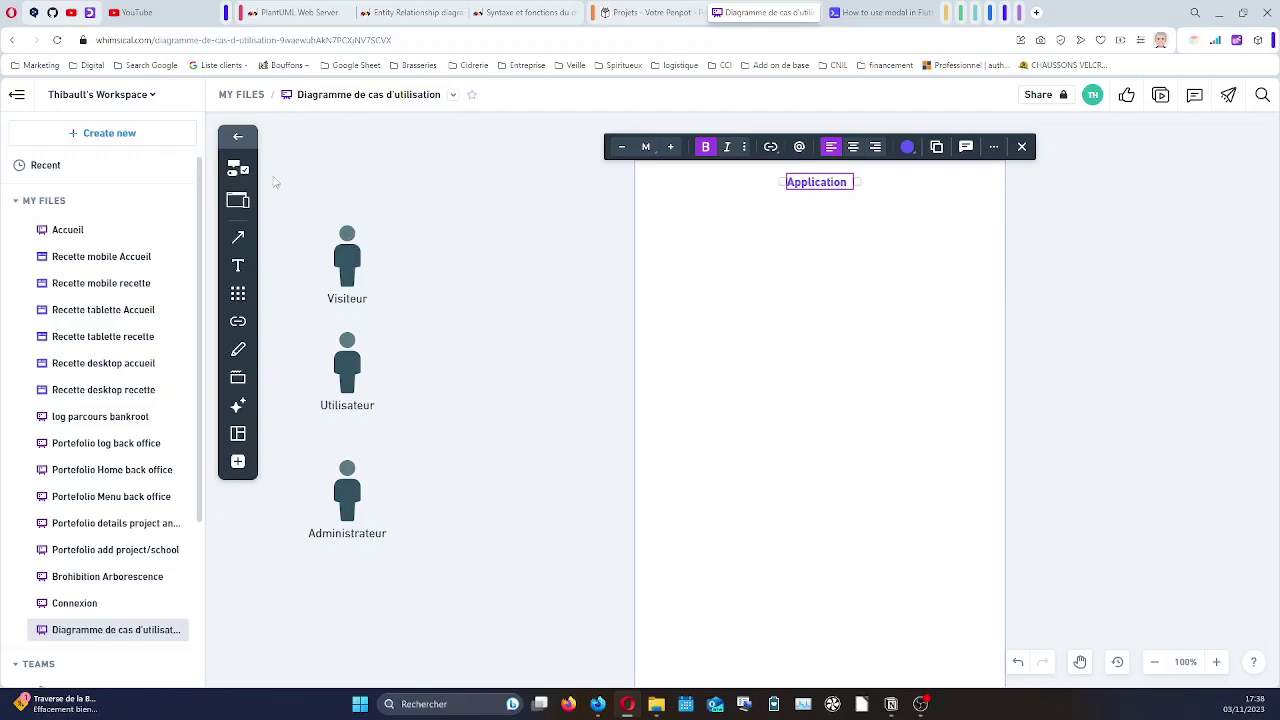
Browse the wireframe elements for a shape suited to a use case, and close the list.
left_click(238, 168)
scroll(308, 375, "down", 5)
scroll(297, 456, "down", 10)
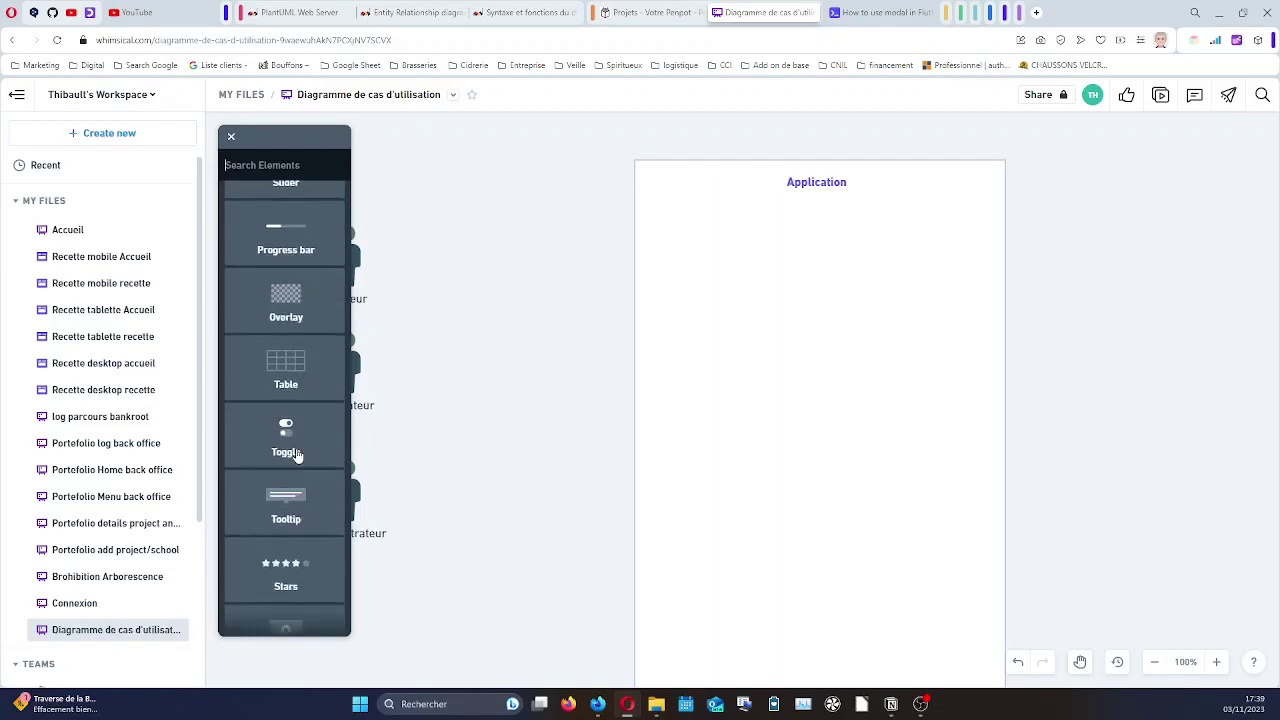
scroll(297, 455, "down", 2)
scroll(297, 456, "up", 8)
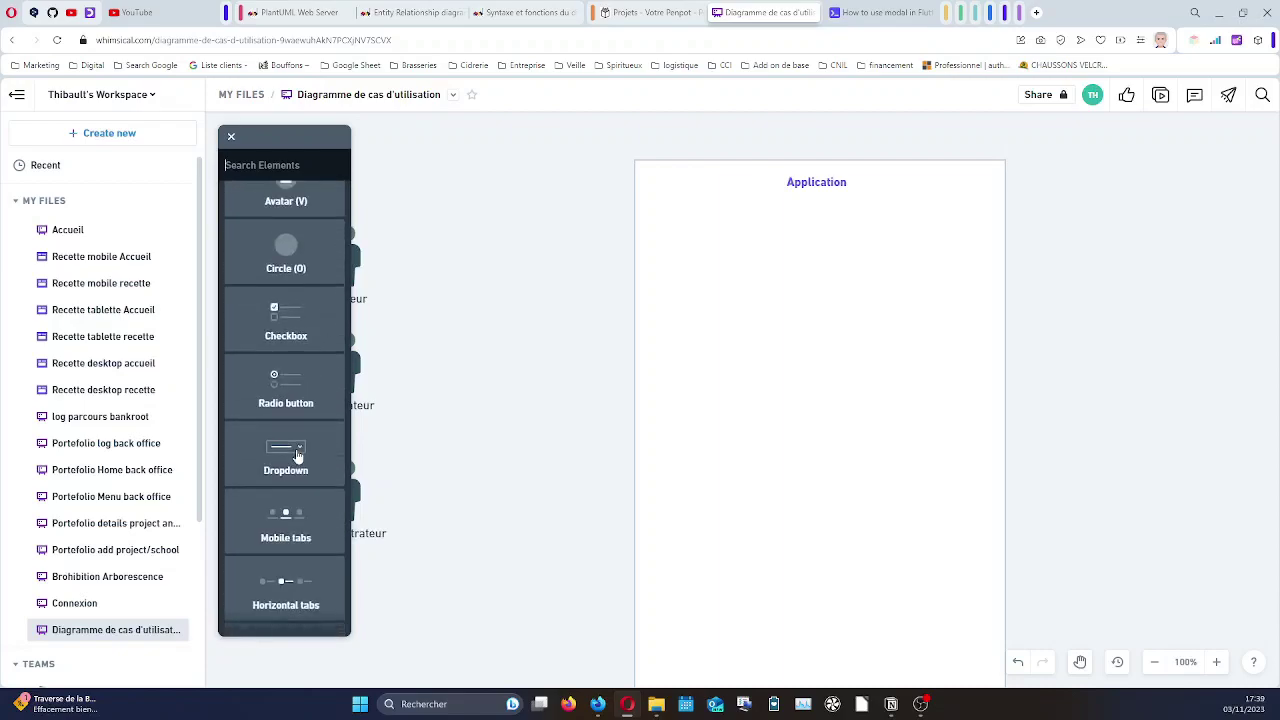
scroll(297, 456, "up", 6)
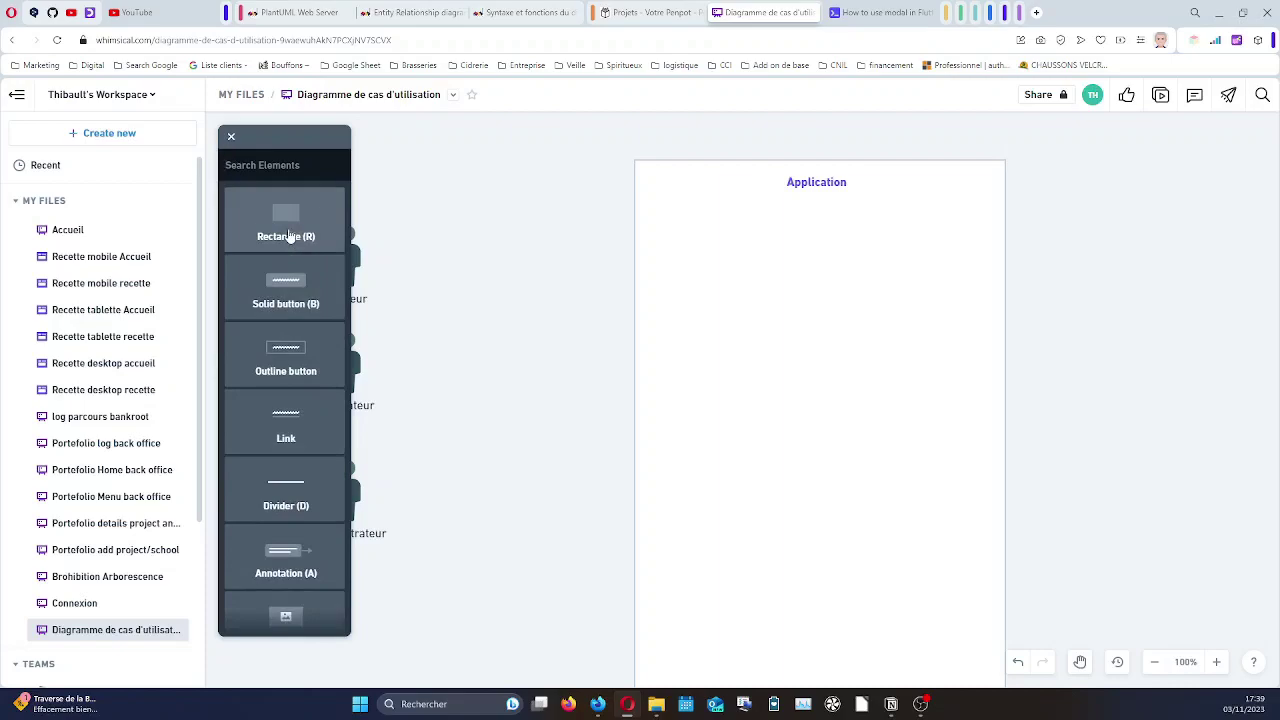
left_click(232, 138)
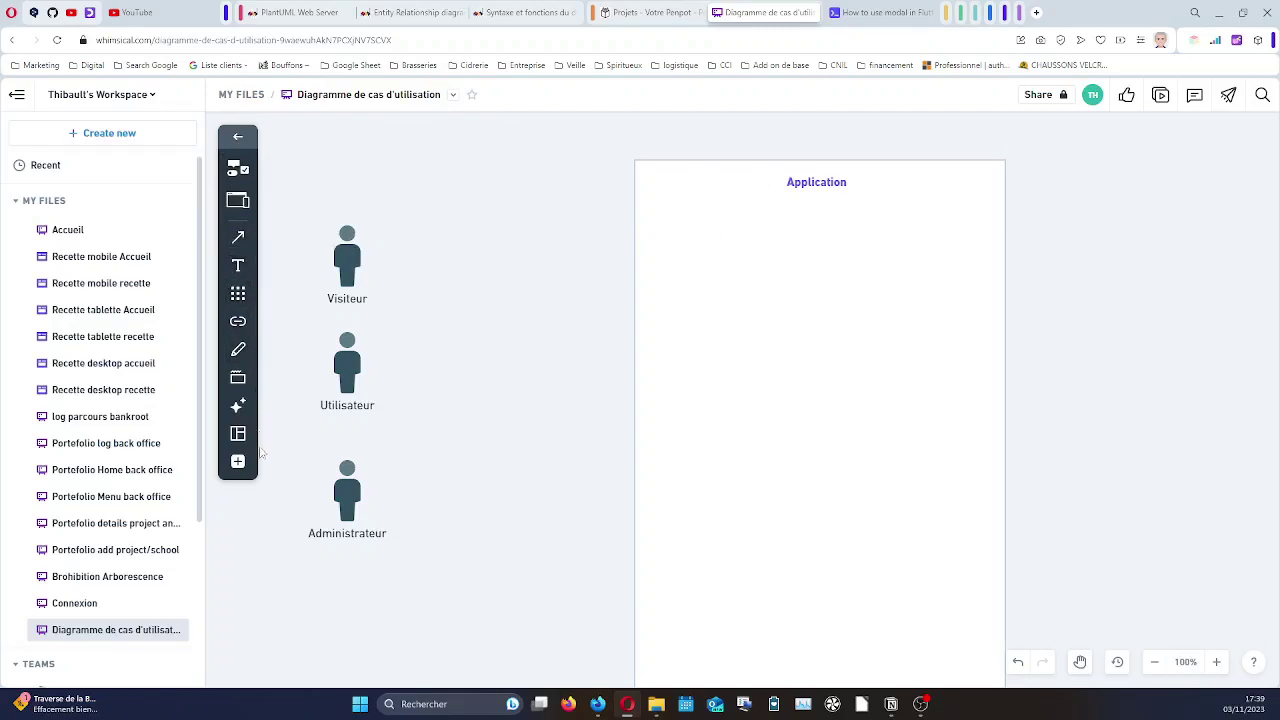
Find the Pill among the flowchart shapes and place one inside the rectangle below the Application title.
left_click(238, 461)
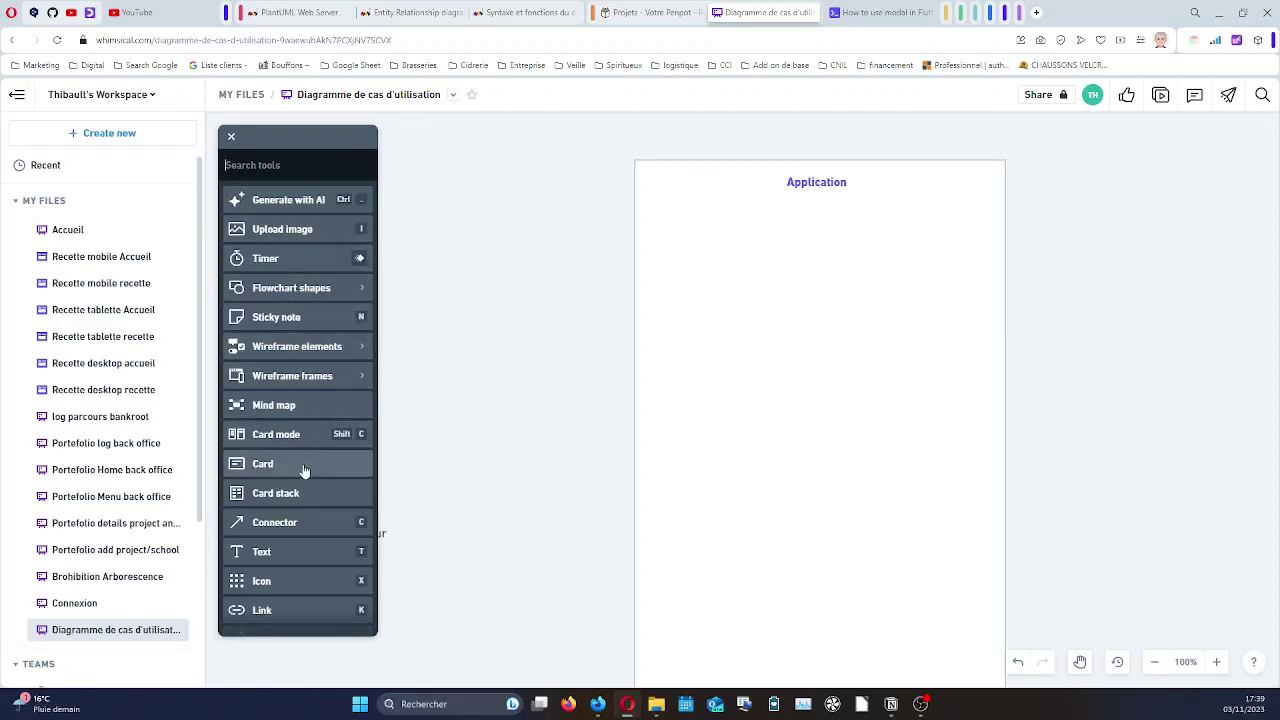
scroll(305, 471, "down", 1)
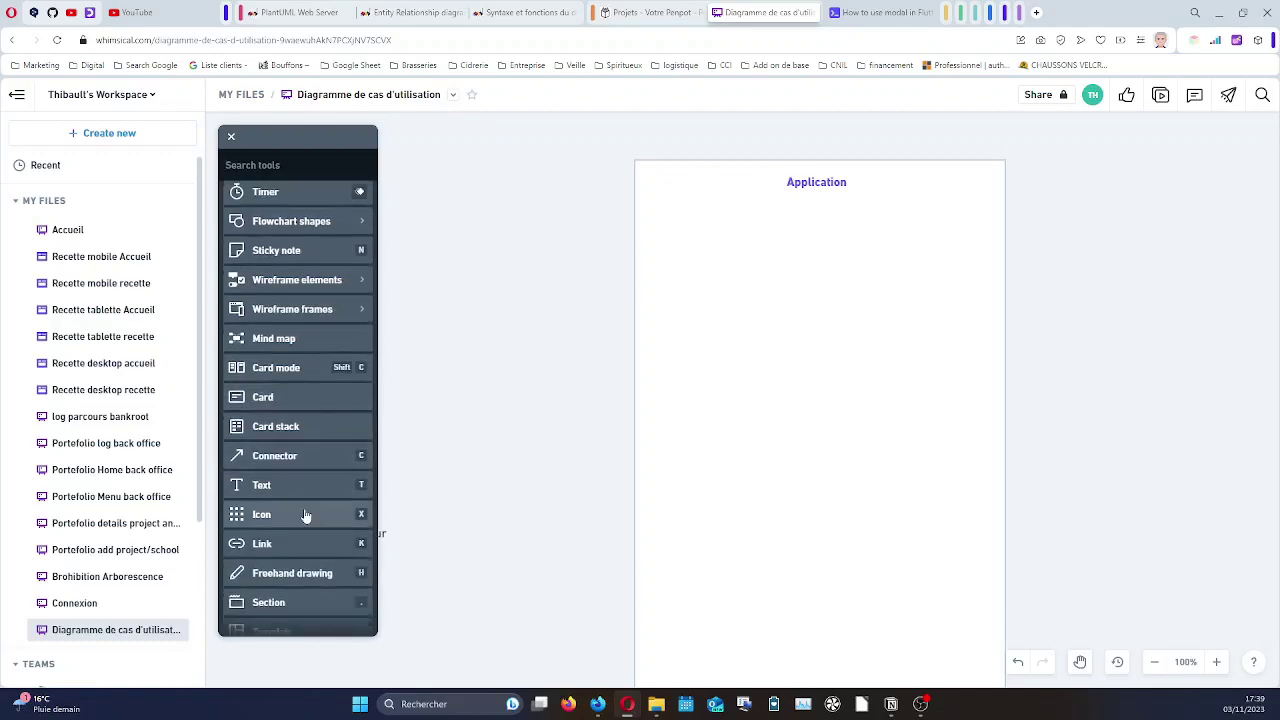
scroll(296, 600, "down", 1)
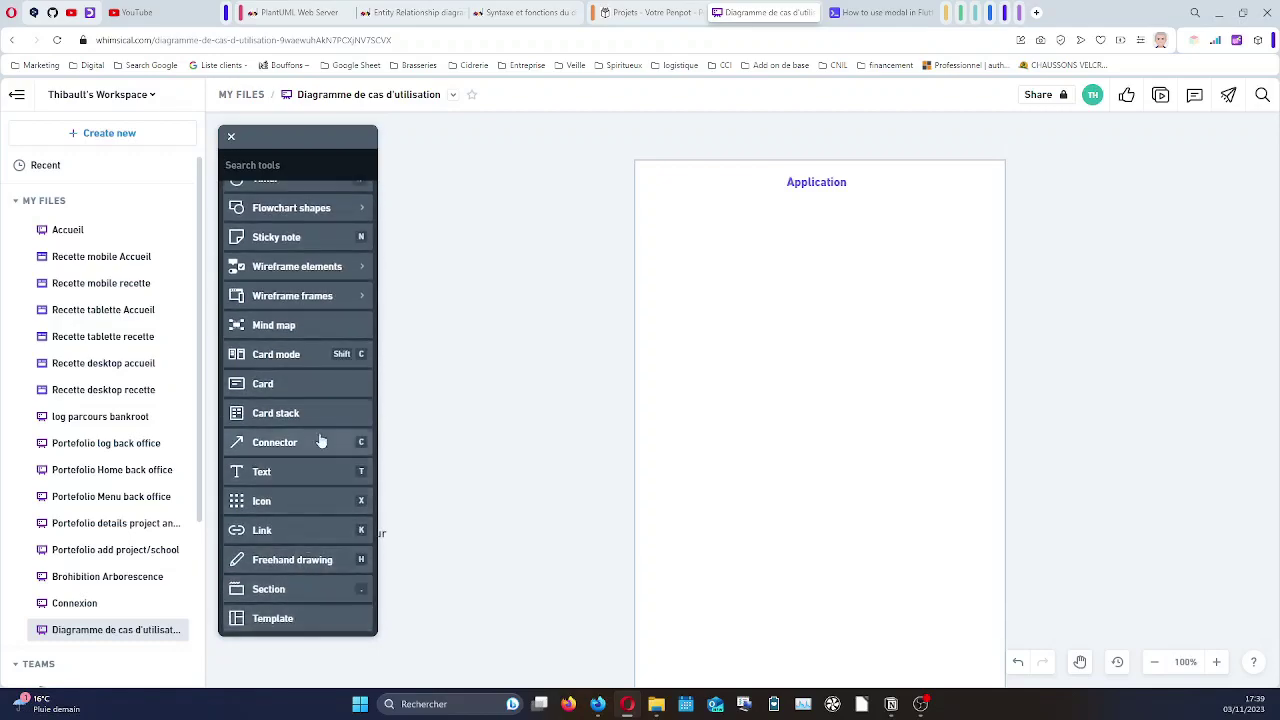
scroll(292, 358, "up", 1)
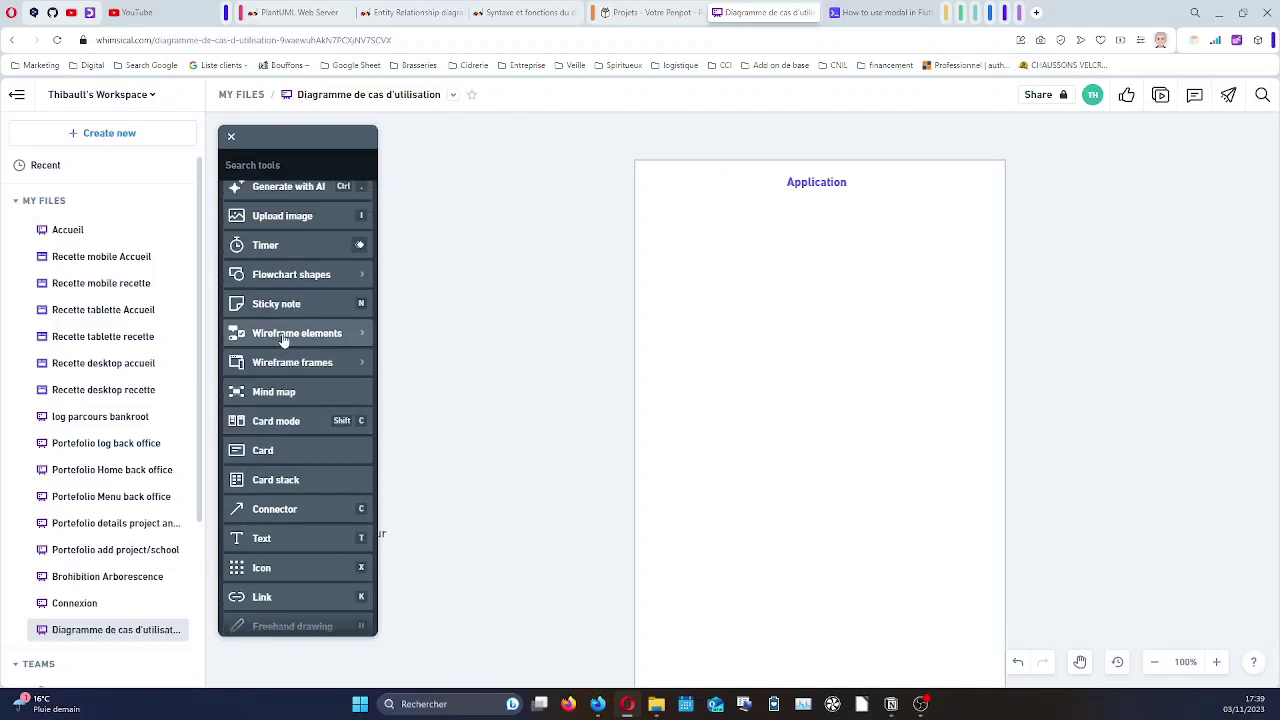
scroll(290, 349, "up", 1)
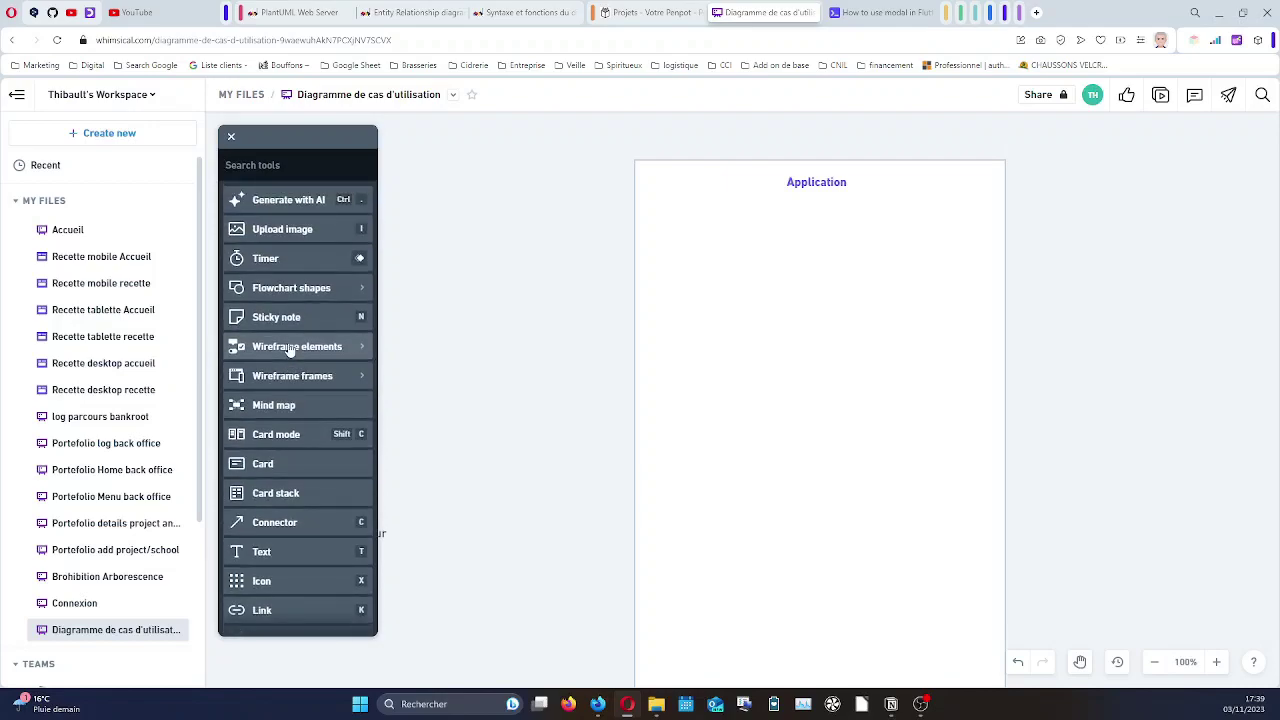
left_click(280, 288)
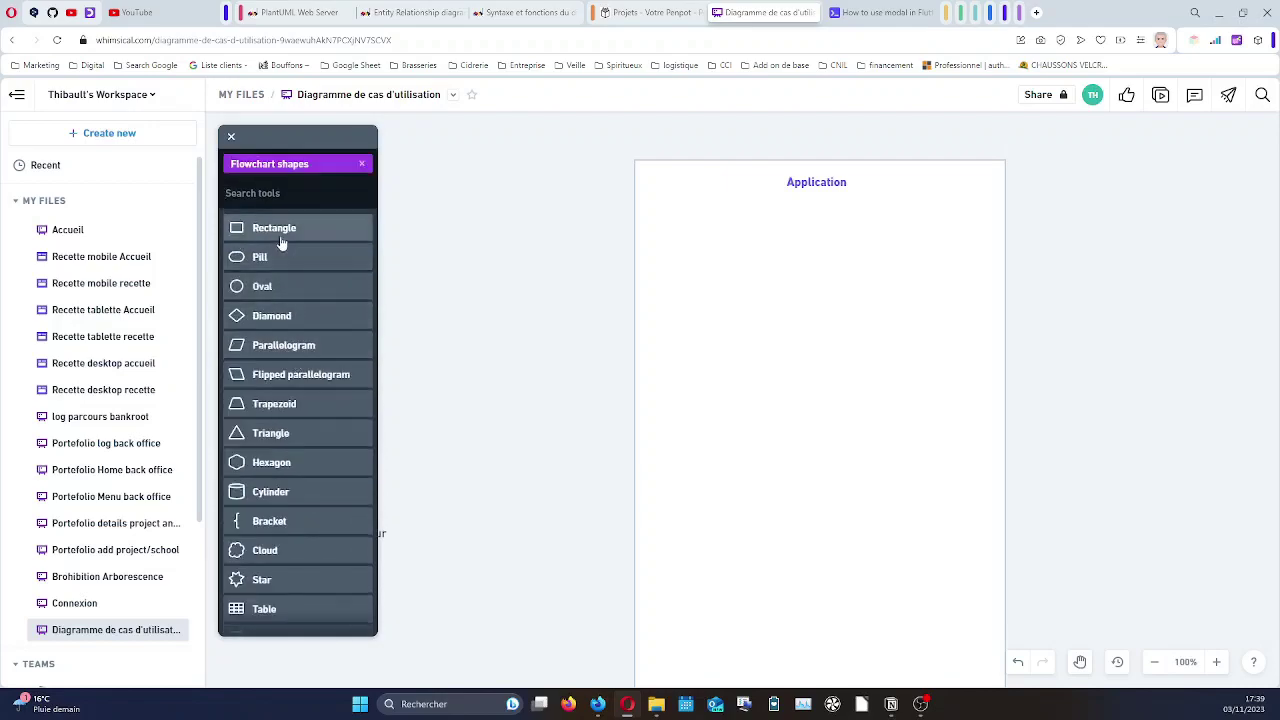
left_click(268, 257)
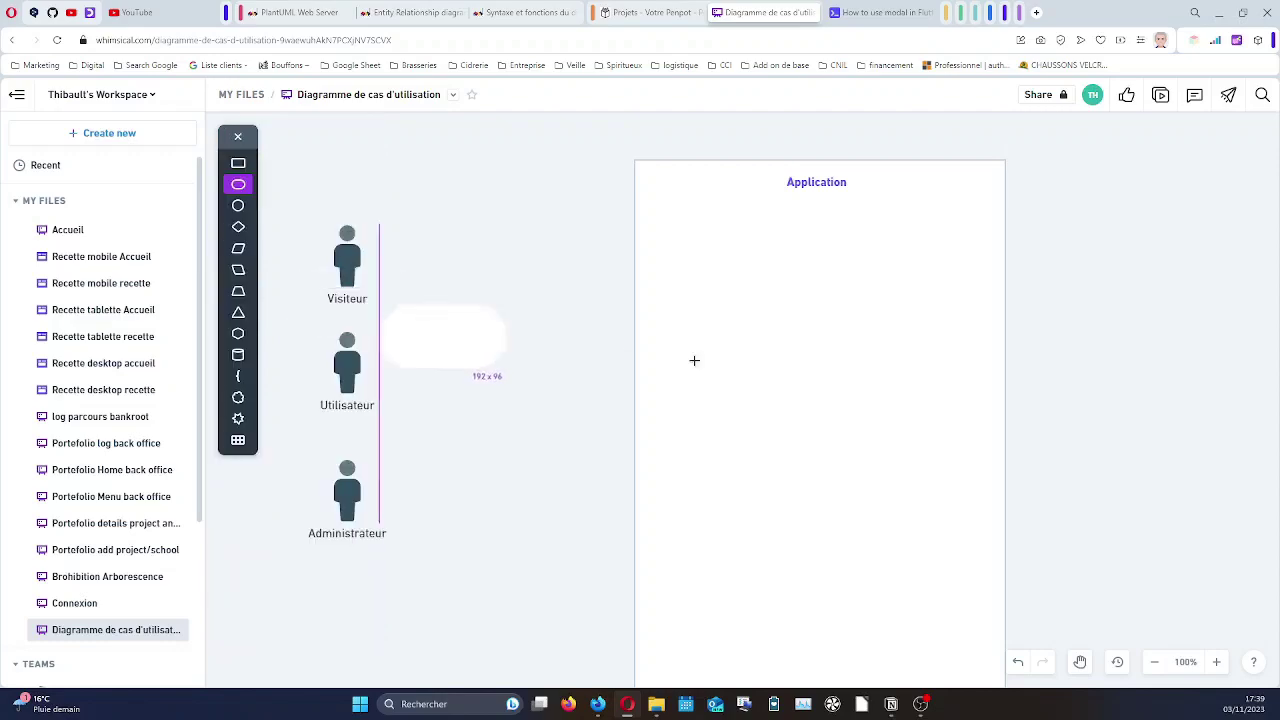
left_click(749, 206)
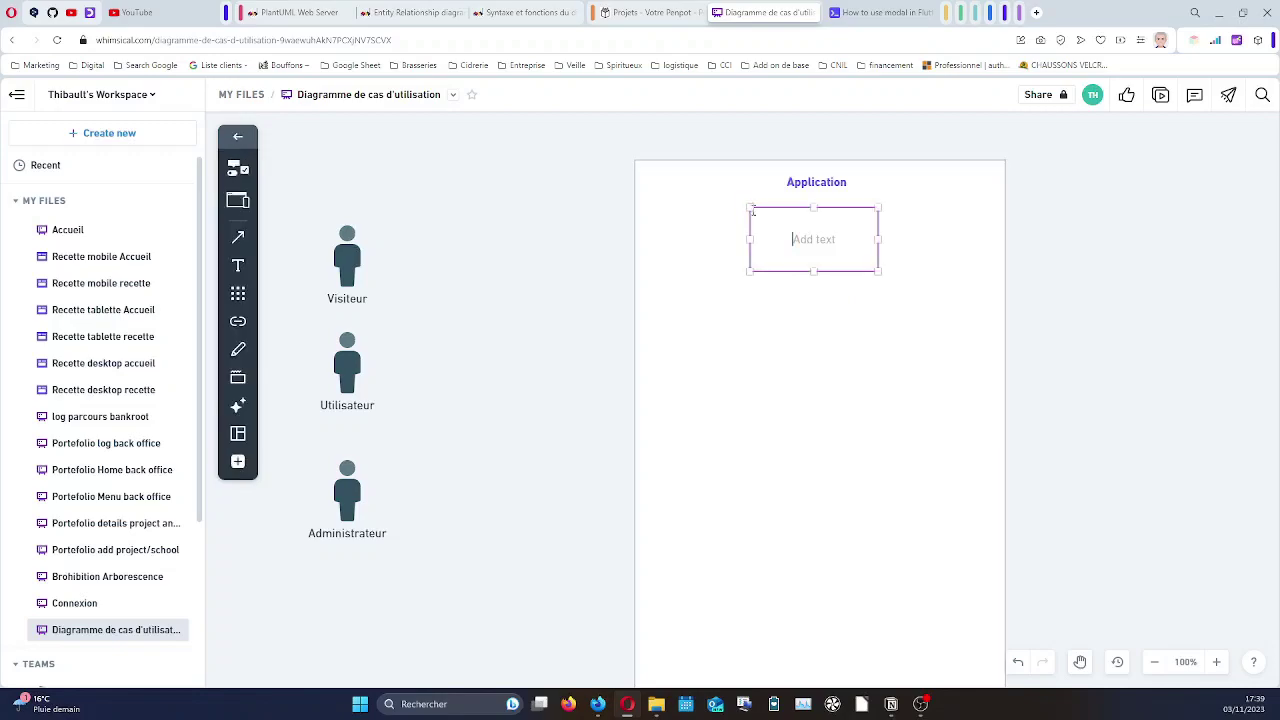
Fill the pill with light grey and label it "Show projects".
left_click(718, 180)
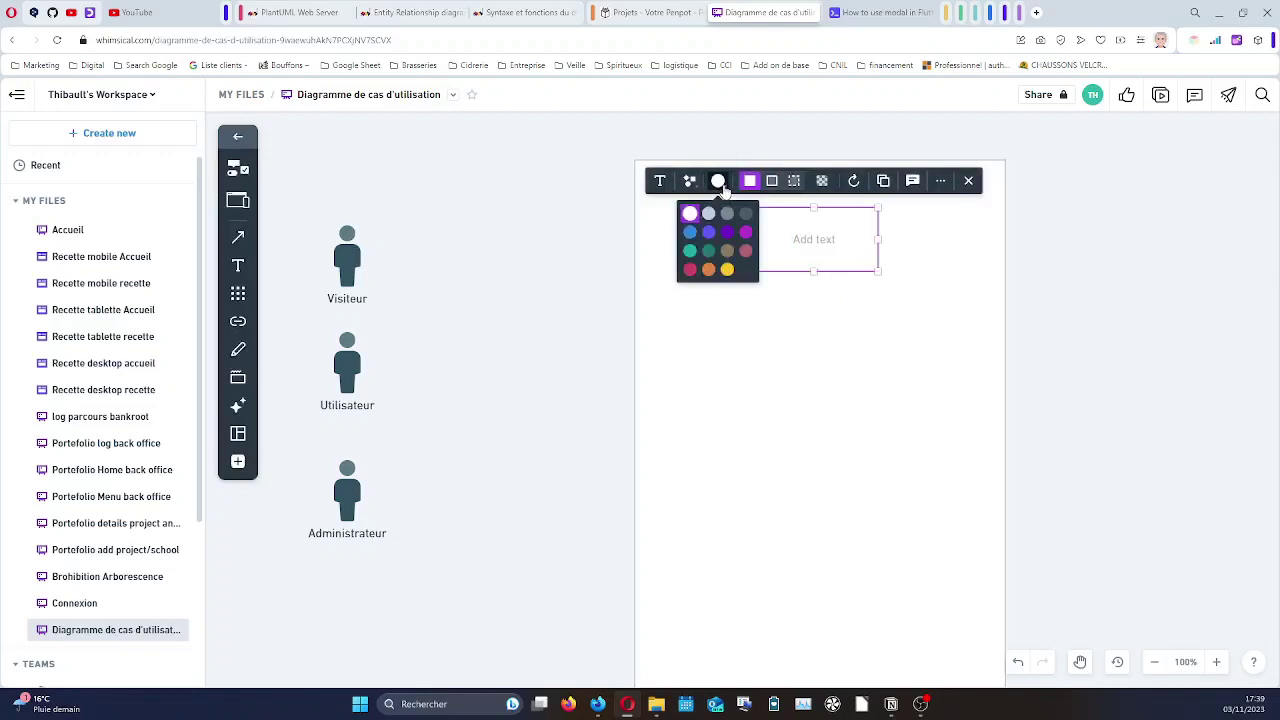
left_click(709, 214)
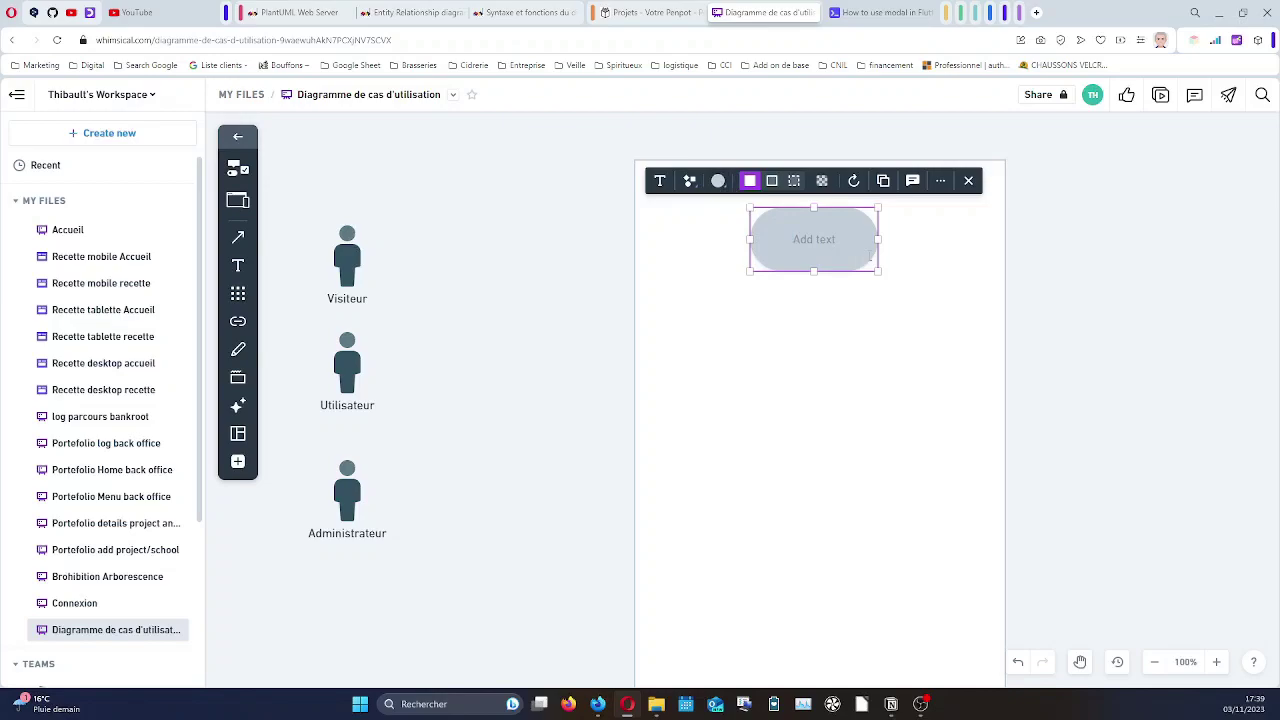
type("Show projects")
Shrink the Show projects pill to fit closely around its label and centre it beneath the Application title.
left_click(889, 259)
left_click(875, 262)
left_click_drag(879, 271, 830, 222)
Move the Visiteur icon beside the rectangle, level with the Show projects pill, and connect it to the pill with a straight arrow.
left_click(386, 271)
left_click_drag(352, 265, 540, 230)
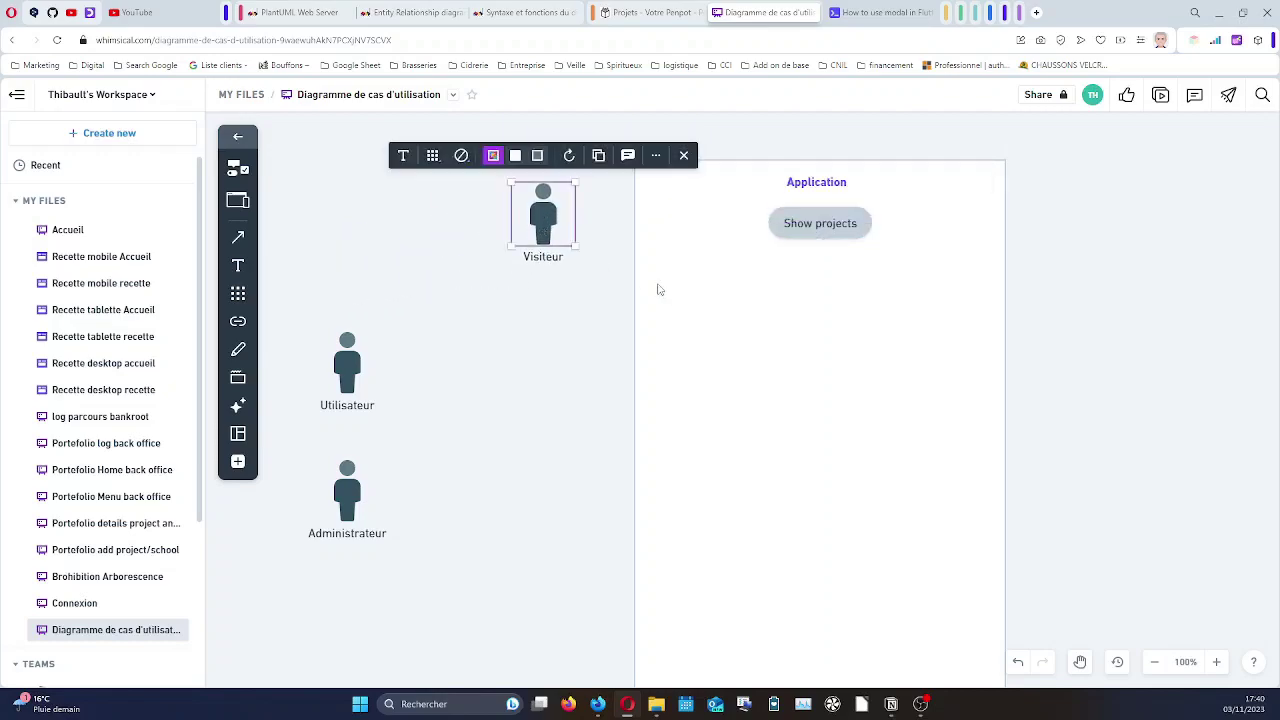
left_click(238, 237)
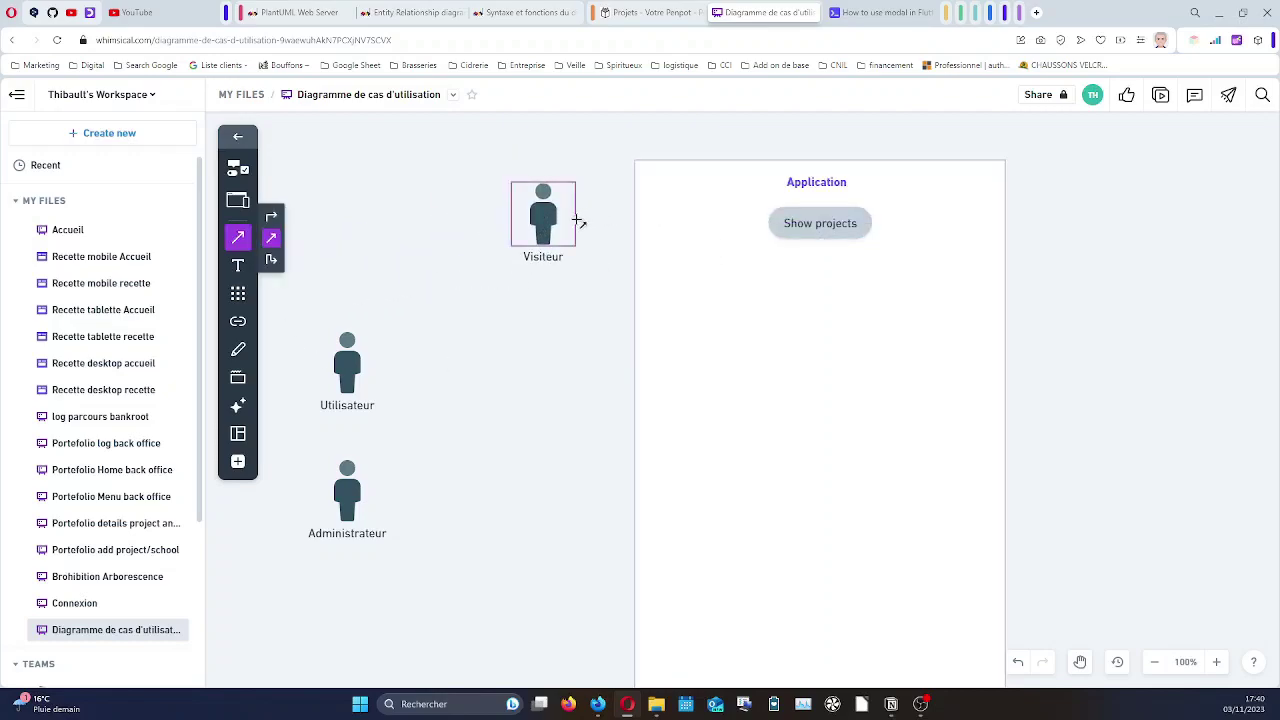
left_click_drag(576, 222, 642, 222)
left_click_drag(741, 220, 768, 223)
Try the outline style on the Visiteur icon, and switch the icon to the Fill style.
left_click(537, 214)
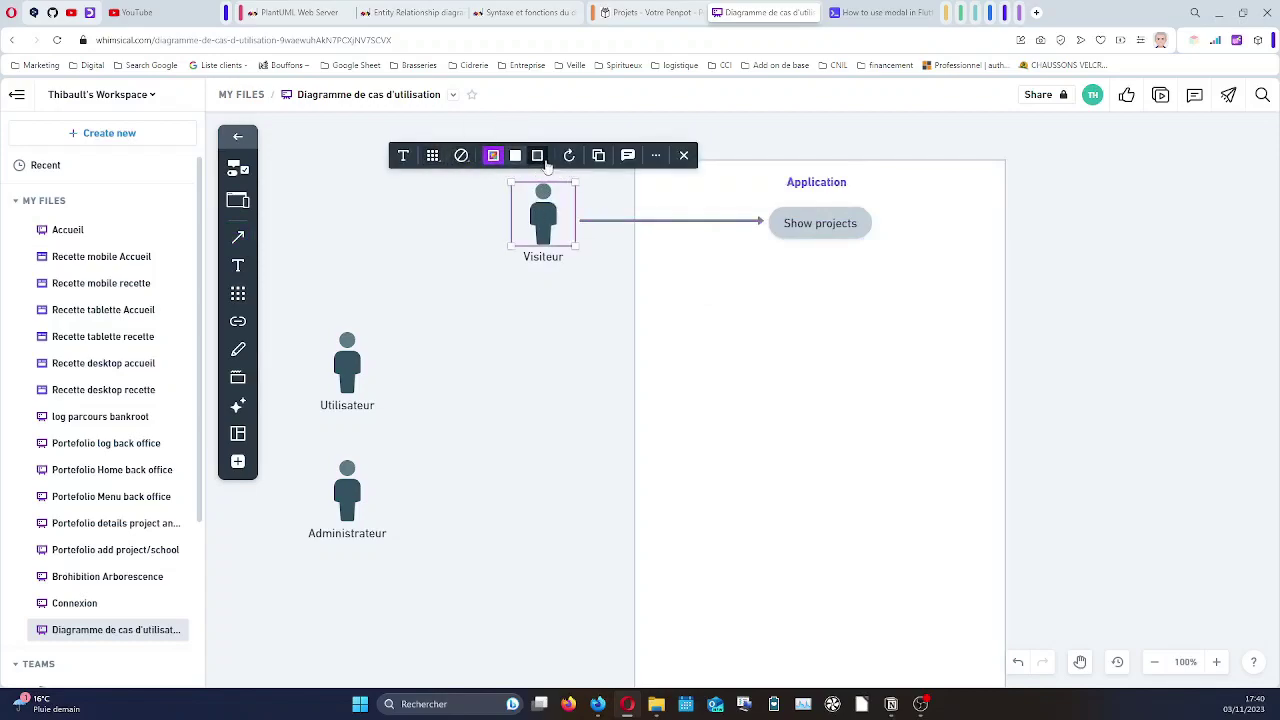
left_click(539, 158)
left_click(516, 157)
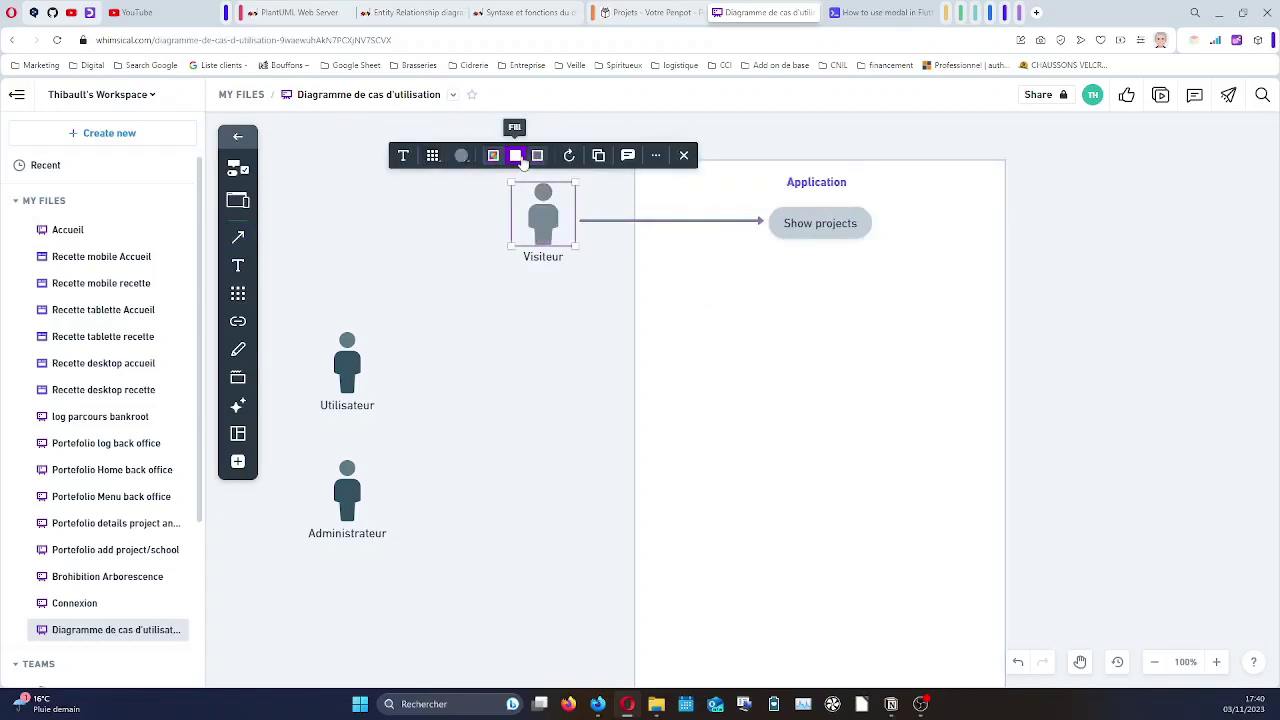
Colour the Visiteur icon green.
left_click(462, 157)
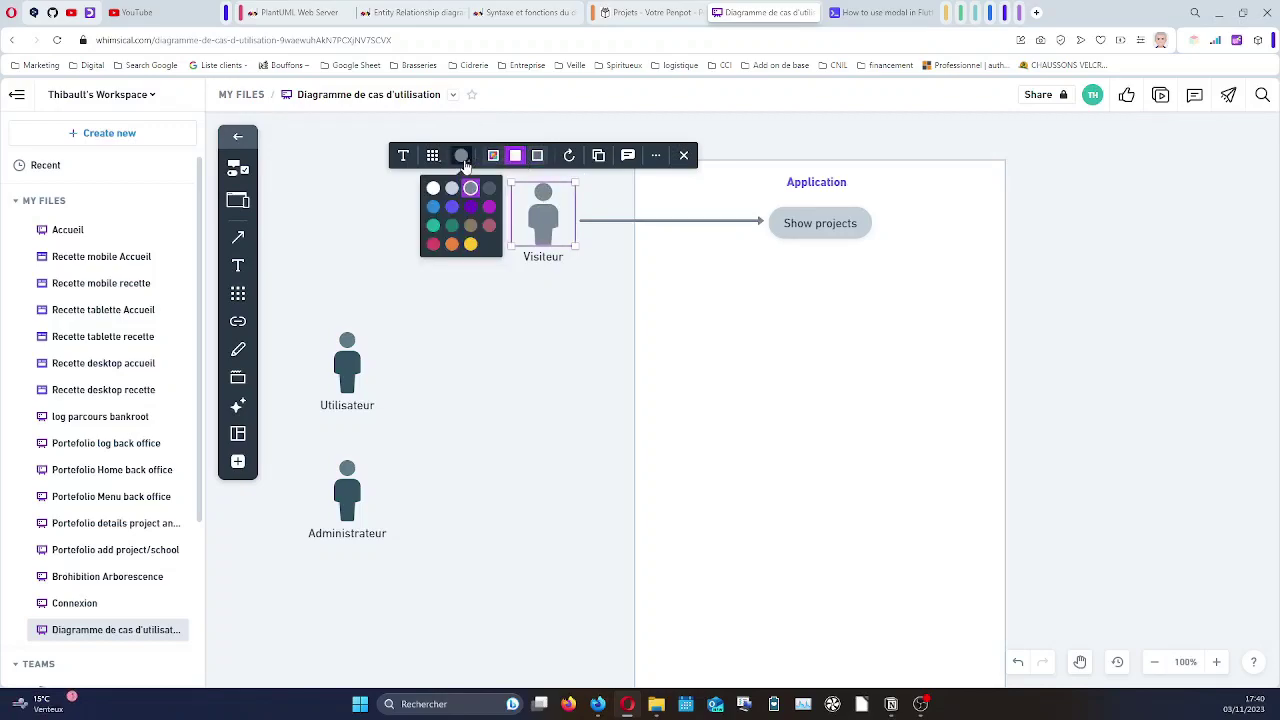
left_click(452, 226)
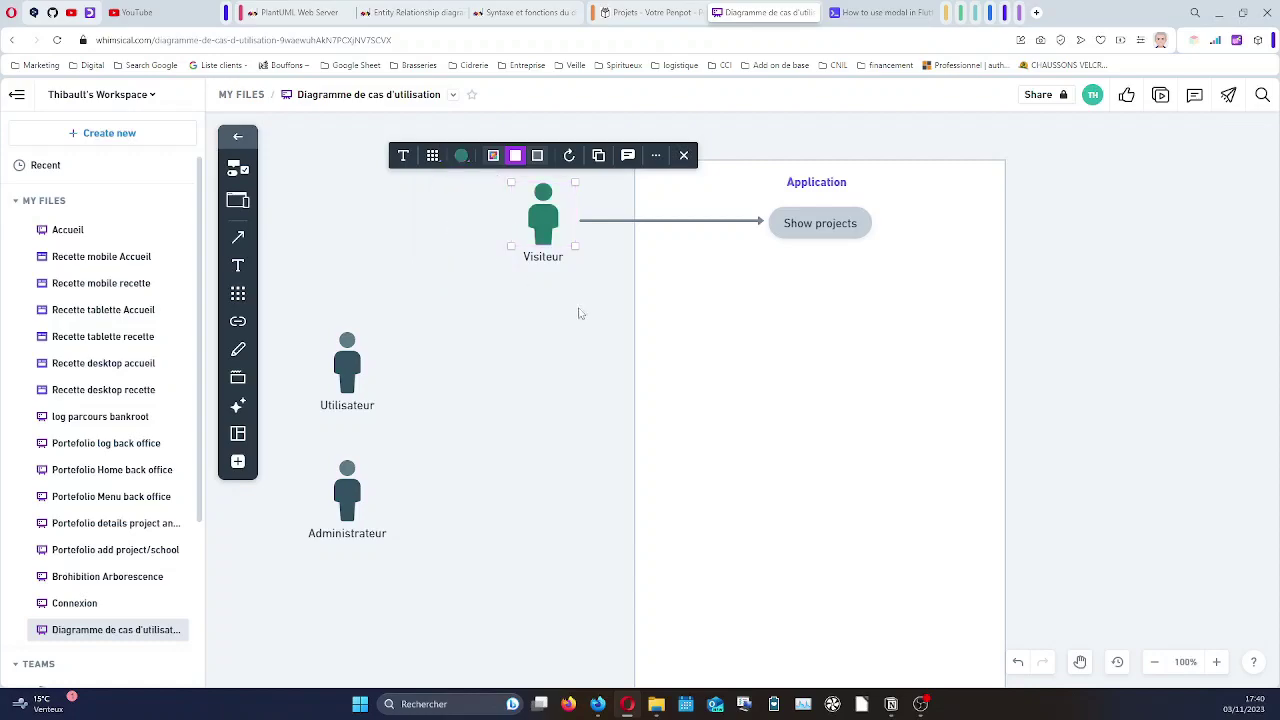
left_click(626, 222)
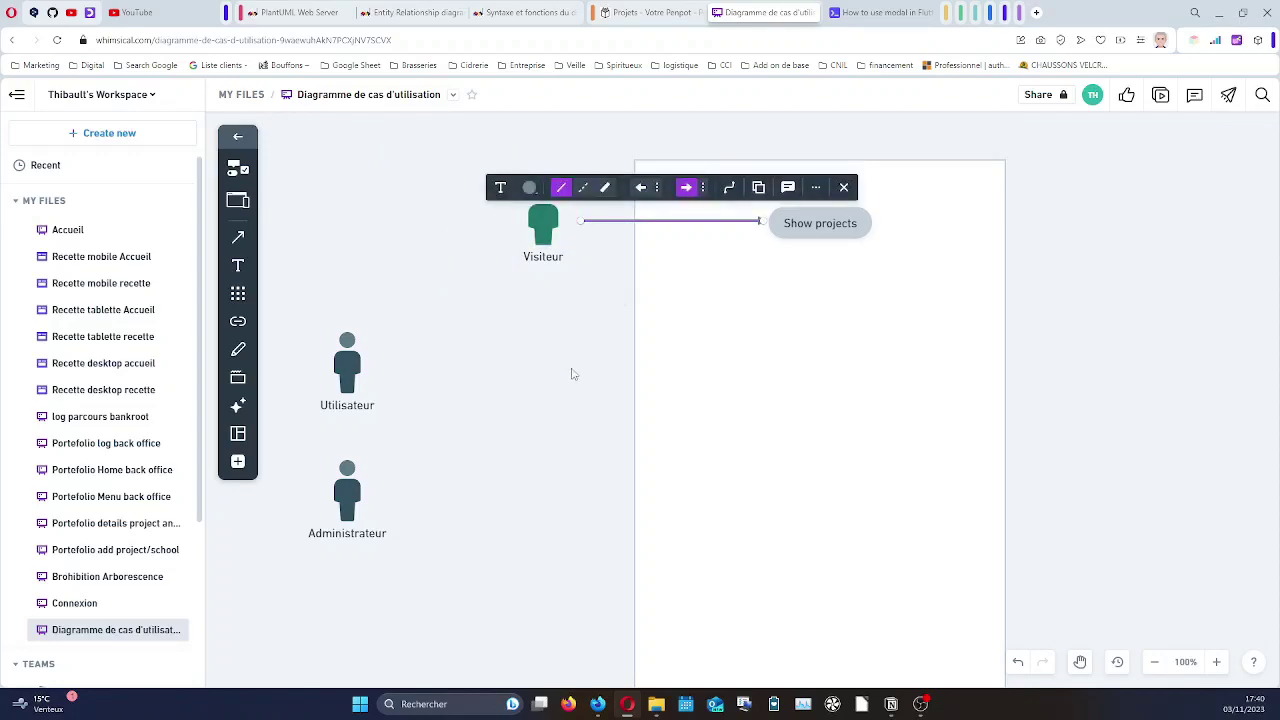
Place the Utilisateur icon diagonally below the Visiteur icon, and the Administrateur icon directly beneath Utilisateur.
left_click_drag(346, 377, 541, 370)
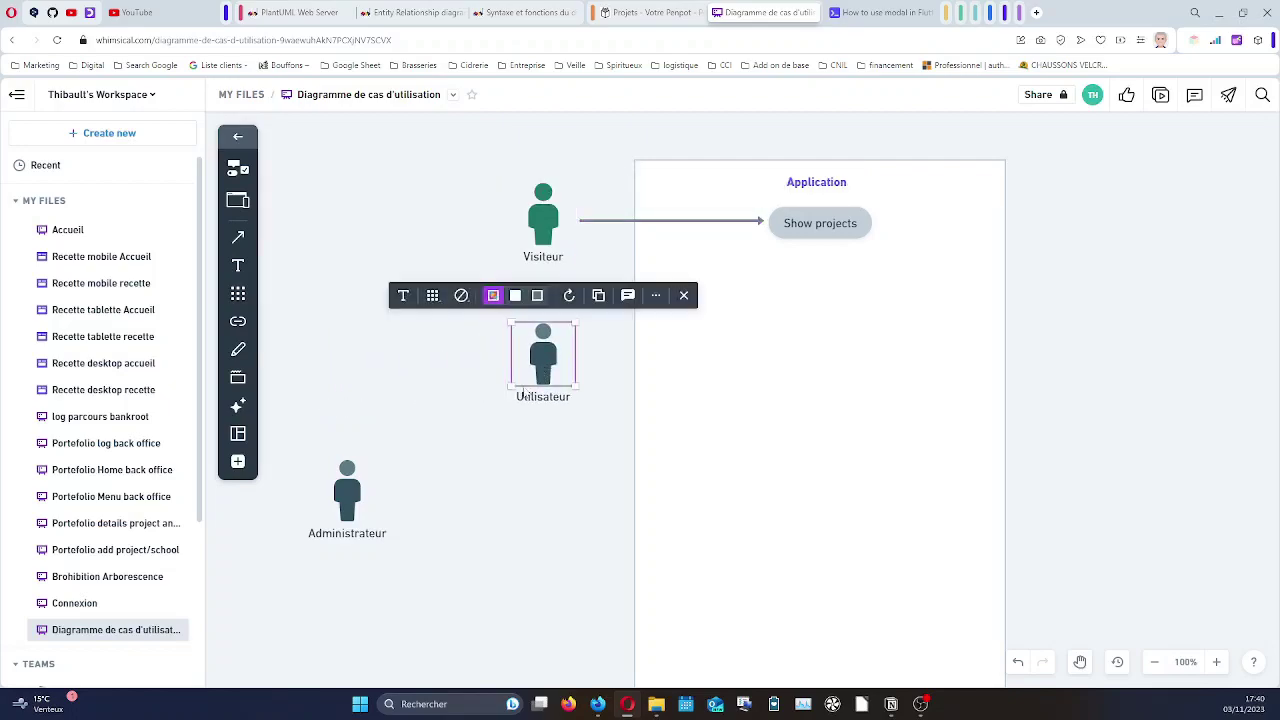
left_click_drag(347, 497, 482, 575)
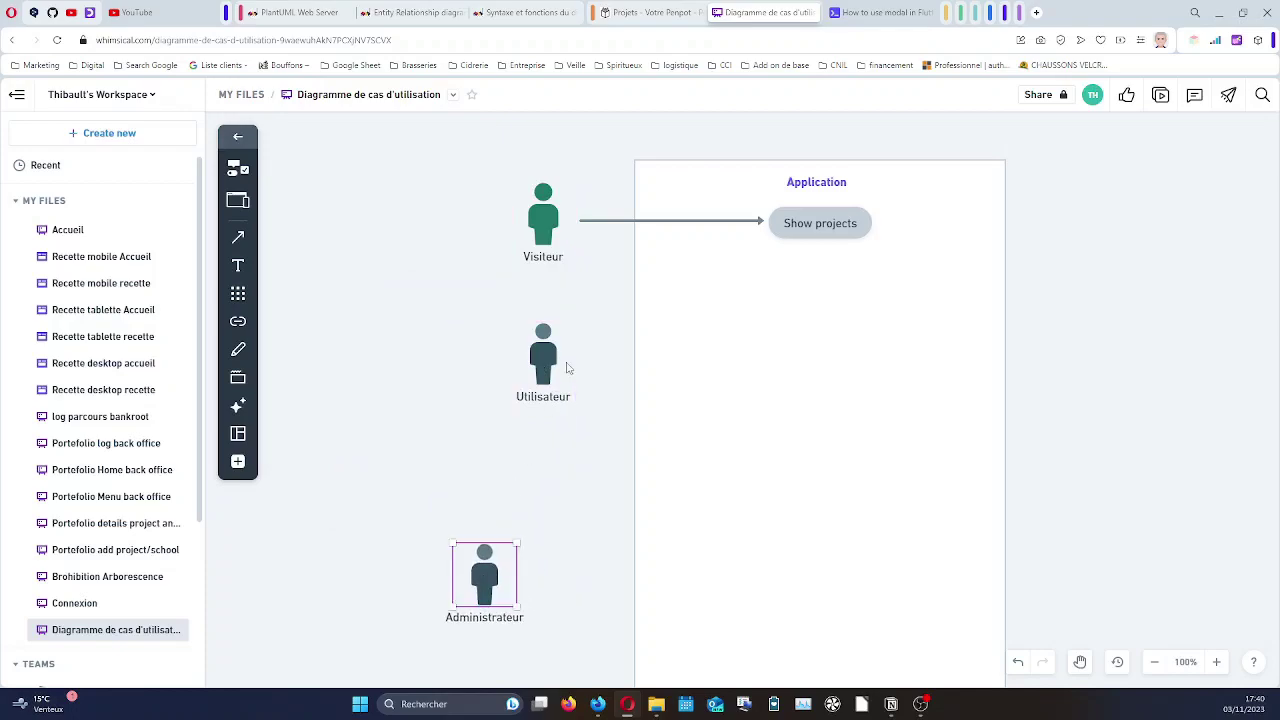
left_click_drag(552, 358, 397, 341)
left_click_drag(477, 579, 381, 571)
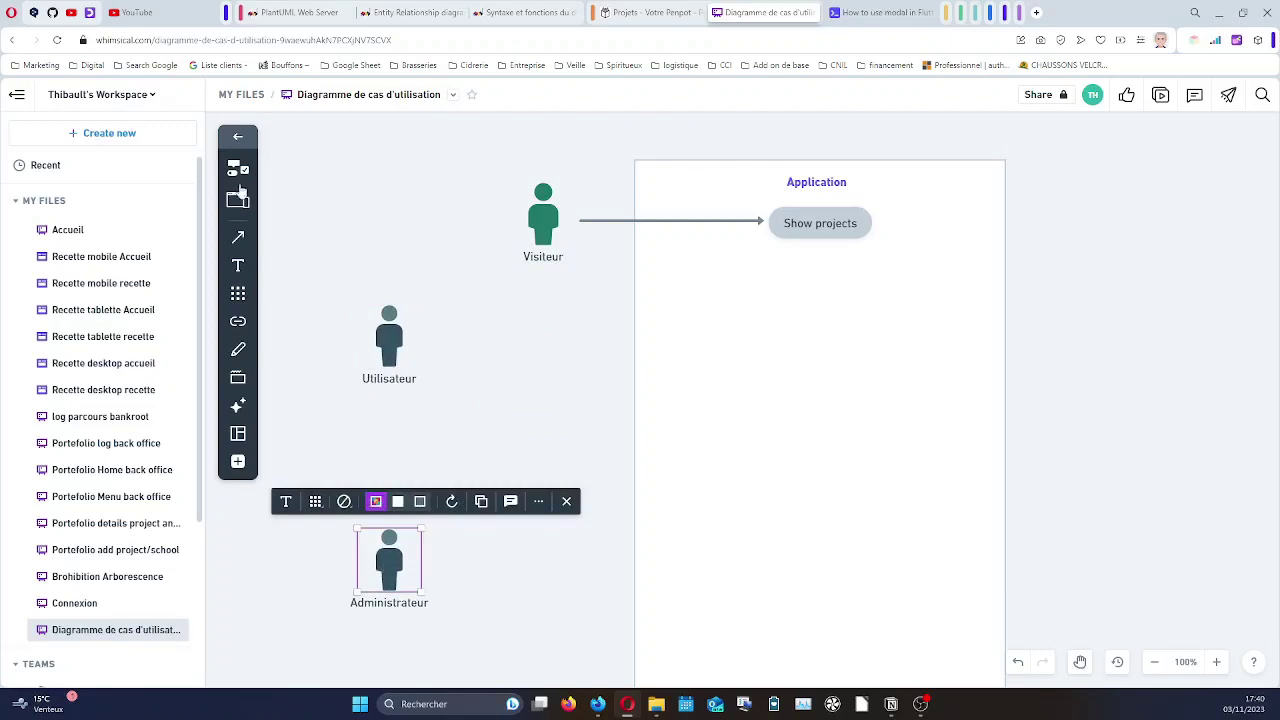
Draw a straight arrow from the Utilisateur icon to the Visiteur icon, with an arrowhead only at the Visiteur end.
left_click(238, 237)
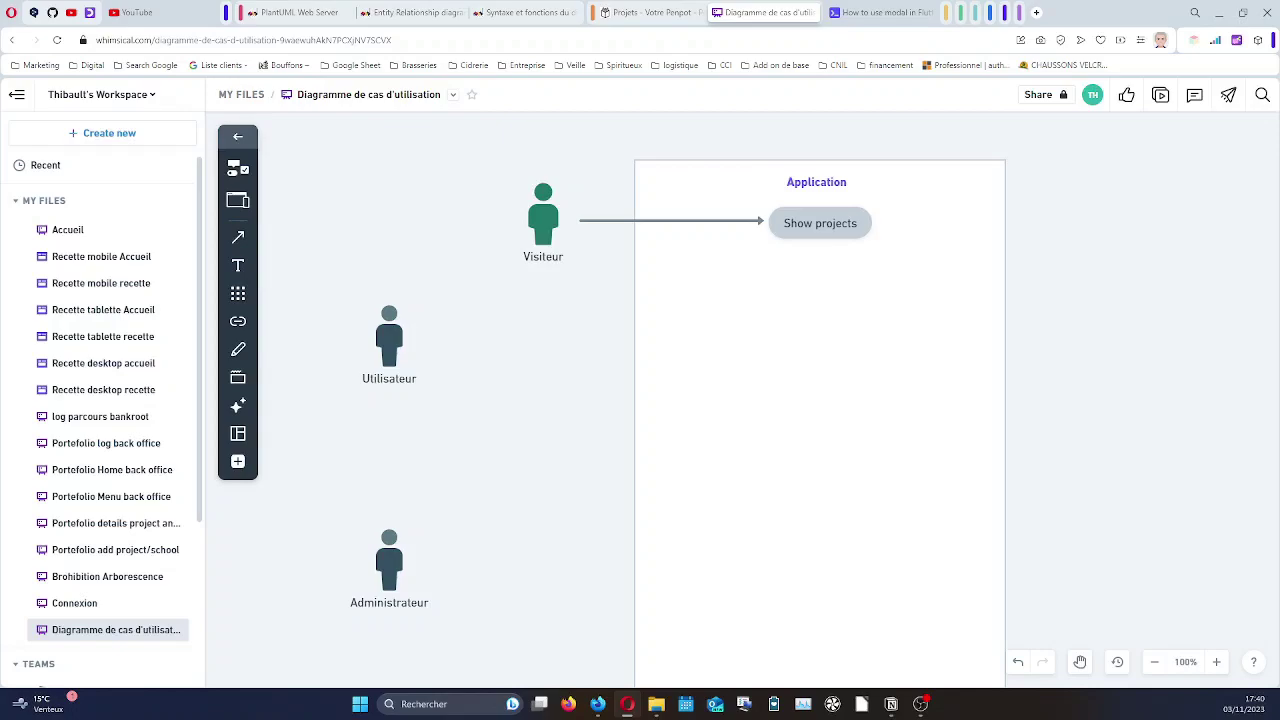
left_click(238, 237)
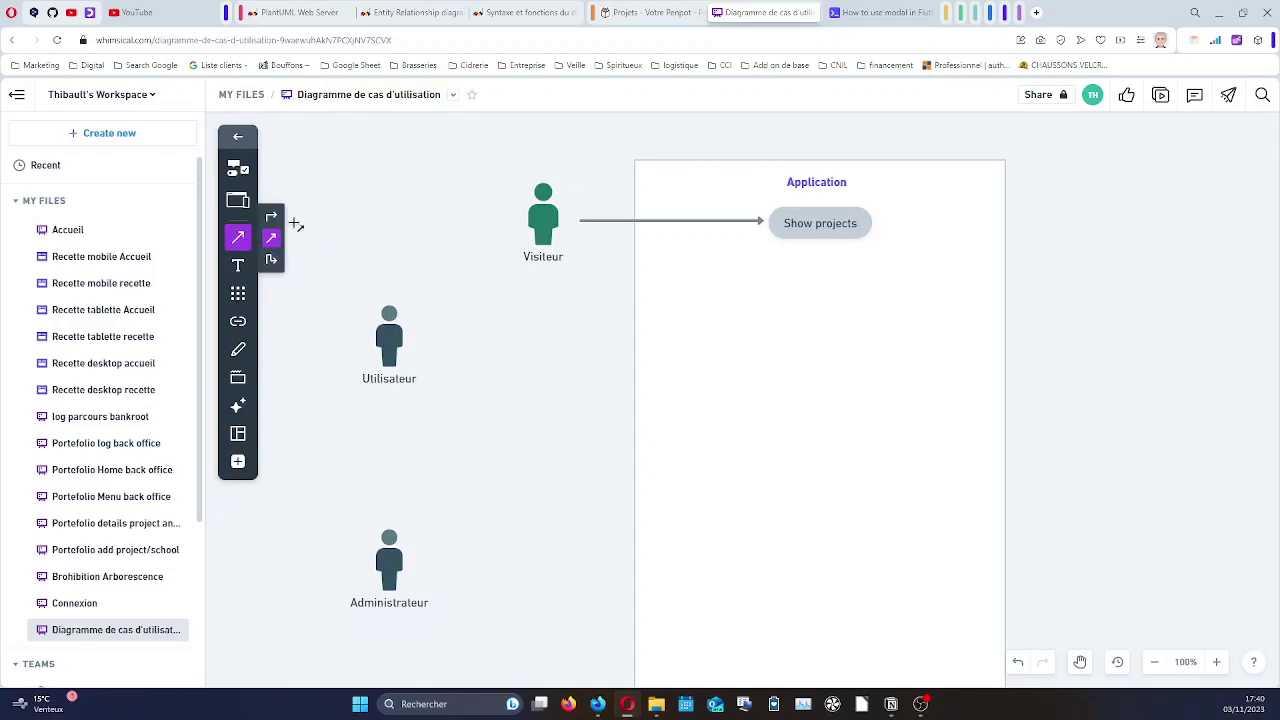
left_click_drag(425, 322, 522, 242)
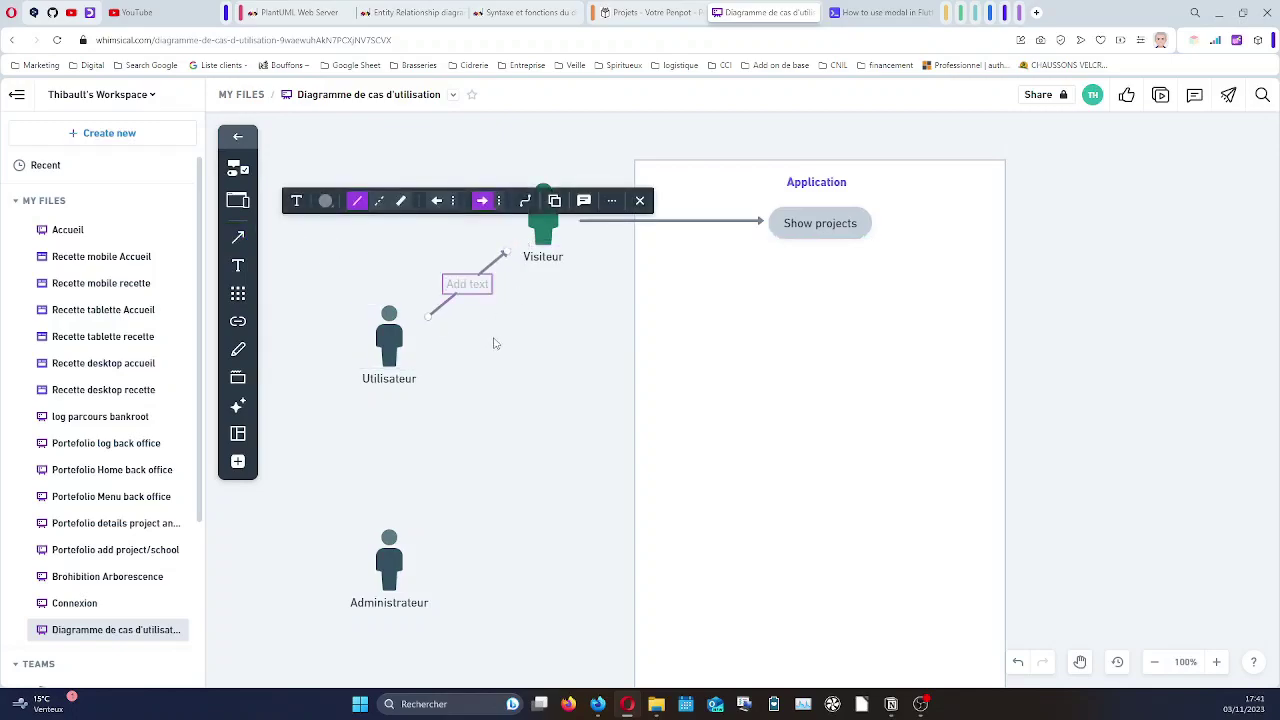
left_click(453, 201)
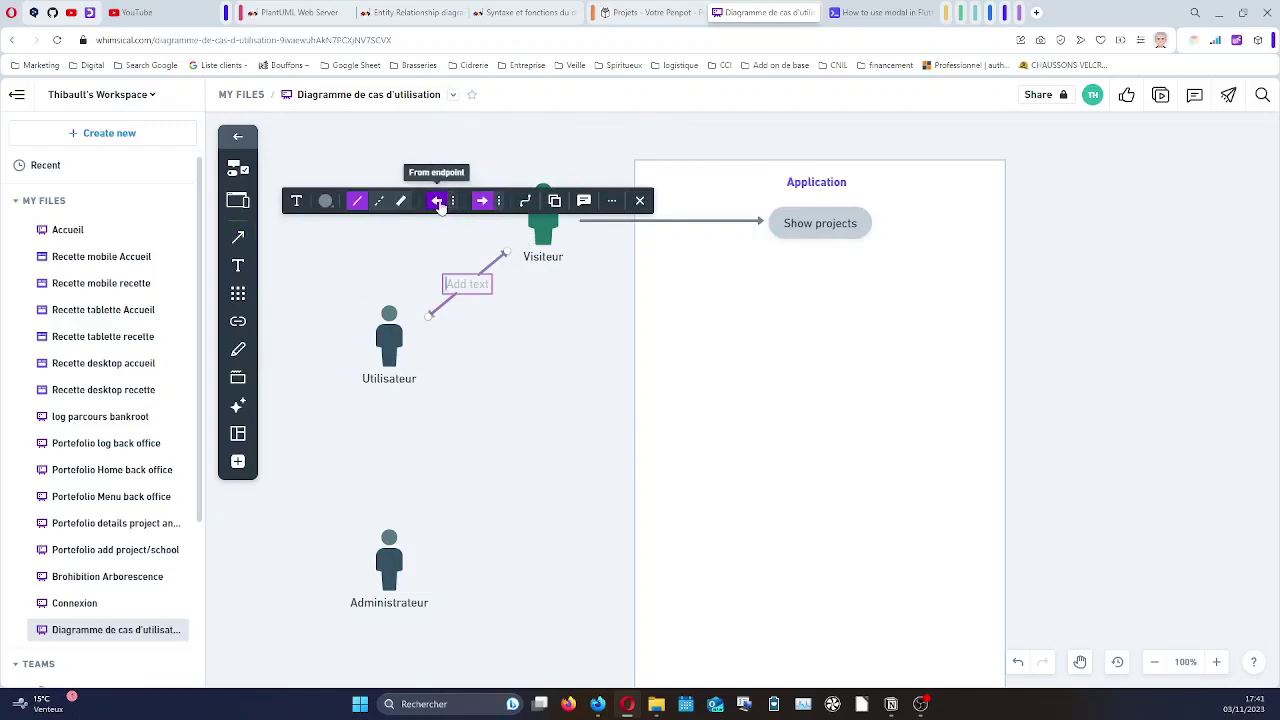
left_click(438, 202)
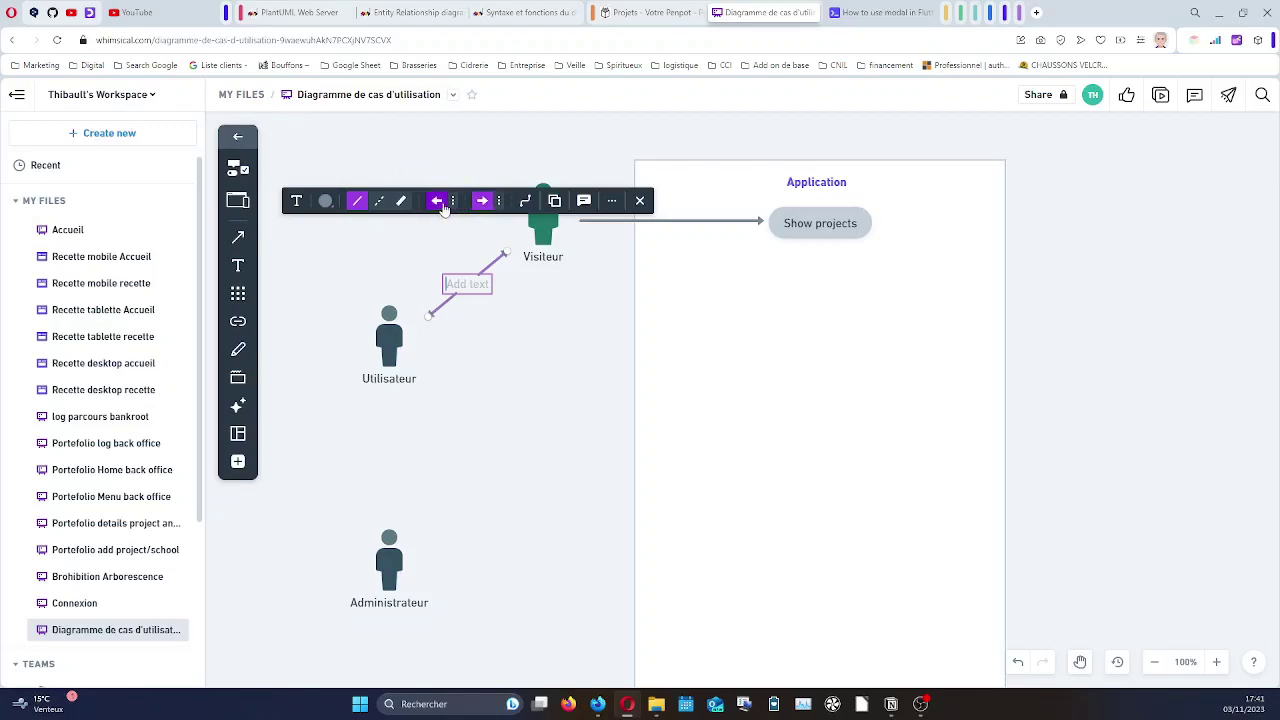
left_click(438, 202)
left_click(383, 263)
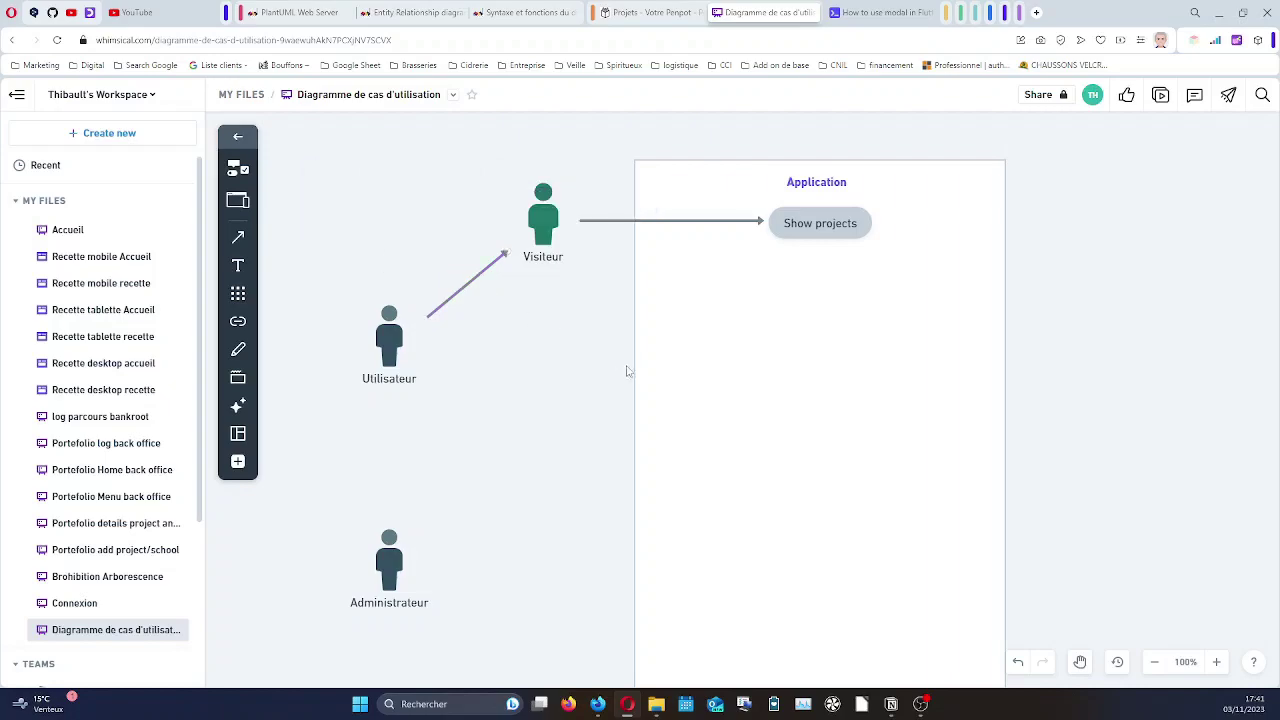
left_click_drag(399, 344, 393, 344)
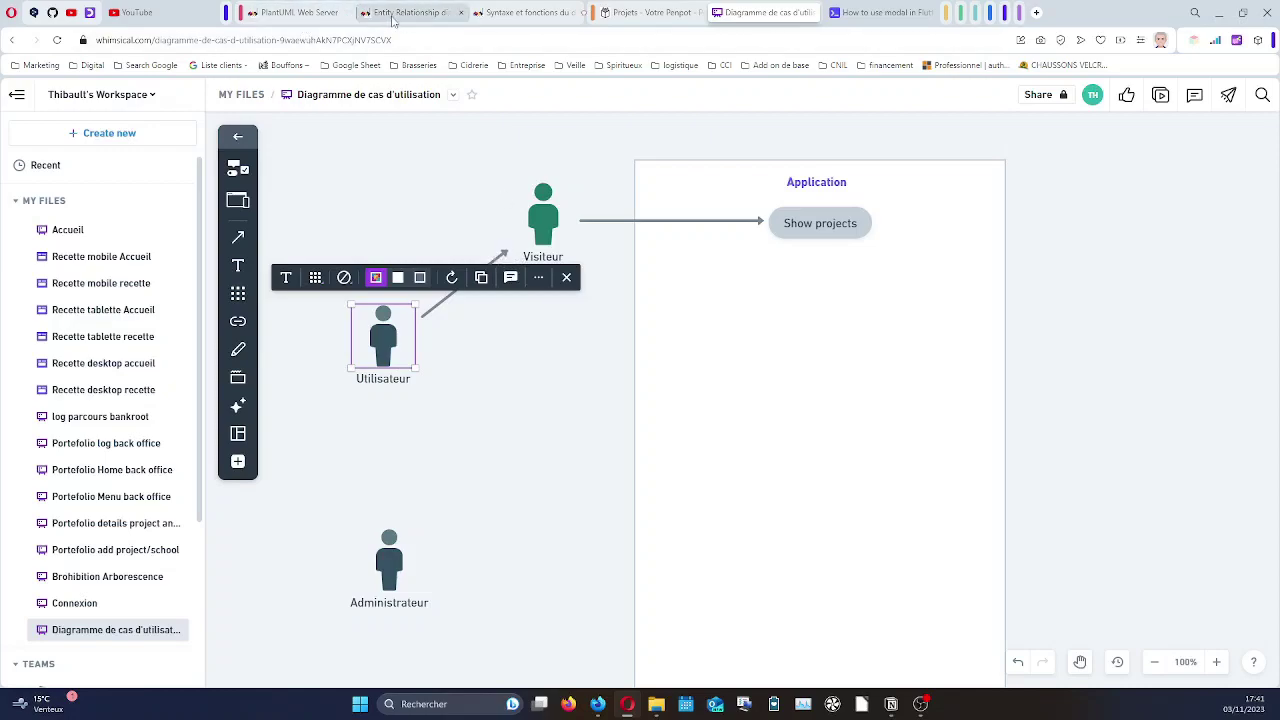
Switch to the PlantUML use case documentation and examine how the Héritage section draws inheritance between actors, and return to the Whimsical diagram.
left_click(520, 22)
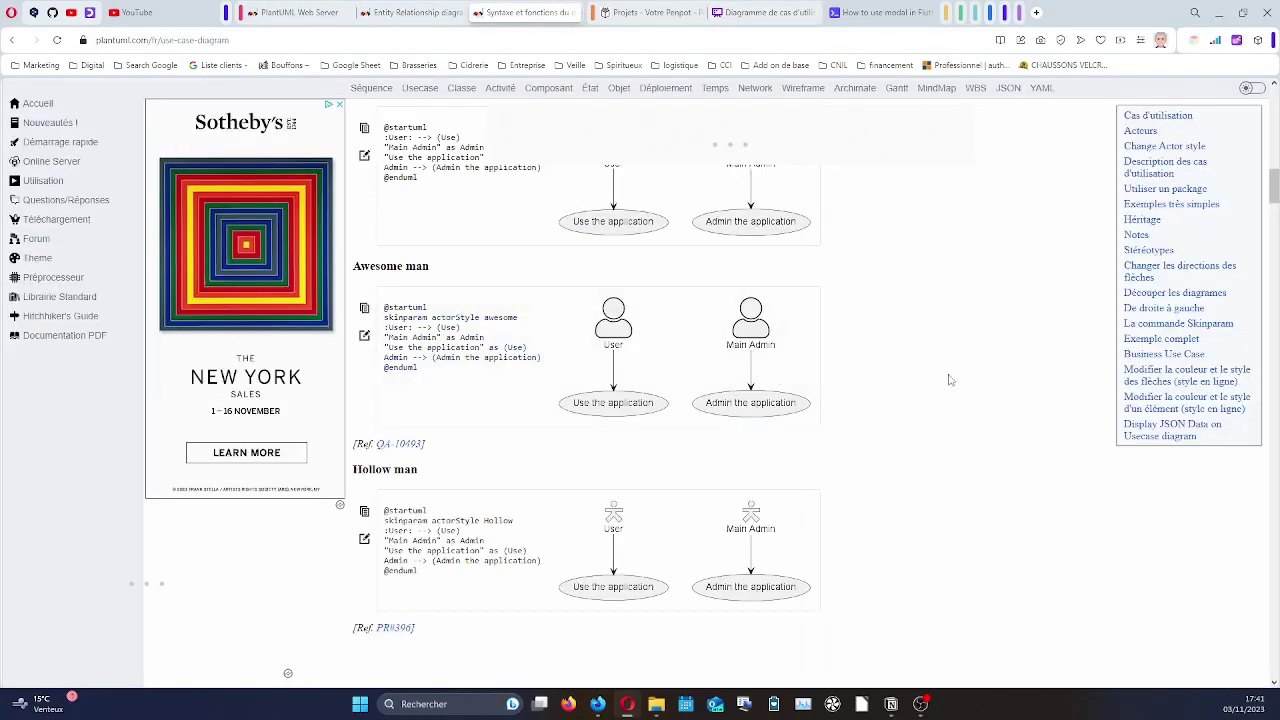
scroll(955, 388, "down", 4)
scroll(955, 388, "up", 10)
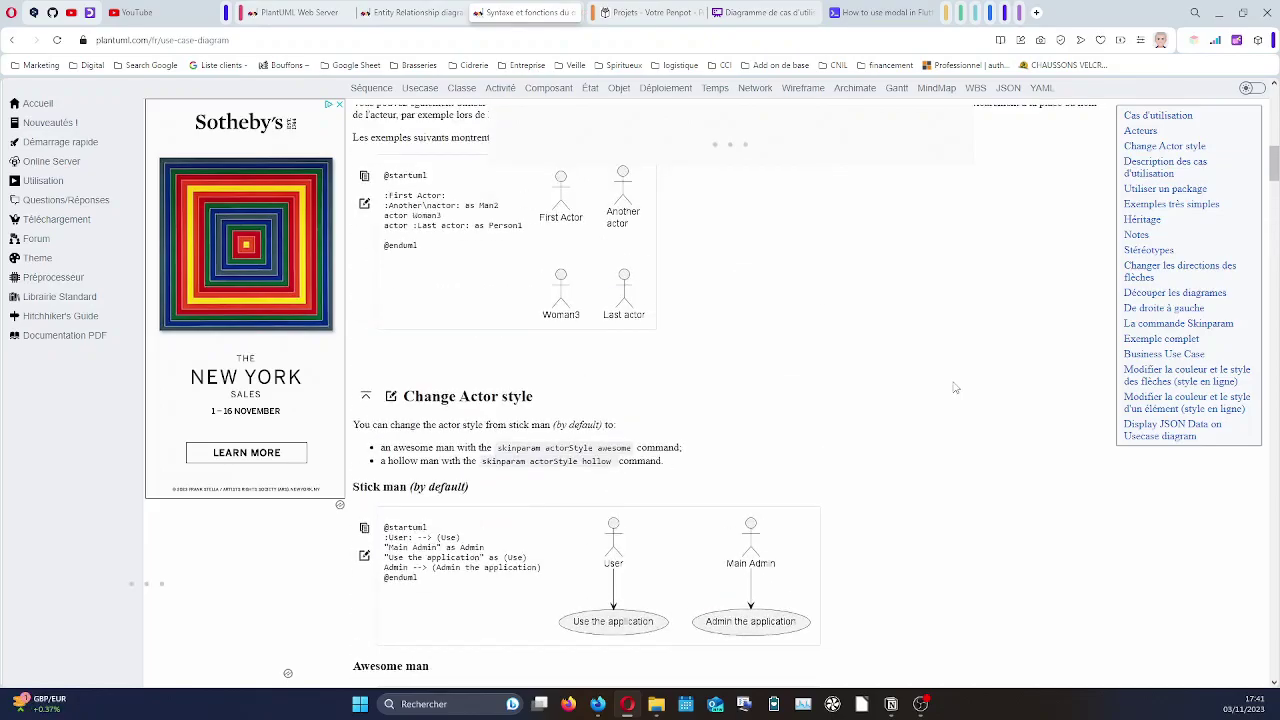
scroll(955, 388, "up", 3)
scroll(955, 388, "down", 15)
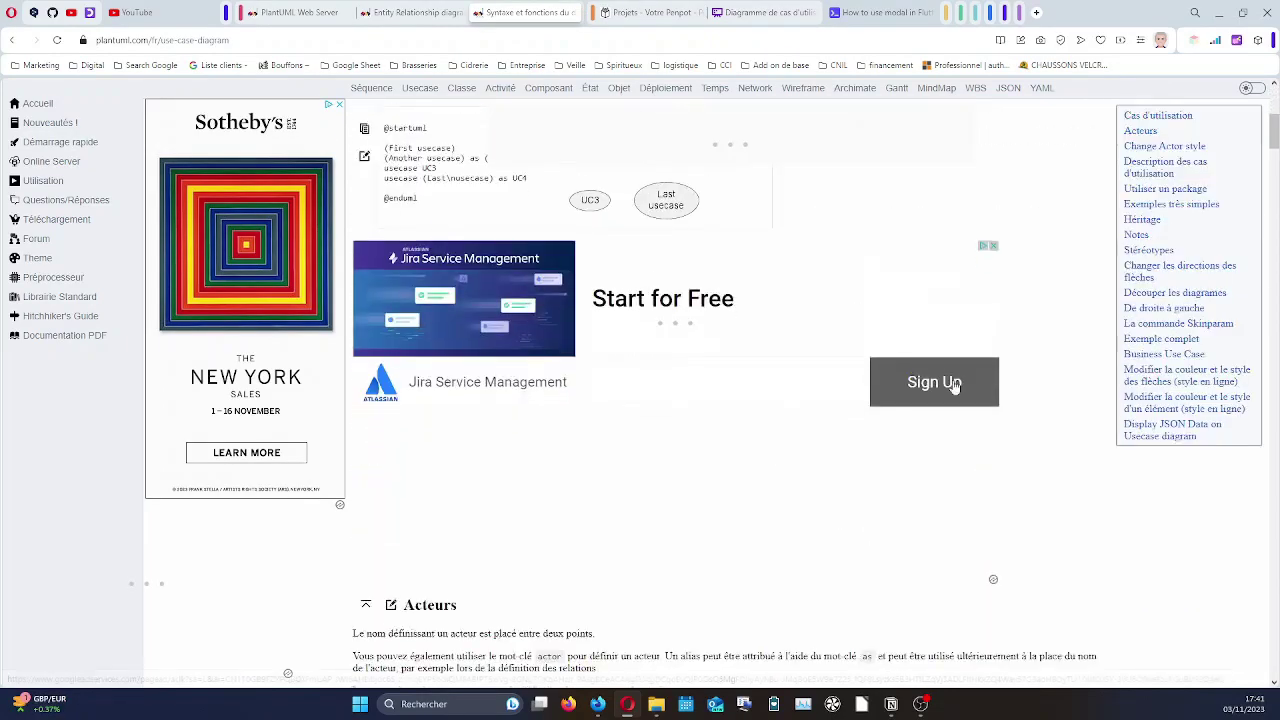
scroll(953, 381, "down", 10)
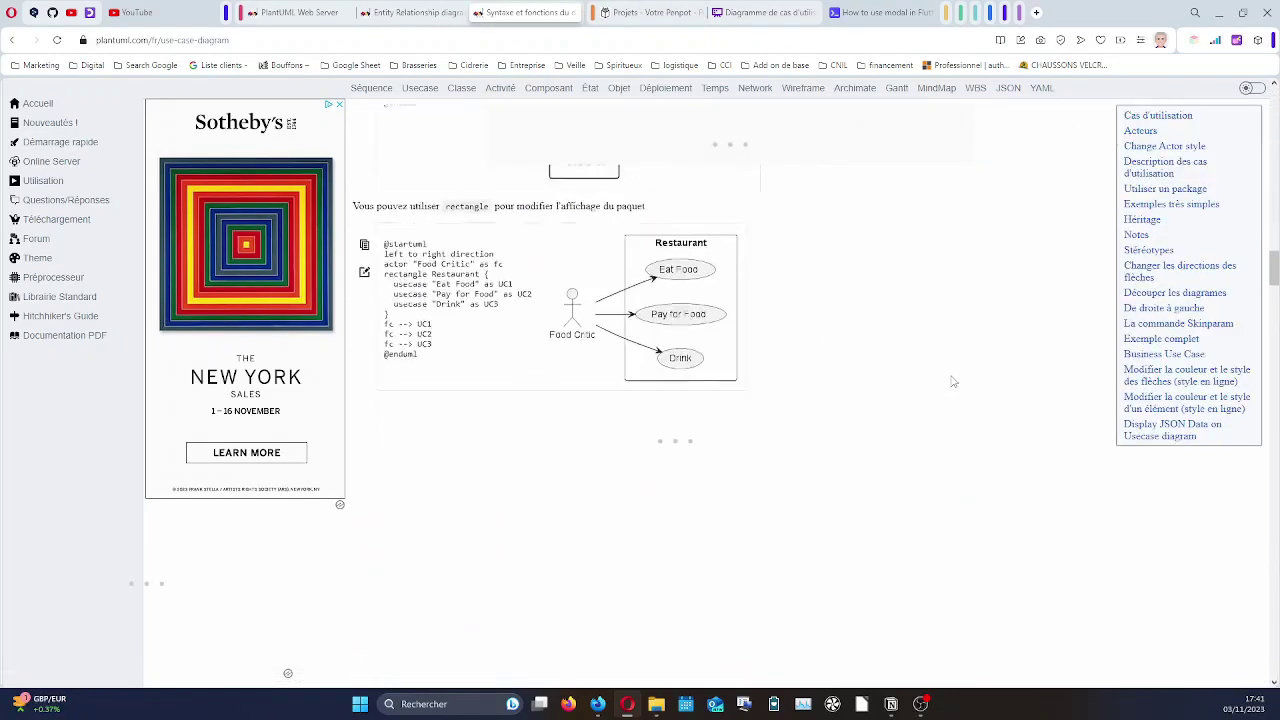
scroll(953, 381, "down", 8)
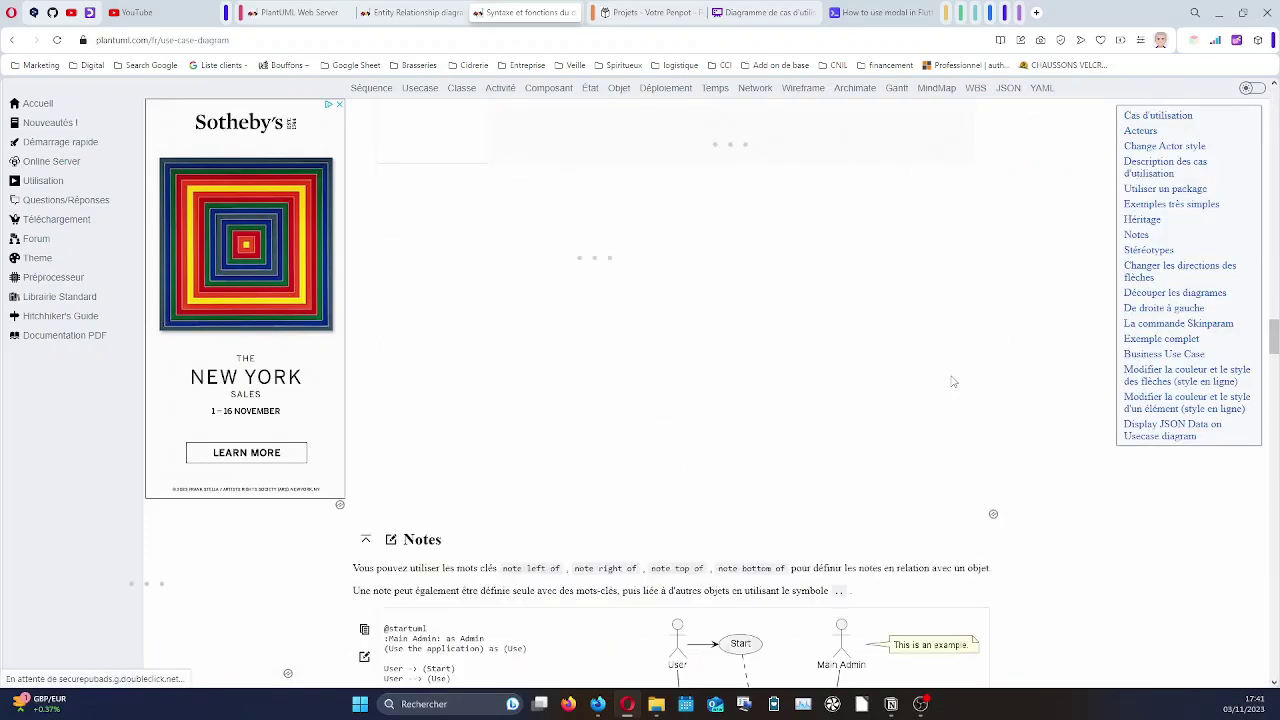
scroll(951, 381, "up", 3)
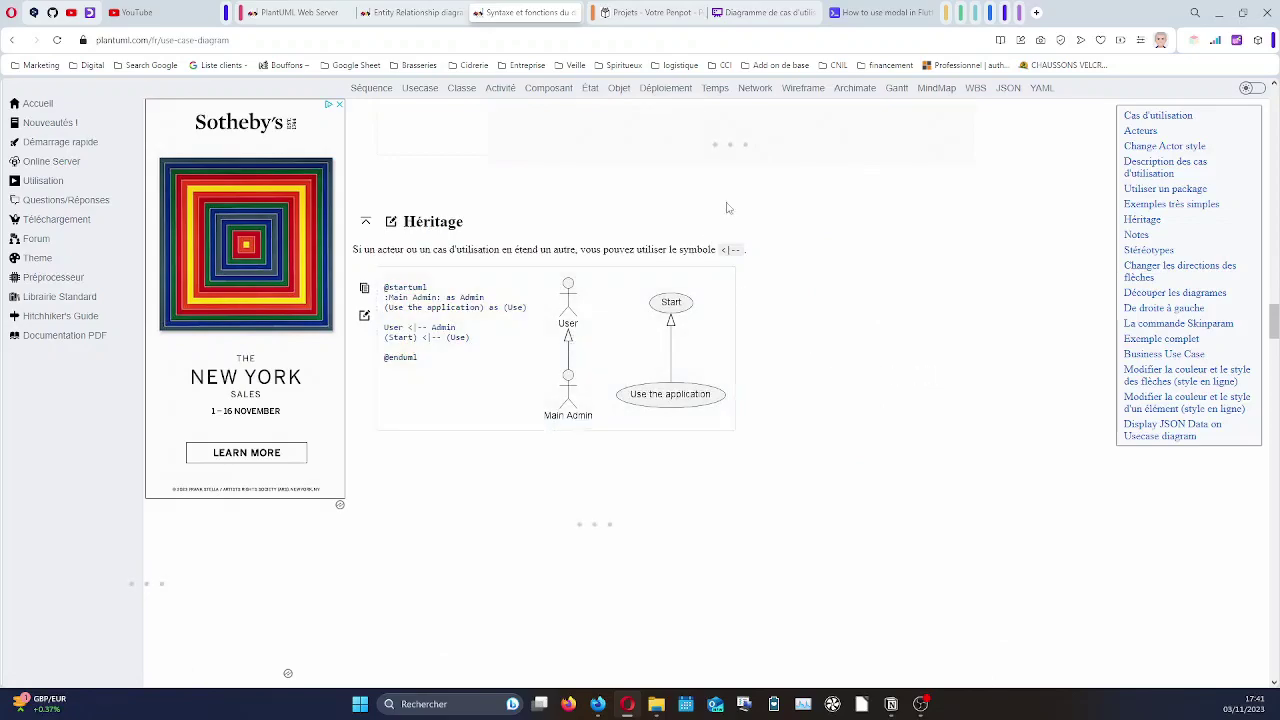
left_click(757, 13)
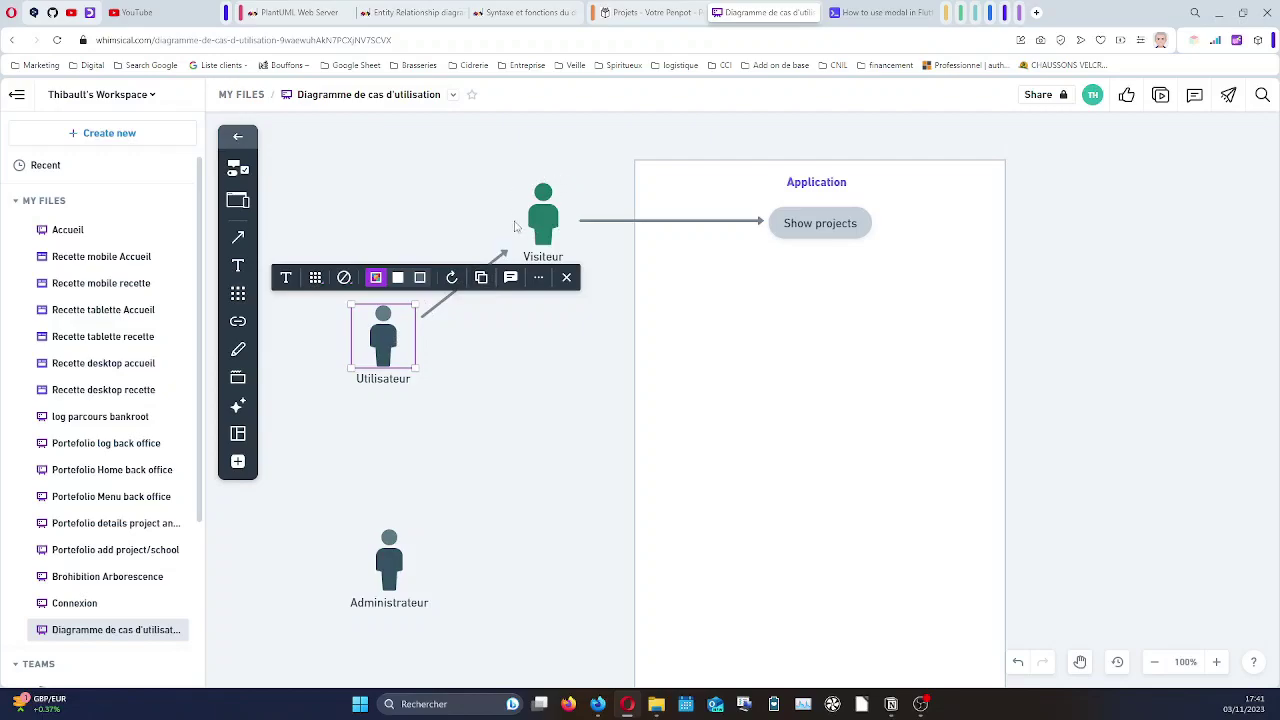
left_click(394, 164)
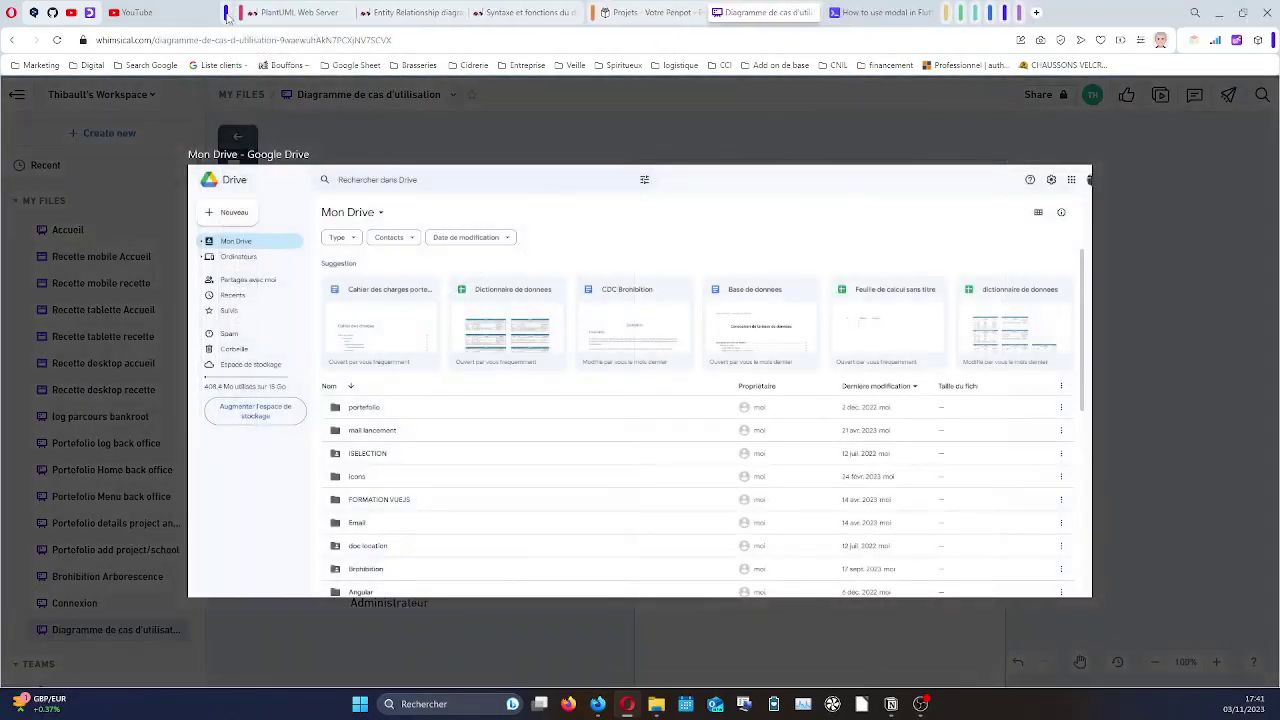
Switch to the Cahier des charges portefolio document and rename the étude page in the Users stories table as "organisation".
left_click(227, 14)
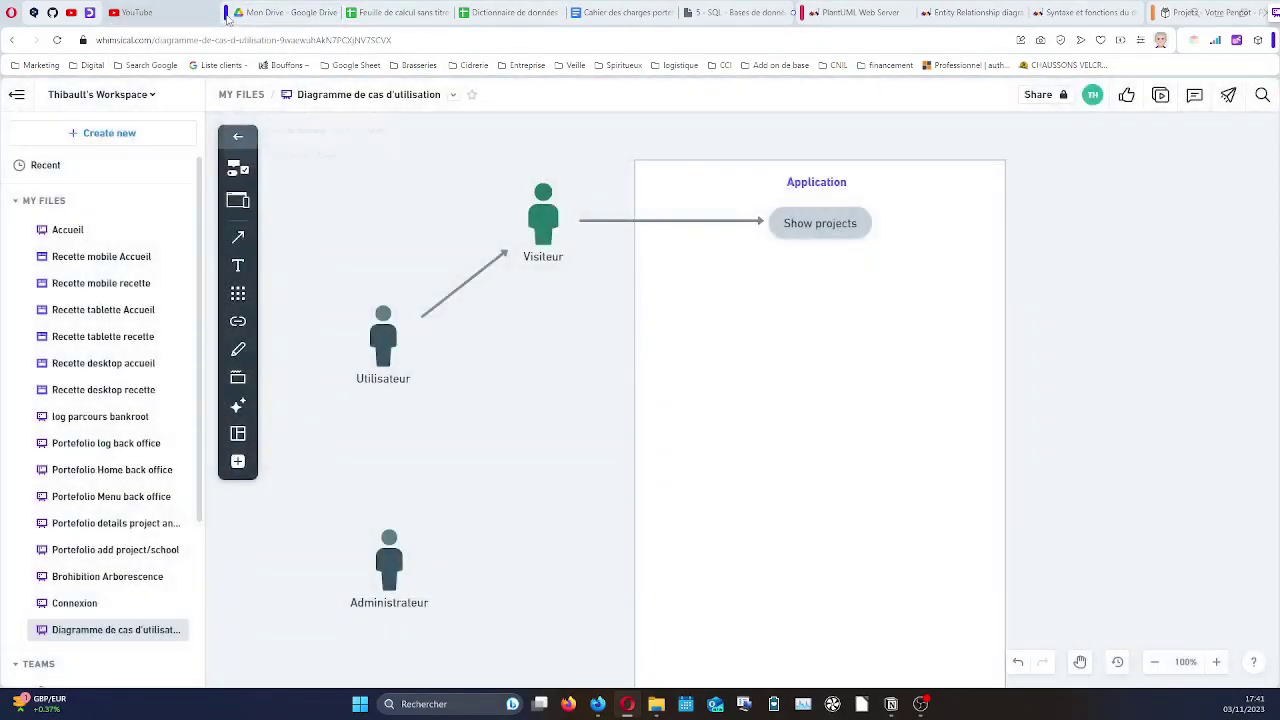
mouse_move(228, 20)
left_click(300, 106)
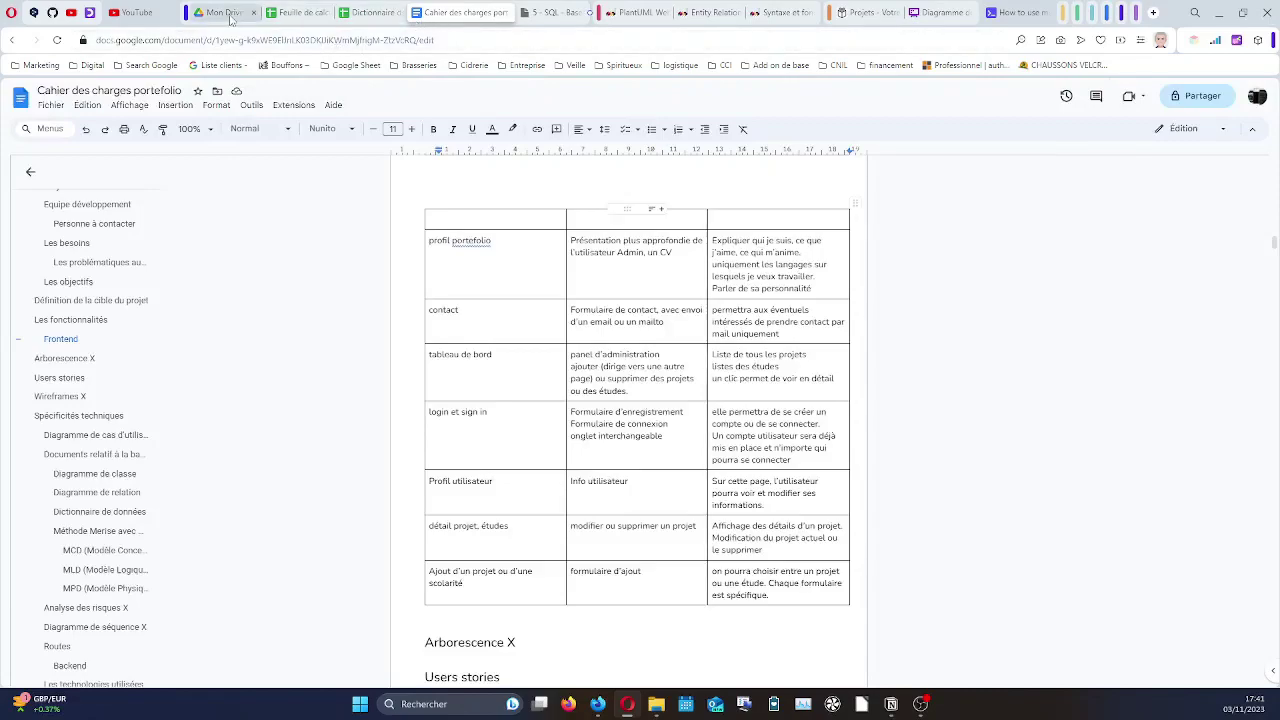
left_click(186, 14)
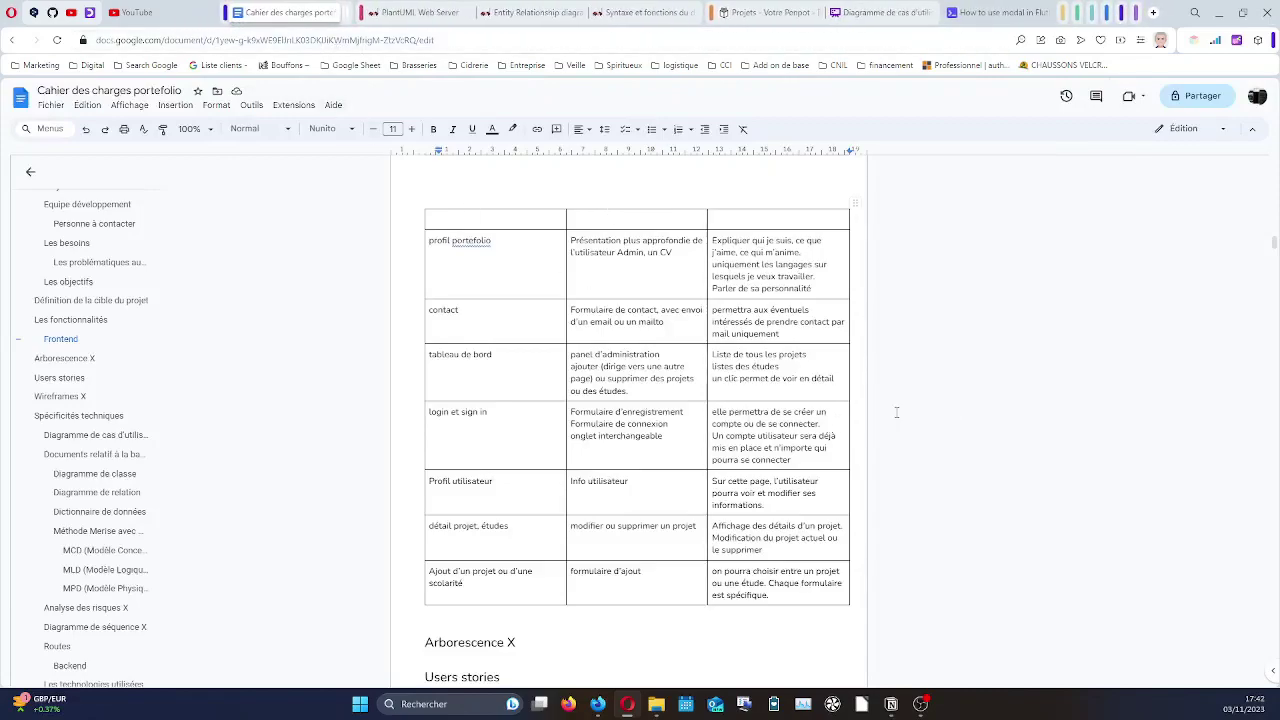
scroll(896, 412, "down", 2)
scroll(896, 412, "down", 4)
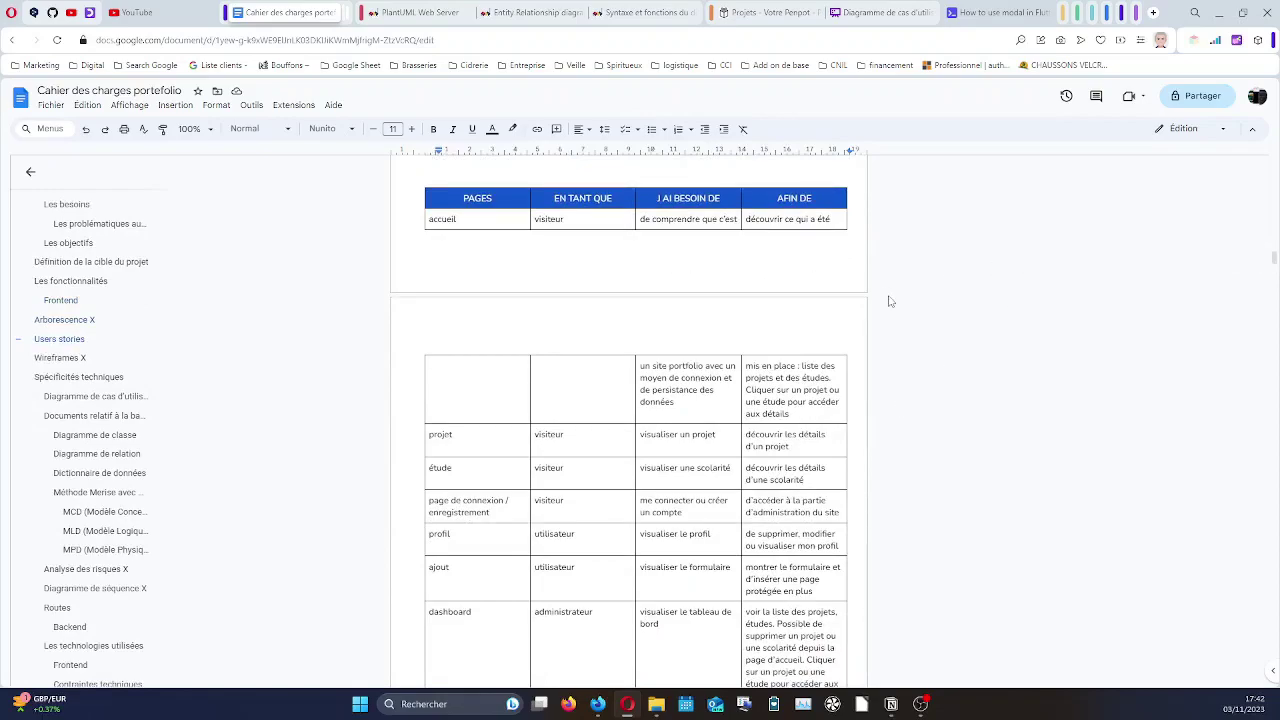
scroll(891, 301, "down", 1)
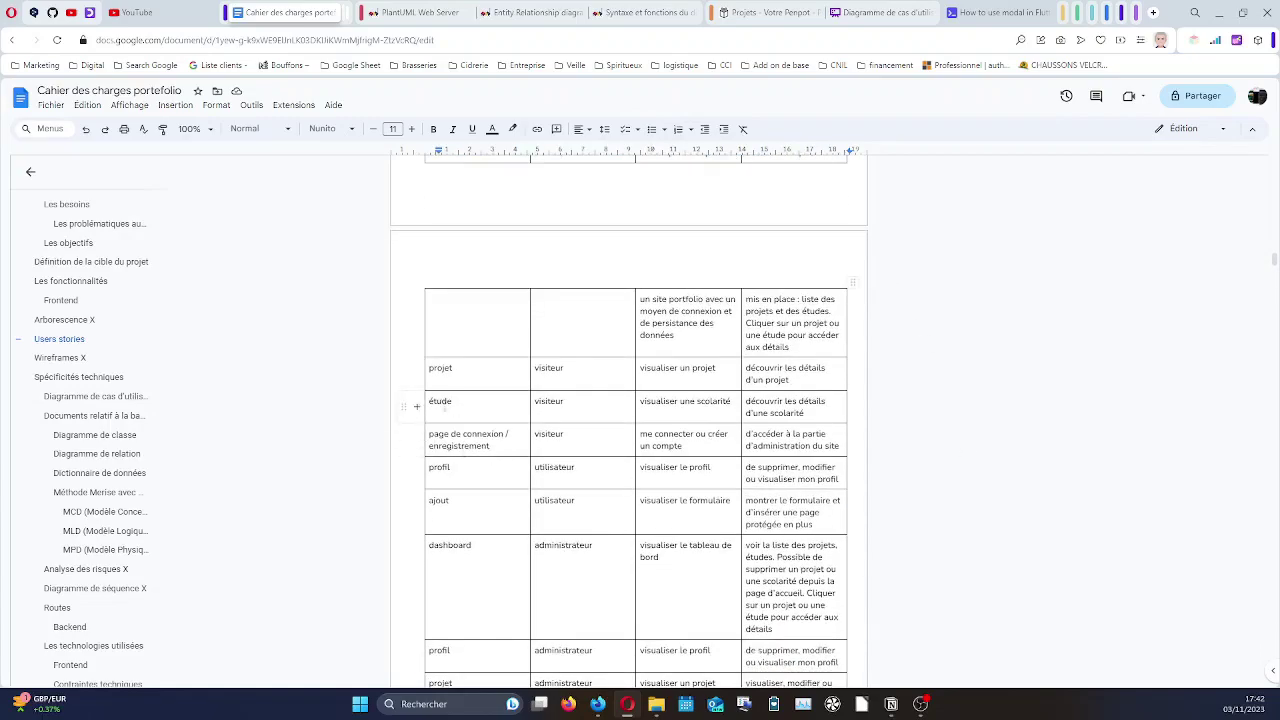
double_click(431, 400)
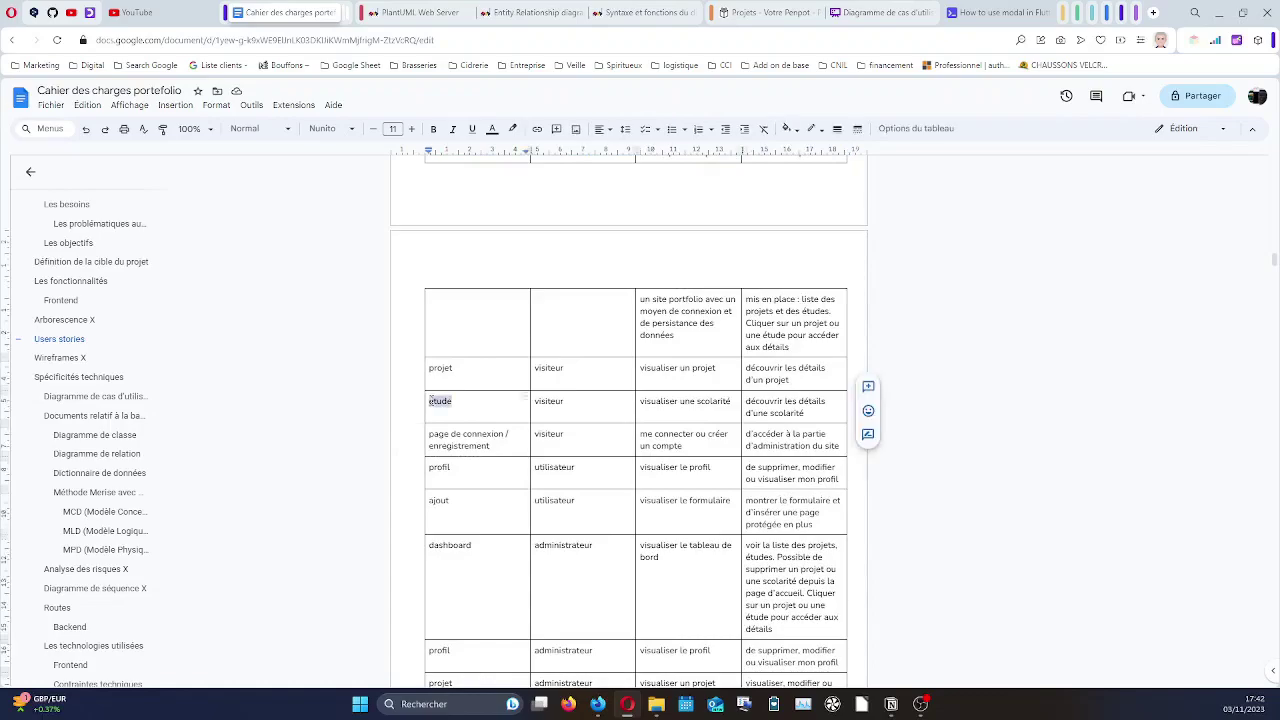
type("organisation")
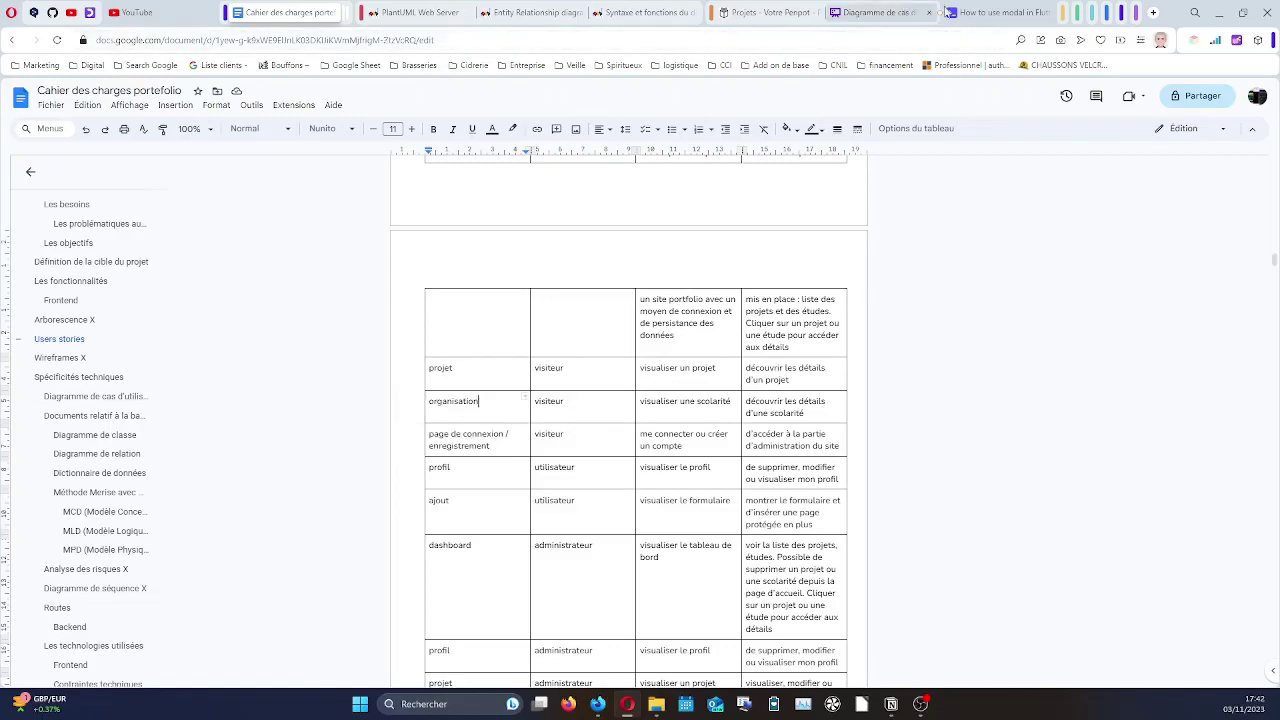
Return to the Whimsical use case diagram and undo the last shift of the Utilisateur icon.
mouse_move(997, 16)
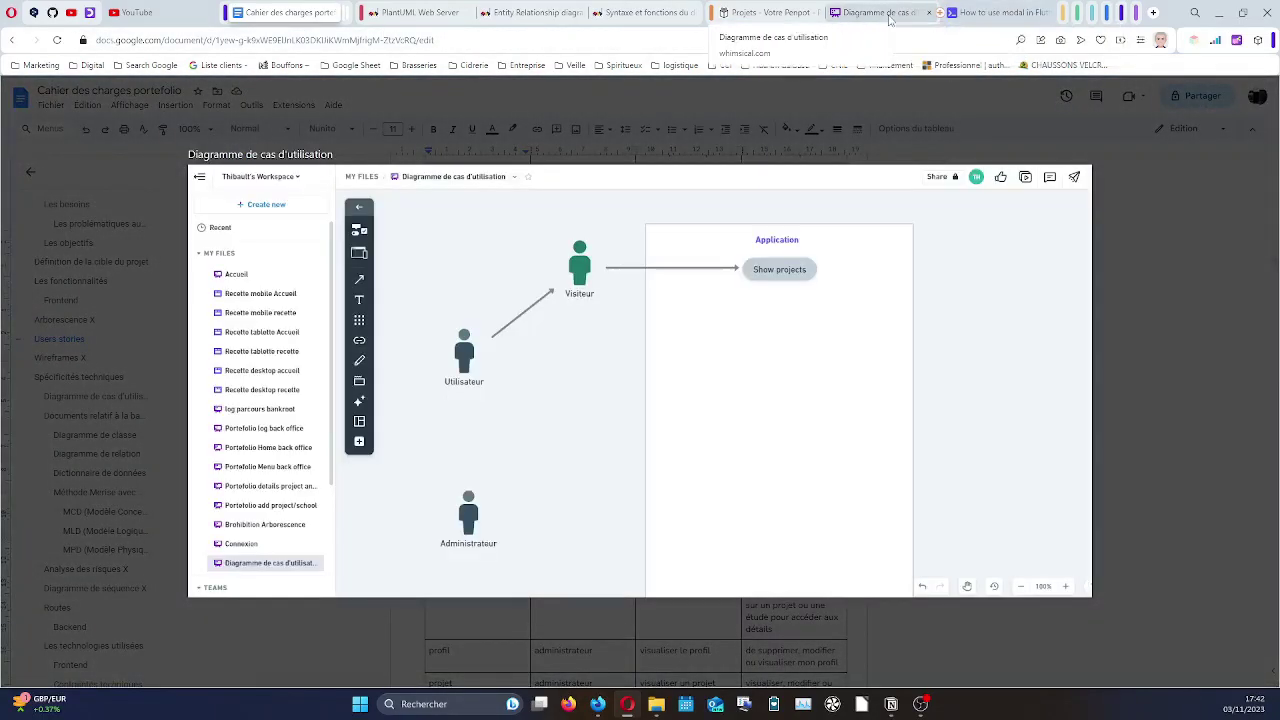
left_click(885, 12)
left_click(816, 237)
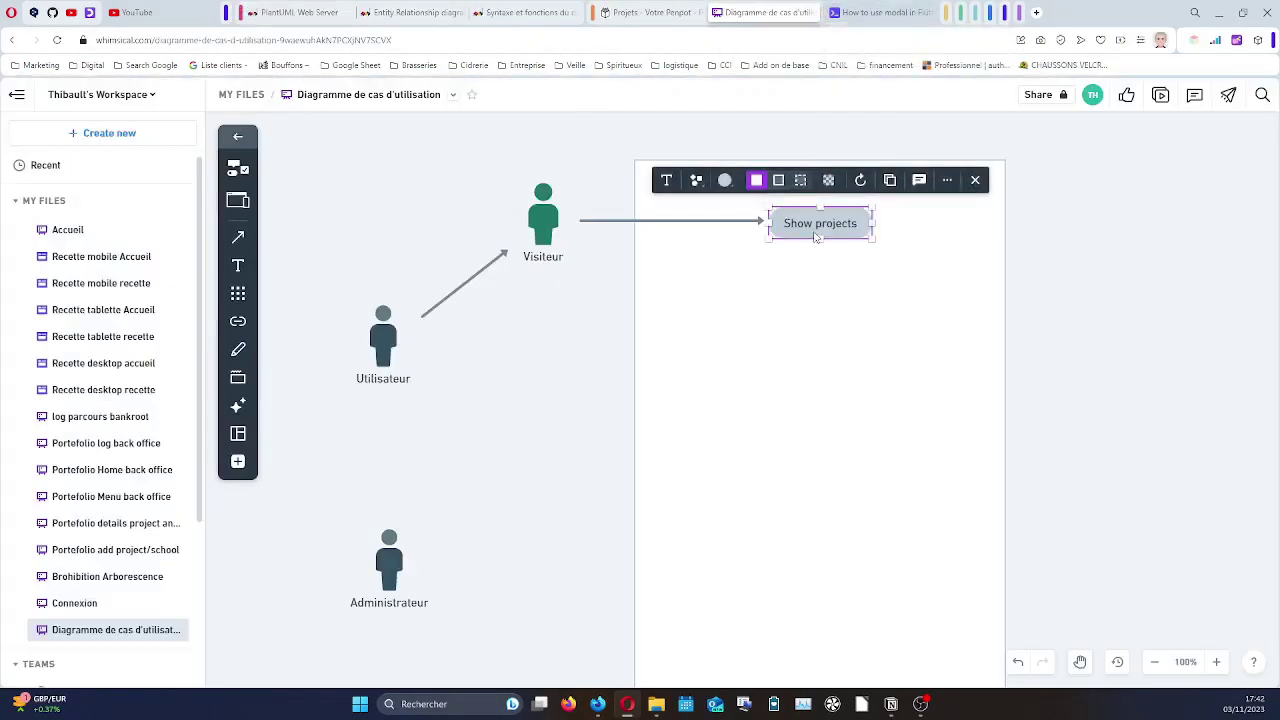
mouse_move(816, 247)
left_mouse_down()
mouse_move(820, 275)
mouse_move(818, 233)
left_mouse_up()
key("ctrl+z")
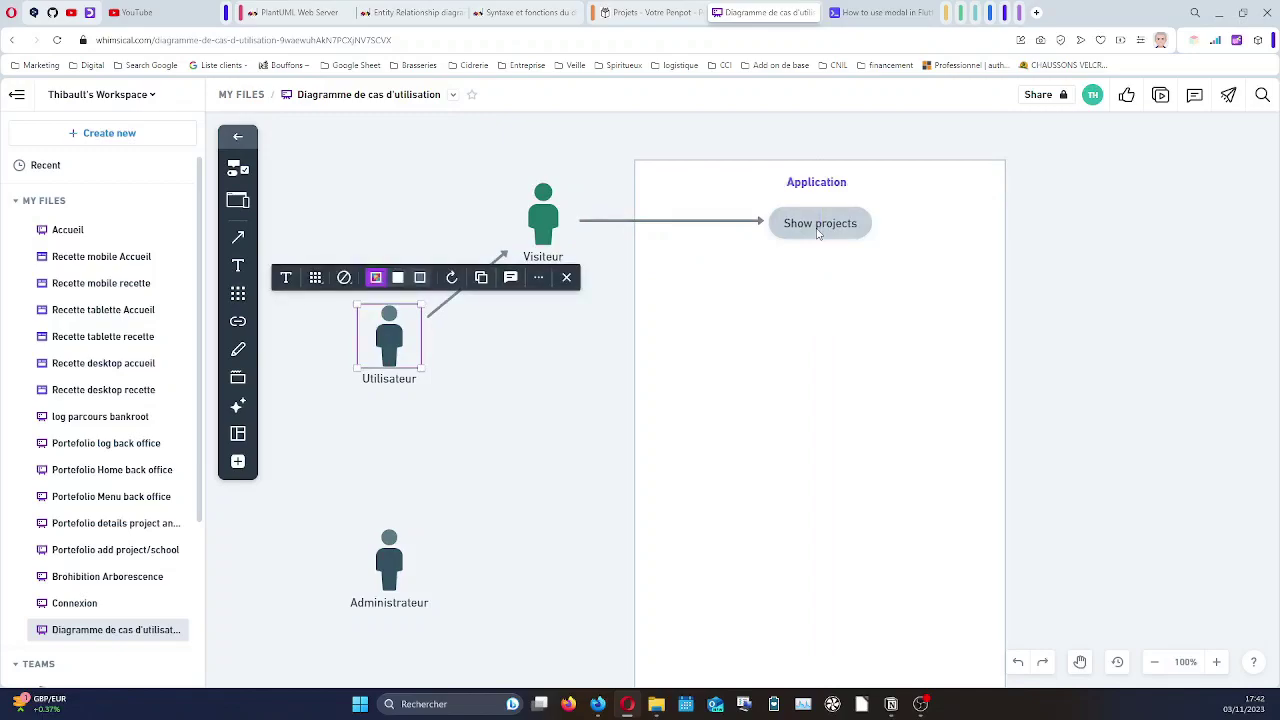
Duplicate the Show projects pill just beneath the original and label the copy "Show organisations".
left_click(818, 233)
left_click_drag(818, 233, 810, 280)
double_click(857, 272)
type("organisati")
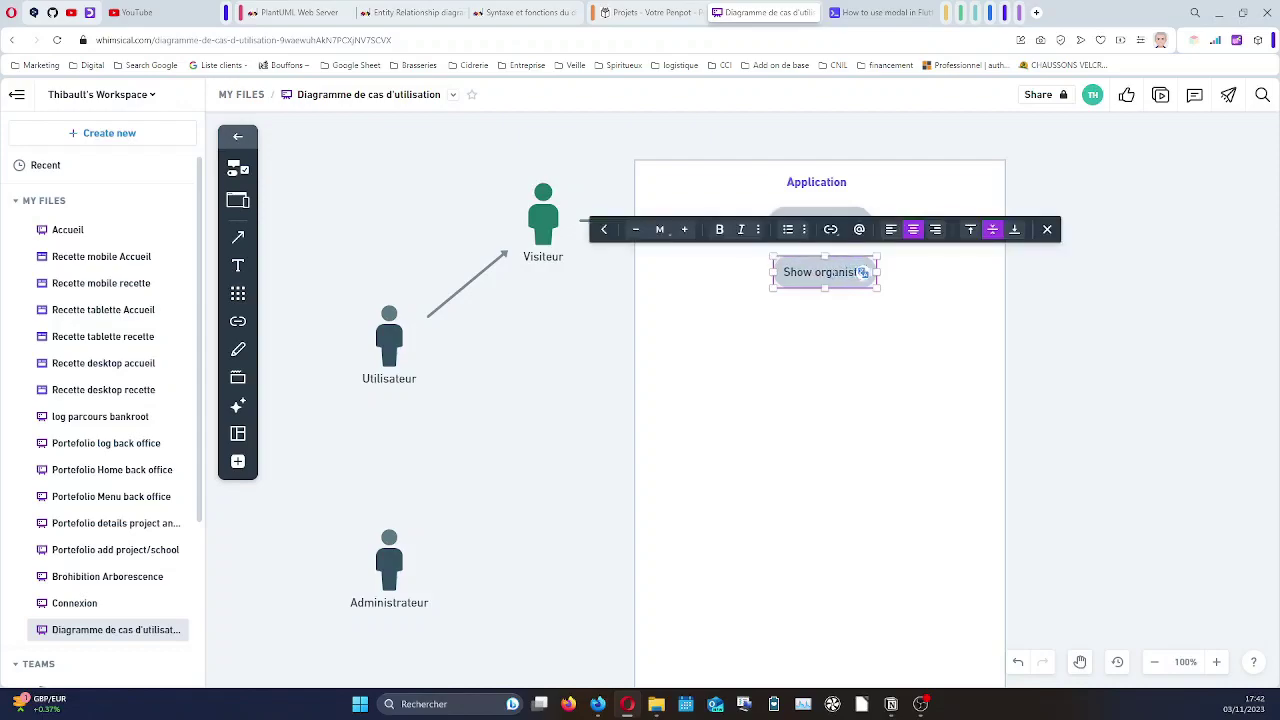
type("o")
key("BackSpace")
key("BackSpace")
key("BackSpace")
key("BackSpace")
type("sations")
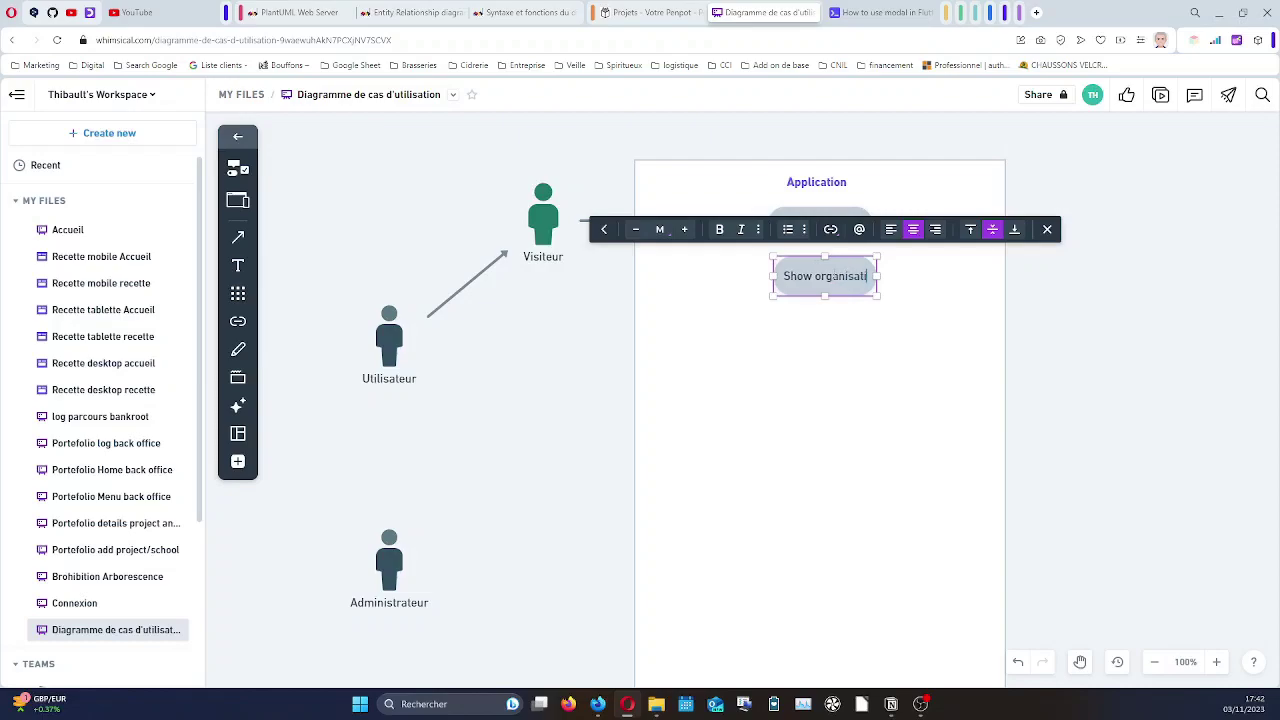
left_click(572, 324)
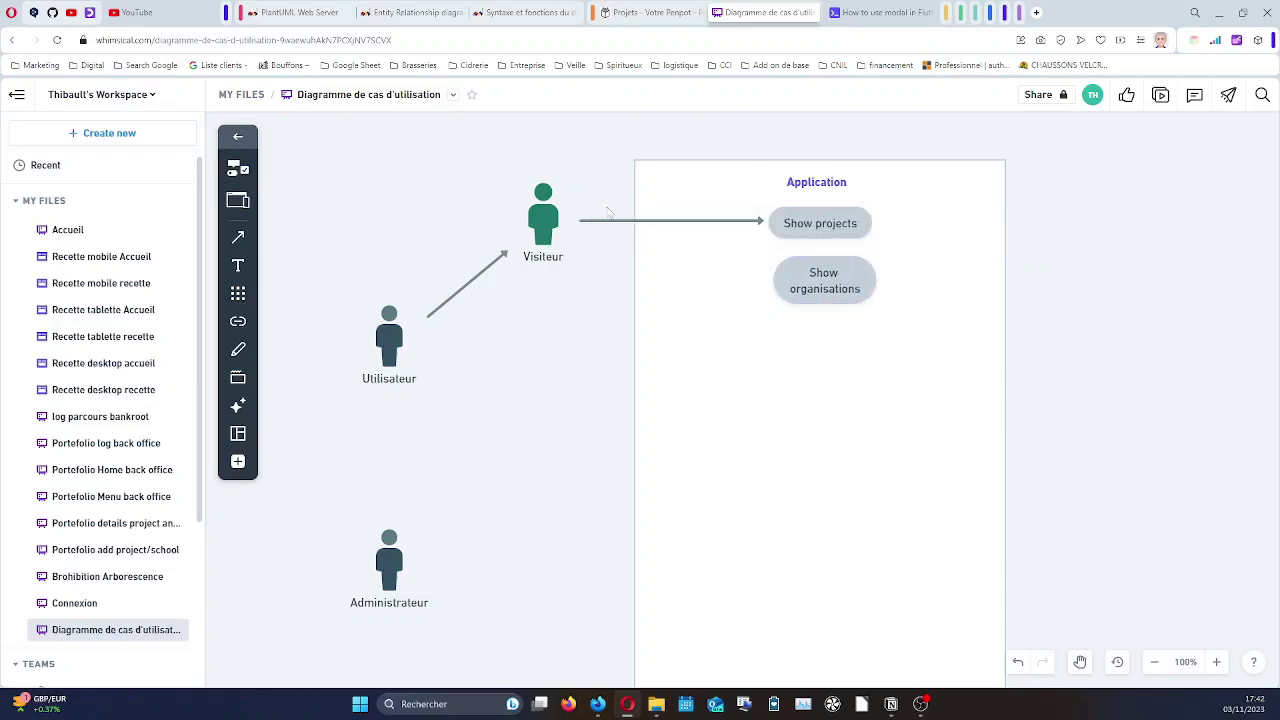
Draw an arrow from the Visiteur actor to the Show organisations pill and widen the pill so its label fits on one line.
left_click(238, 237)
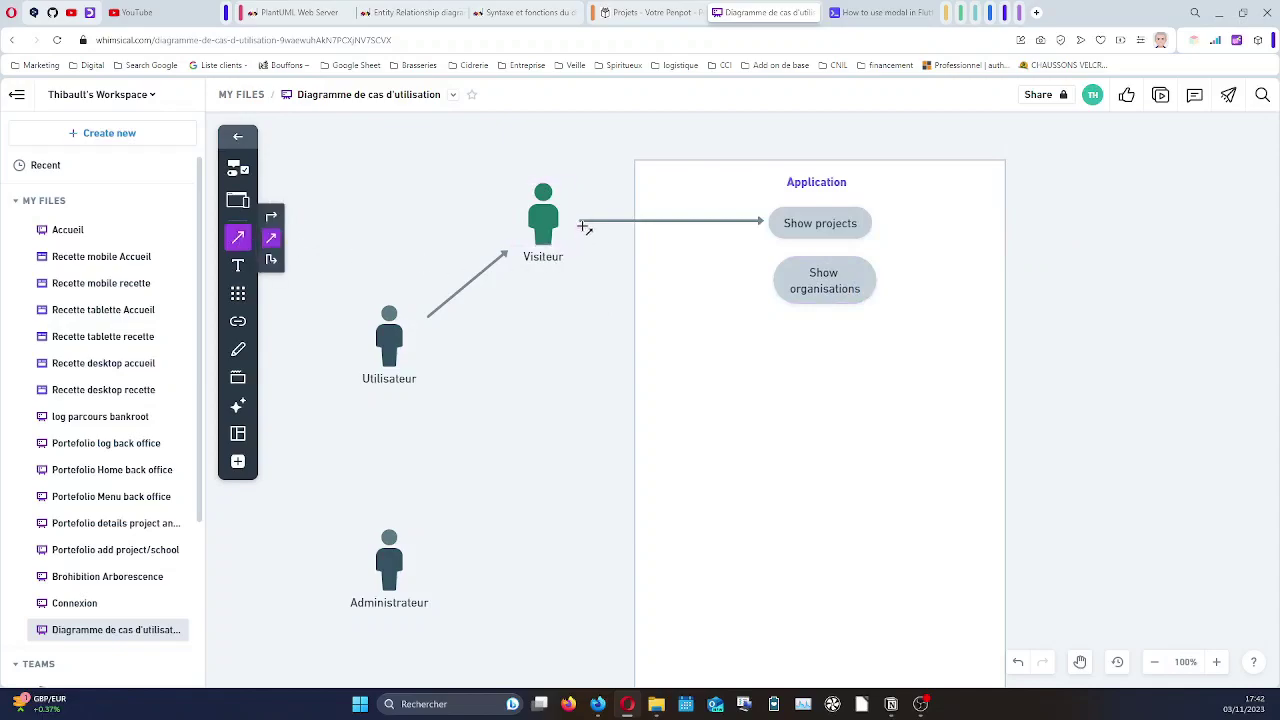
left_click_drag(583, 223, 781, 284)
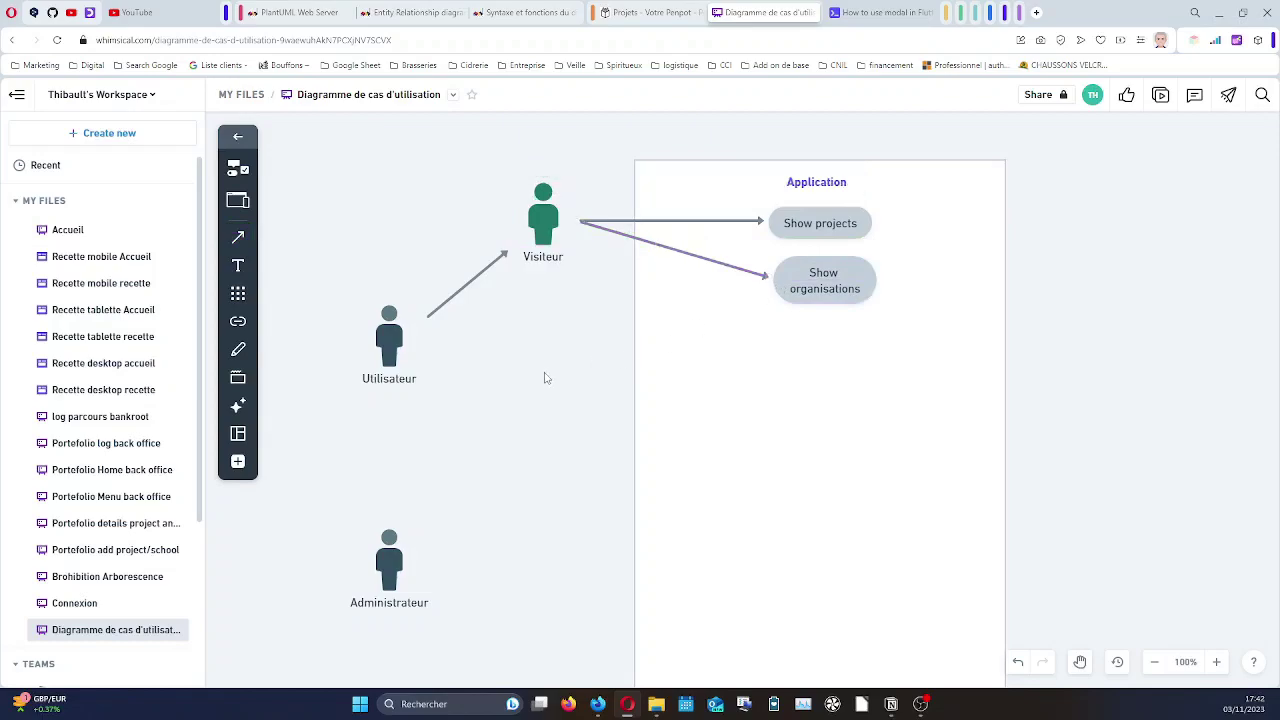
left_click(856, 290)
left_click_drag(877, 280, 915, 281)
left_click(1121, 358)
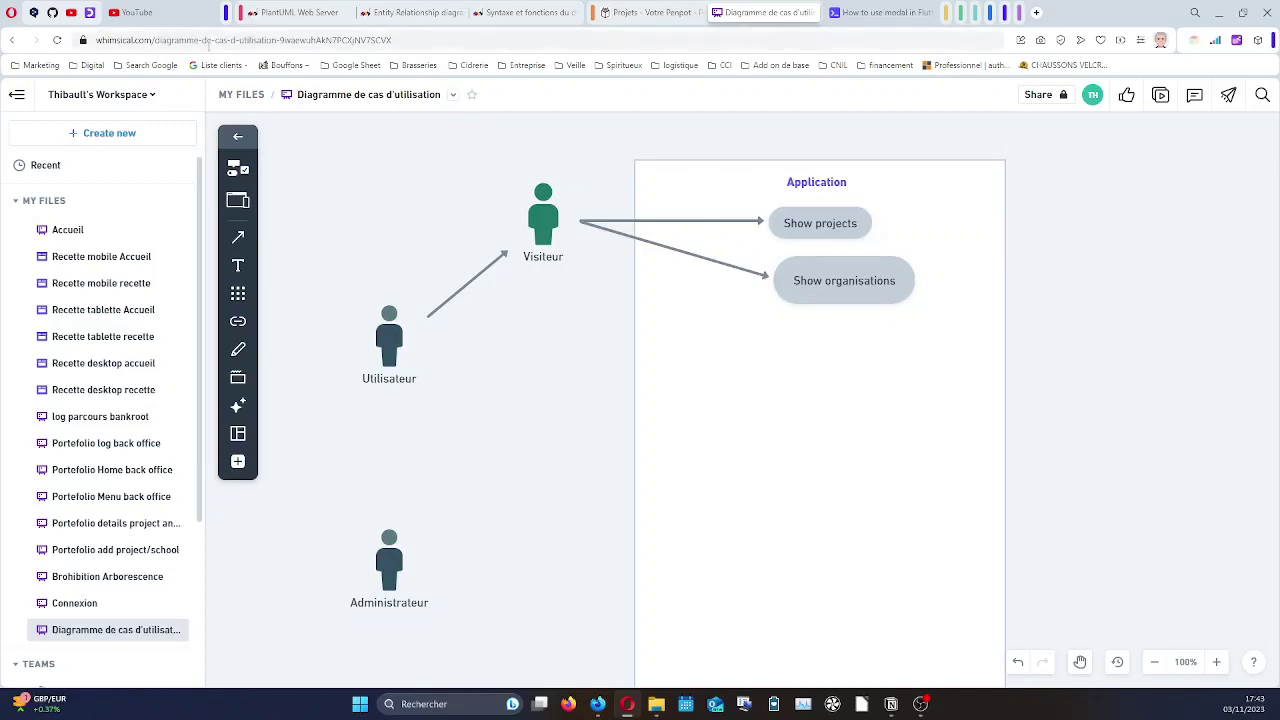
Switch to the Cahier des charges portefolio document to check the Users stories table, and return to the Whimsical use case diagram.
mouse_move(226, 15)
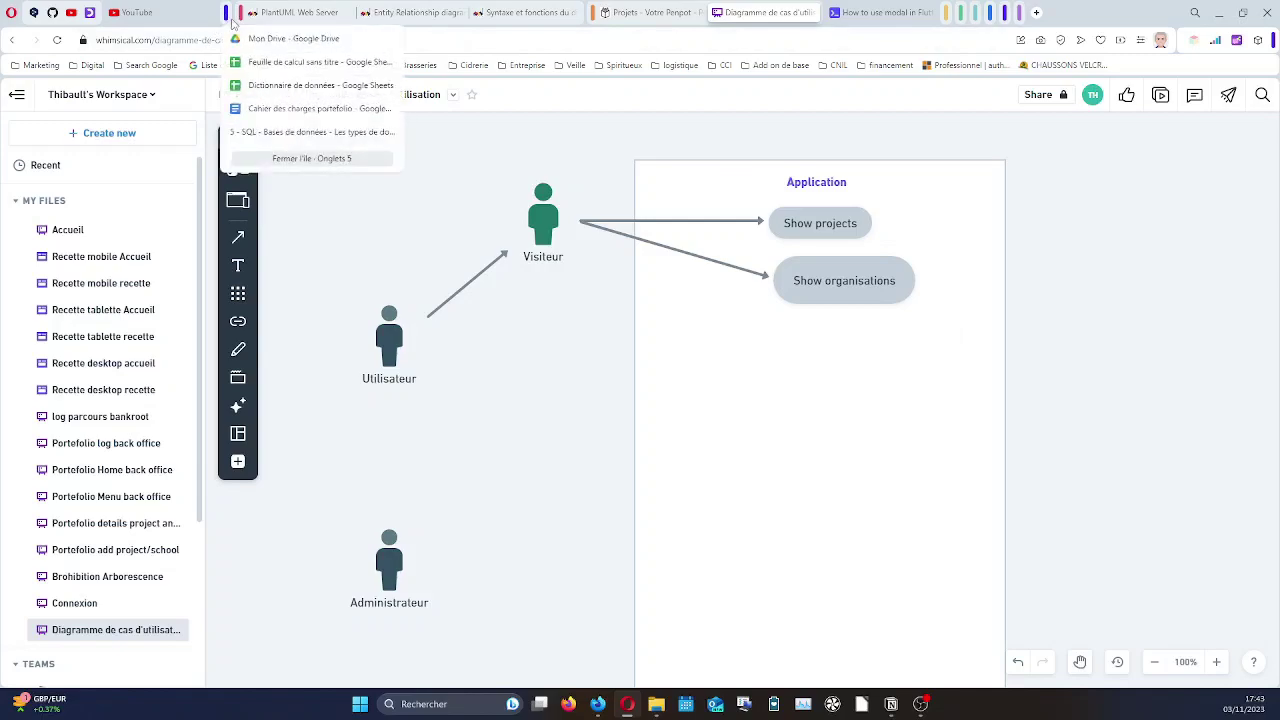
left_click(285, 107)
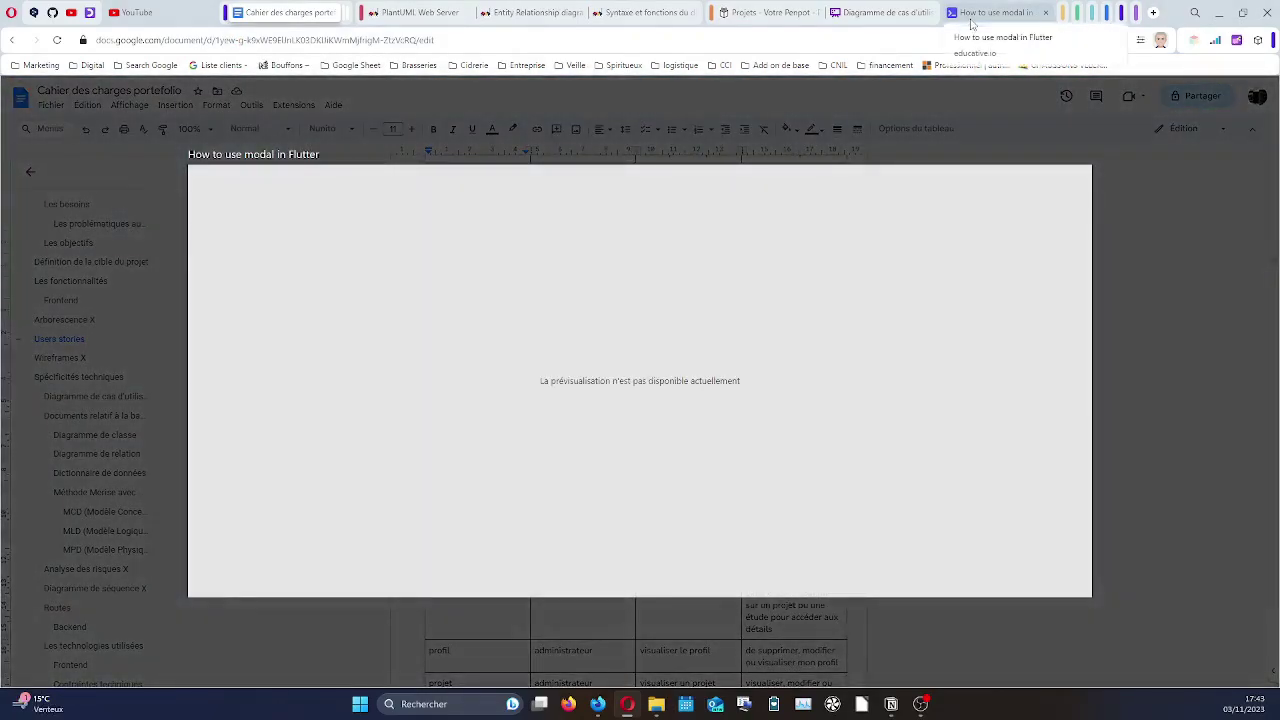
left_click(970, 14)
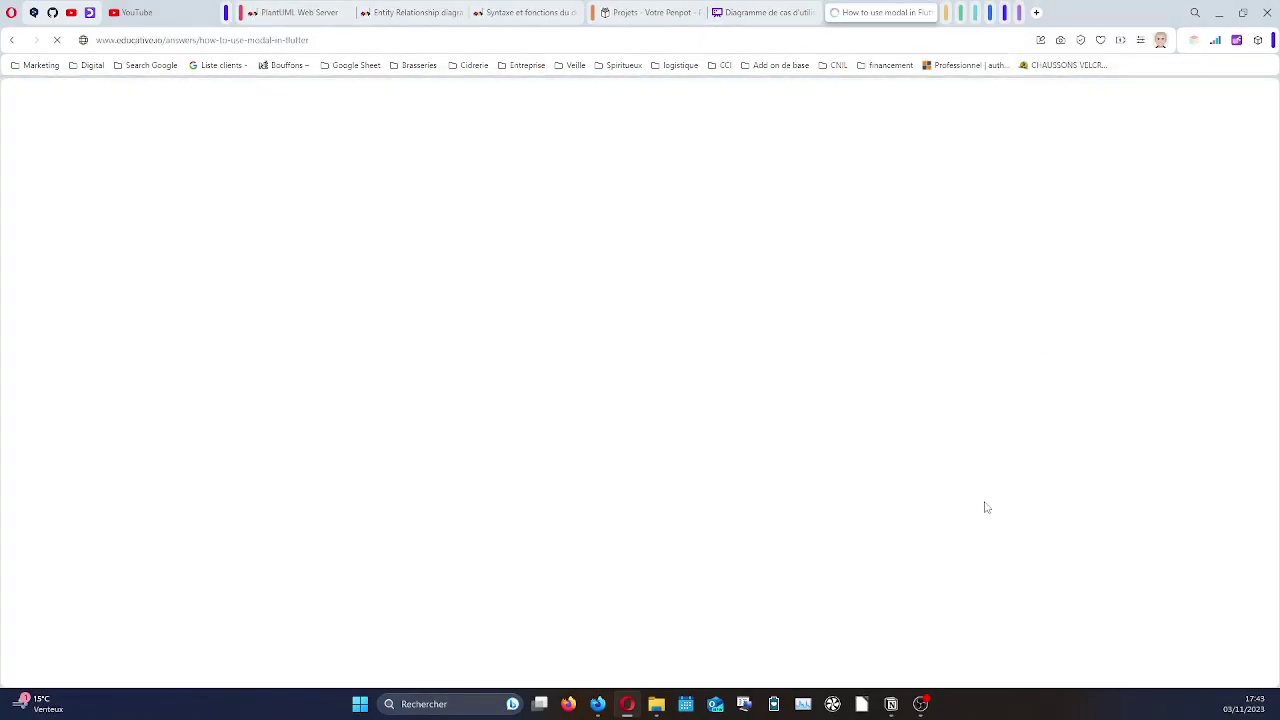
left_click(762, 13)
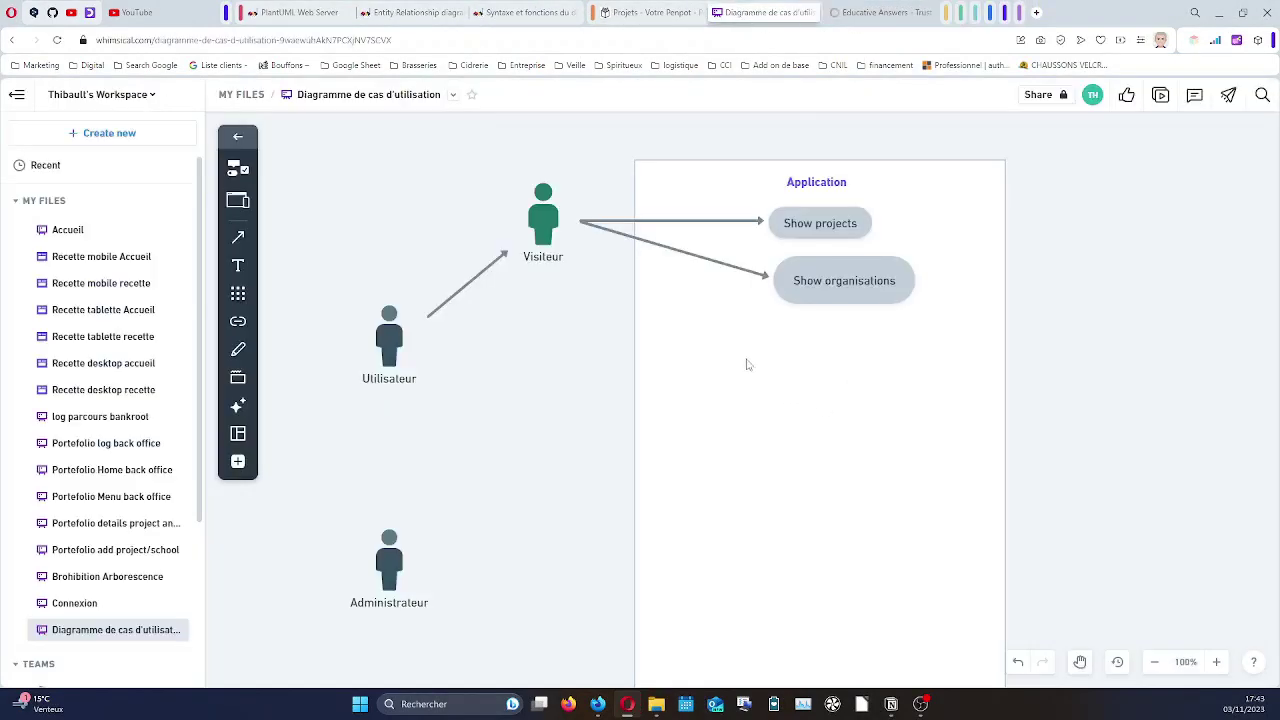
Align the Show organisations pill beneath Show projects along their starting edge and reduce its height to match.
left_click_drag(821, 283, 815, 280)
left_click(816, 281)
left_click_drag(839, 301, 838, 289)
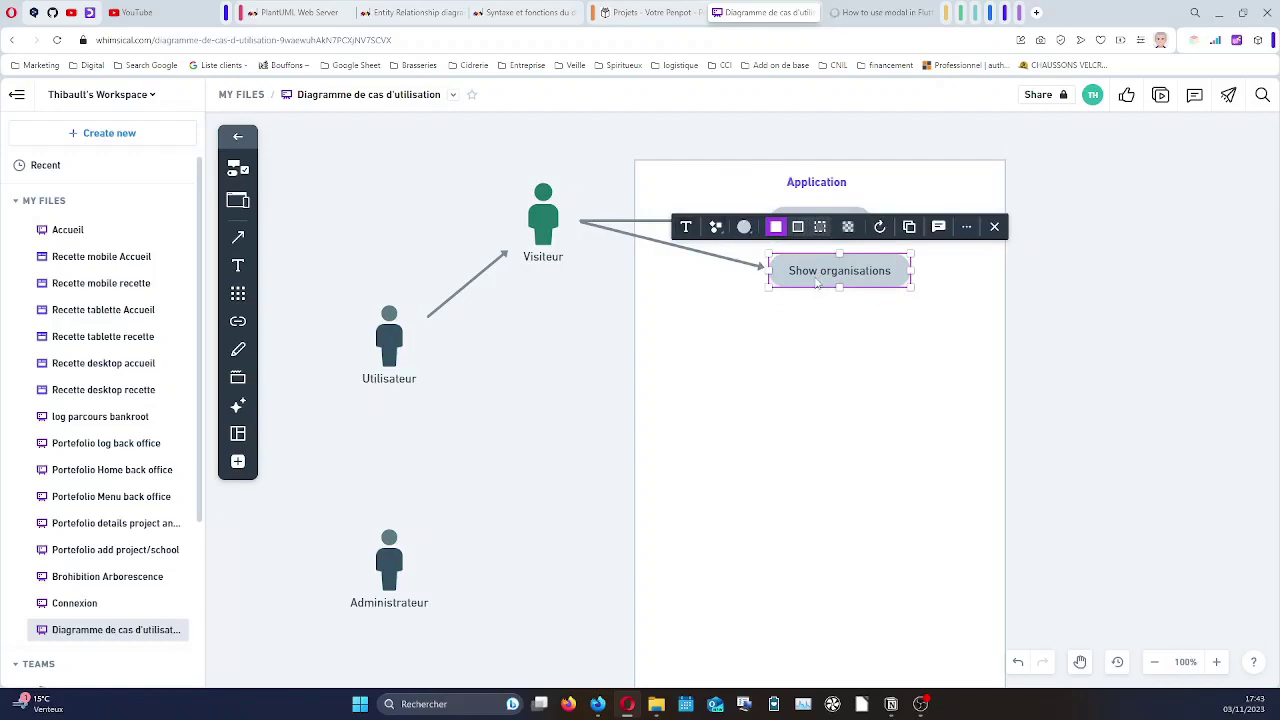
left_click(817, 283)
left_click(826, 349)
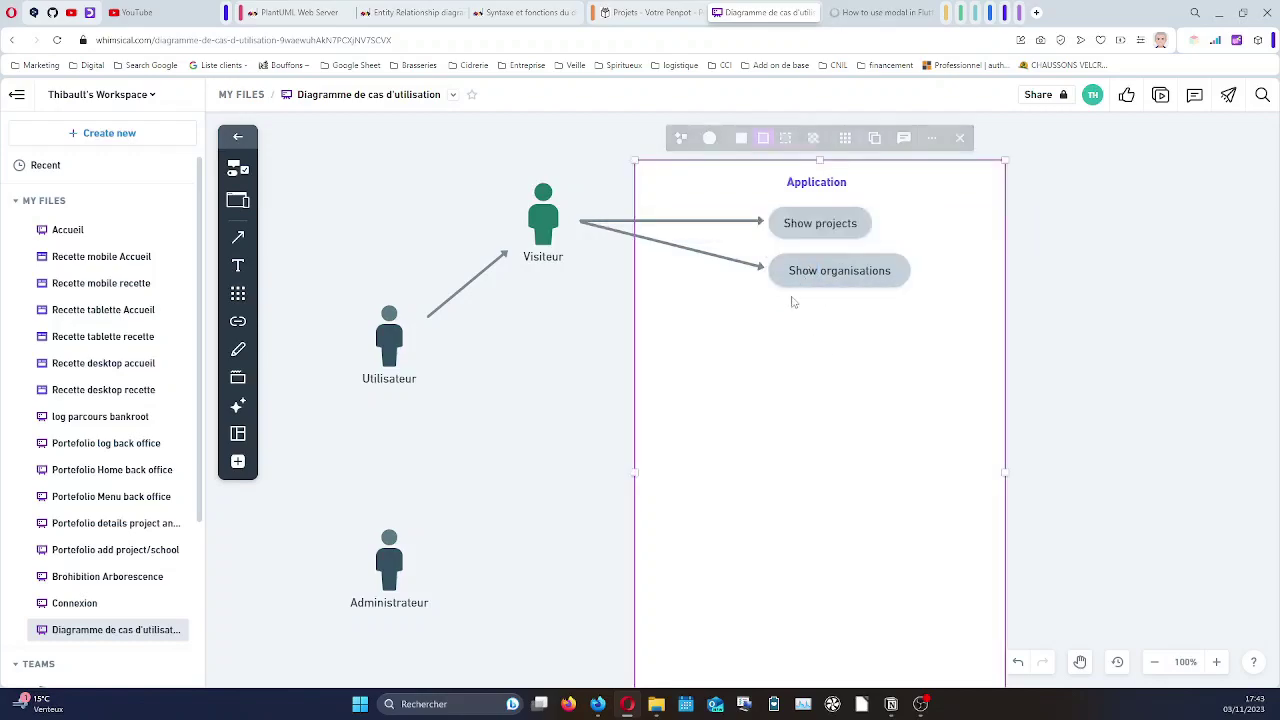
Duplicate the Show organisations pill just beneath the original and label the copy "Sign in".
left_click(792, 285)
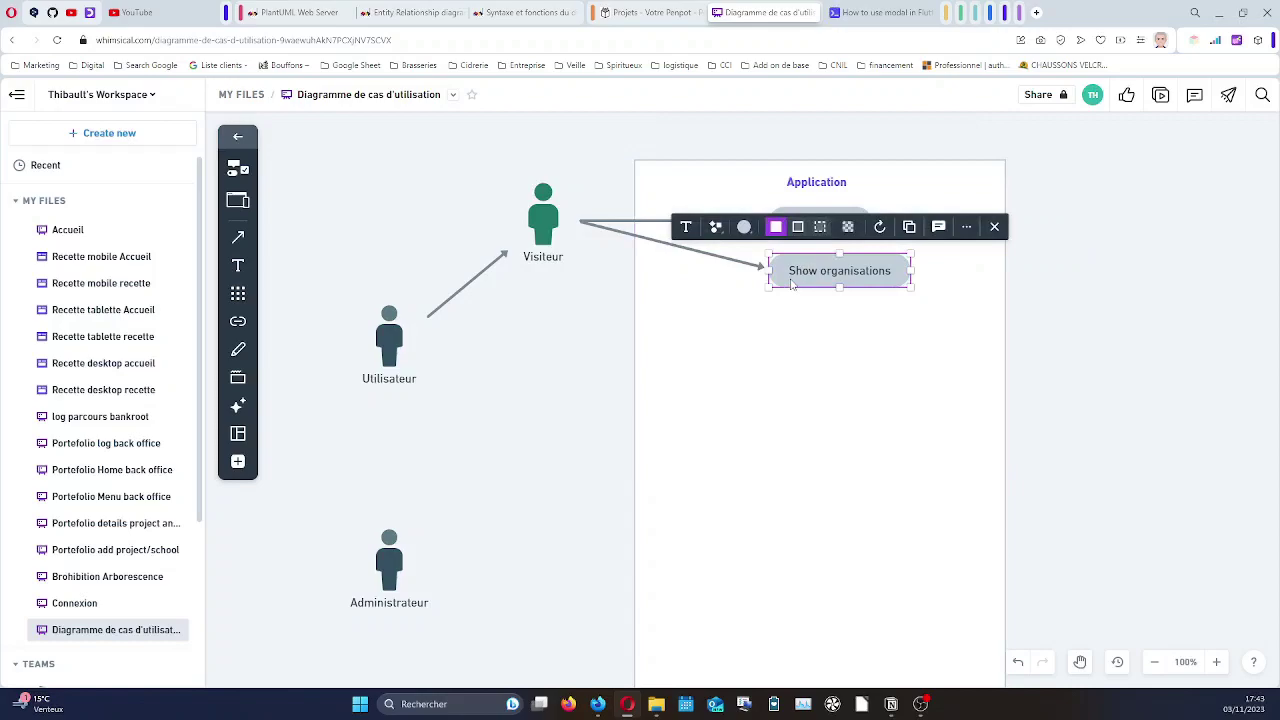
key("ctrl+d")
left_click_drag(840, 300, 818, 316)
double_click(845, 316)
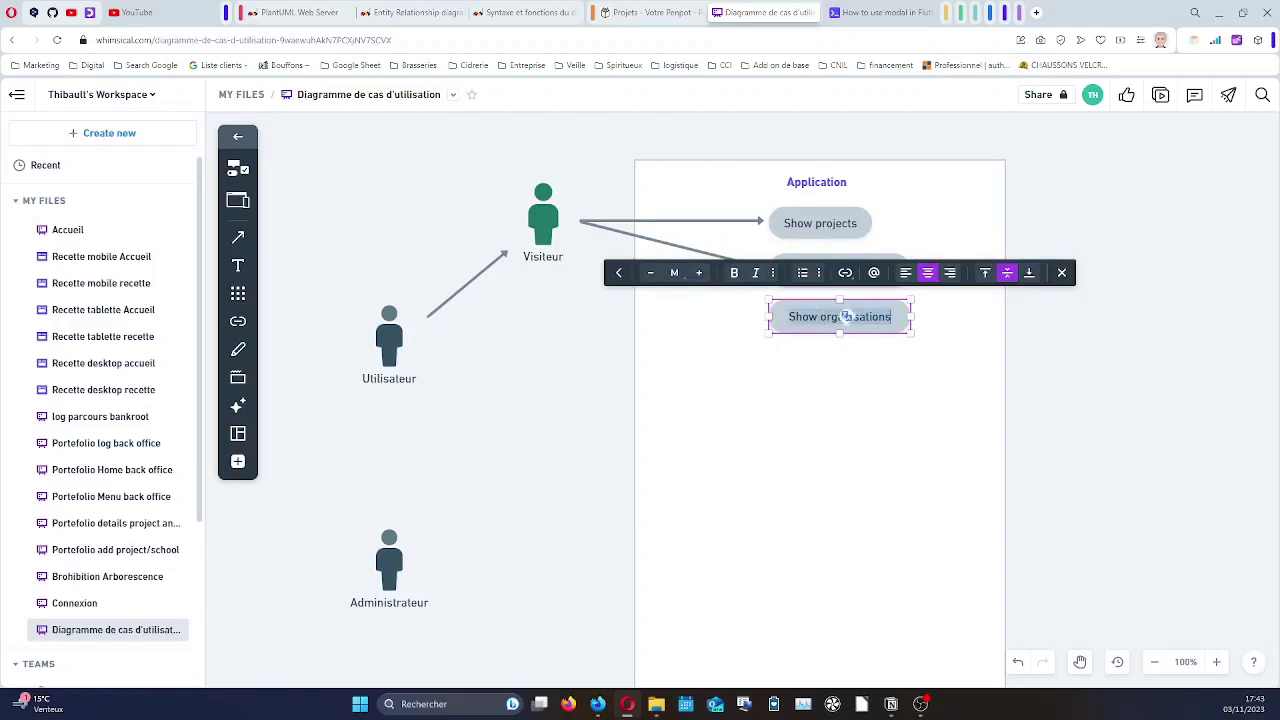
key("ctrl+a")
type("Si")
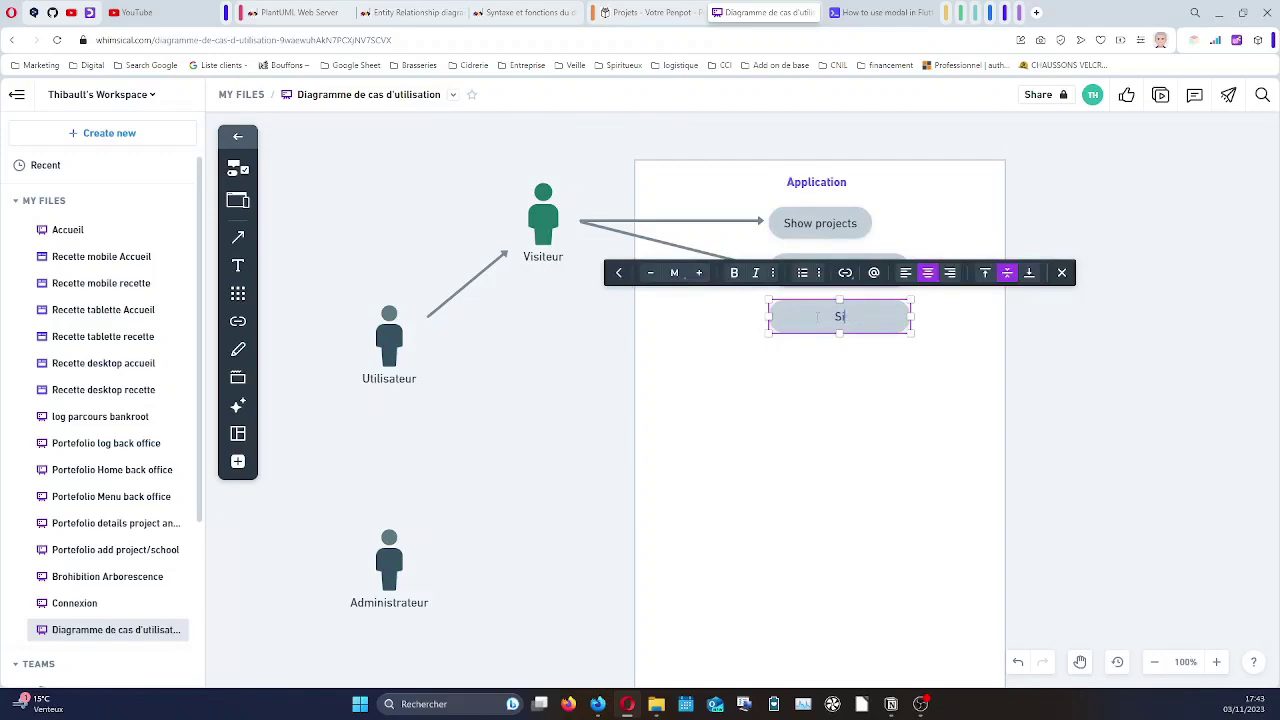
type("gn in")
left_click(766, 343)
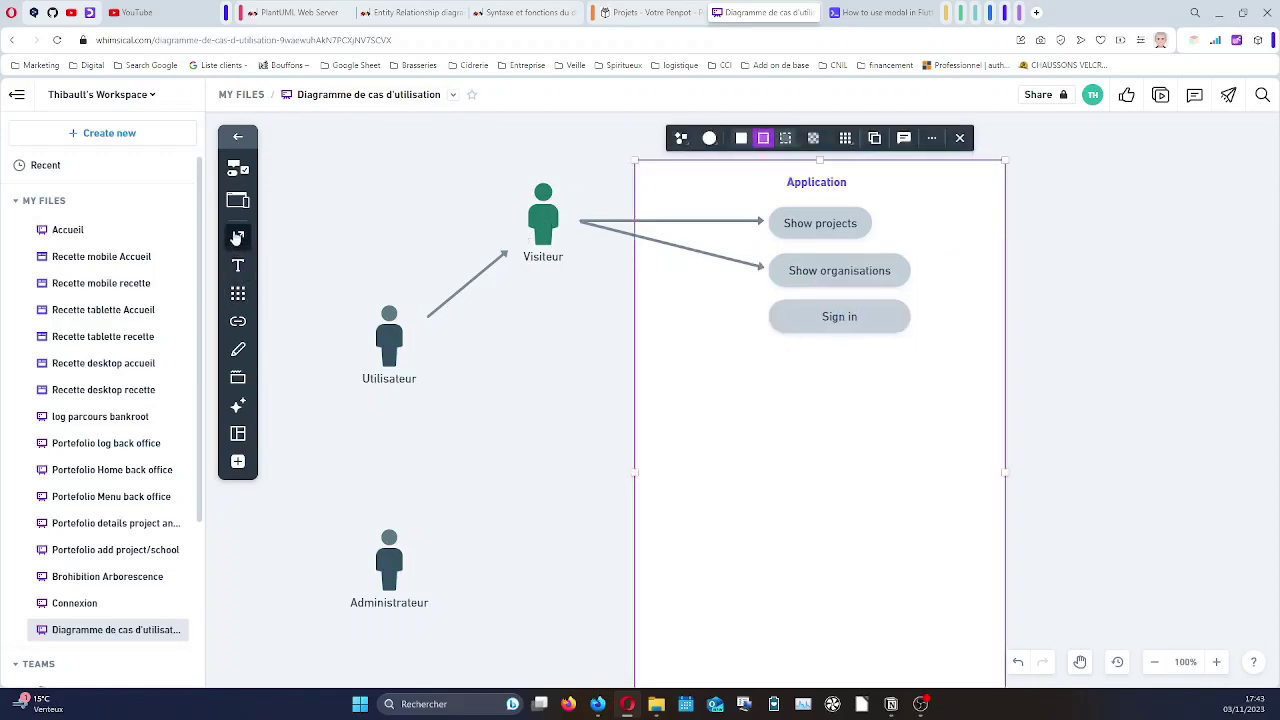
Draw an arrow from the Visiteur actor to the Sign in pill.
left_click(238, 237)
left_click_drag(580, 222, 763, 313)
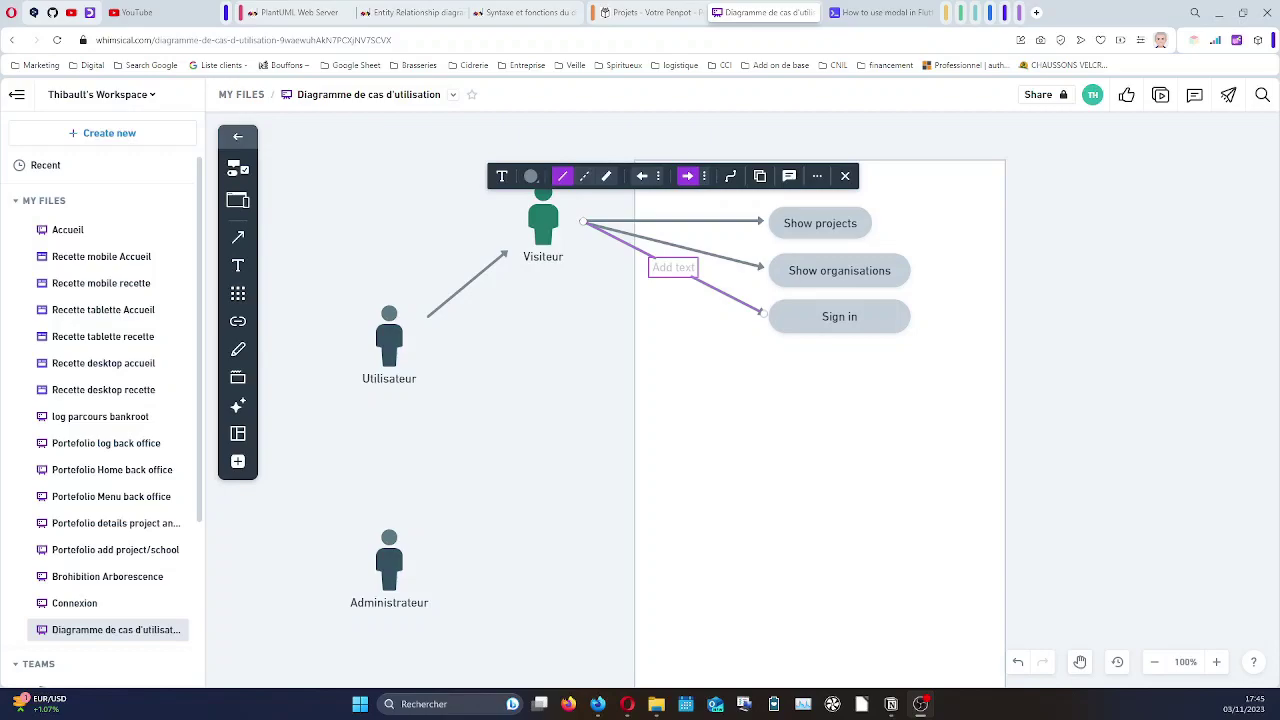
left_click(830, 368)
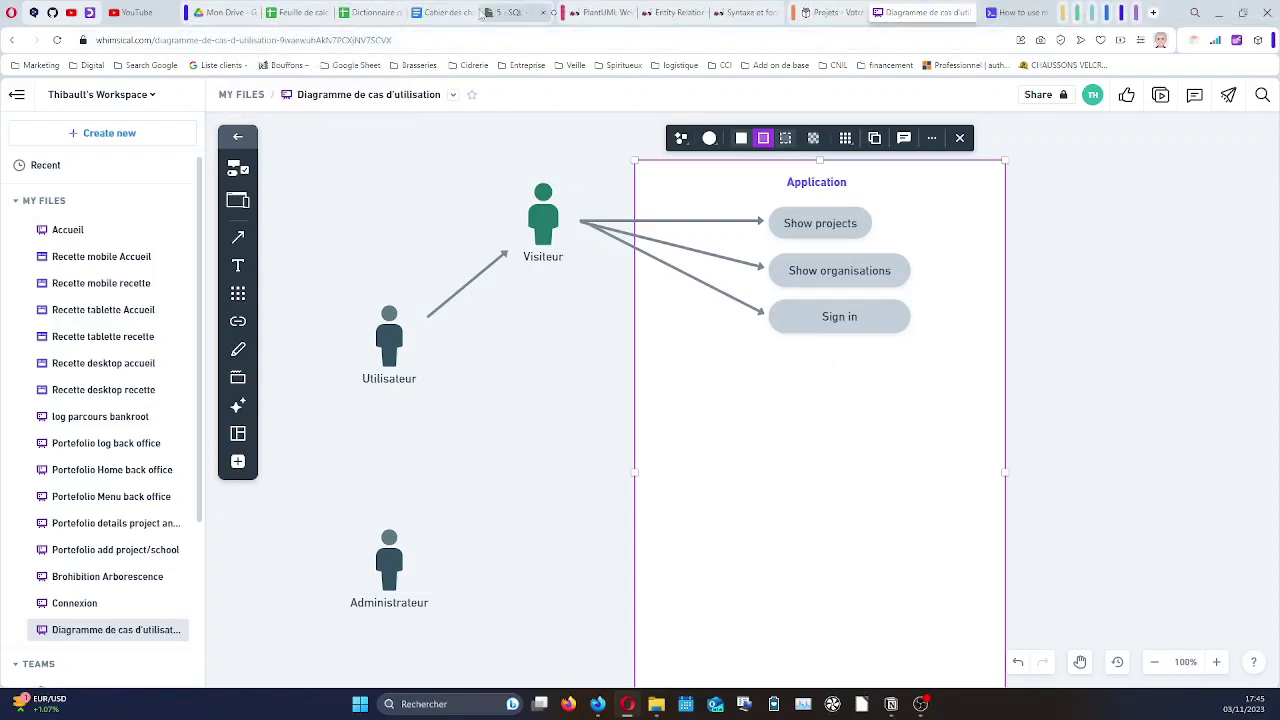
Check the connexion / enregistrement story in the Cahier des charges document, and duplicate the diagram's Sign in pill beneath itself as "Log in".
left_click(446, 12)
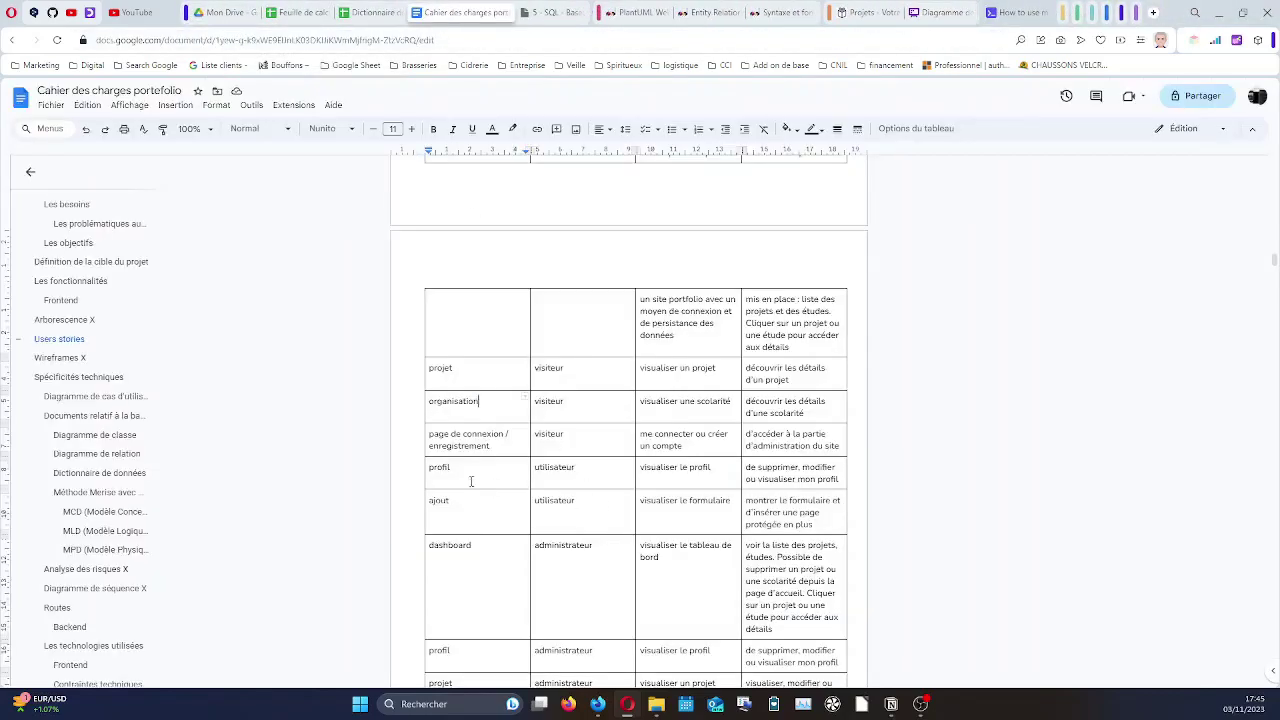
left_click(935, 12)
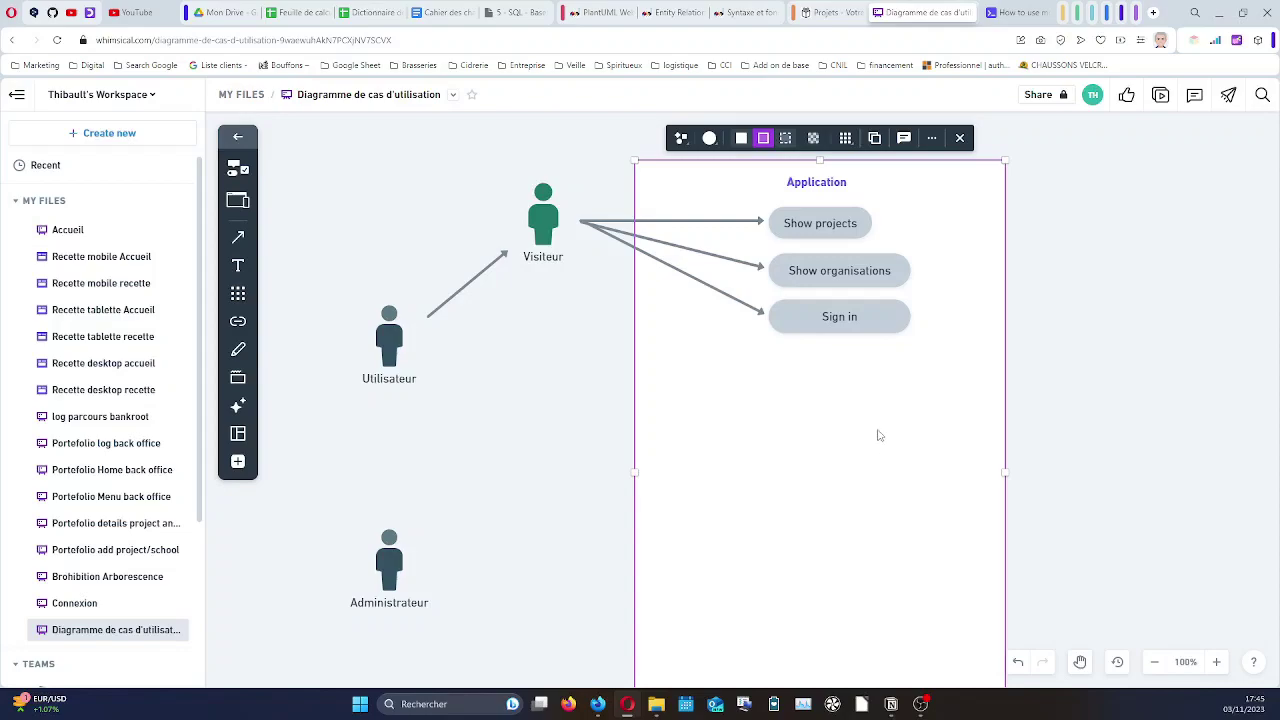
left_click(824, 326)
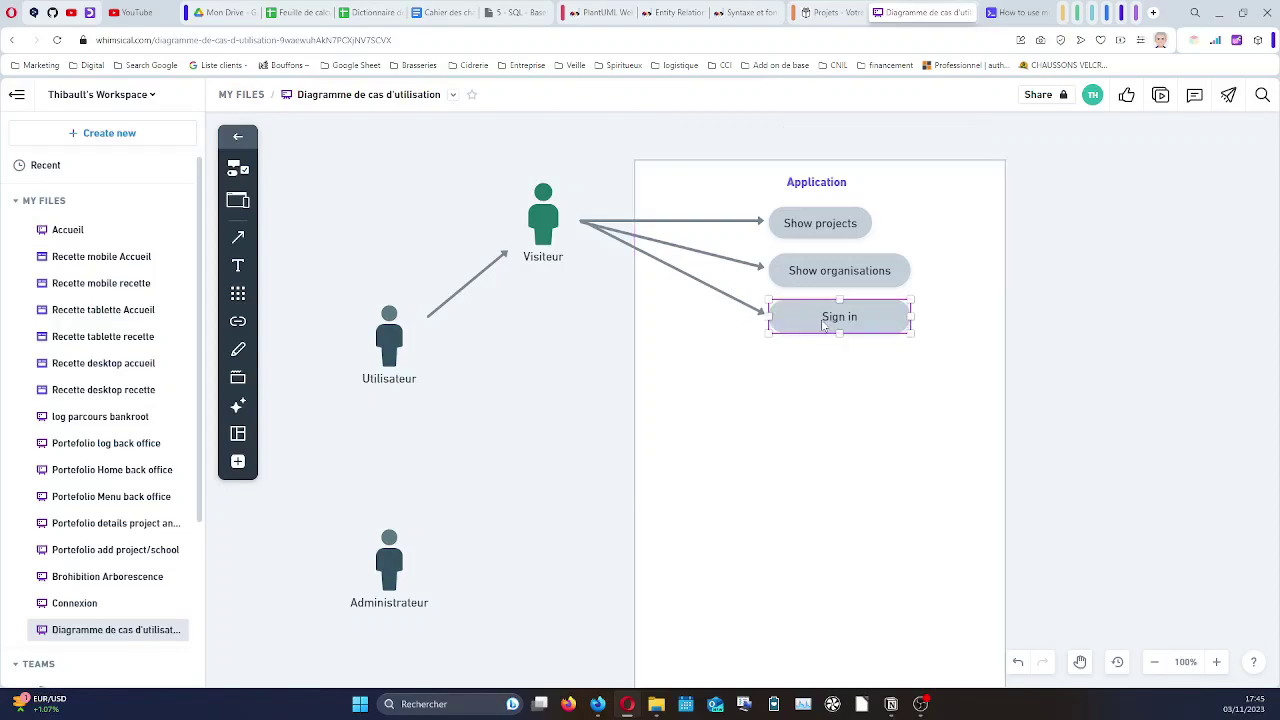
left_click_drag(824, 326, 825, 363)
double_click(826, 362)
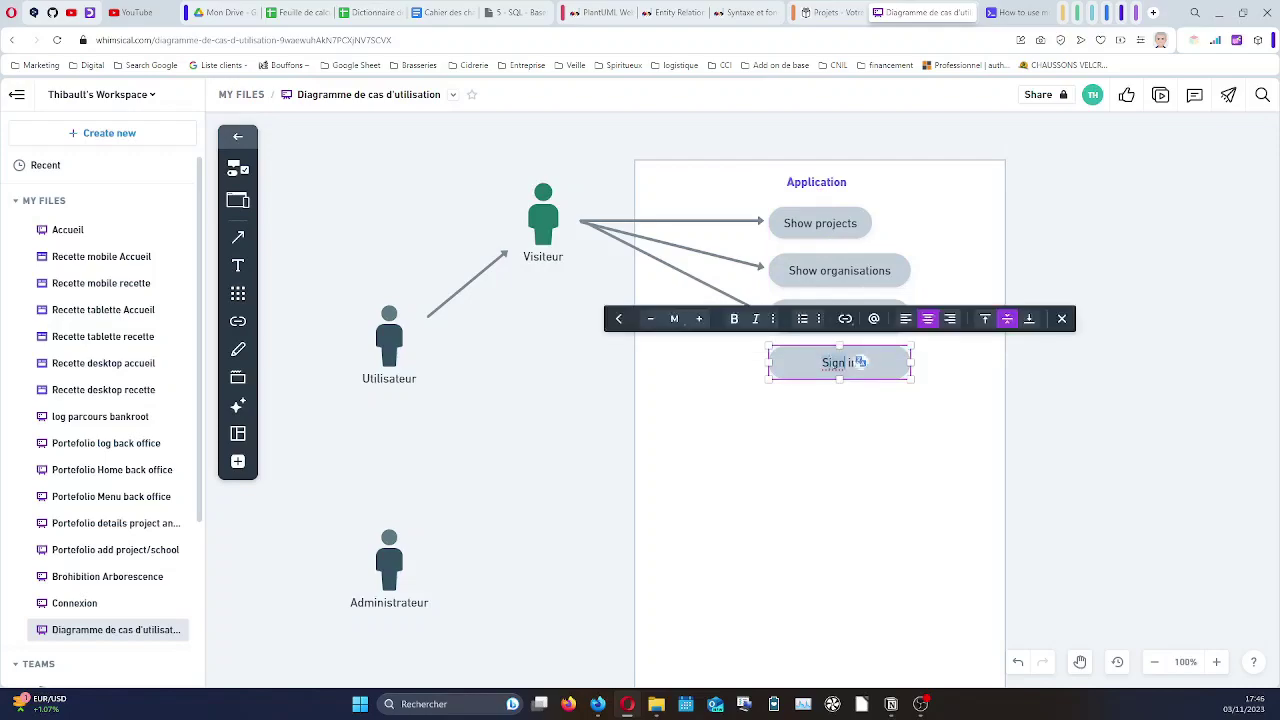
type("Log in")
left_click(926, 167)
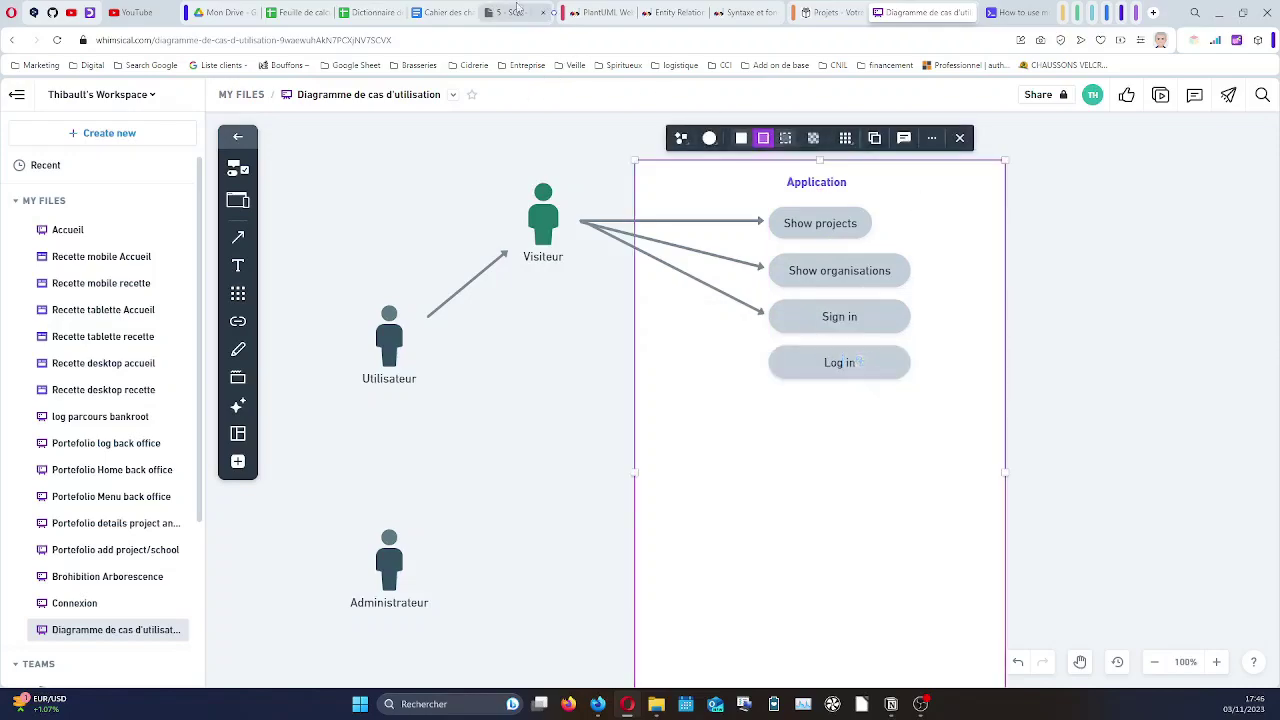
Switch to DeepL and look up the English translations of "se connecter" and "s'enregistrer".
left_click(27, 12)
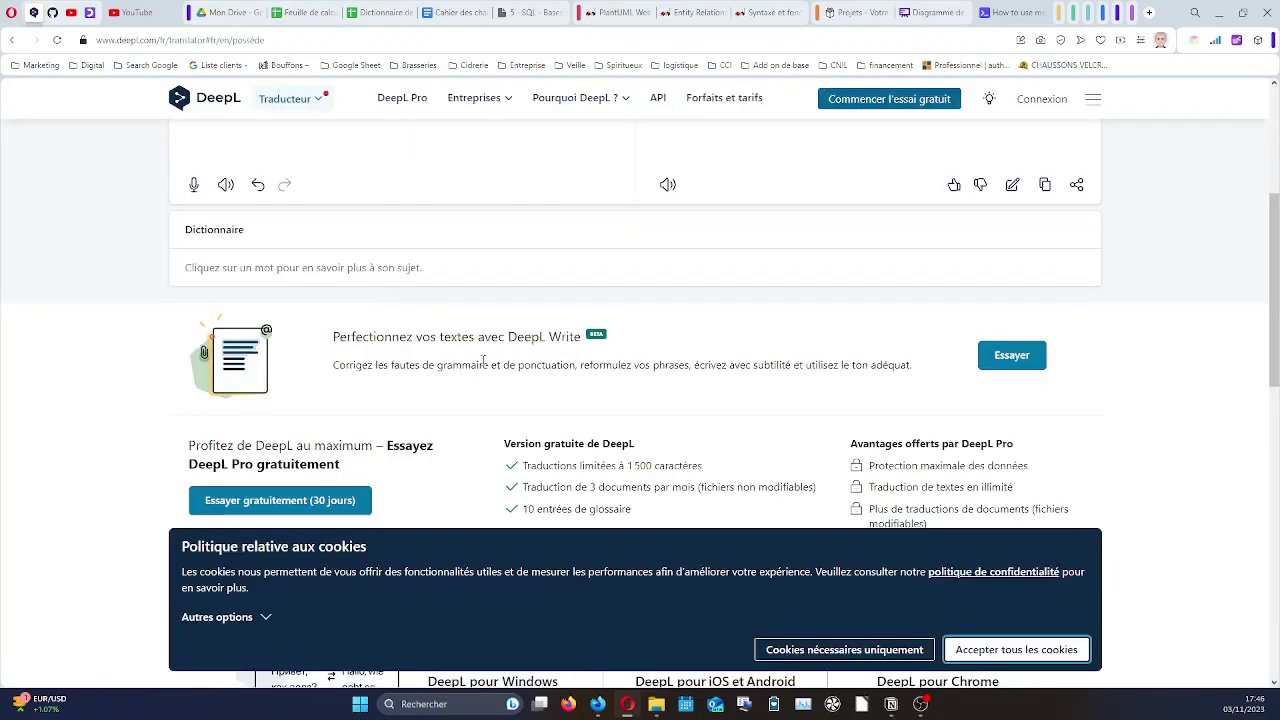
scroll(449, 323, "up", 4)
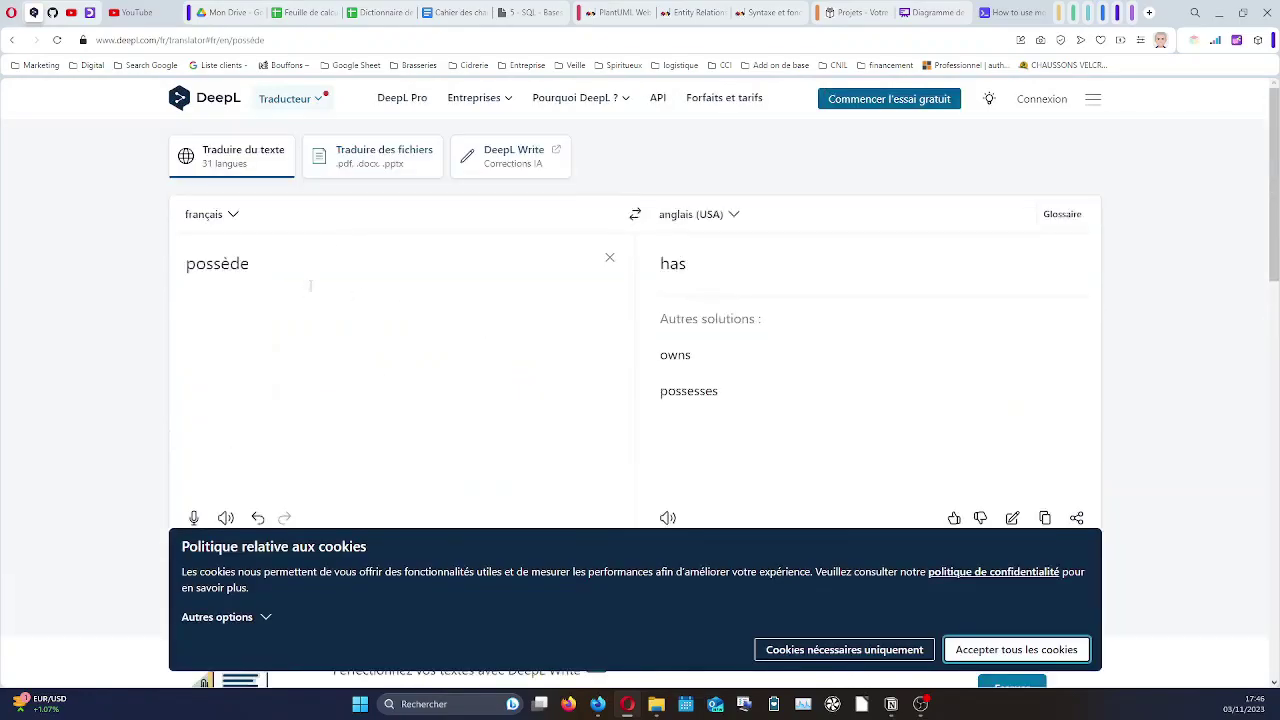
left_click_drag(310, 289, 170, 278)
type("se connecter")
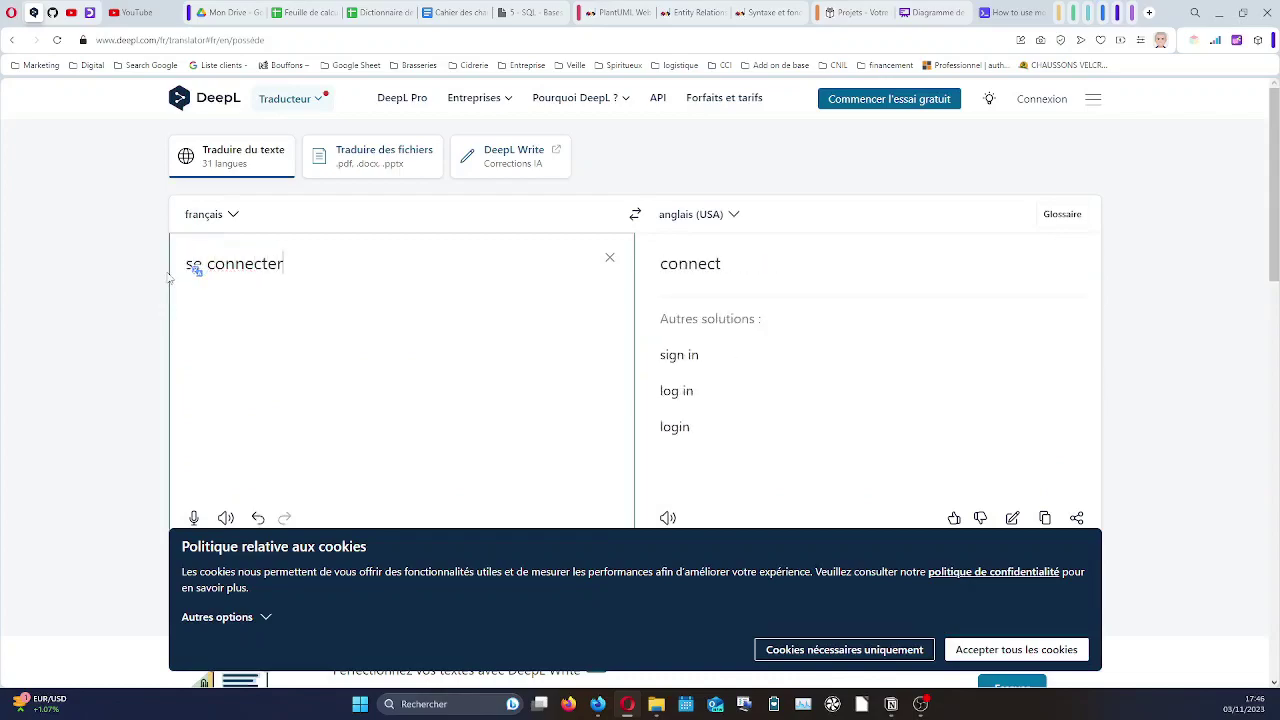
left_click_drag(292, 266, 196, 268)
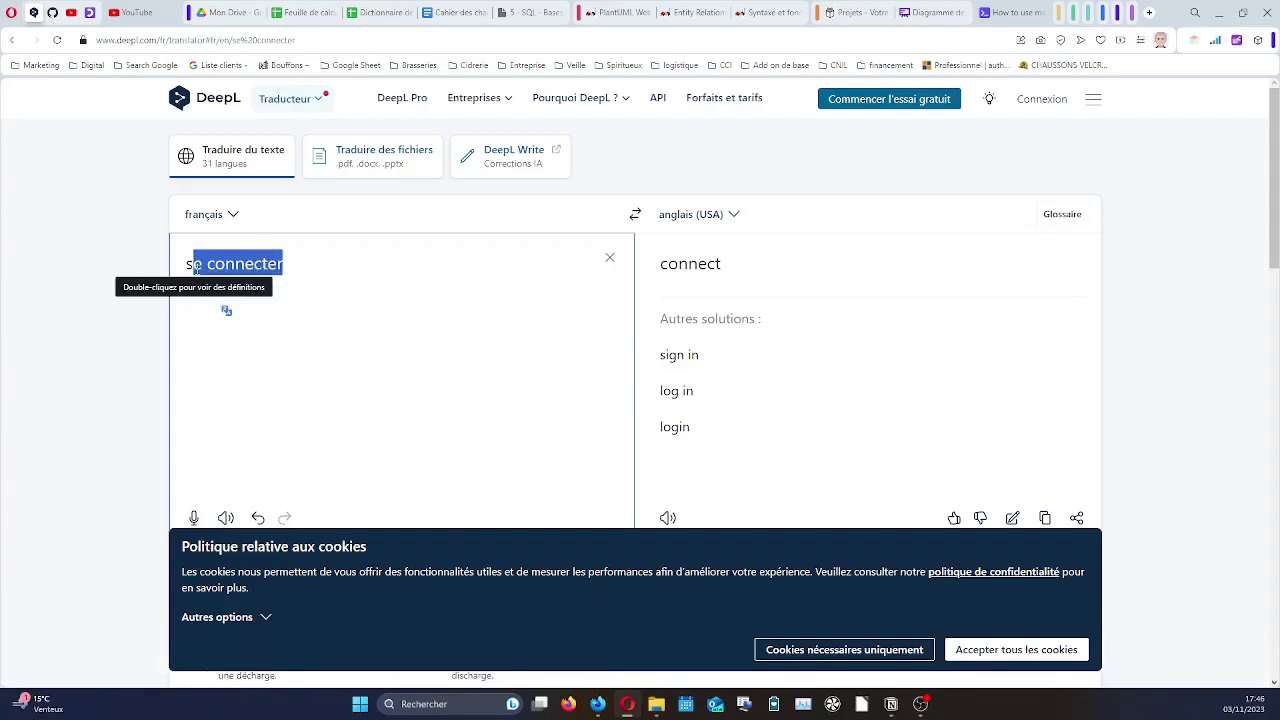
key("BackSpace")
type("'enregister")
key("BackSpace")
key("BackSpace")
type("rer")
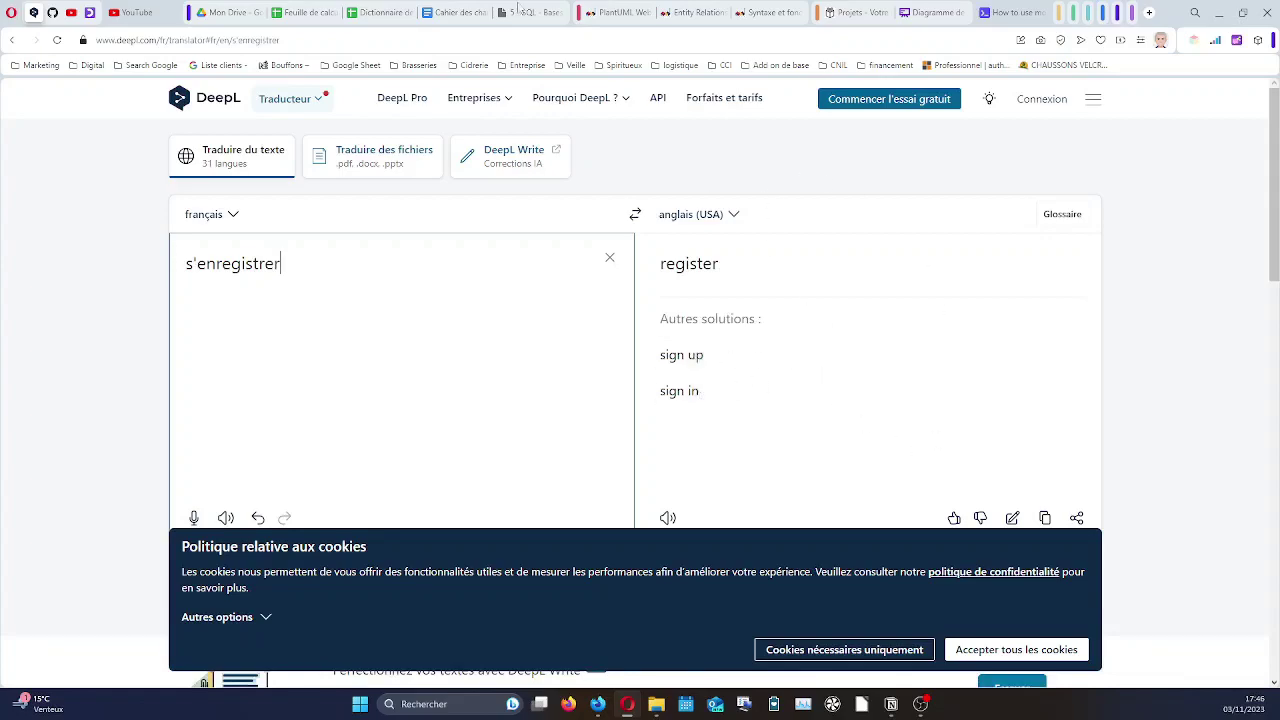
Return to the Whimsical use case diagram and relabel the Log in pill as "Sing up".
left_click(947, 16)
left_click(840, 369)
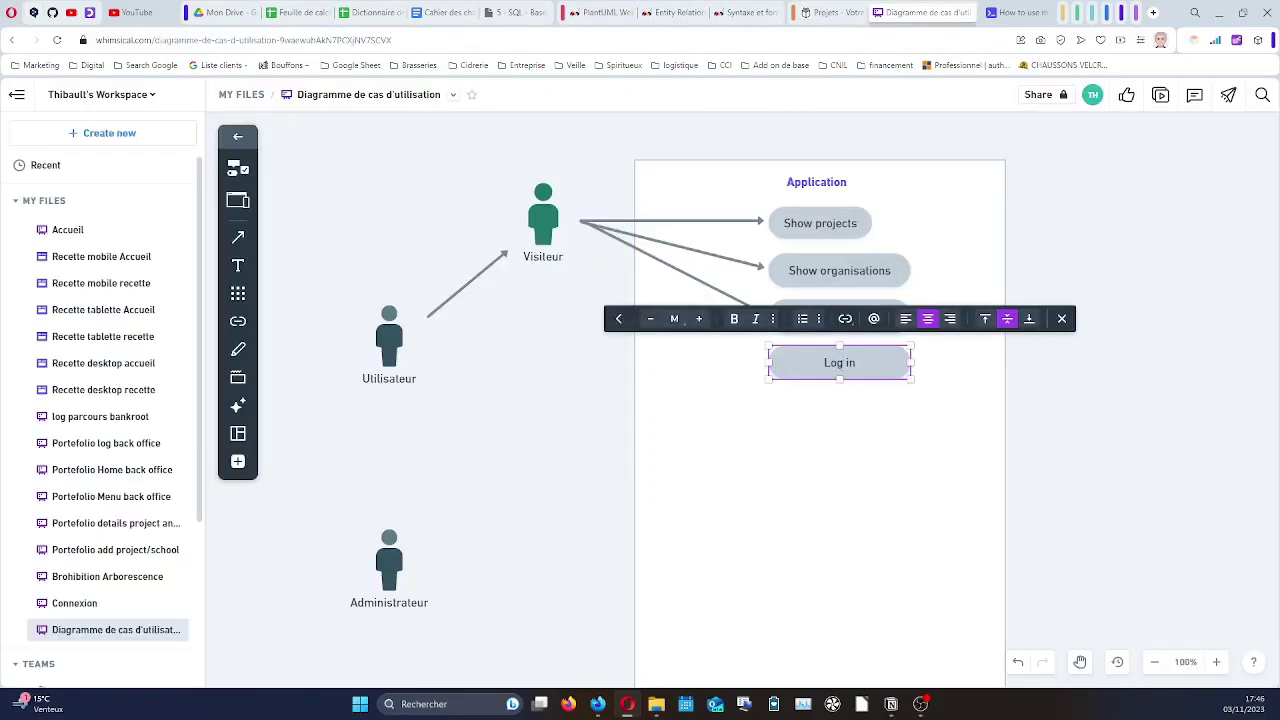
double_click(850, 363)
type("Sign")
type(" up")
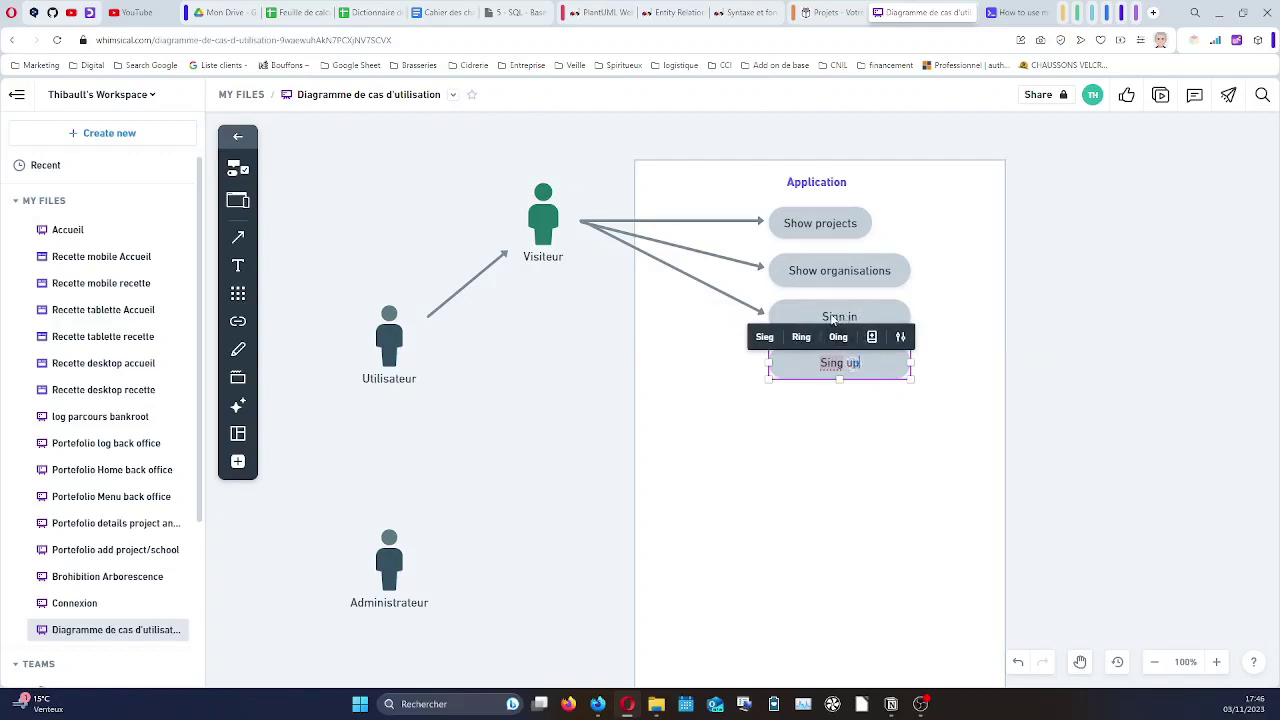
Relabel the Sign in pill as "Login".
left_click(840, 320)
double_click(848, 318)
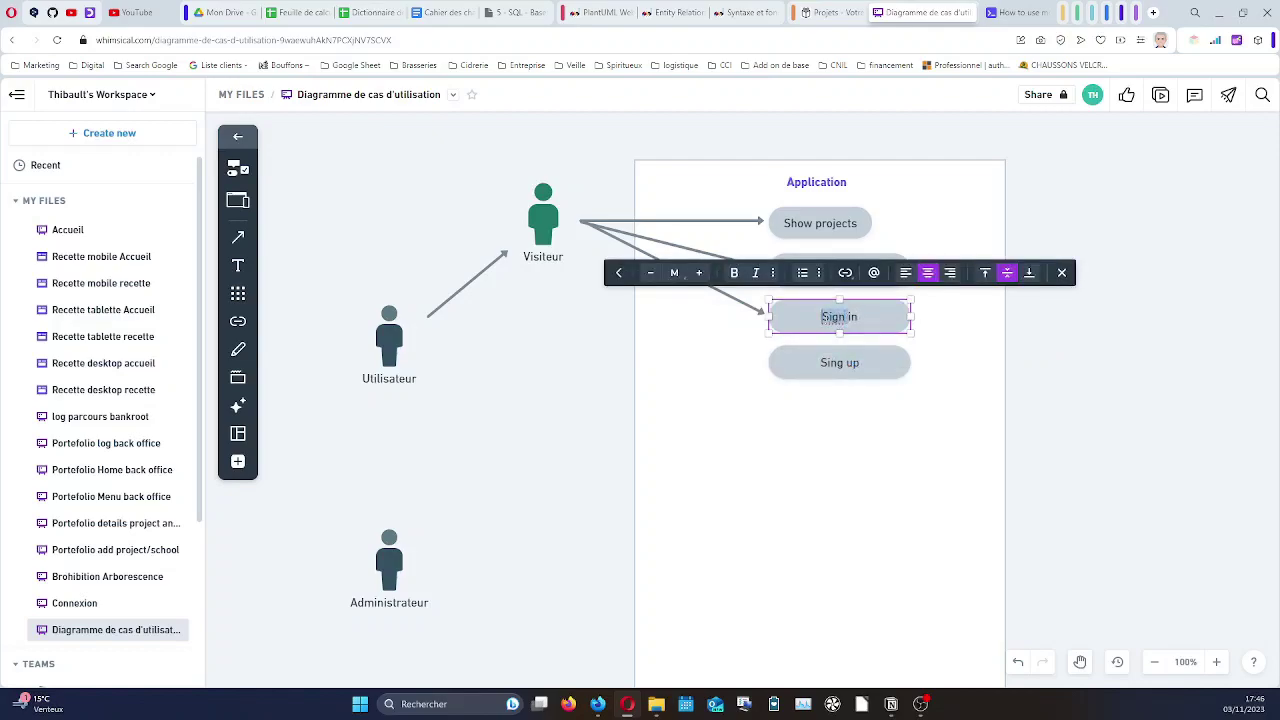
type("Login")
left_click(952, 383)
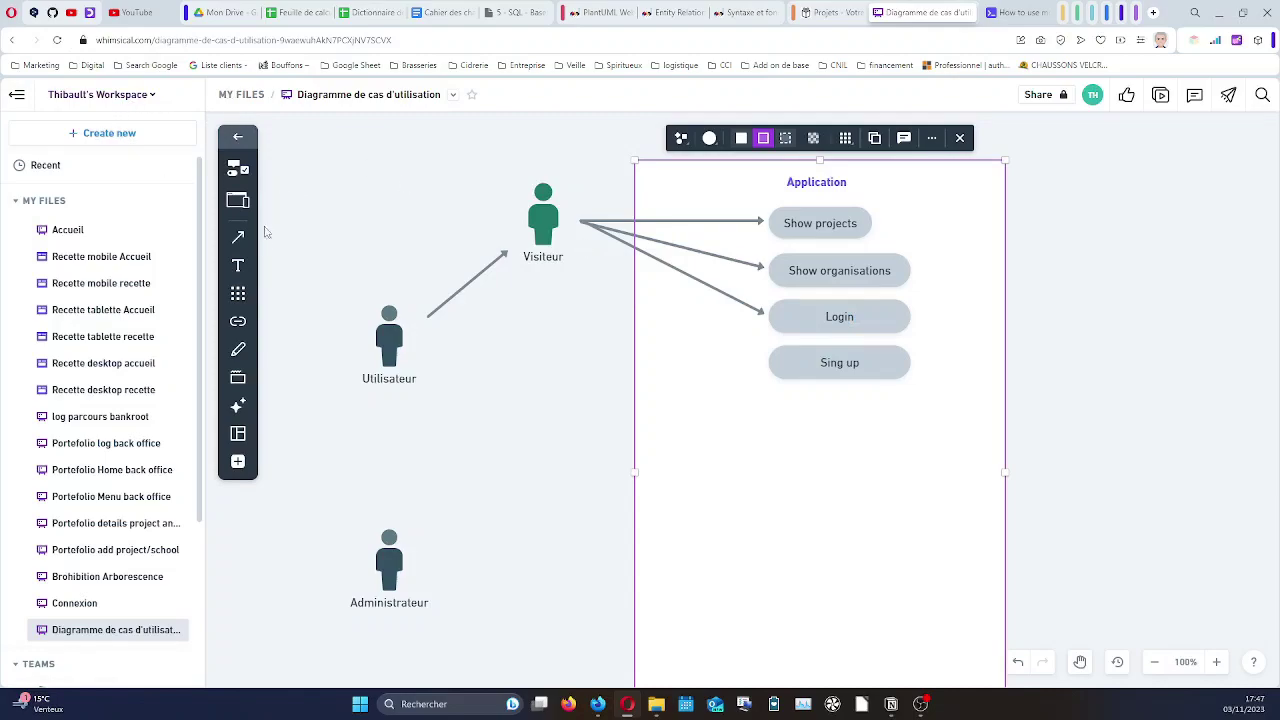
Draw an arrow from the Visiteur actor to the Sing up pill.
left_click(240, 244)
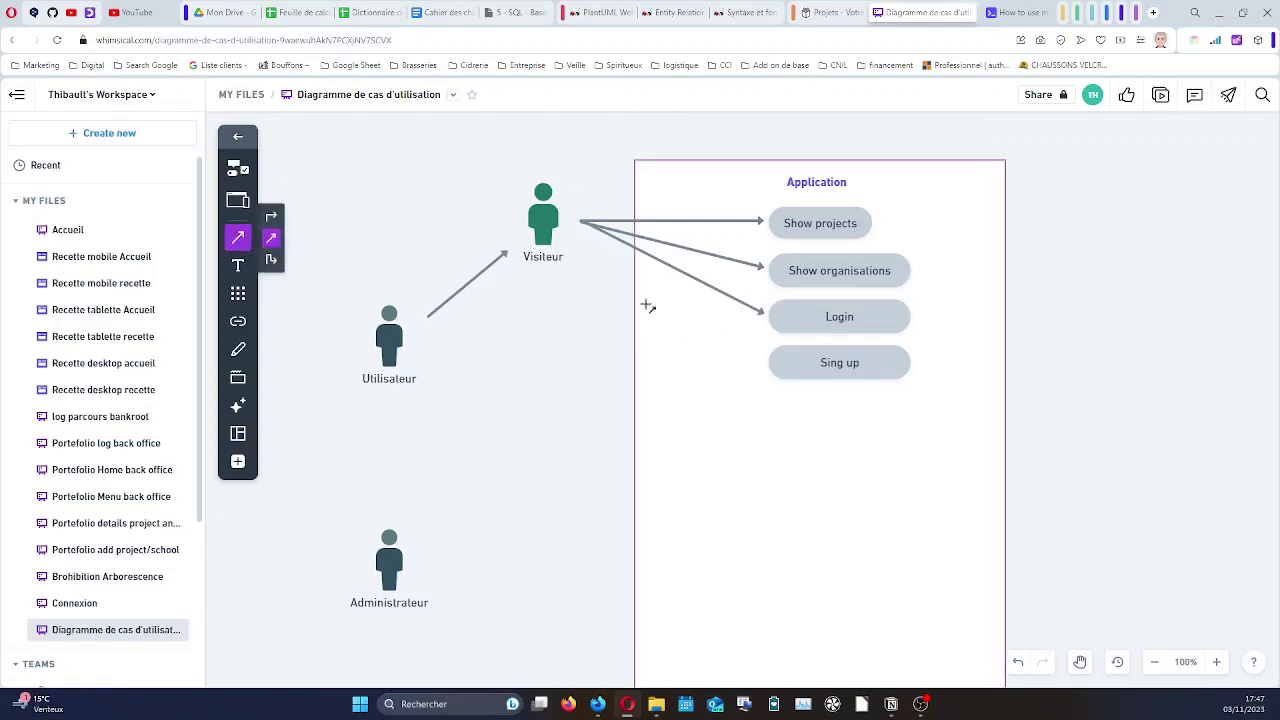
mouse_move(582, 226)
left_mouse_down()
mouse_move(694, 337)
mouse_move(768, 363)
left_mouse_up()
left_click(1112, 344)
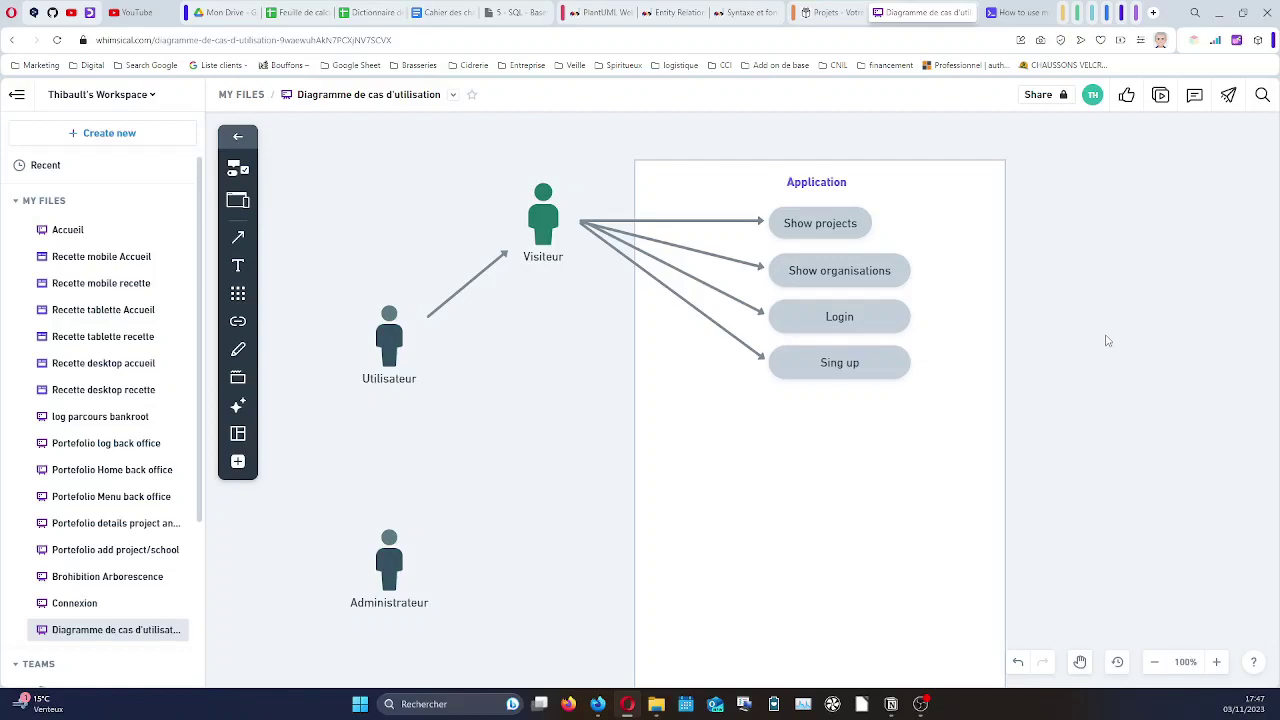
Switch to the Cahier des charges portefolio document and review the utilisateur and administrateur rows of the Users stories table.
left_click(432, 13)
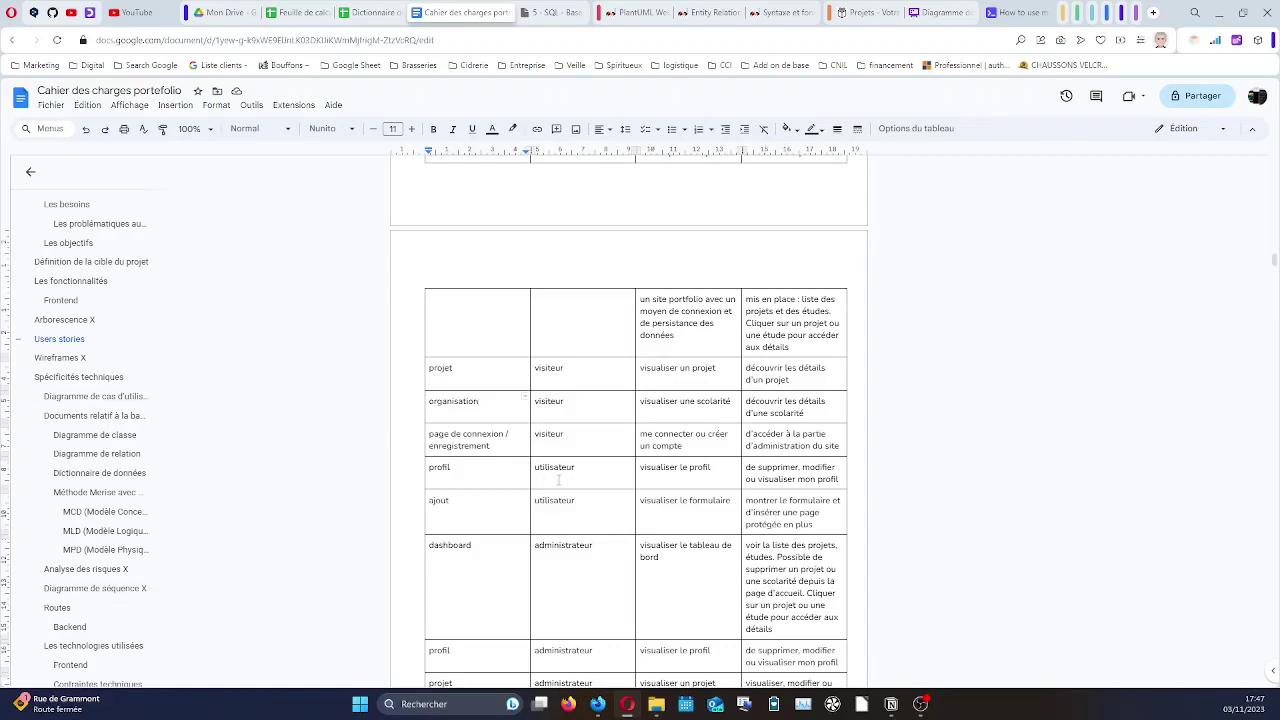
scroll(558, 480, "down", 1)
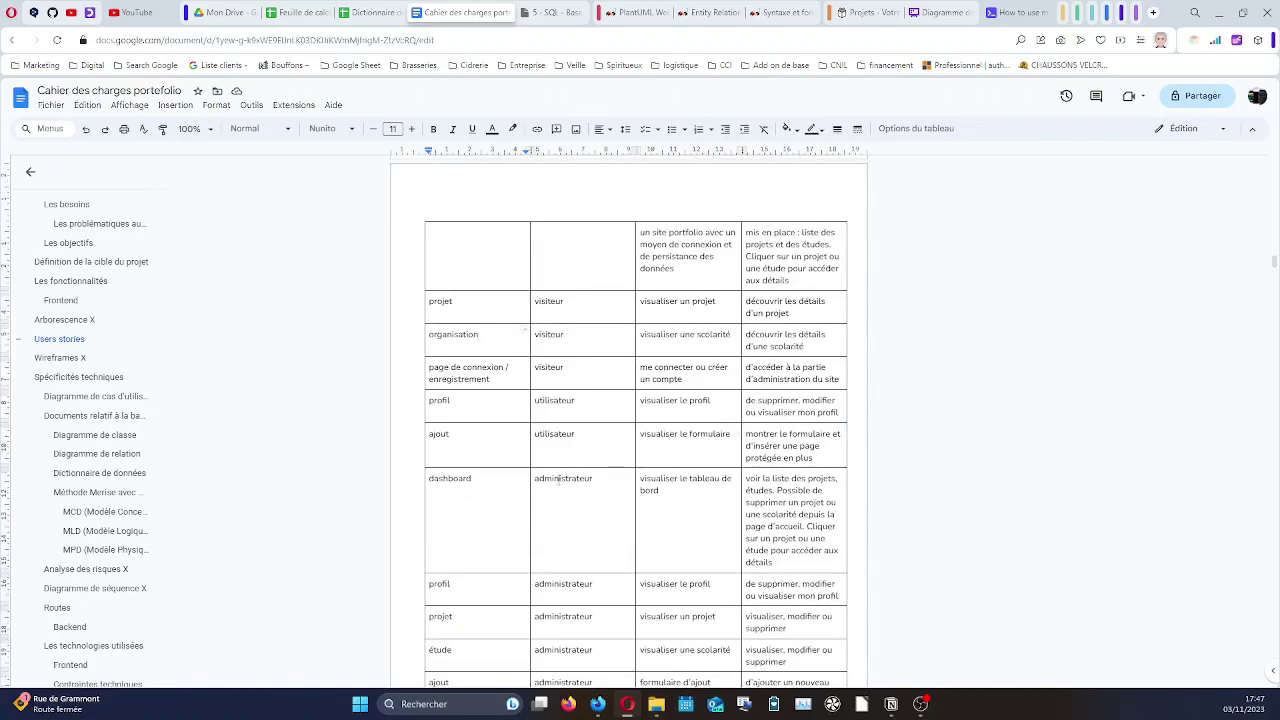
scroll(558, 480, "down", 2)
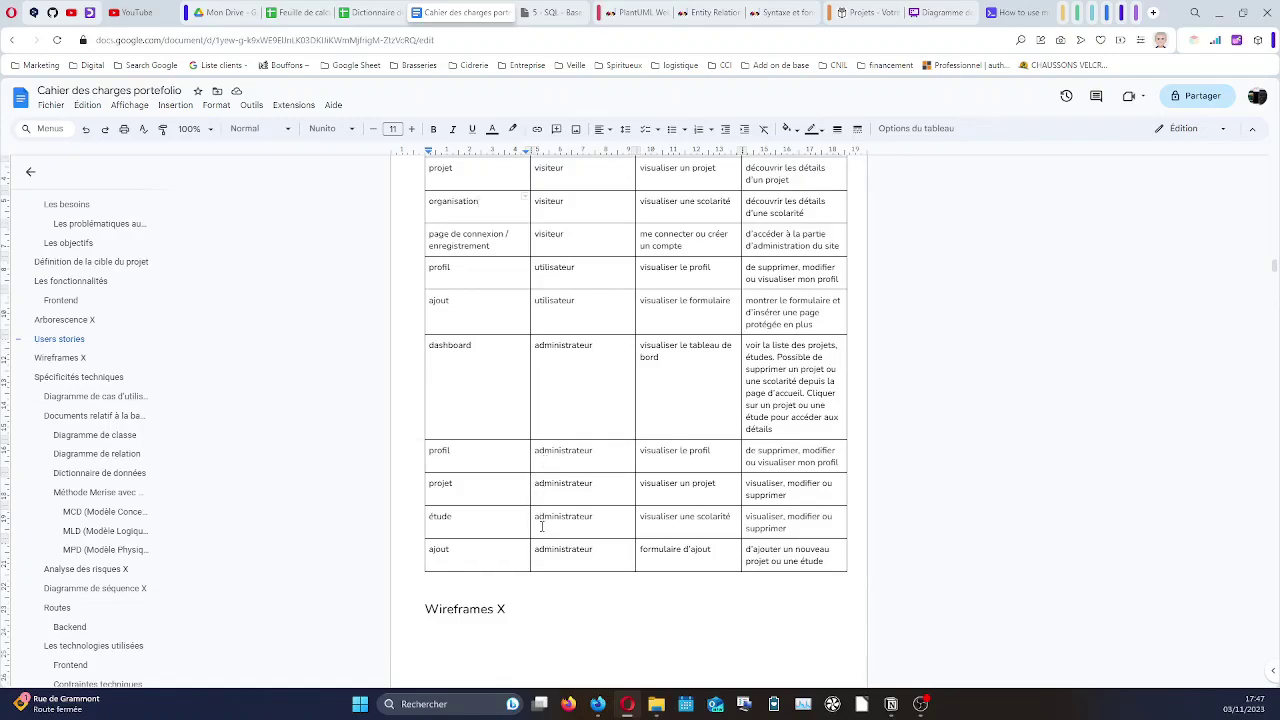
scroll(541, 526, "up", 1)
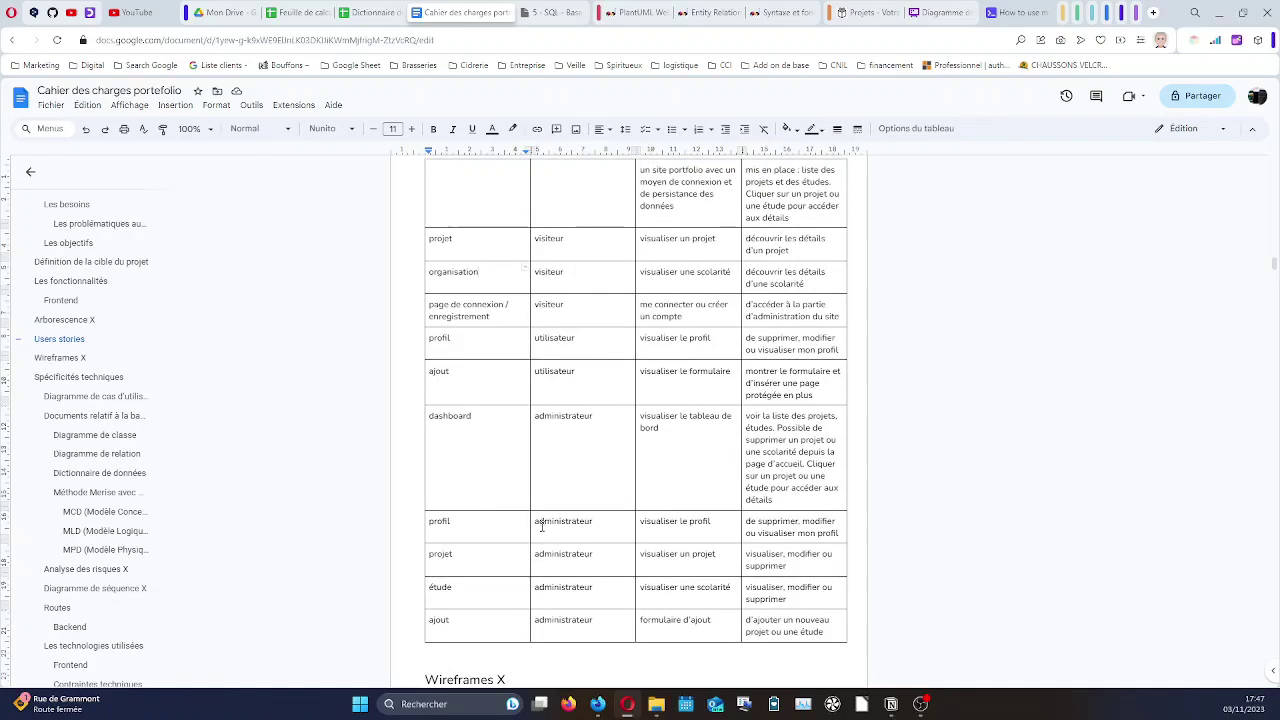
Check the visiteur rows of the Users stories table, then return to the Whimsical use case diagram.
scroll(541, 526, "up", 1)
scroll(541, 526, "up", 4)
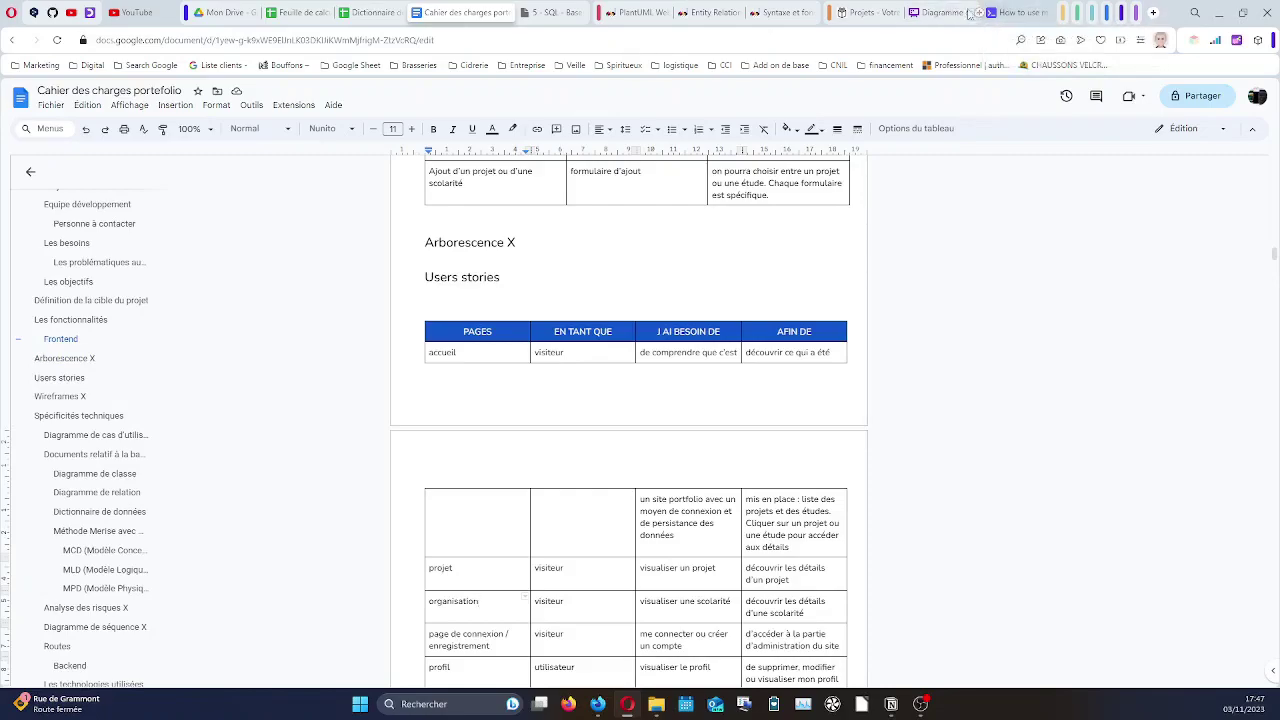
left_click(976, 13)
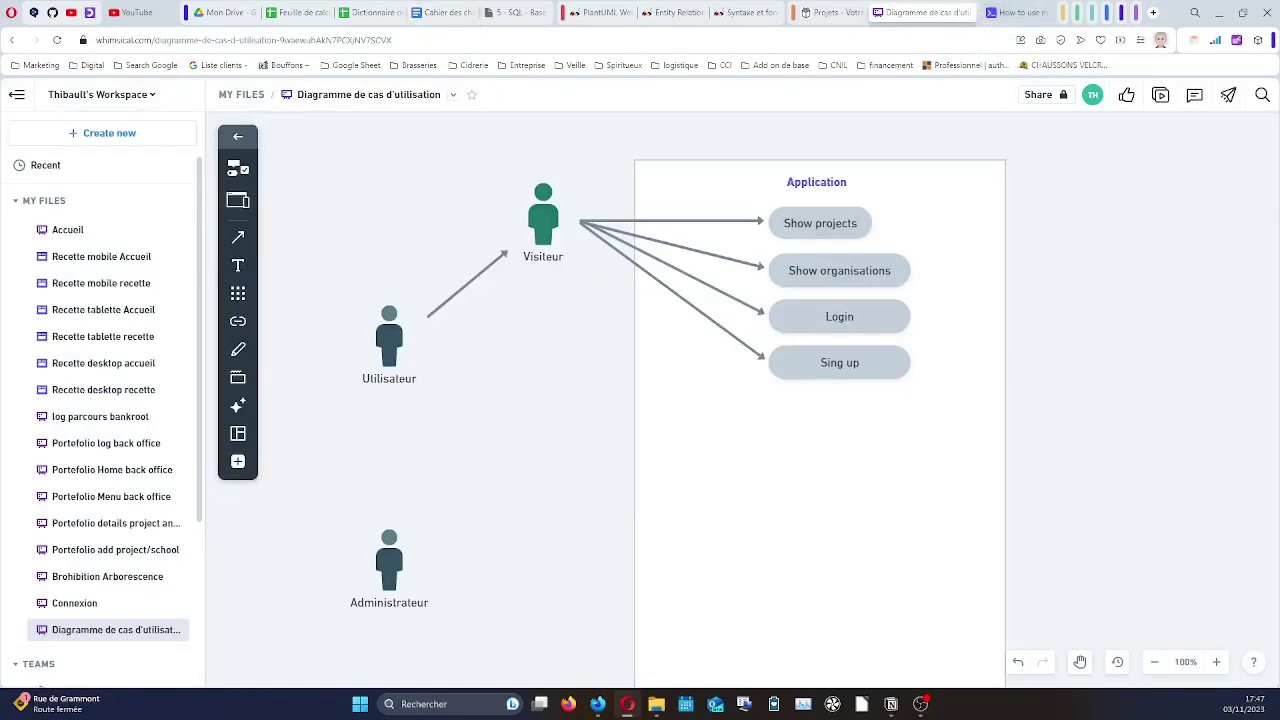
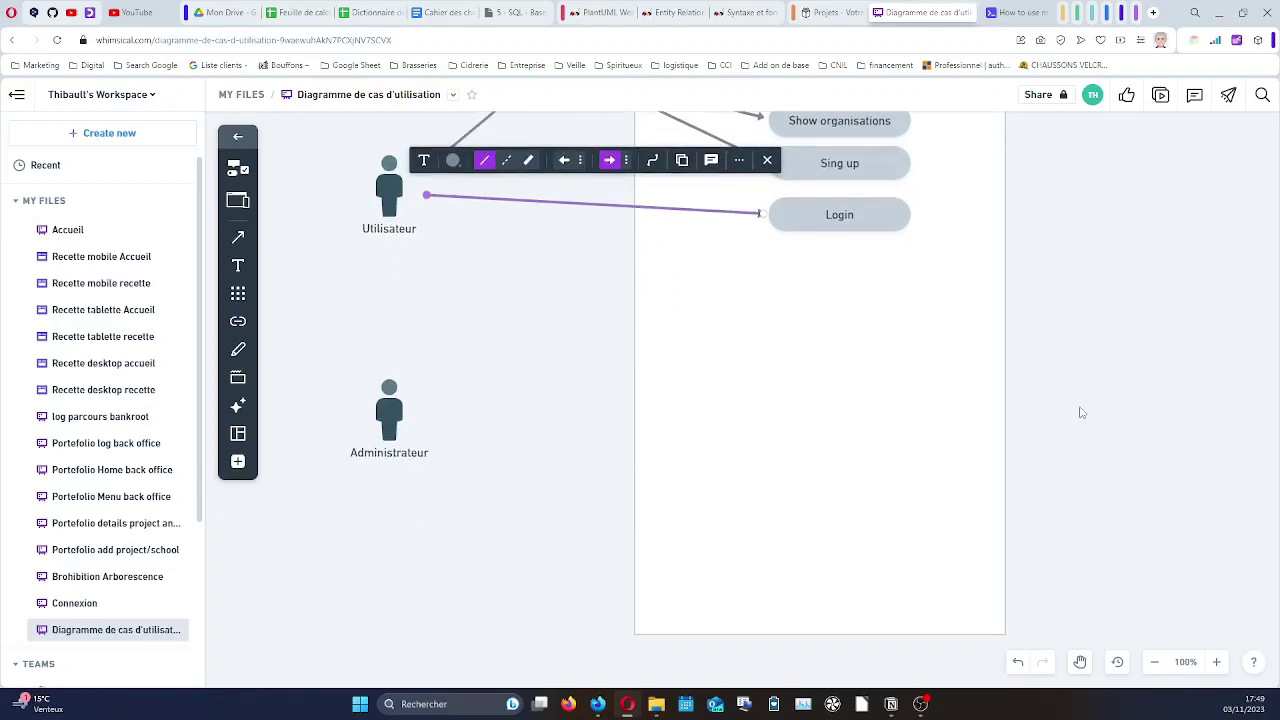
scroll(1080, 412, "up", 1)
scroll(1080, 412, "down", 1)
scroll(1080, 412, "up", 1)
scroll(1080, 411, "up", 2)
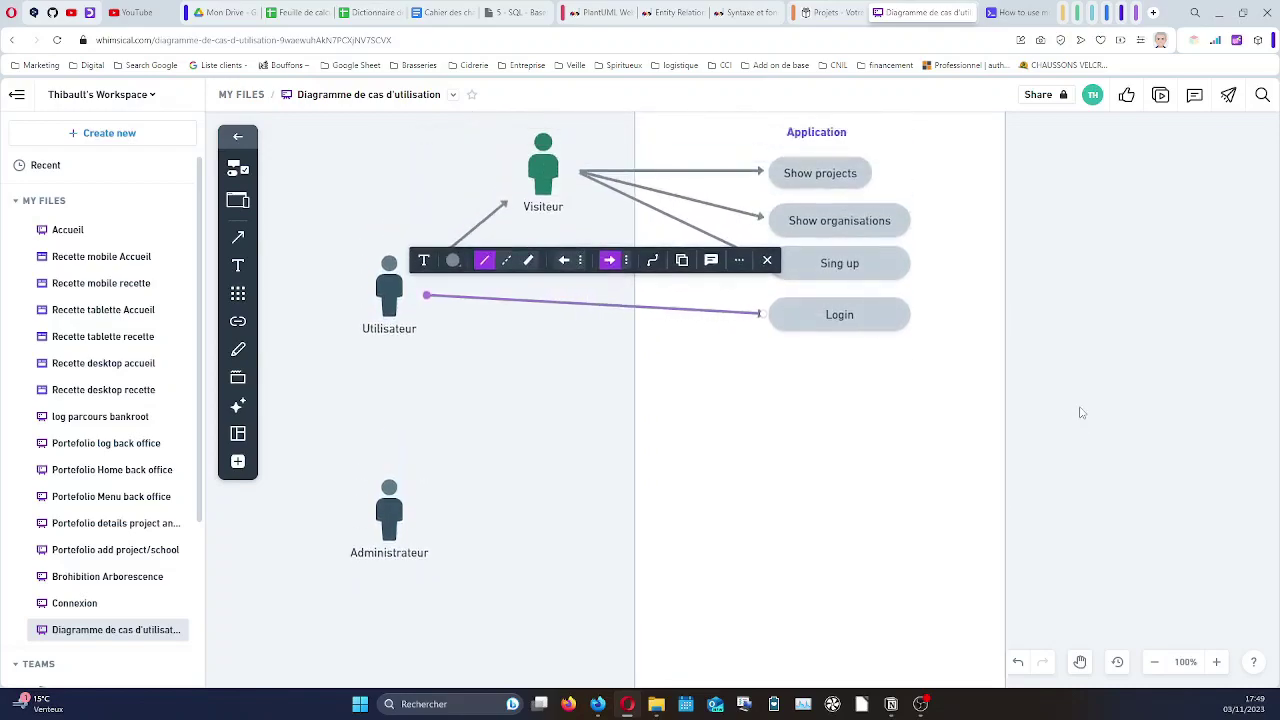
scroll(1066, 357, "up", 2)
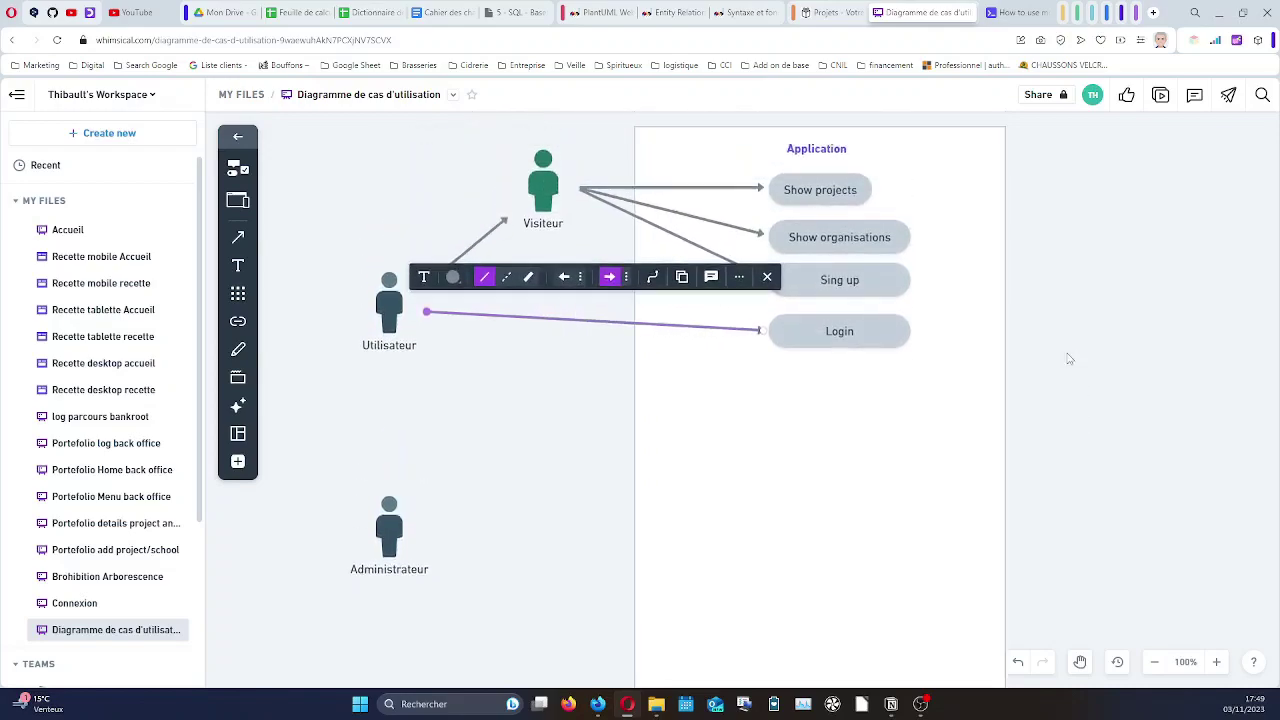
left_click(1101, 317)
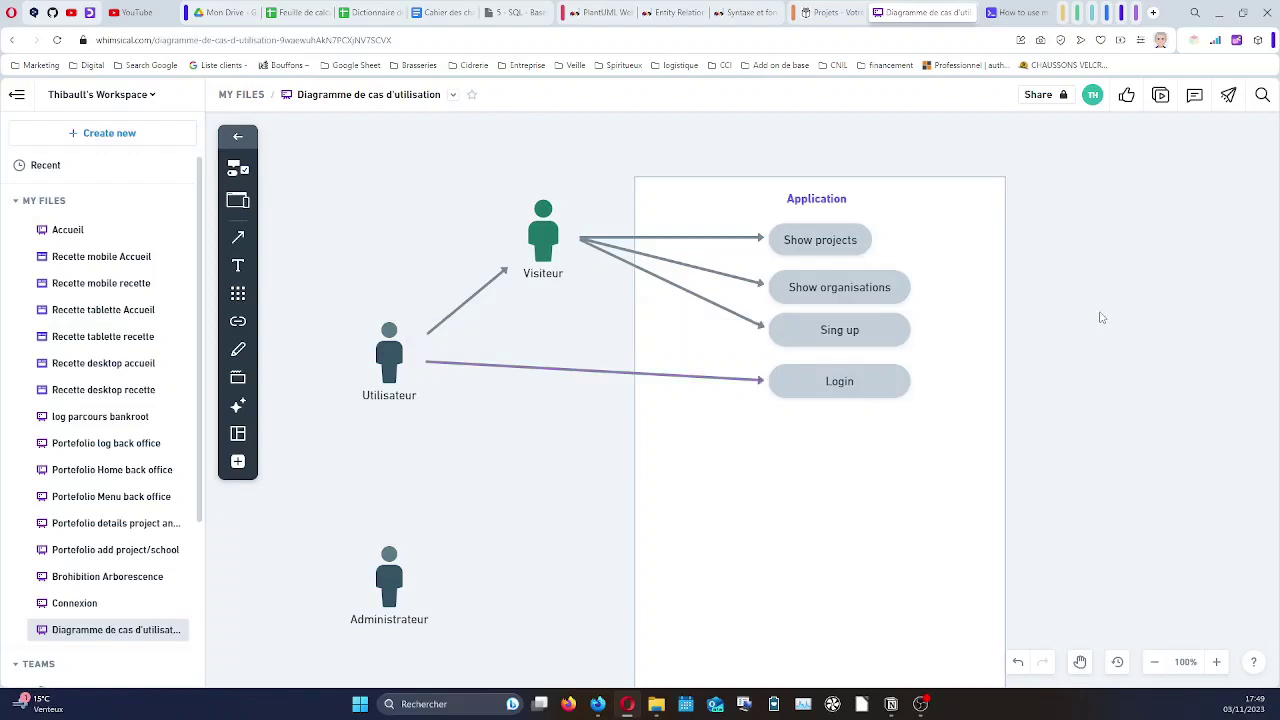
Add an empty frame below the Login pill inside the Application frame and enlarge it to almost the Application frame's width.
scroll(1101, 317, "down", 3)
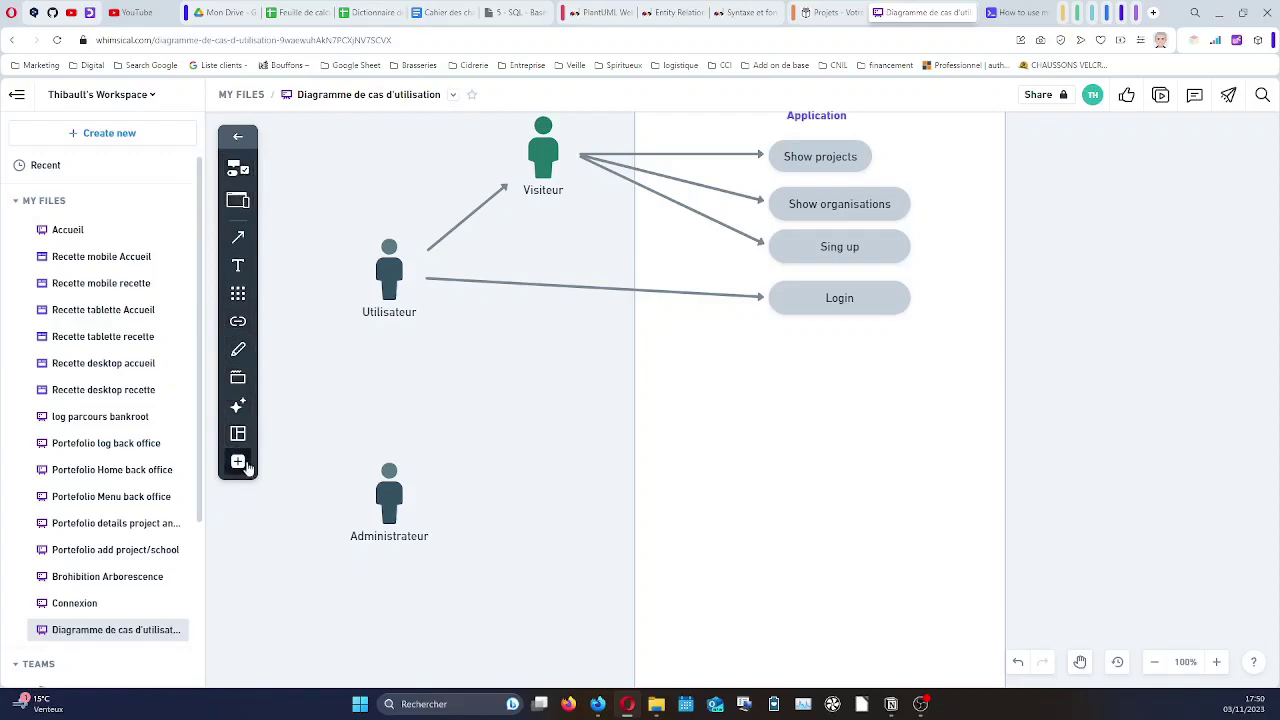
left_click(240, 168)
left_click(262, 200)
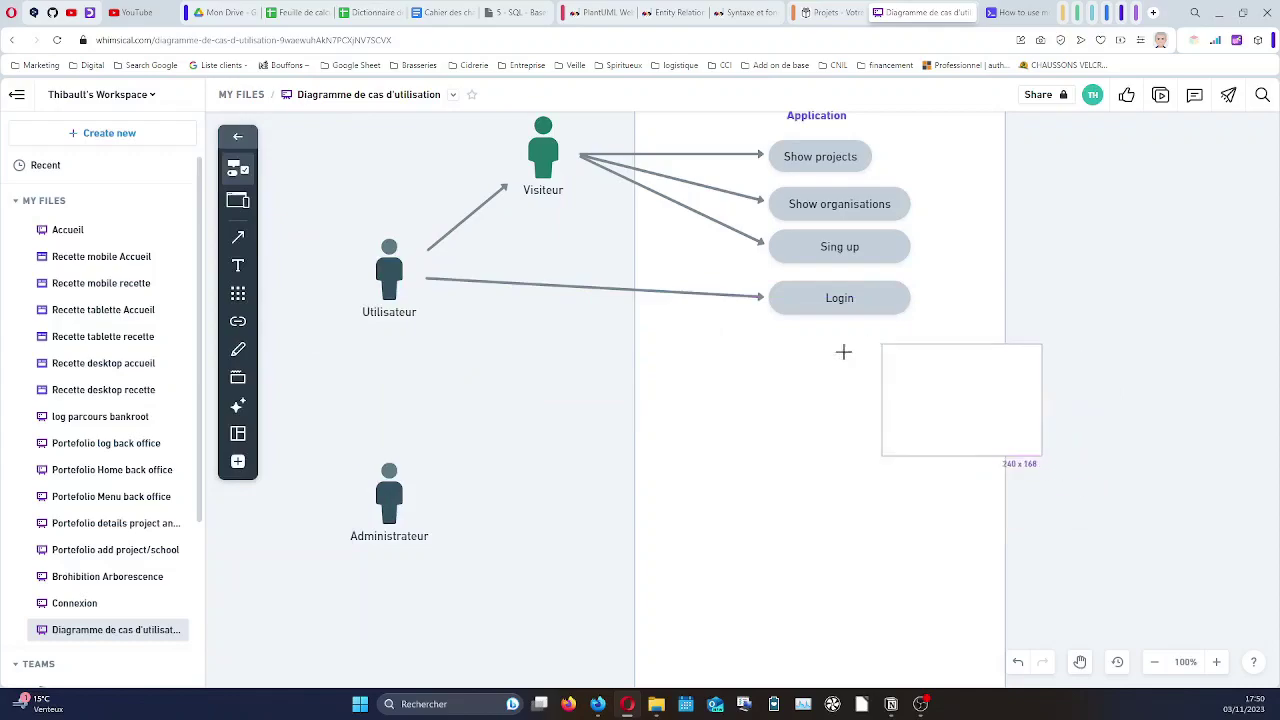
left_click(743, 337)
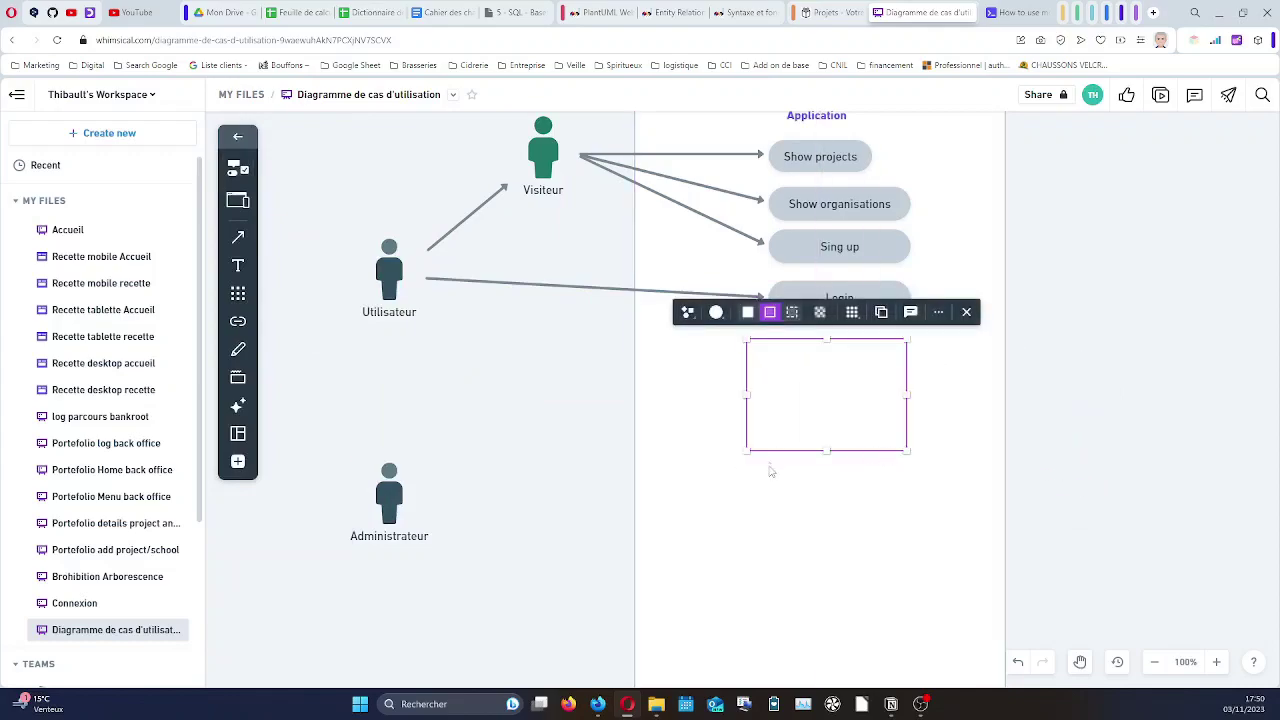
left_click_drag(834, 457, 842, 596)
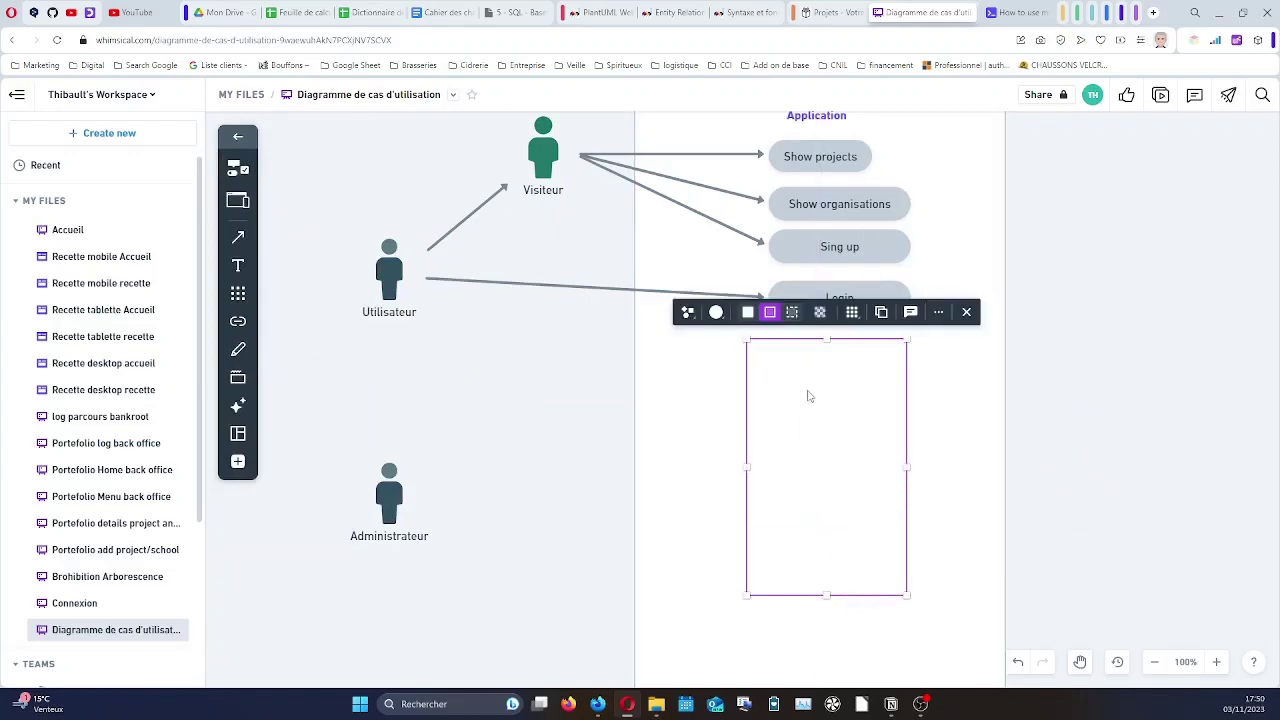
left_click_drag(747, 467, 667, 467)
left_click_drag(908, 467, 980, 467)
Extend the Application frame downward and stretch the inner frame to just above its lower edge.
scroll(900, 490, "down", 1)
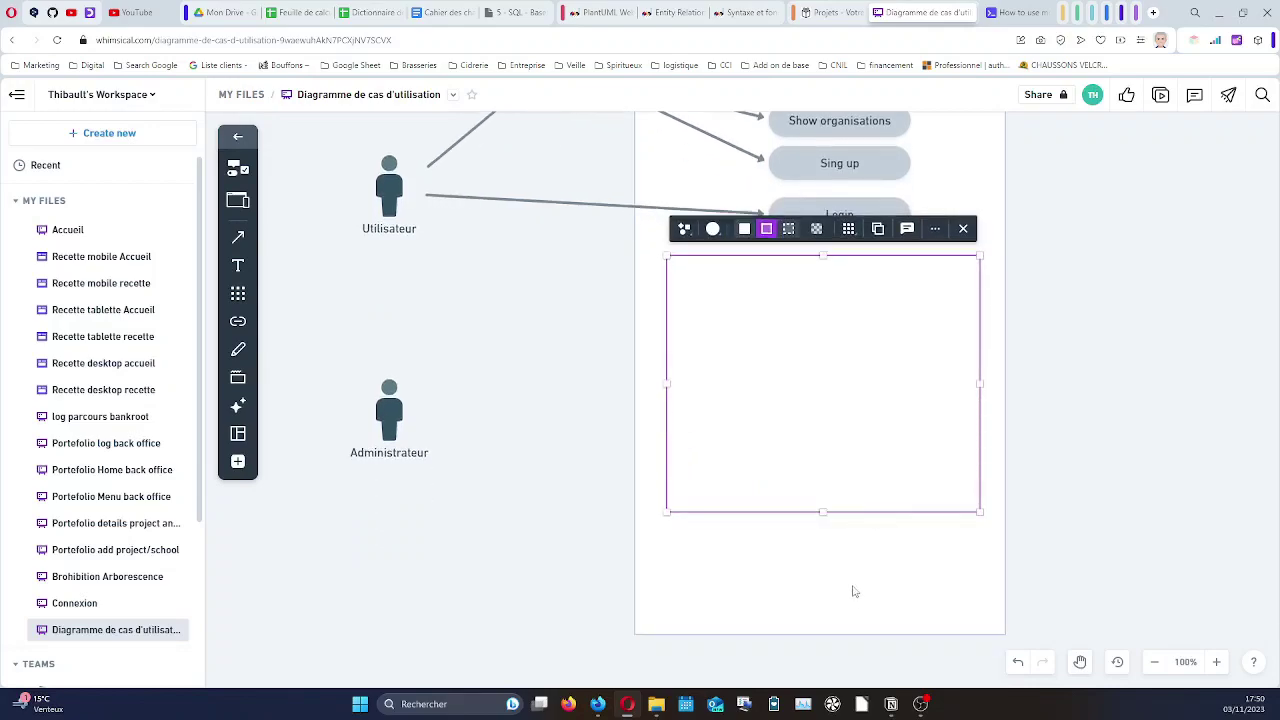
left_click_drag(837, 640, 822, 692)
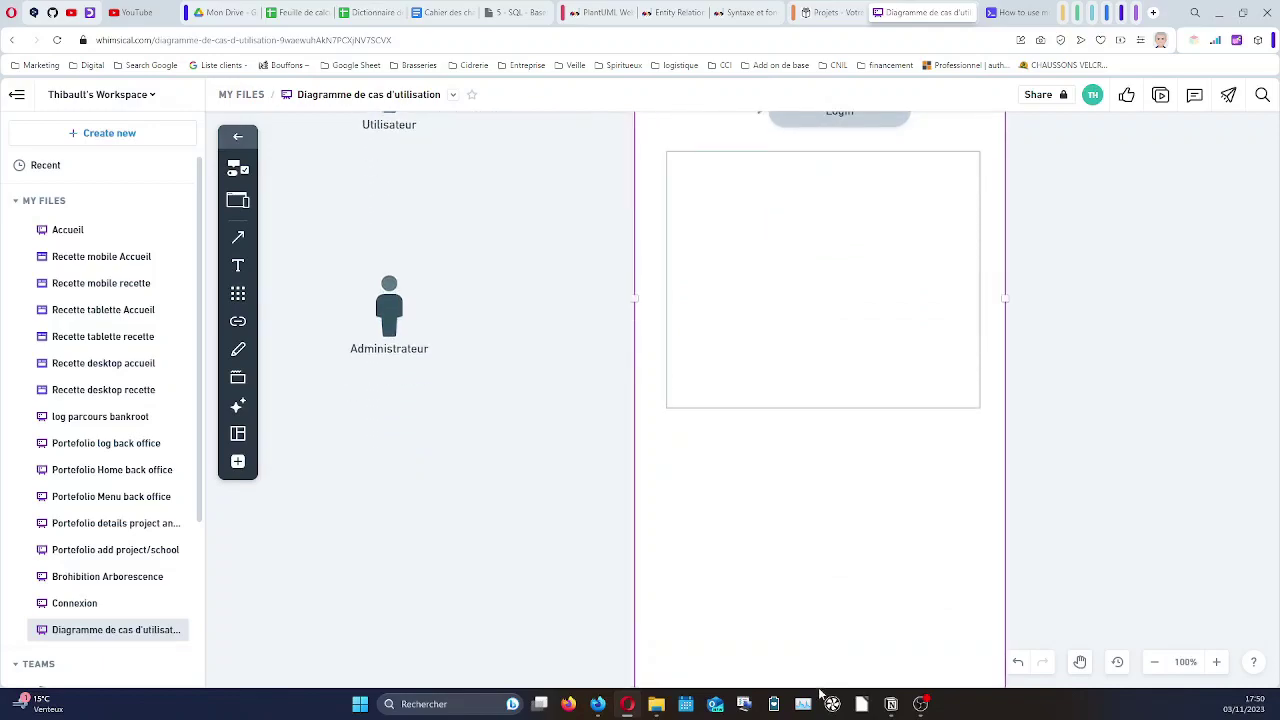
left_click(1156, 664)
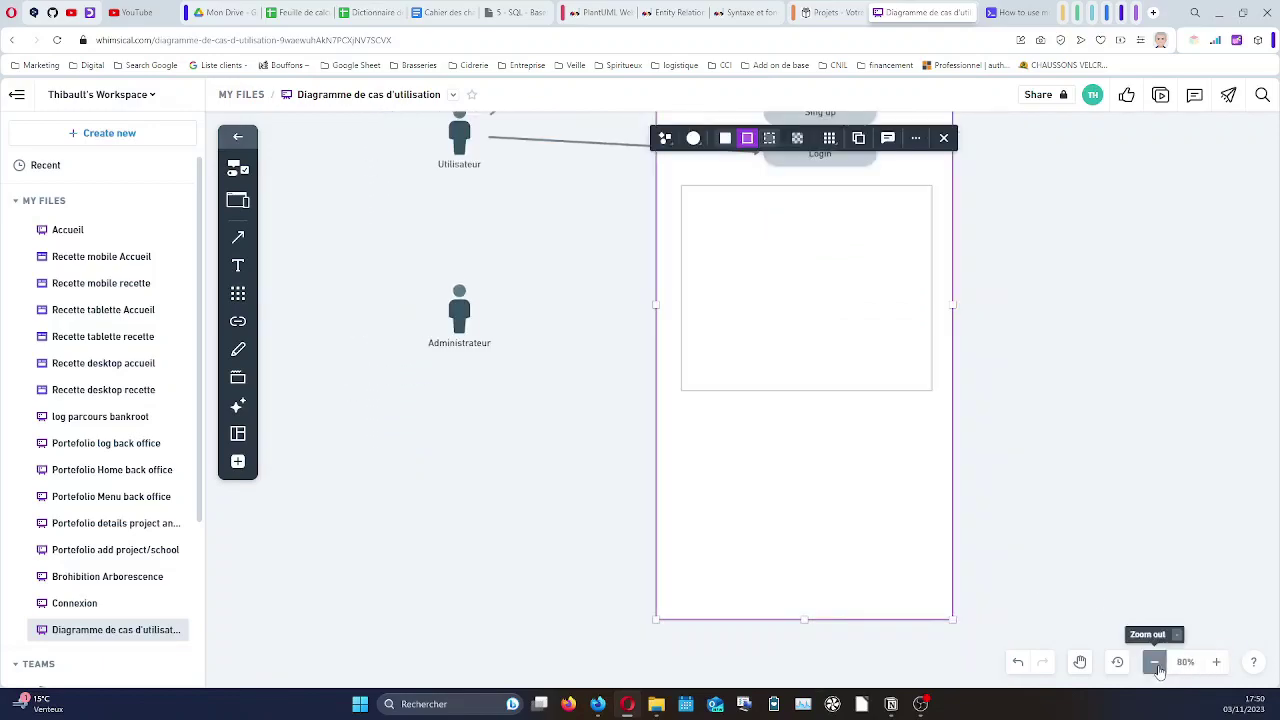
left_click(1156, 664)
left_click(1156, 664)
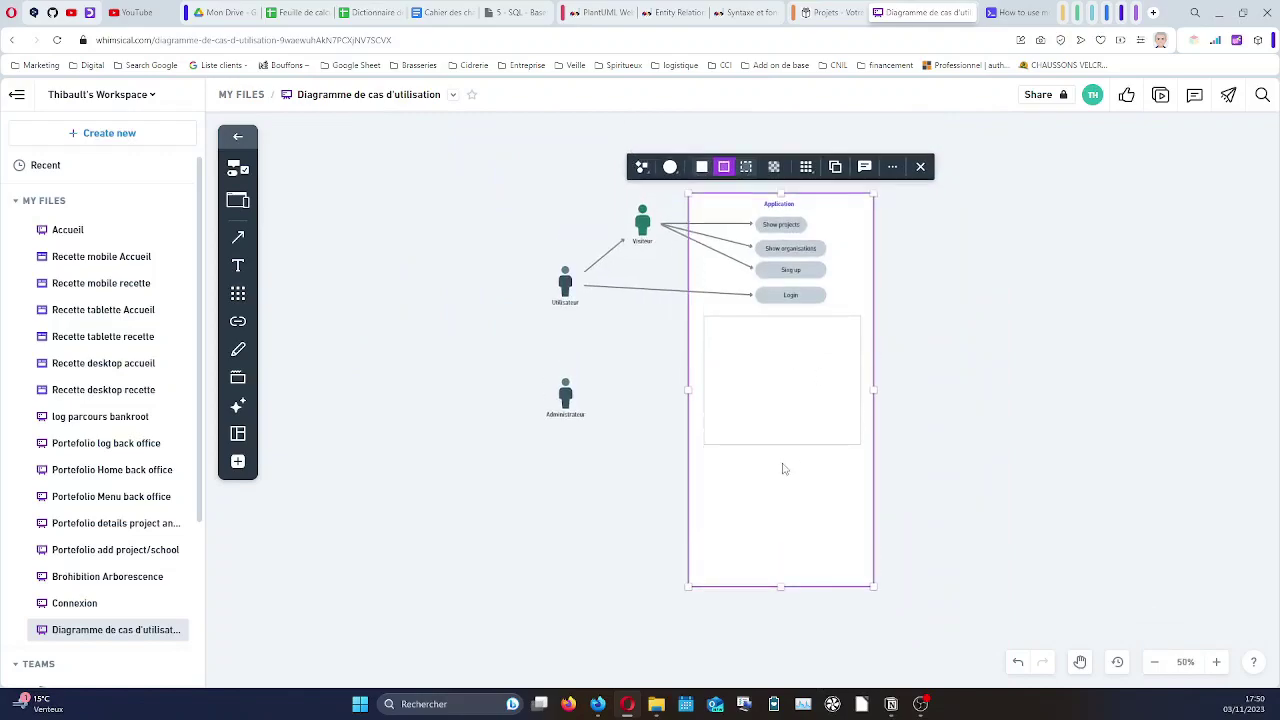
left_click(786, 424)
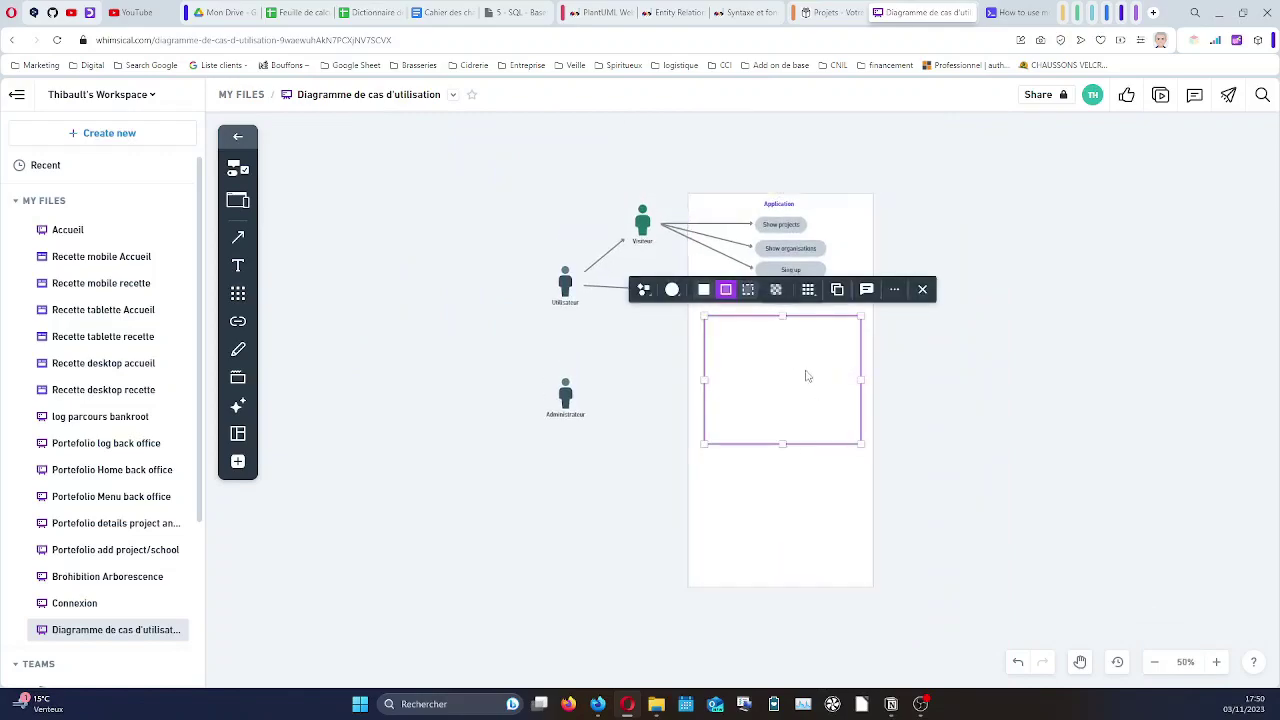
left_click_drag(783, 446, 786, 576)
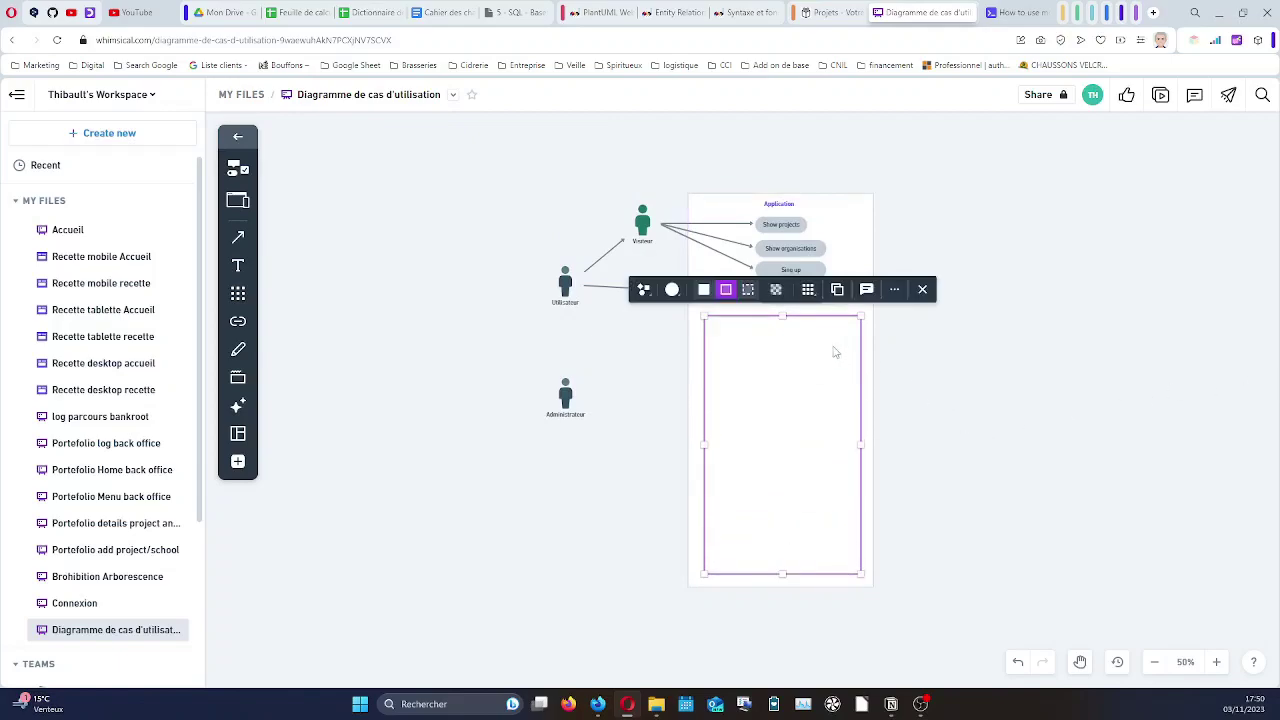
left_click(925, 349)
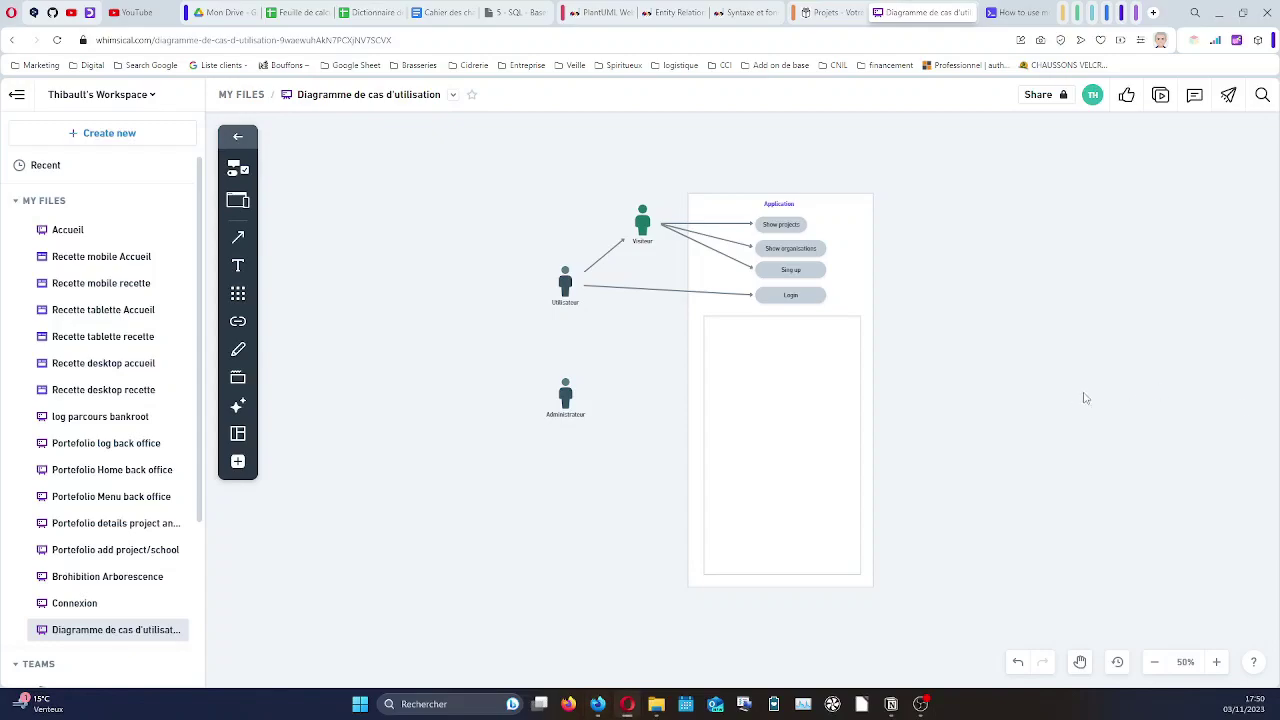
Add a small blue pill labelled "Login" outside the Application frame, beside the inner frame.
left_click(239, 293)
left_click(231, 136)
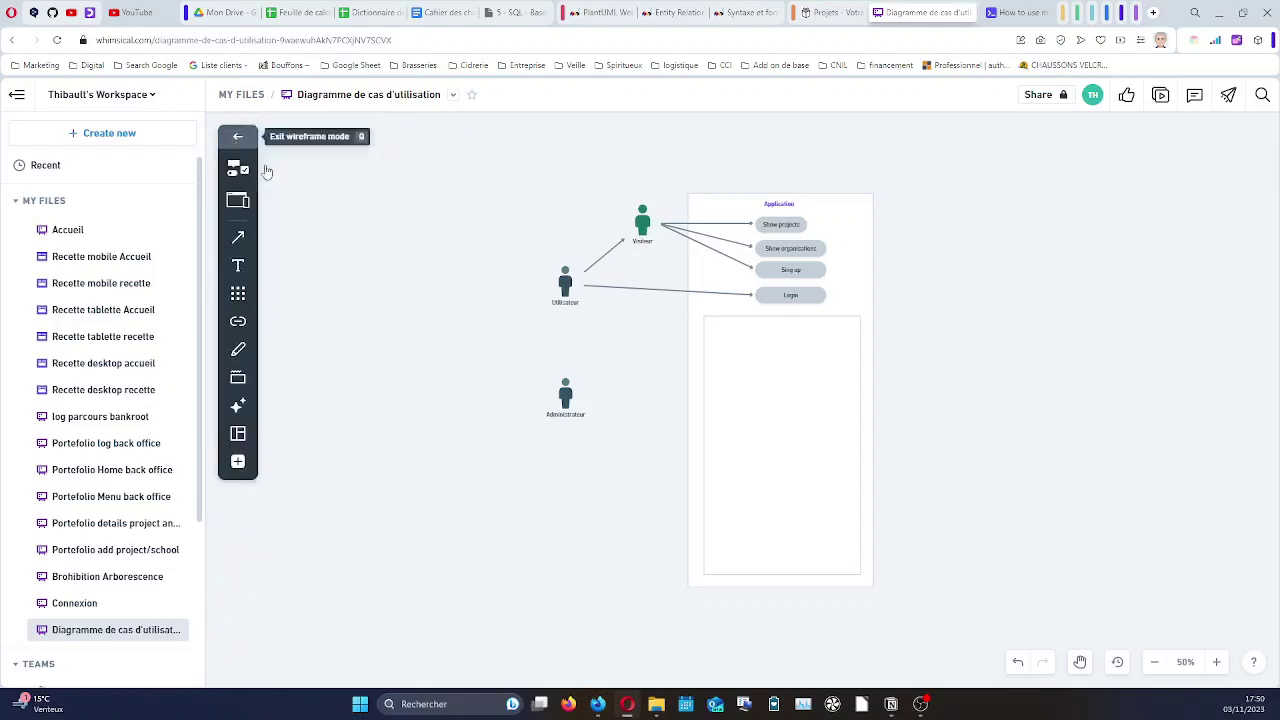
left_click(238, 461)
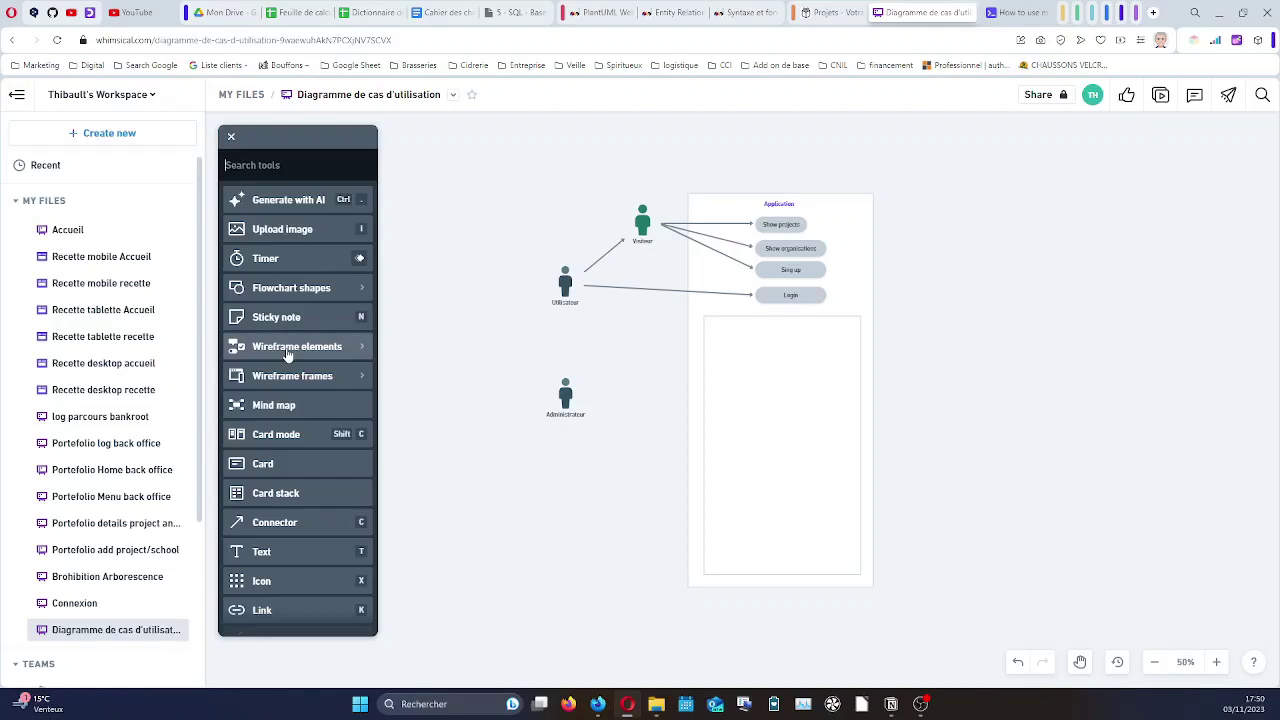
left_click(285, 288)
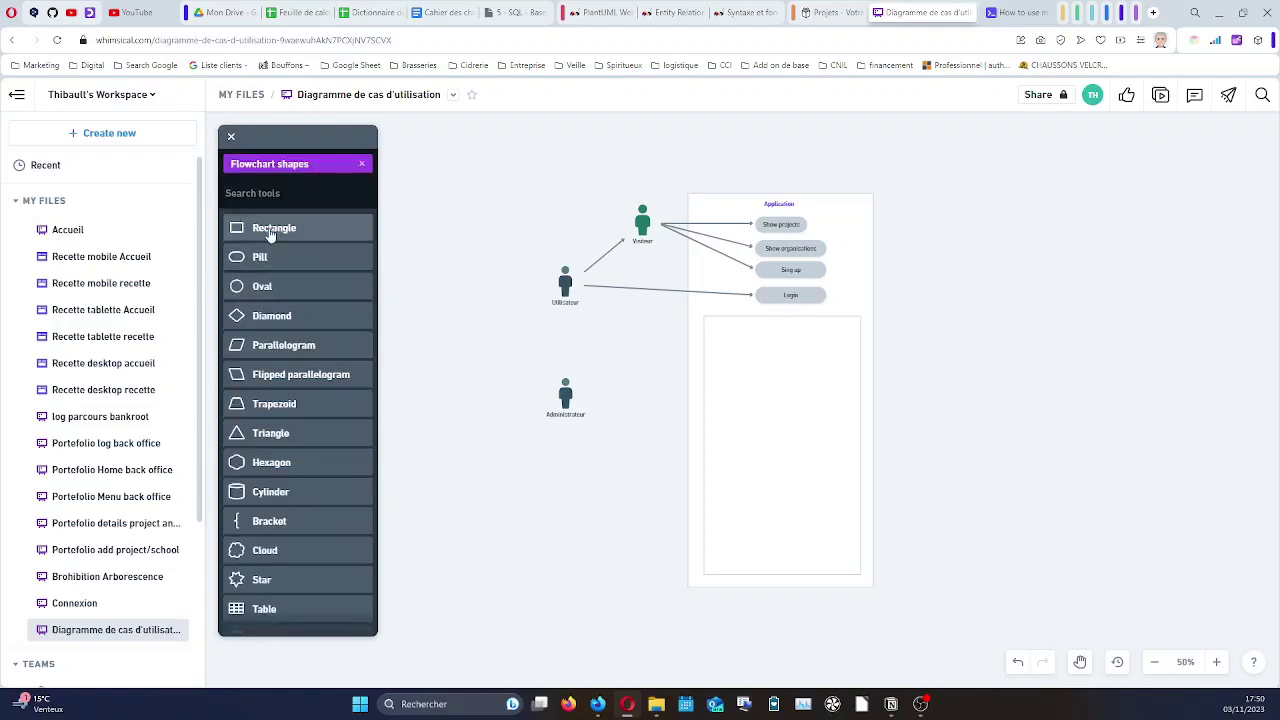
left_click(268, 258)
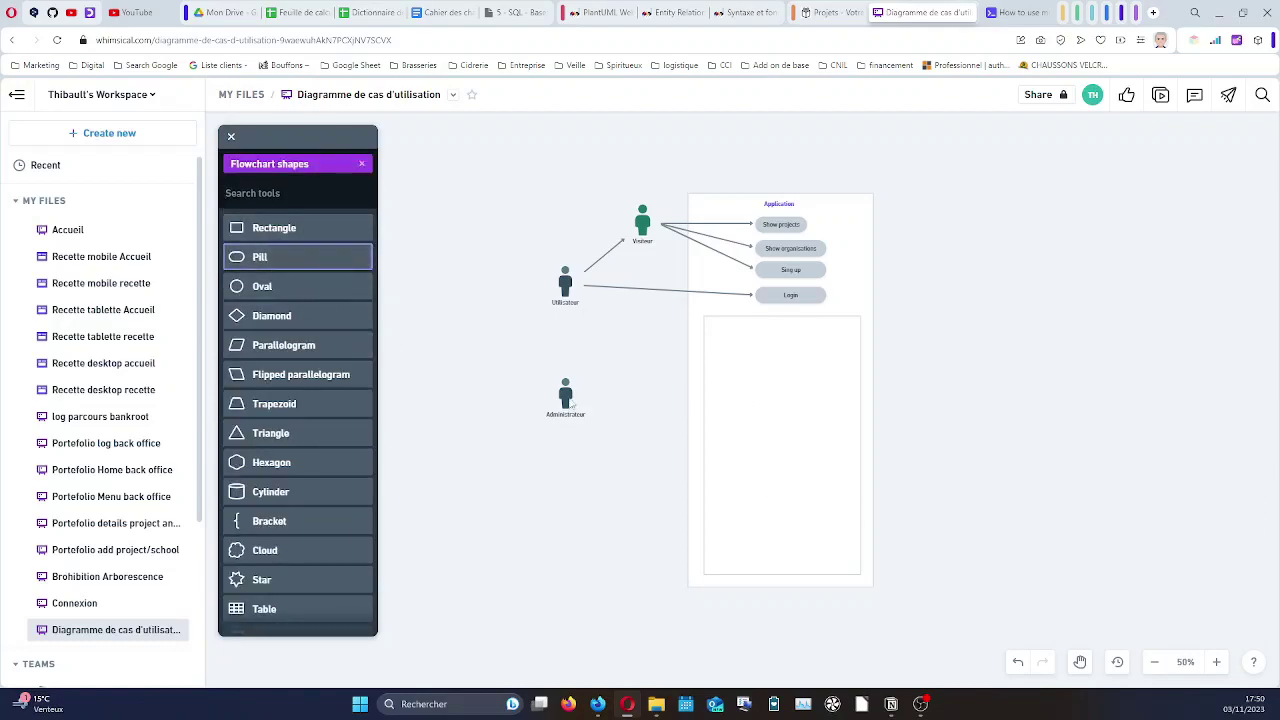
left_click(931, 433)
left_click(868, 406)
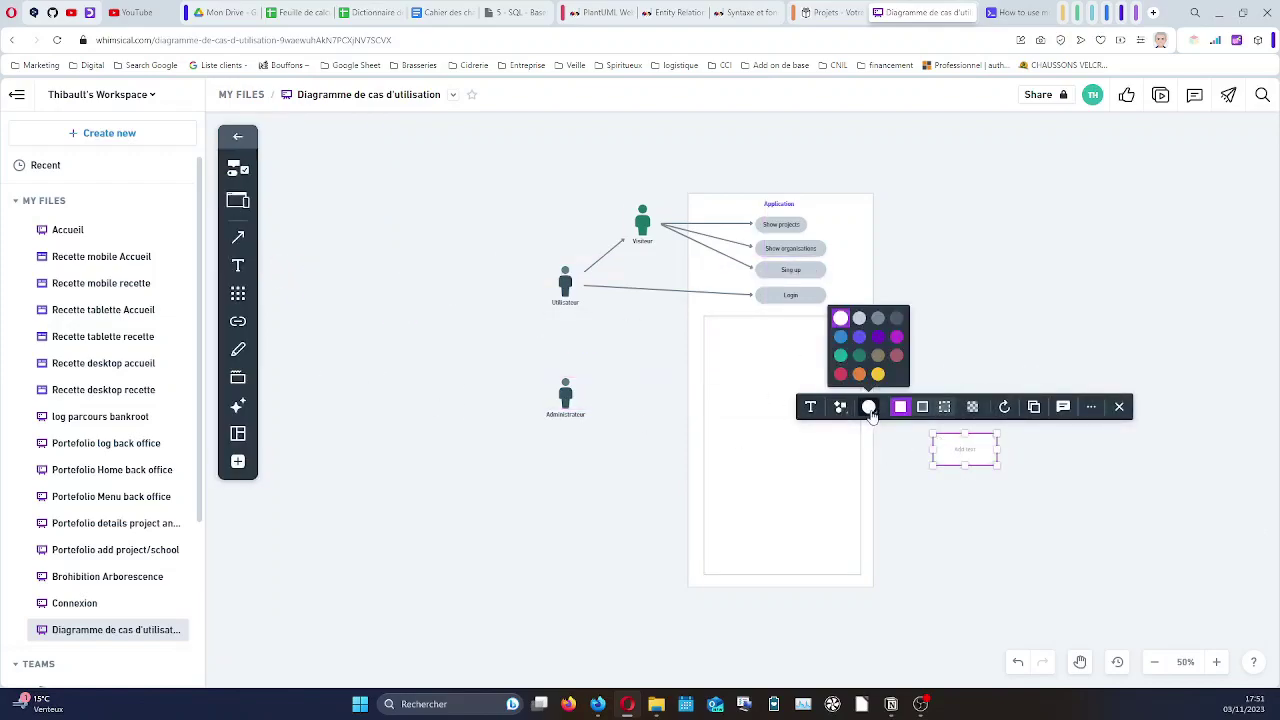
left_click(840, 338)
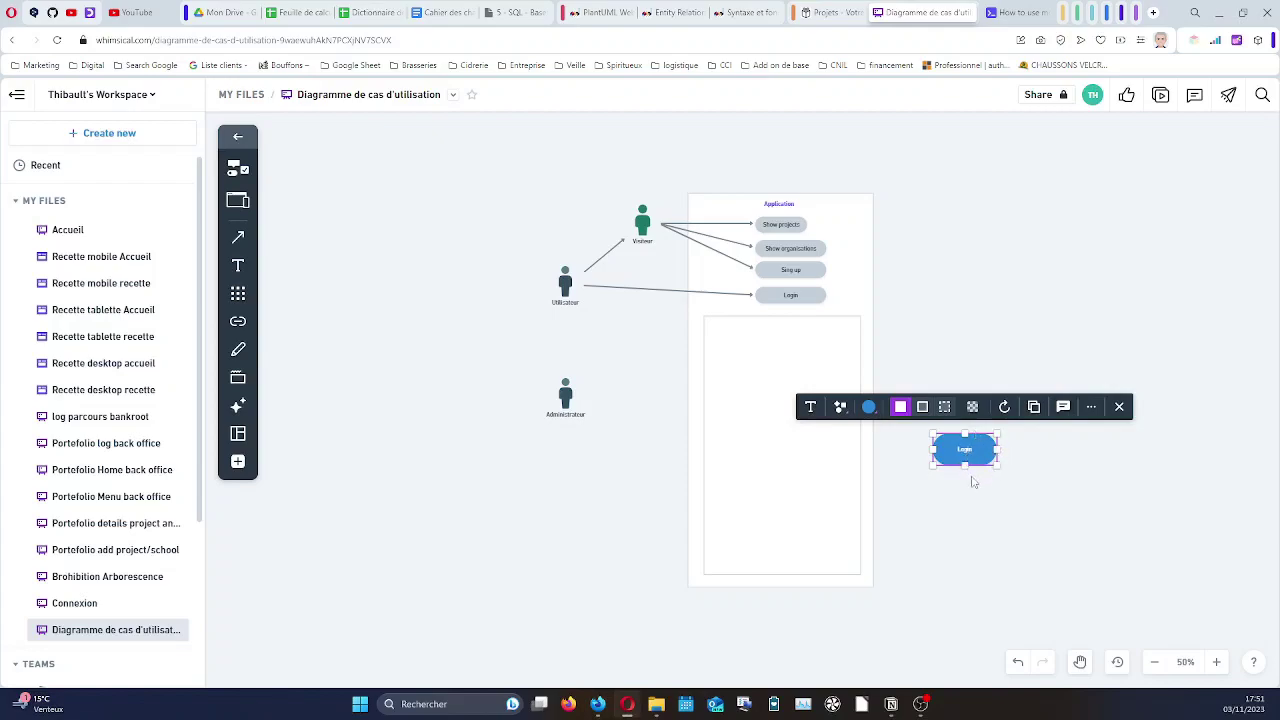
left_click_drag(965, 465, 938, 449)
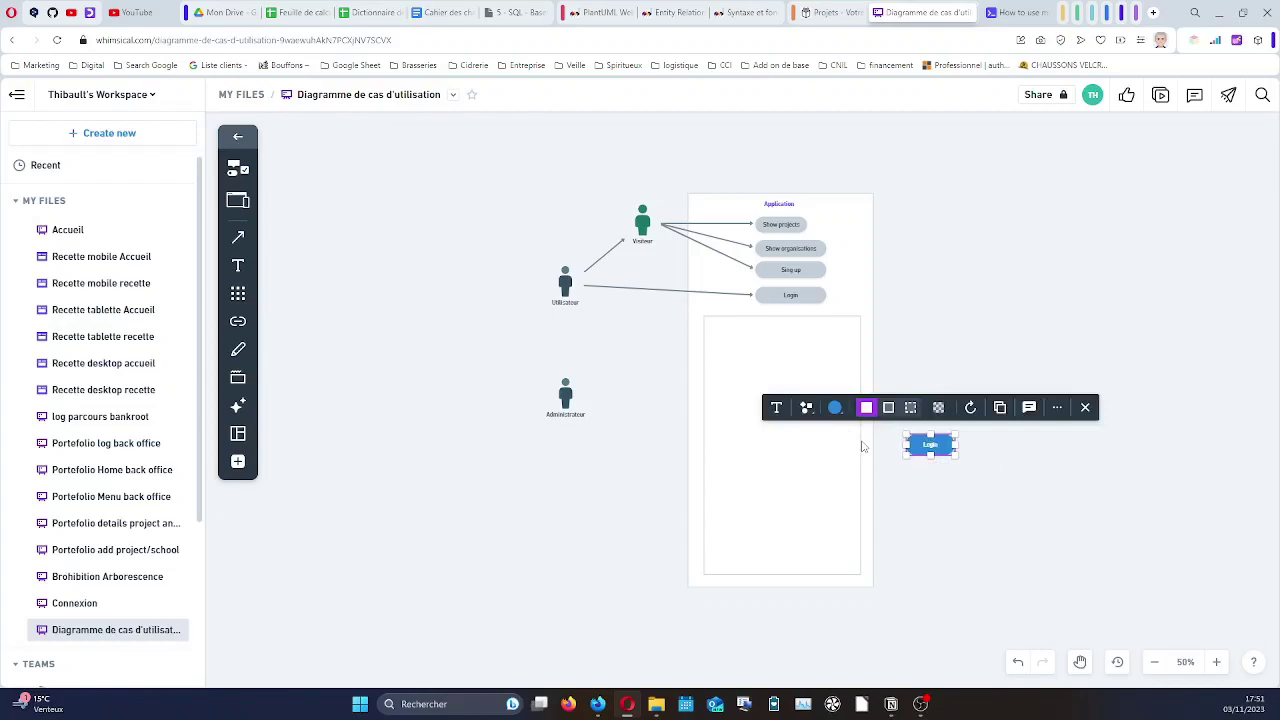
Give the inner frame a blue outline with a transparent fill.
left_click(859, 446)
left_click(672, 289)
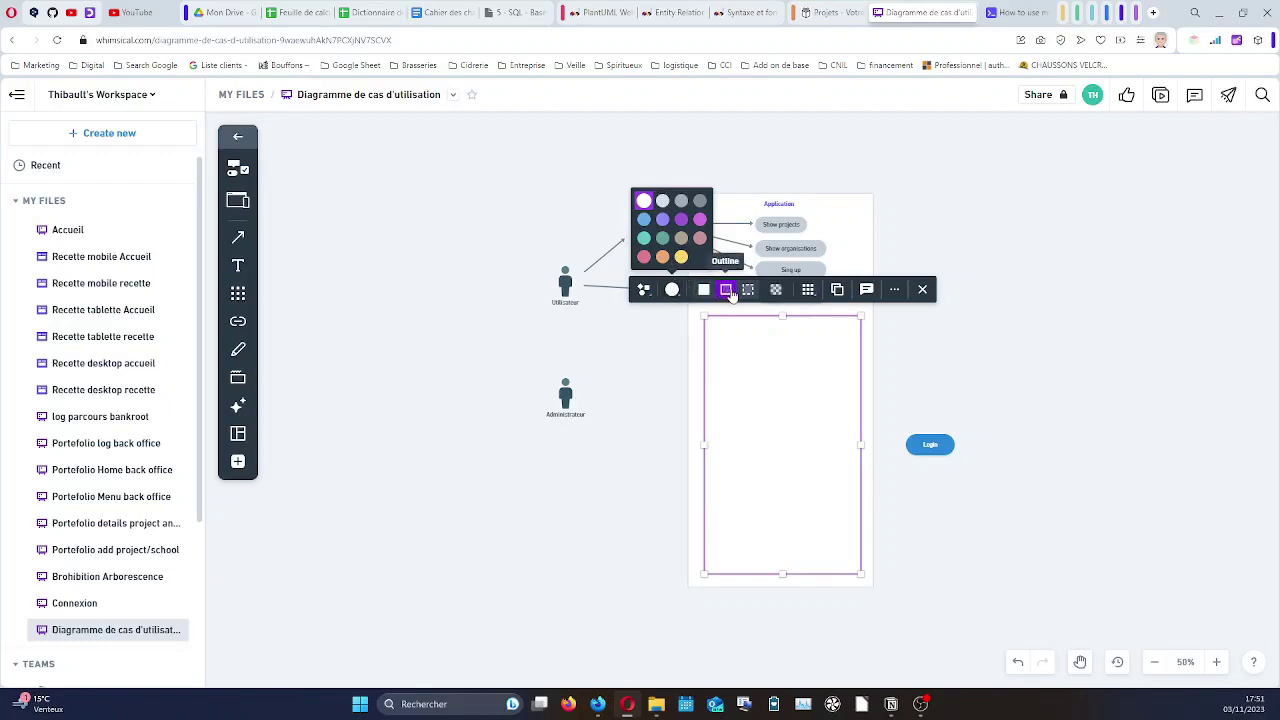
left_click(729, 291)
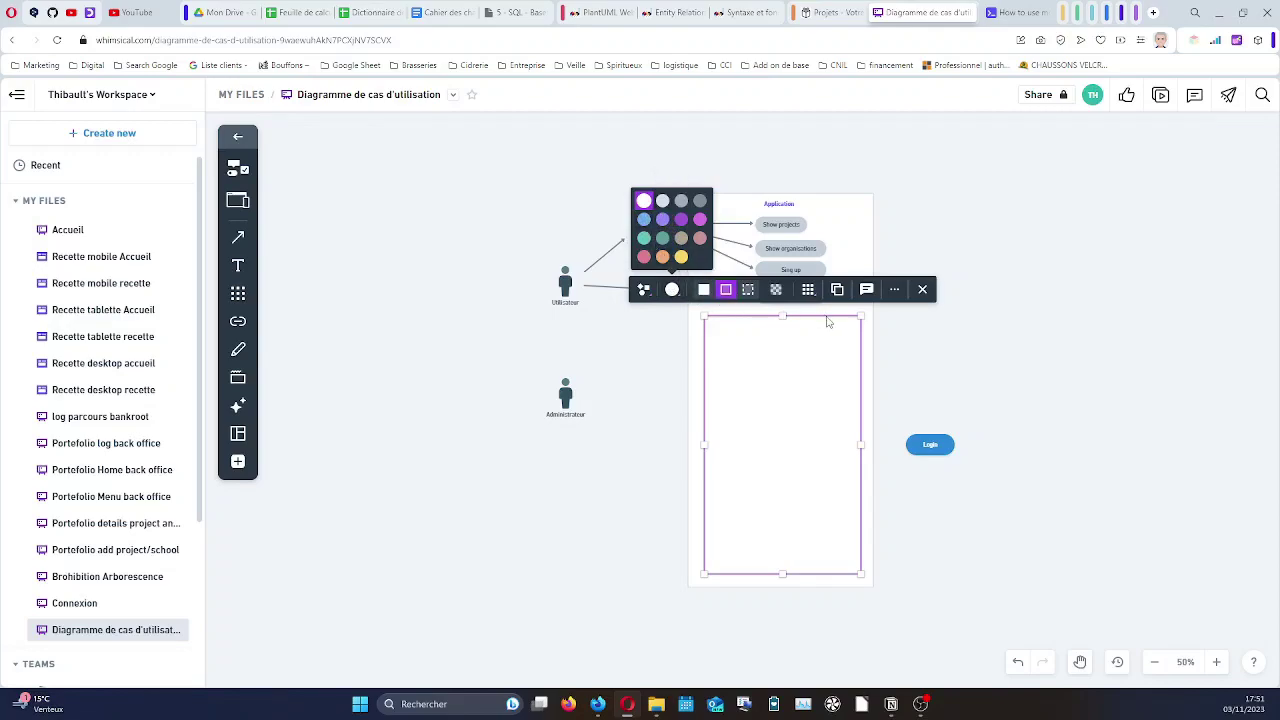
left_click(671, 290)
left_click(643, 219)
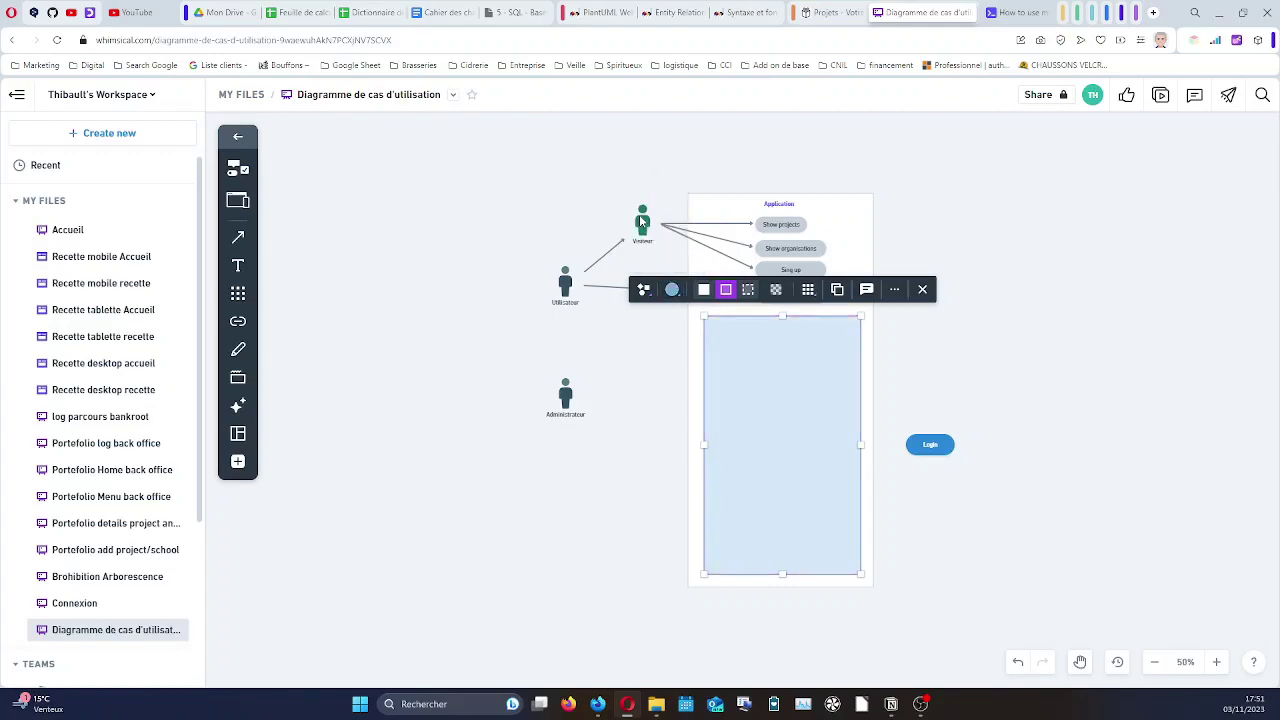
left_click(1024, 372)
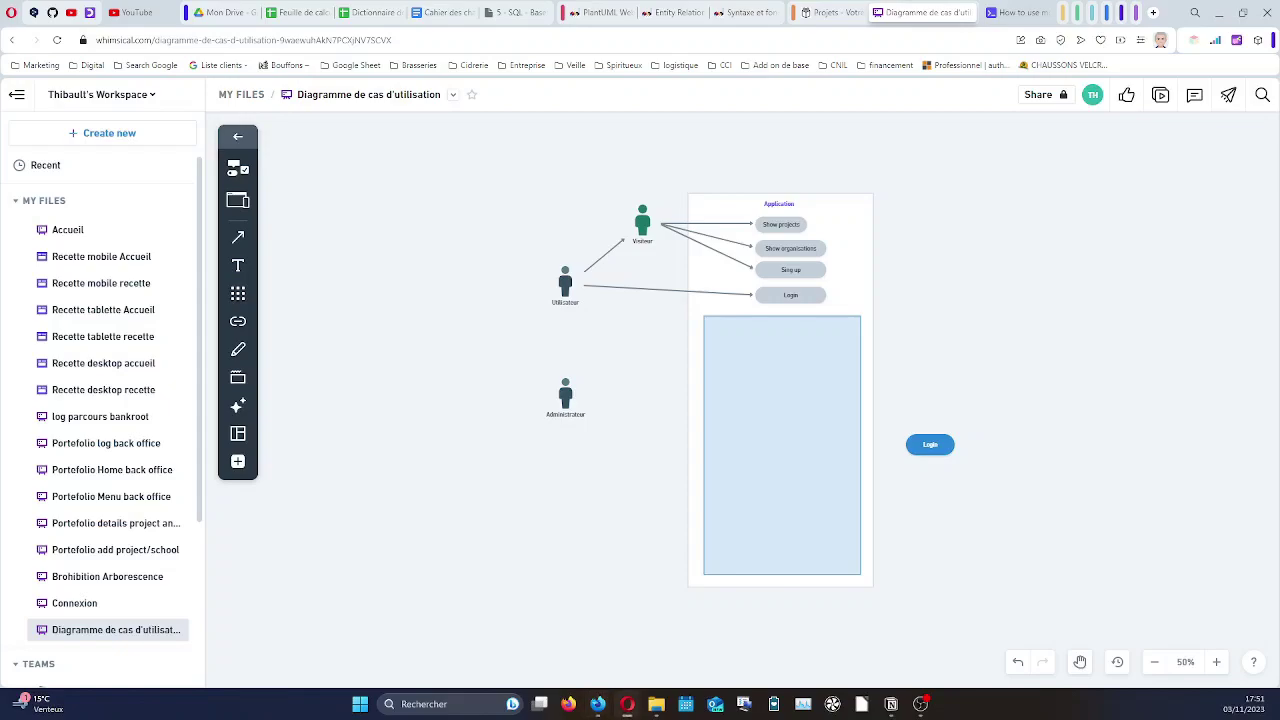
left_click(811, 461)
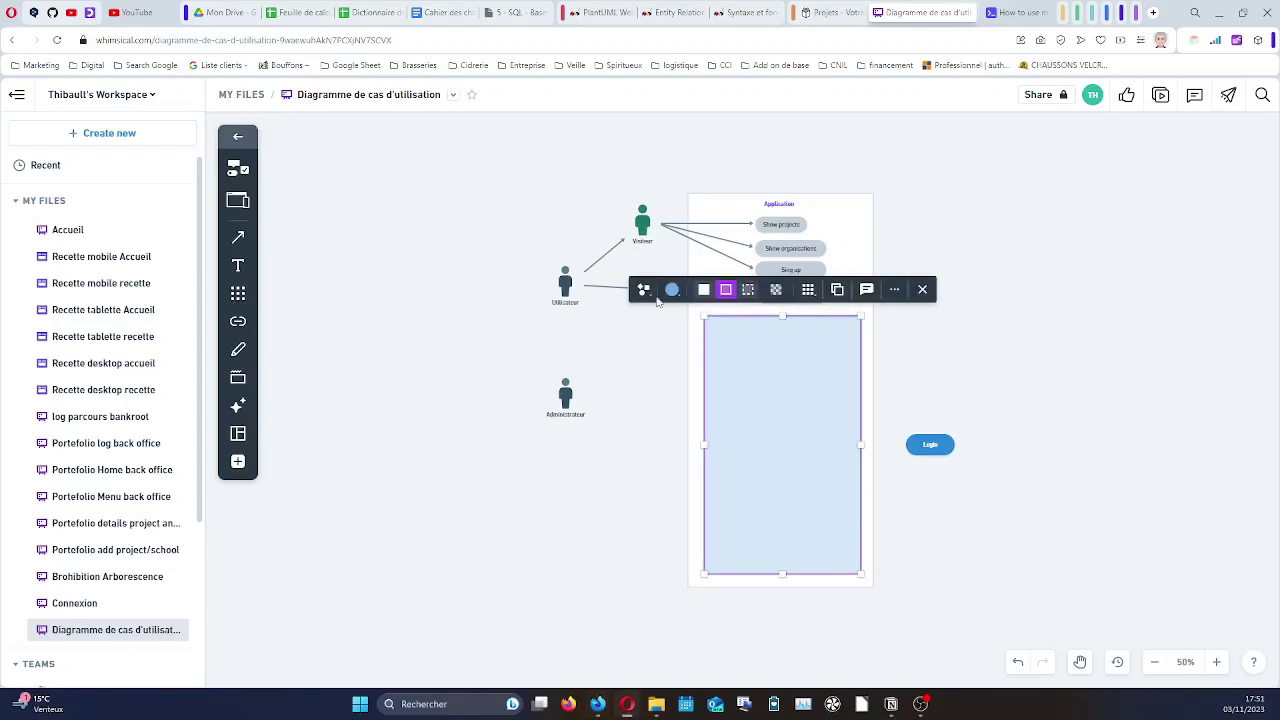
left_click(774, 292)
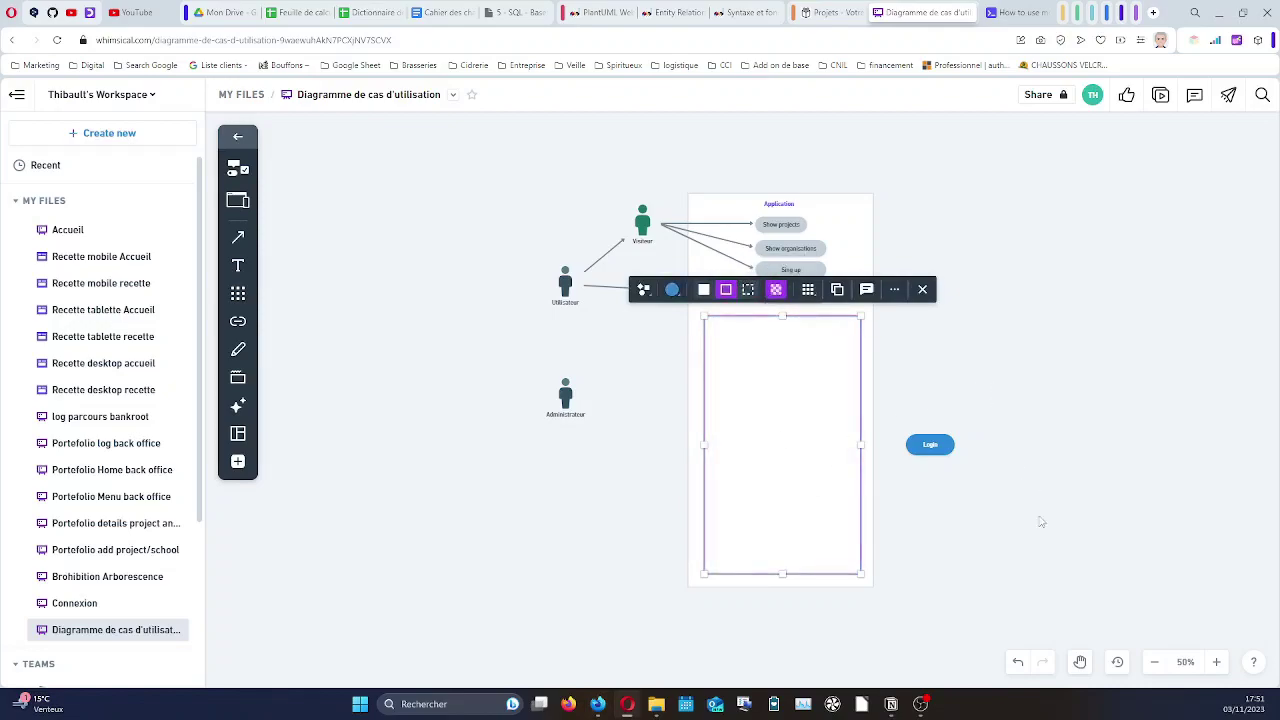
Connect the blue Login pill to the inner frame with a dashed blue arrow and move the pill farther from the frame.
left_click(238, 237)
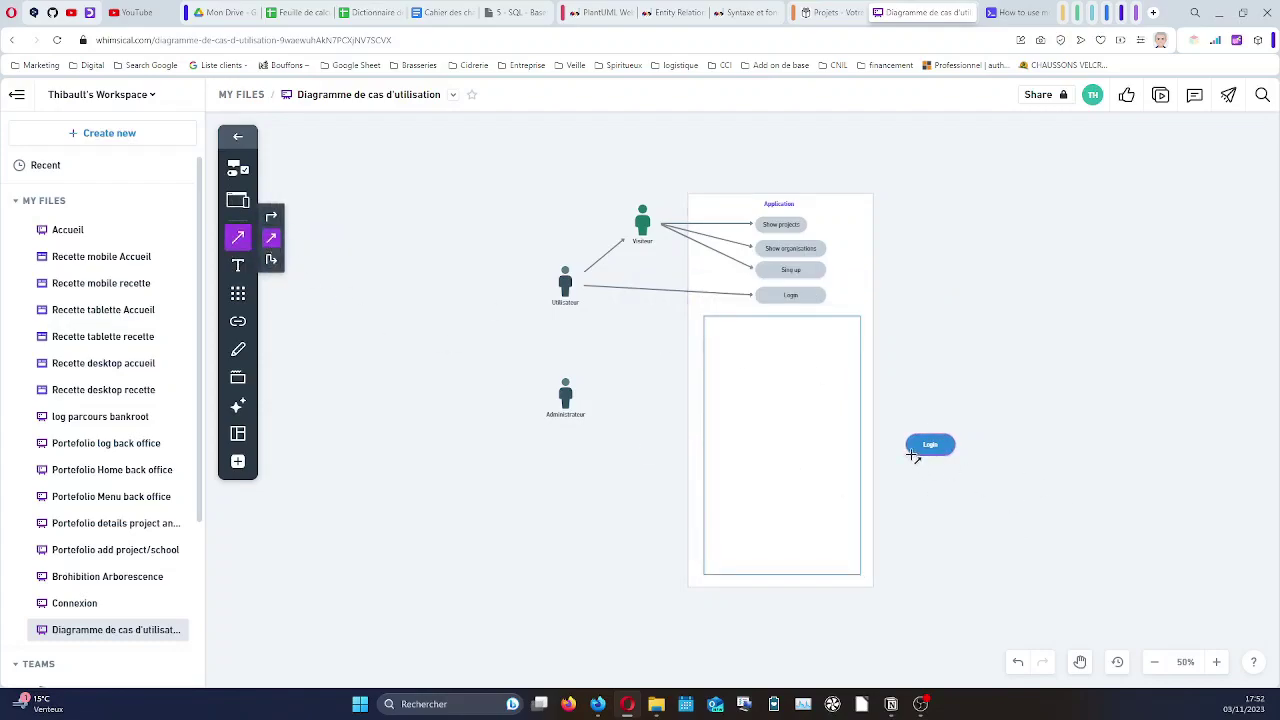
left_click_drag(908, 446, 860, 446)
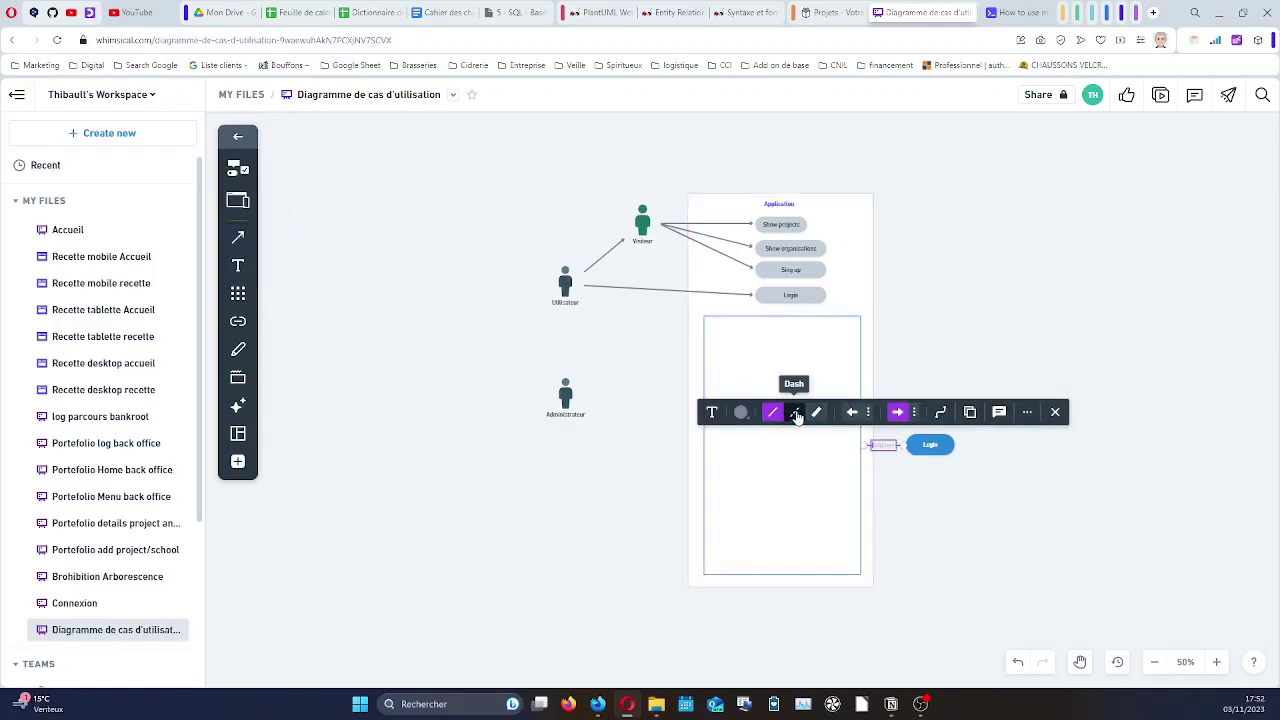
left_click(740, 412)
left_click(712, 350)
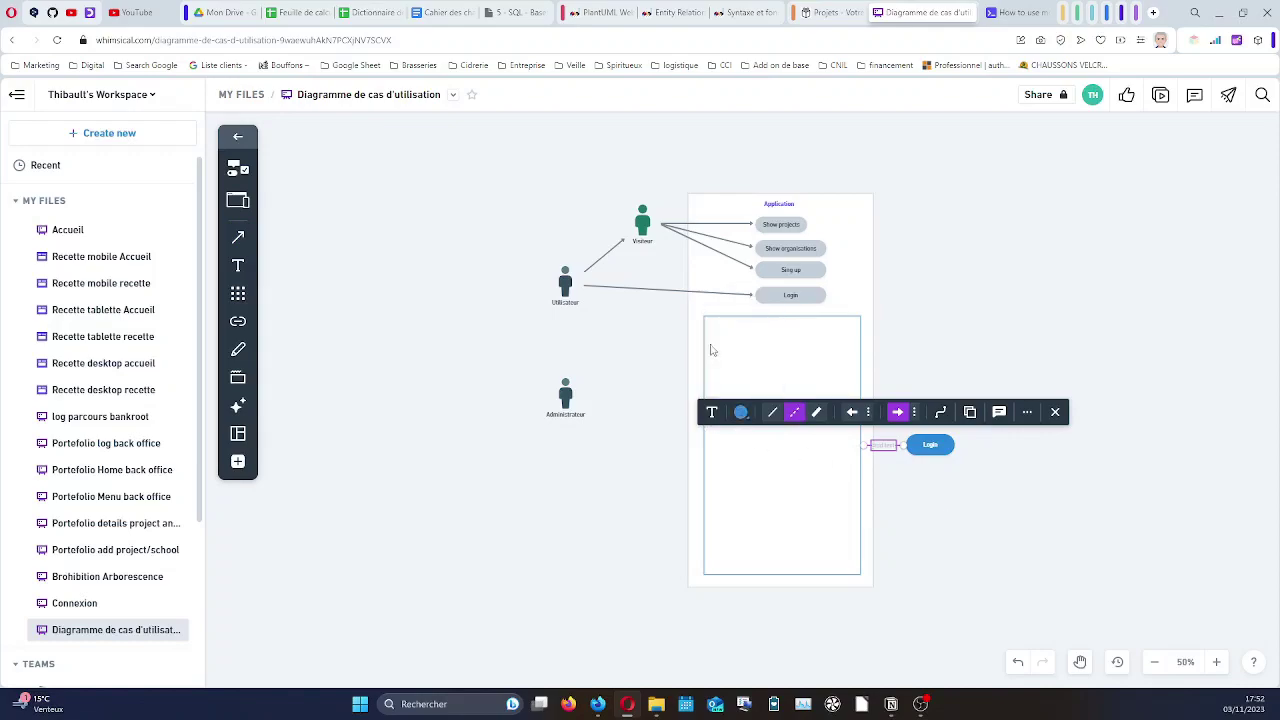
left_click(901, 503)
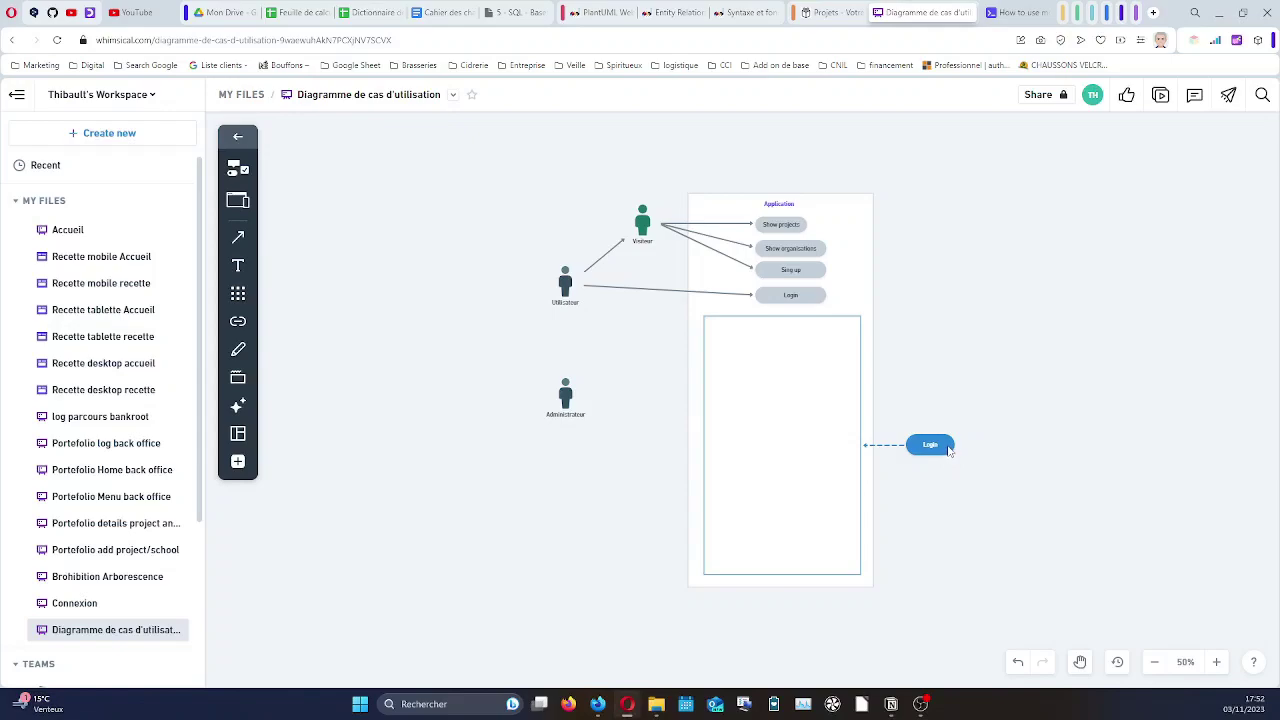
left_click_drag(949, 450, 984, 450)
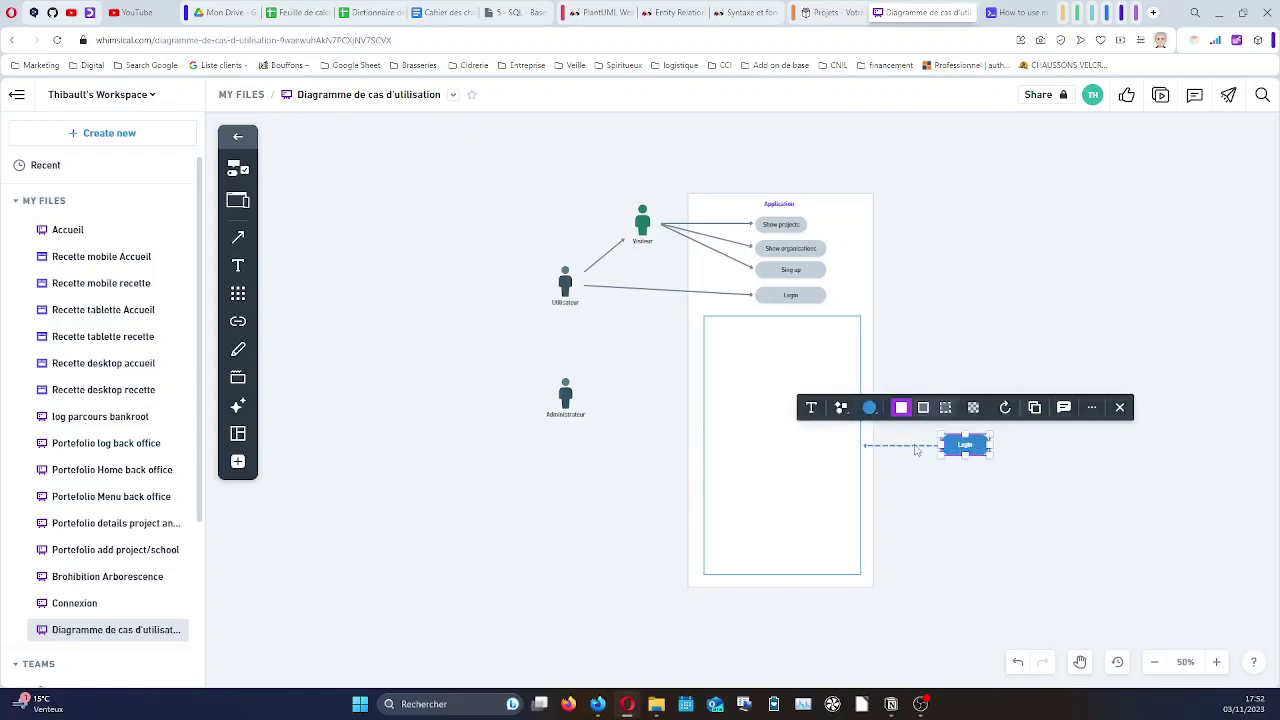
Label the dashed arrow between the blue Login pill and the inner frame "includes" and colour the label blue.
left_click(916, 451)
left_click(916, 451)
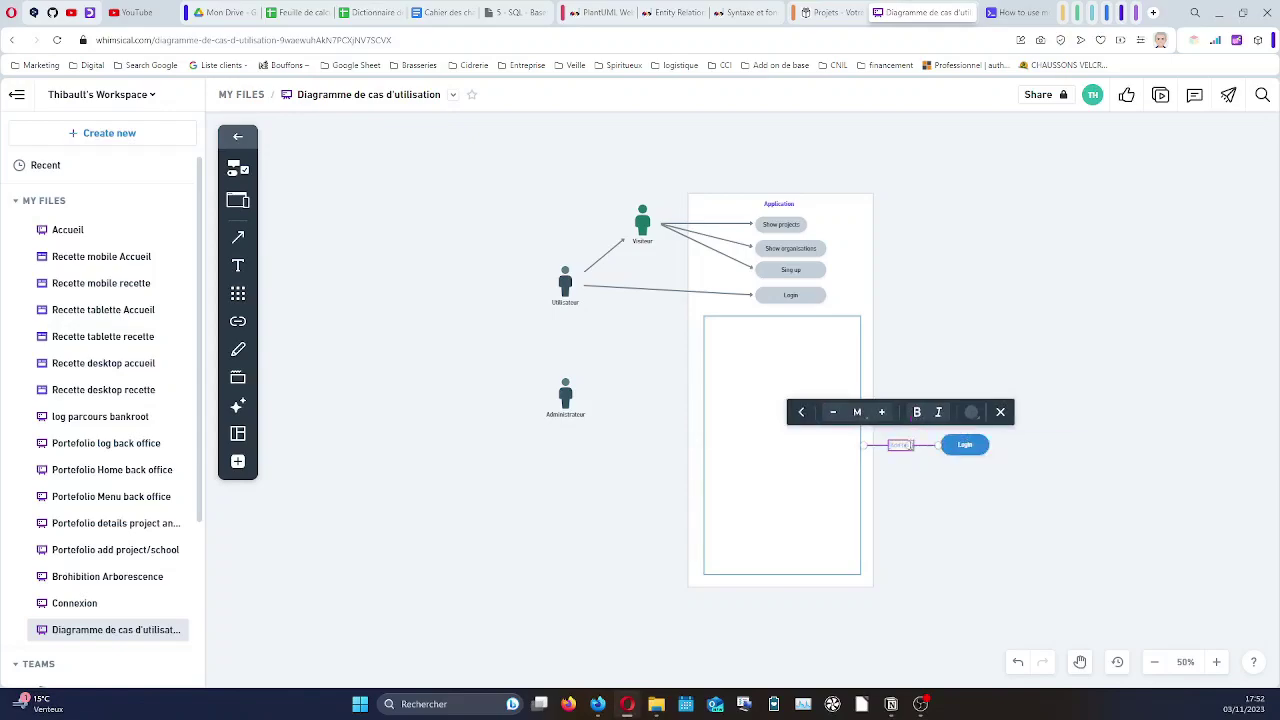
type("include")
left_click(971, 412)
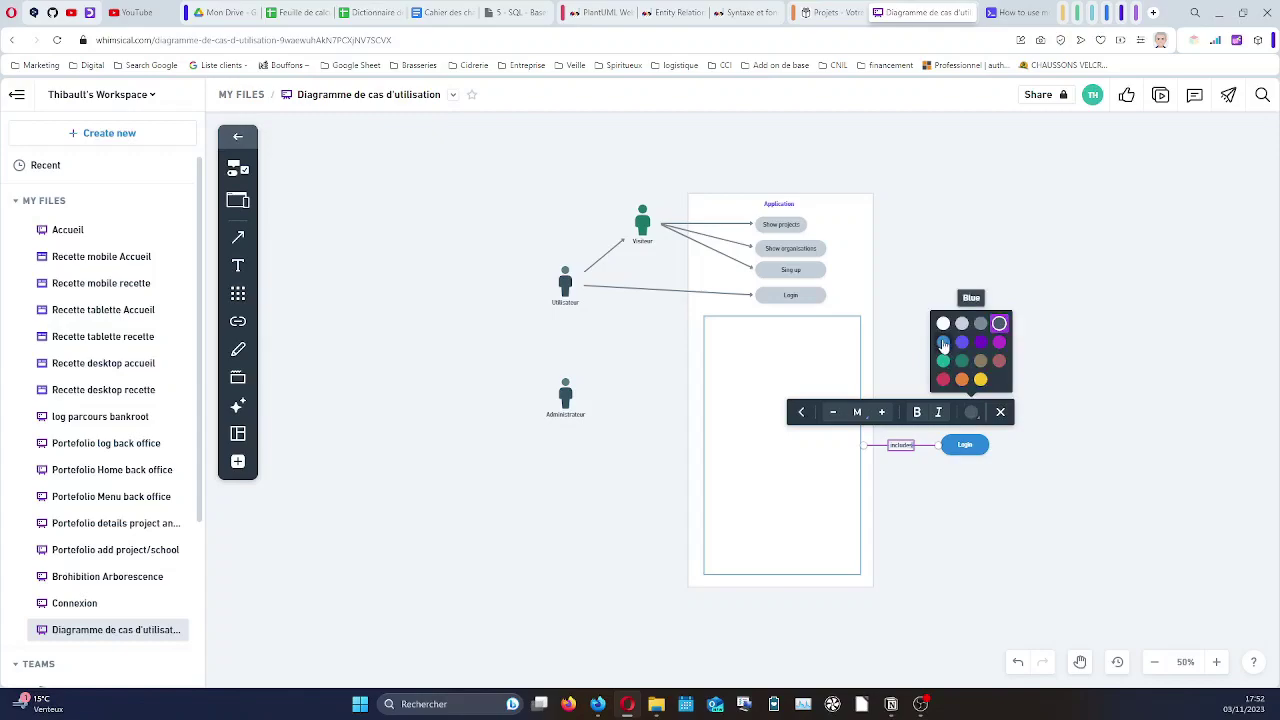
left_click(943, 342)
left_click(909, 479)
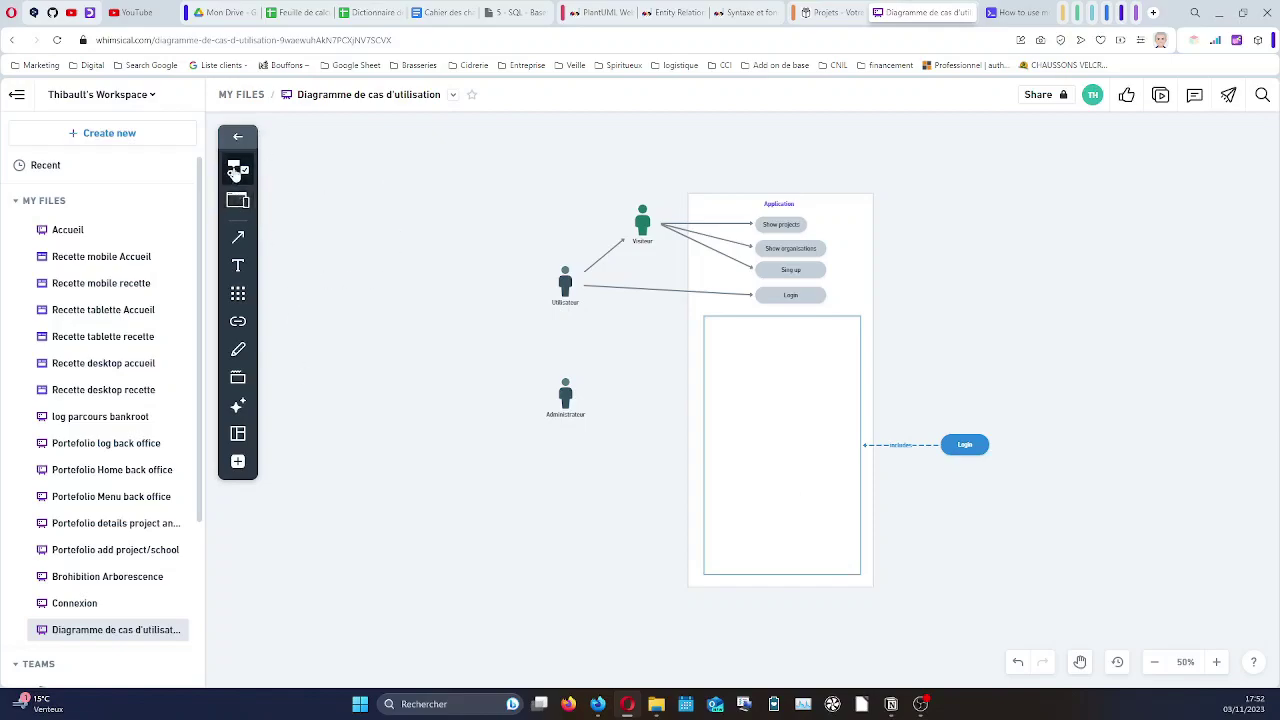
Add an outlined rectangle about 400 wide inside the blue inner frame, filling roughly its upper half.
left_click(237, 168)
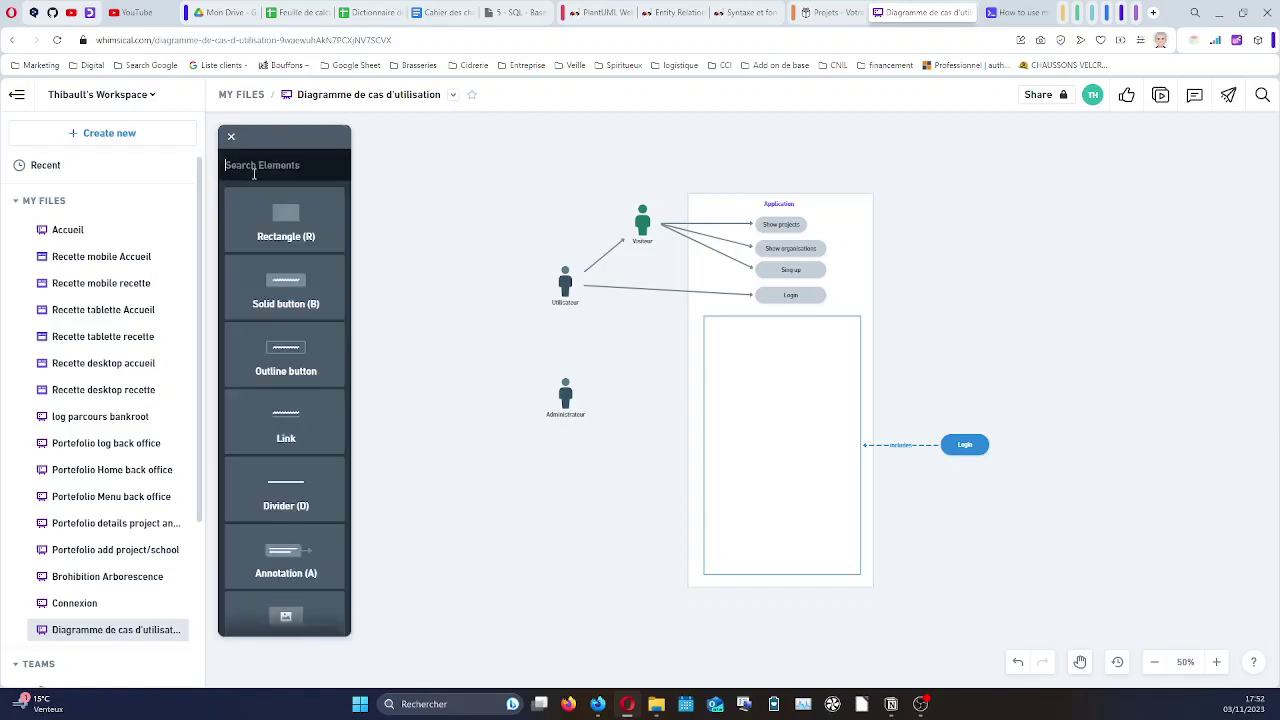
left_click(738, 327)
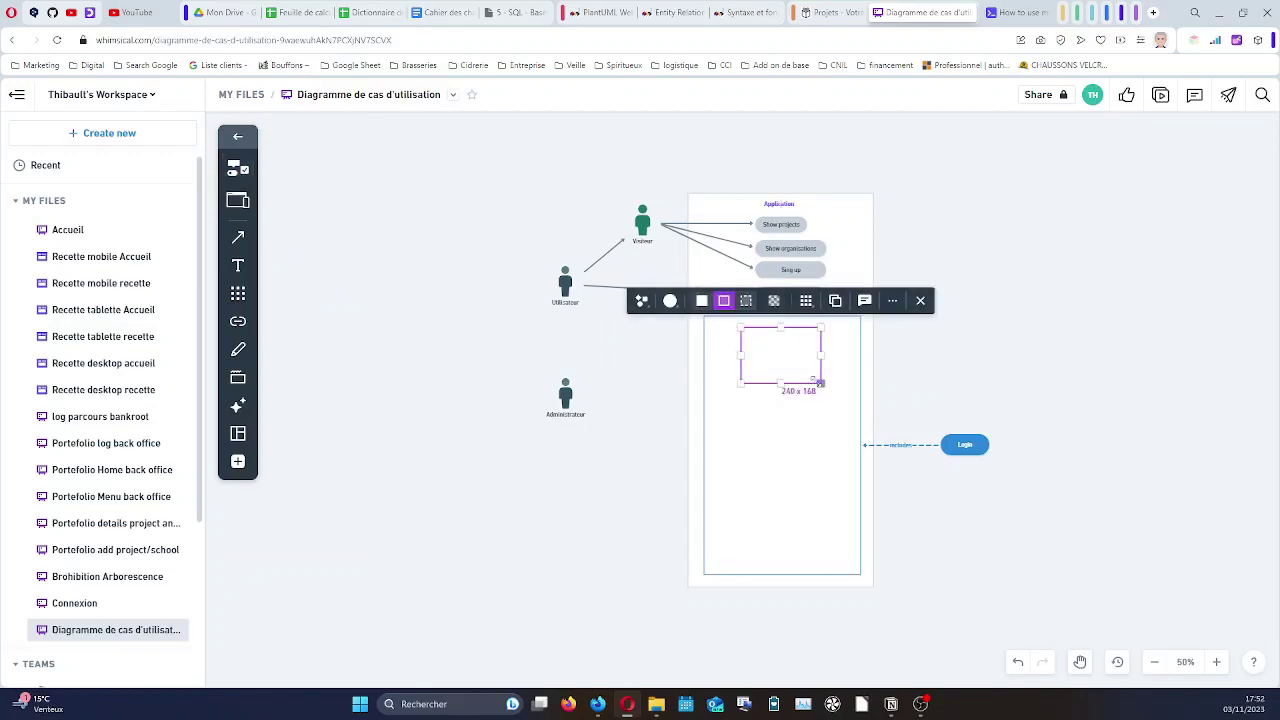
left_click_drag(821, 387, 847, 390)
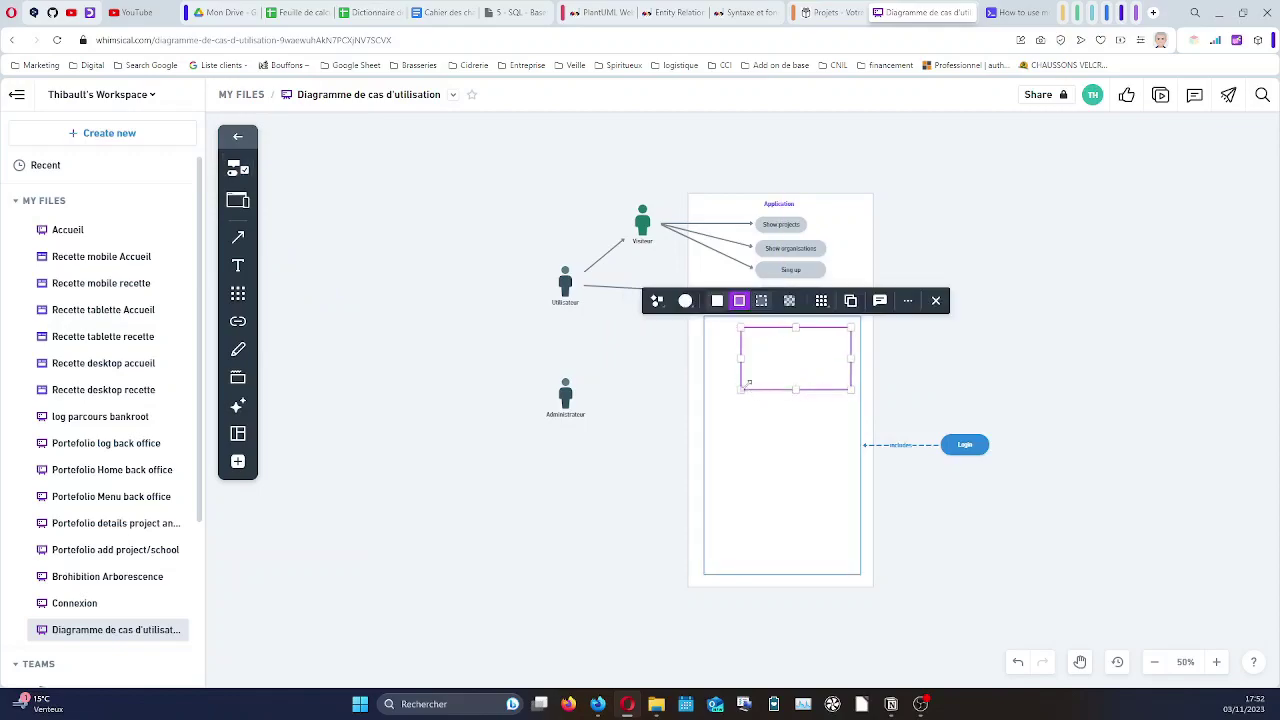
left_click_drag(740, 389, 717, 409)
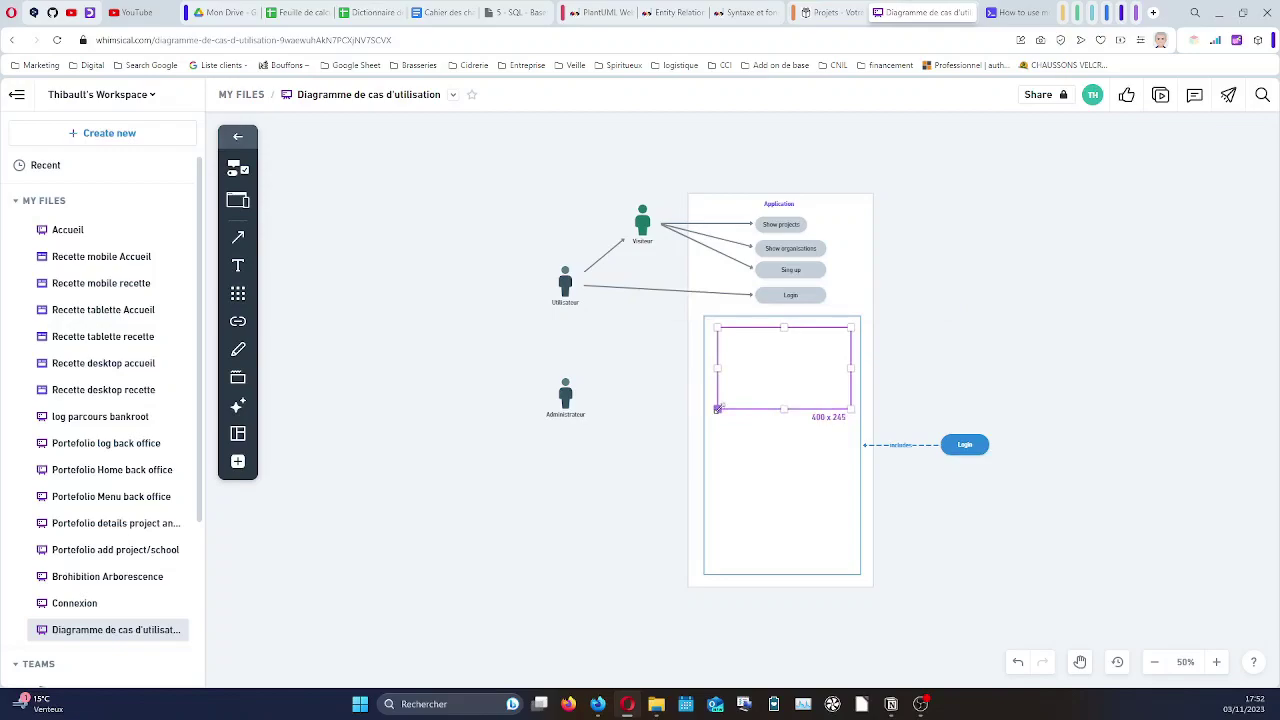
left_click_drag(717, 409, 787, 441)
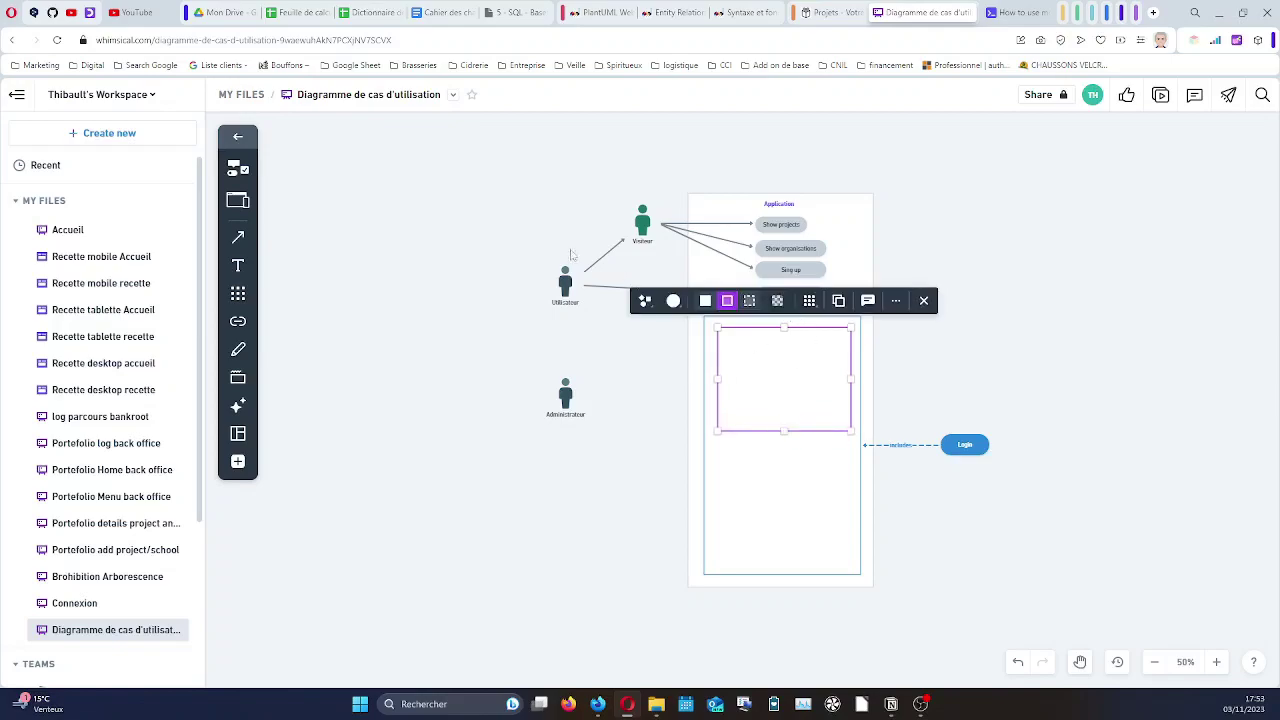
Add the title "Projects" inside the new rectangle, fit its text box and centre it near the upper edge.
left_click(239, 267)
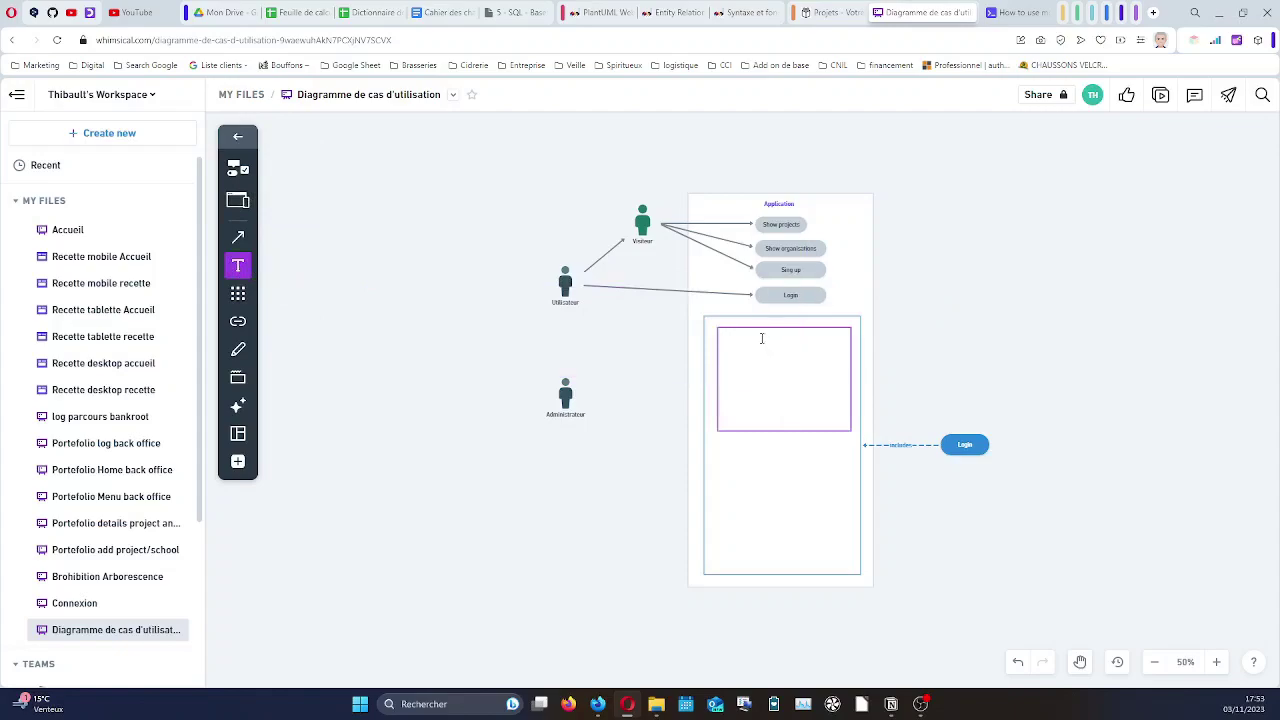
left_click_drag(760, 334, 814, 350)
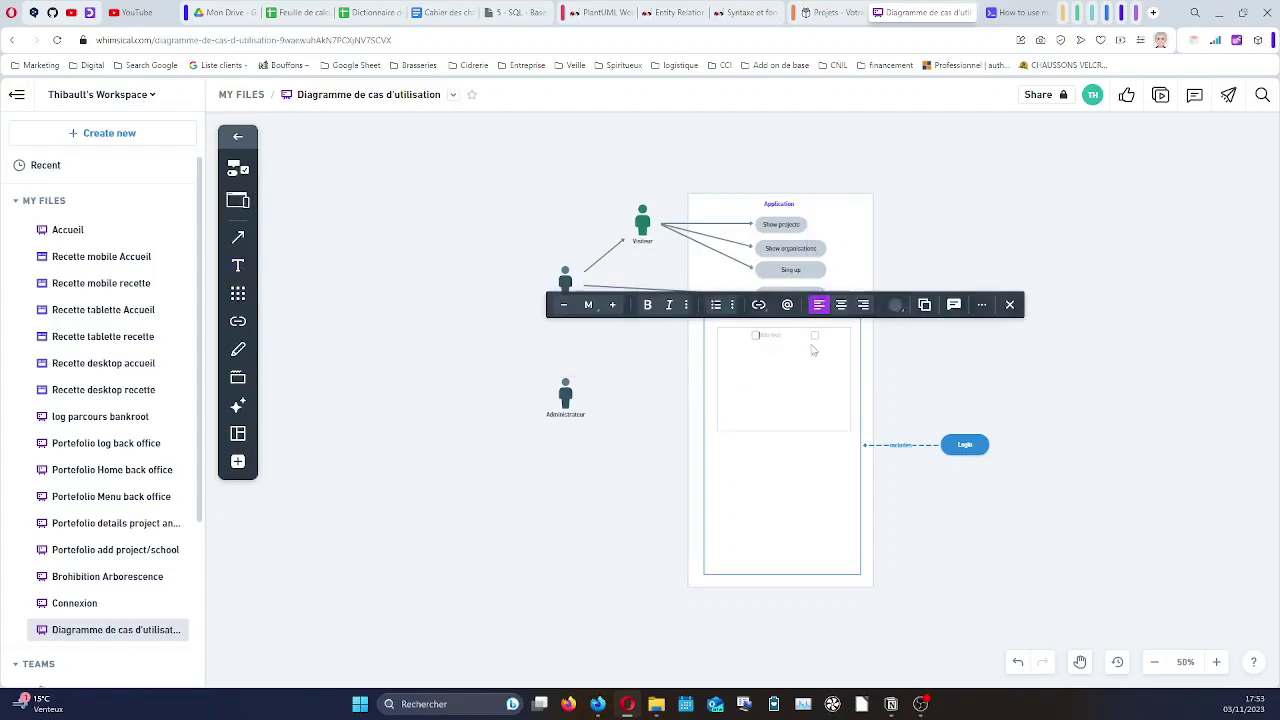
type("H")
type("rojects")
left_click_drag(818, 337, 789, 335)
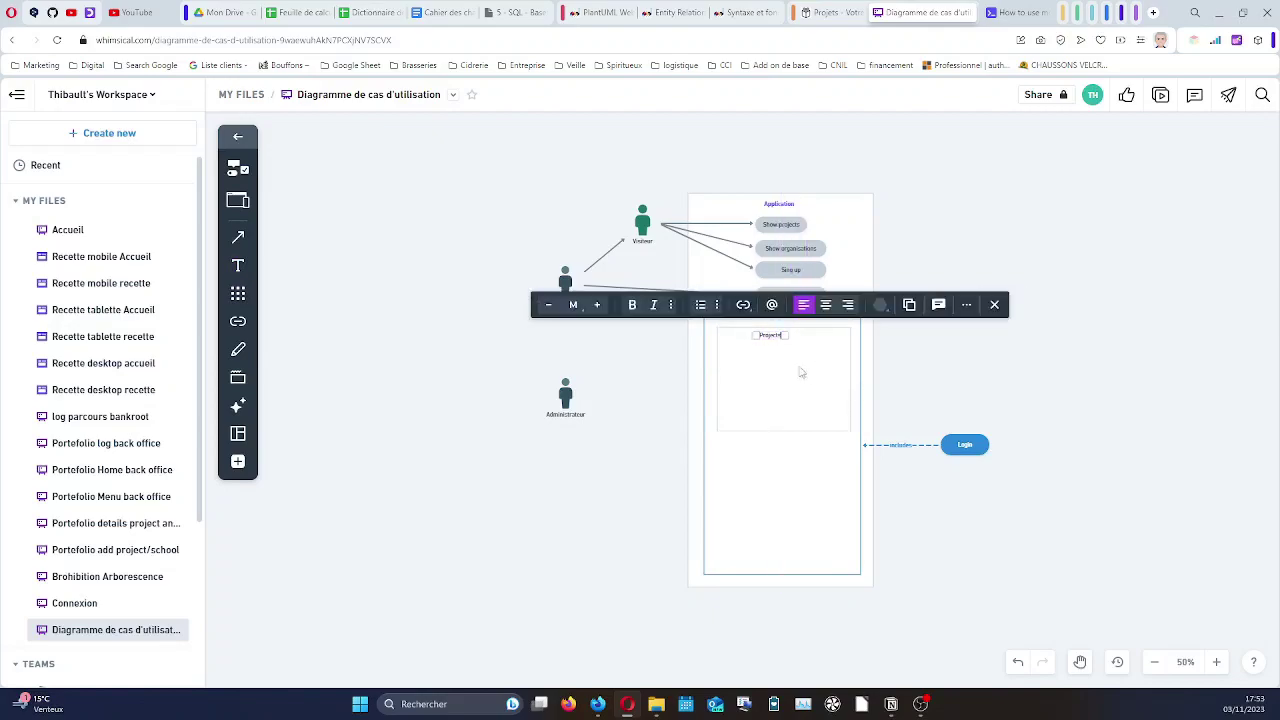
left_click(781, 431)
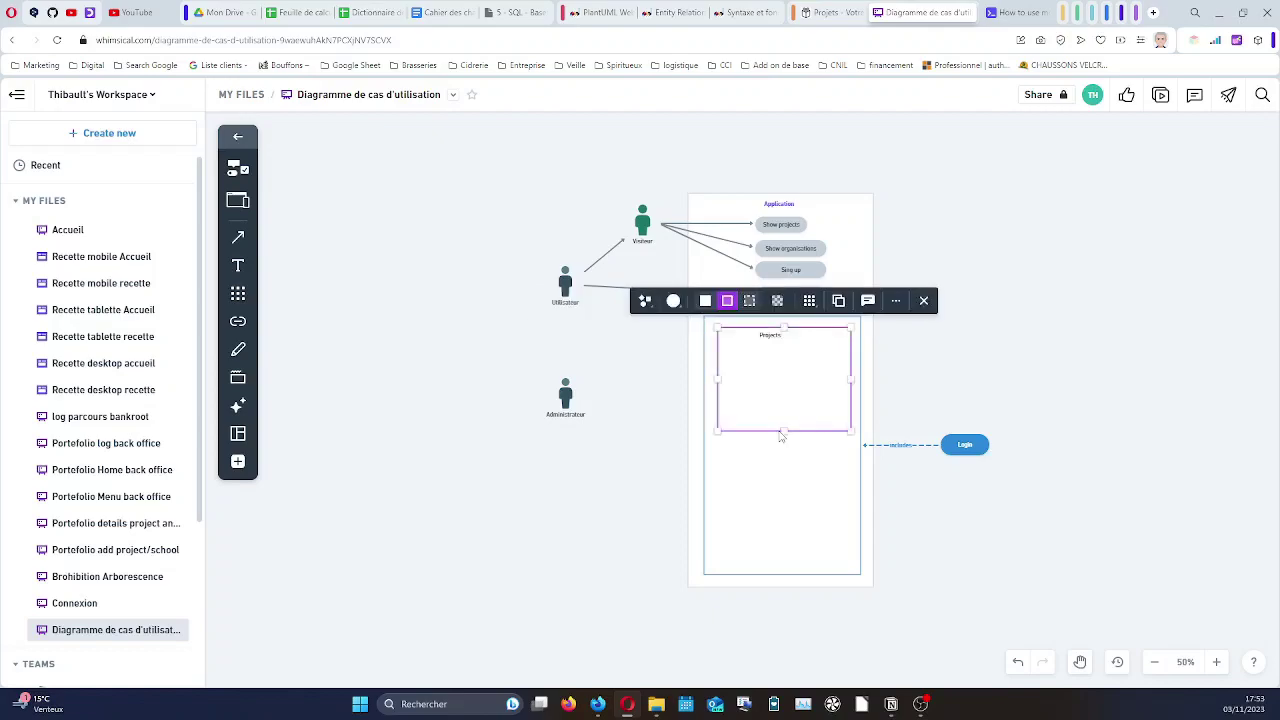
left_click_drag(777, 340, 778, 340)
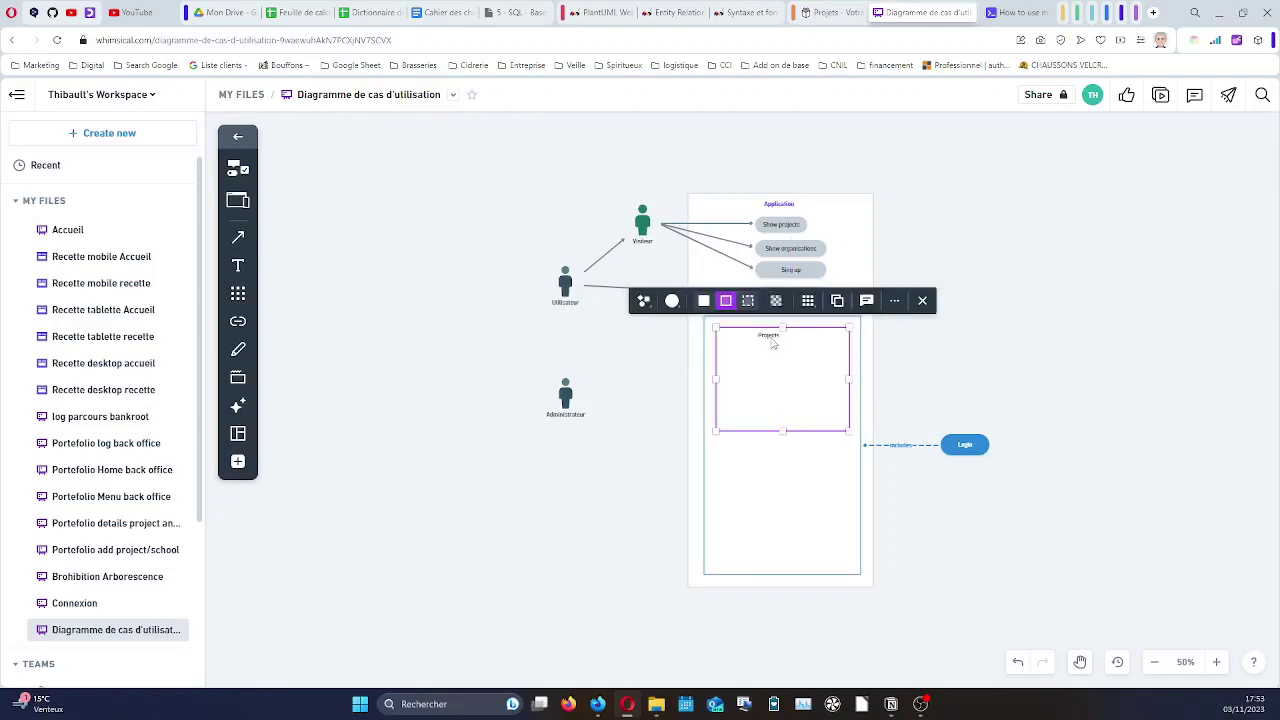
scroll(772, 342, "up", 5, "ctrl")
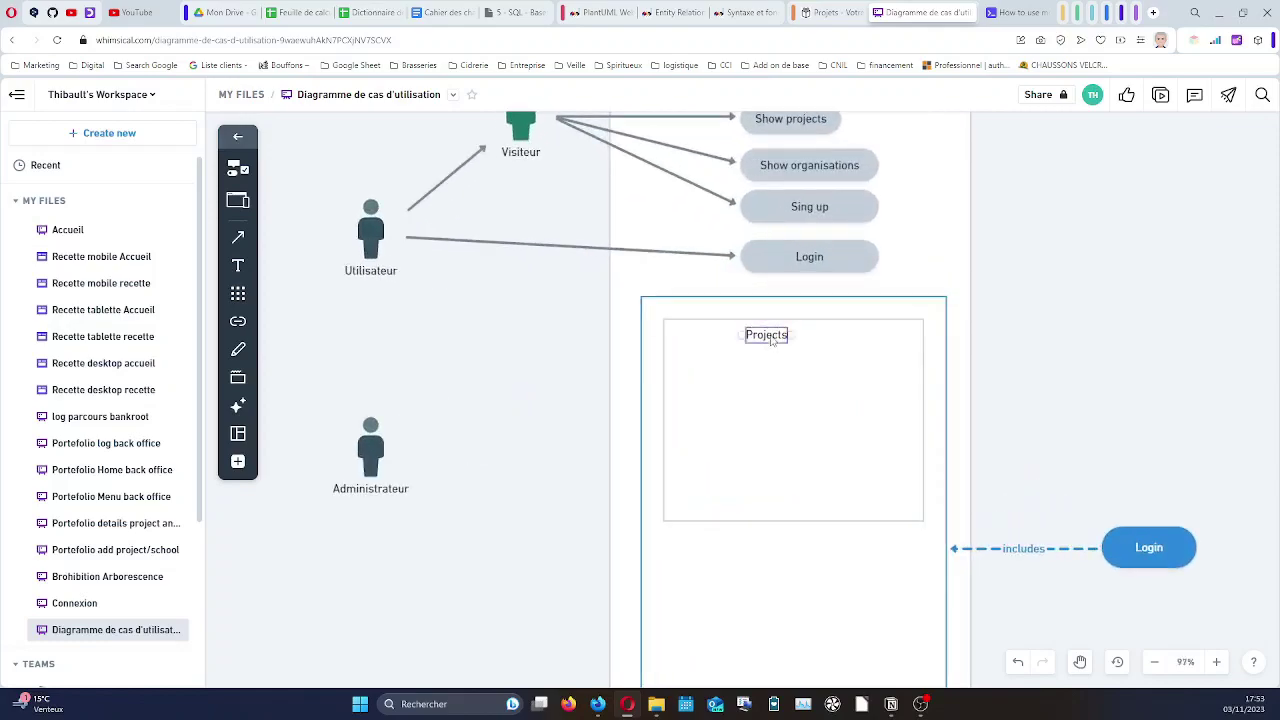
left_click_drag(772, 342, 796, 342)
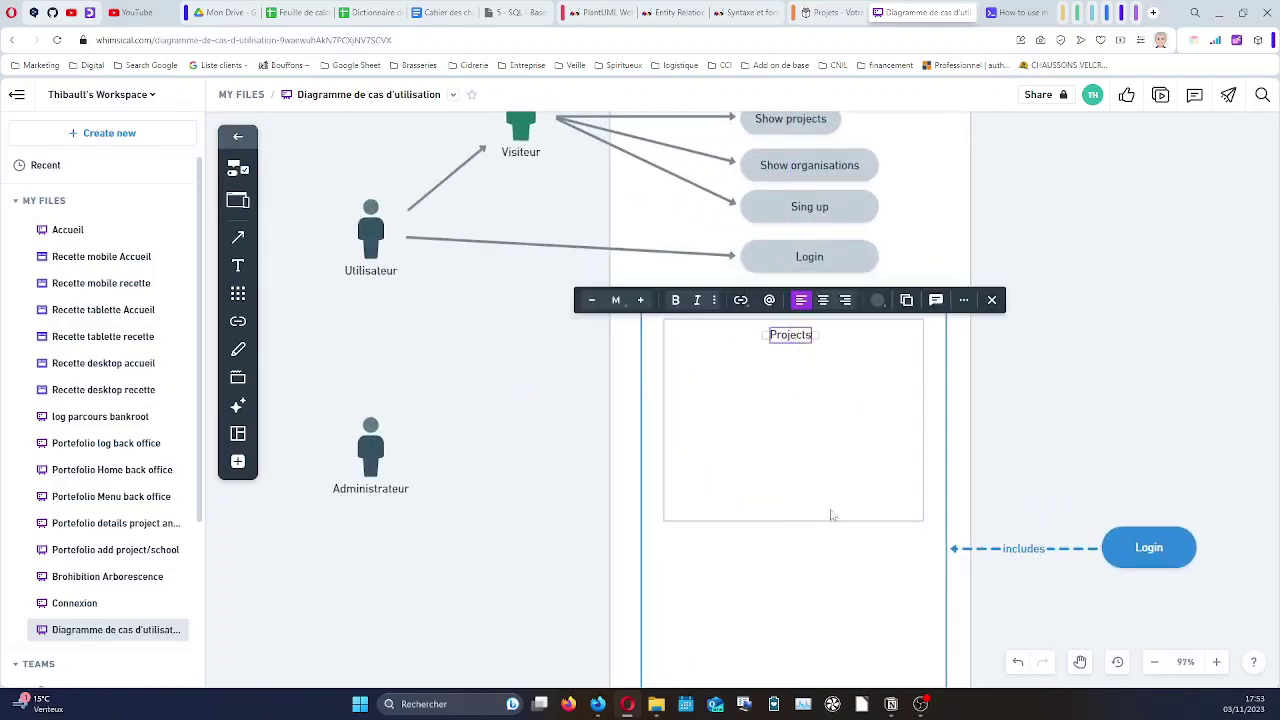
Duplicate the Projects box with its title into the empty lower part of the blue inner frame.
left_click(798, 515)
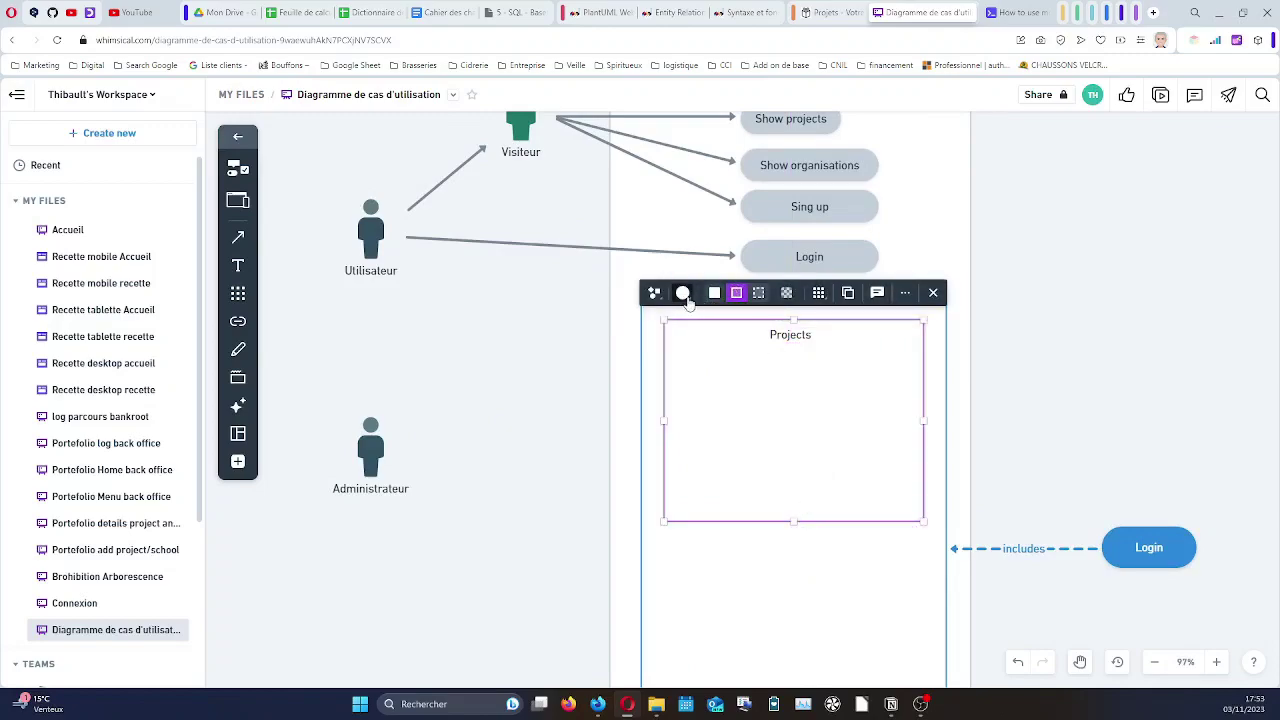
scroll(801, 552, "down", 3)
scroll(801, 552, "down", 1)
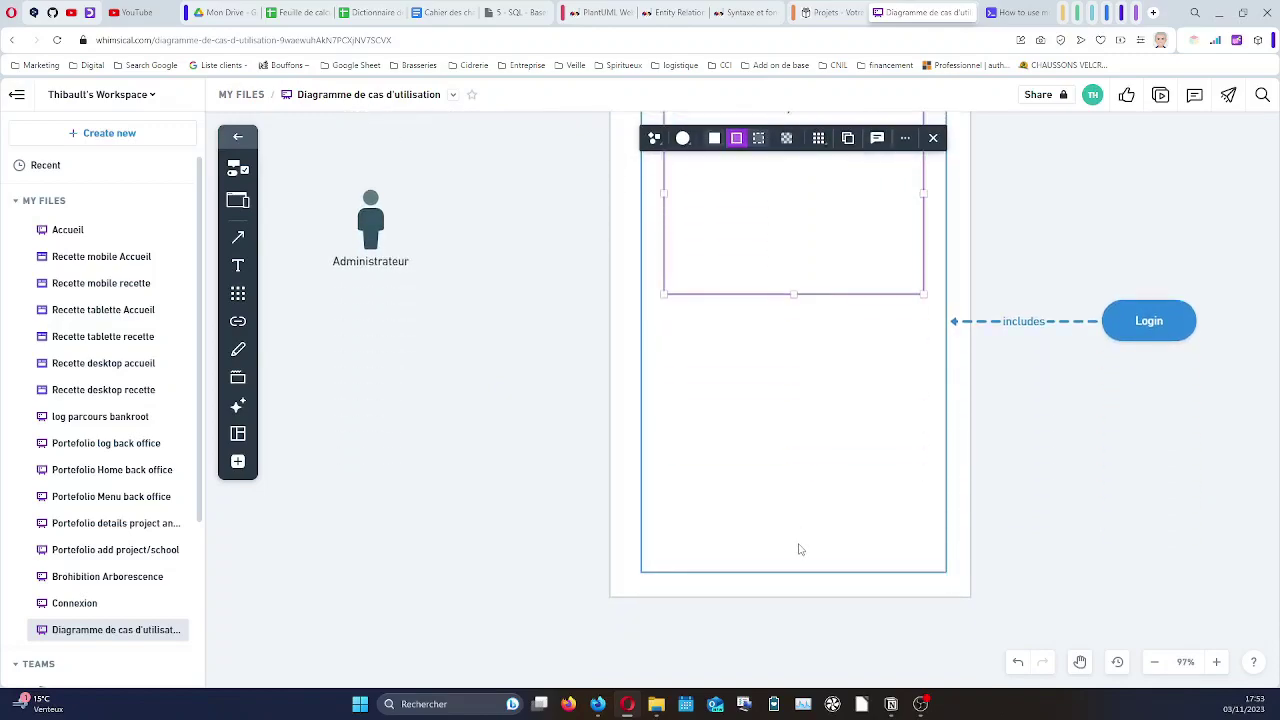
scroll(801, 552, "up", 1)
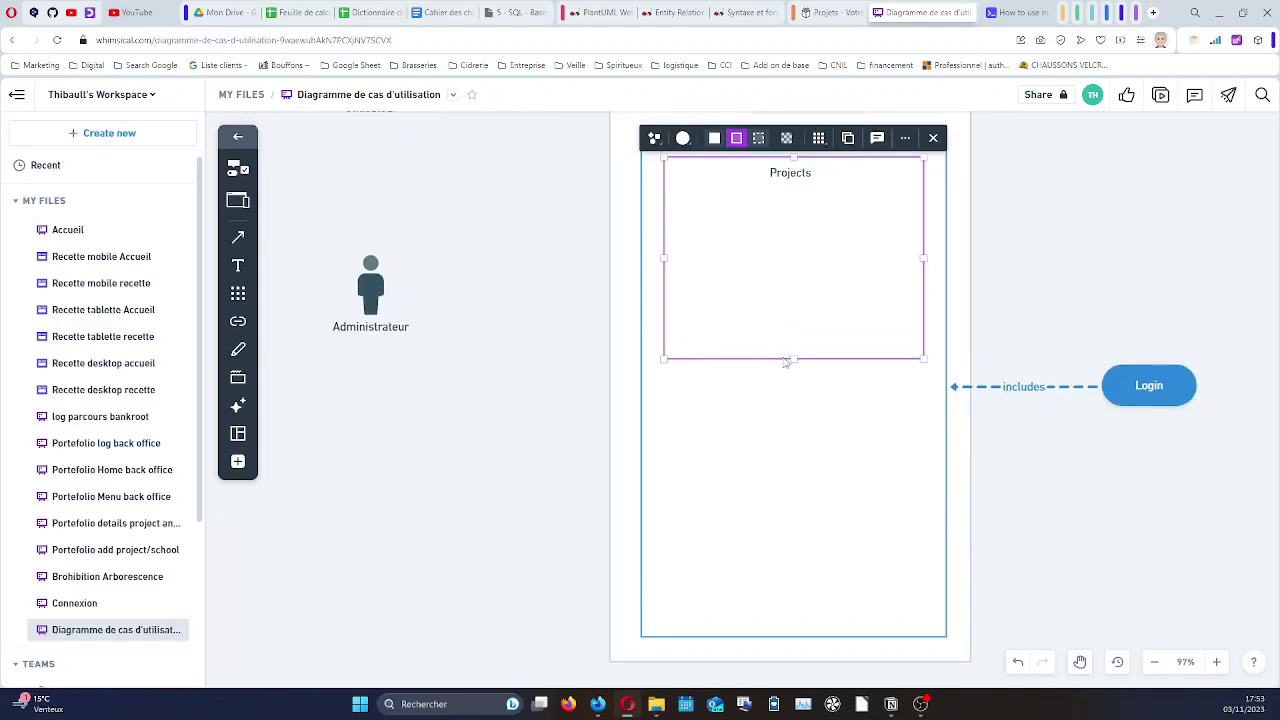
left_click_drag(814, 323, 803, 563)
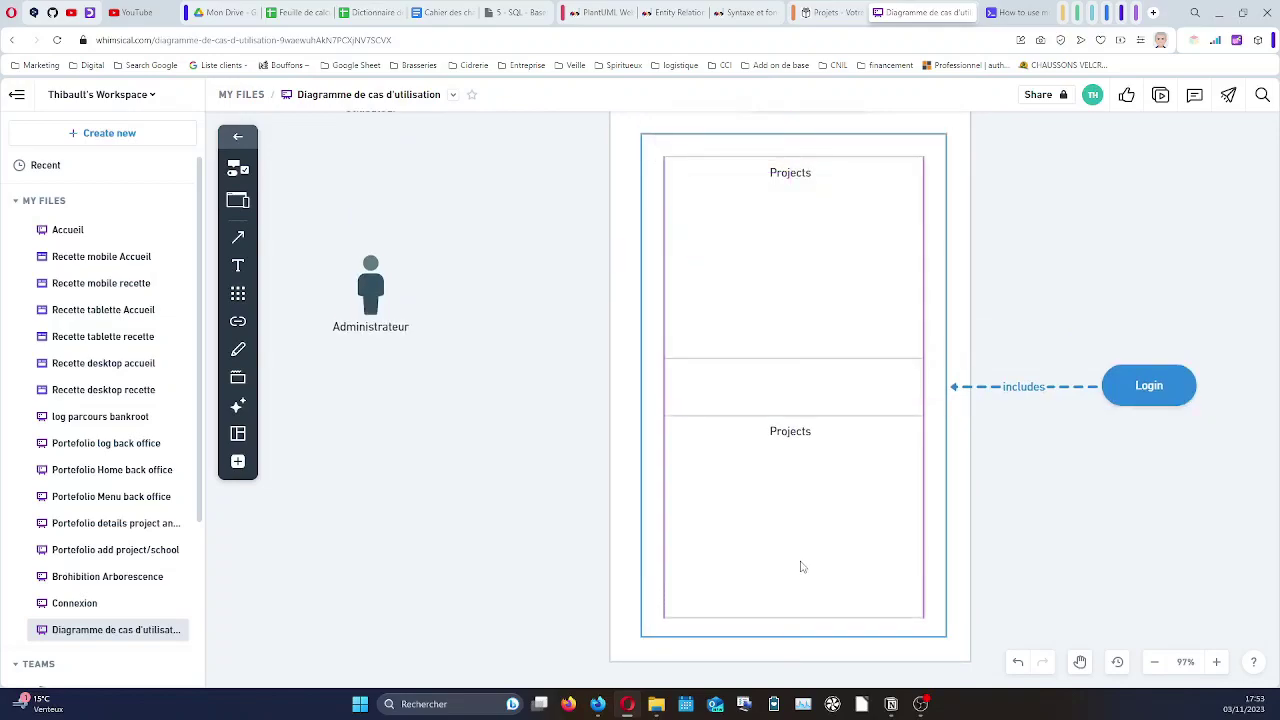
Rename the lower box's title to "Organsation" and widen its text box so it fits on one line.
double_click(790, 431)
double_click(790, 432)
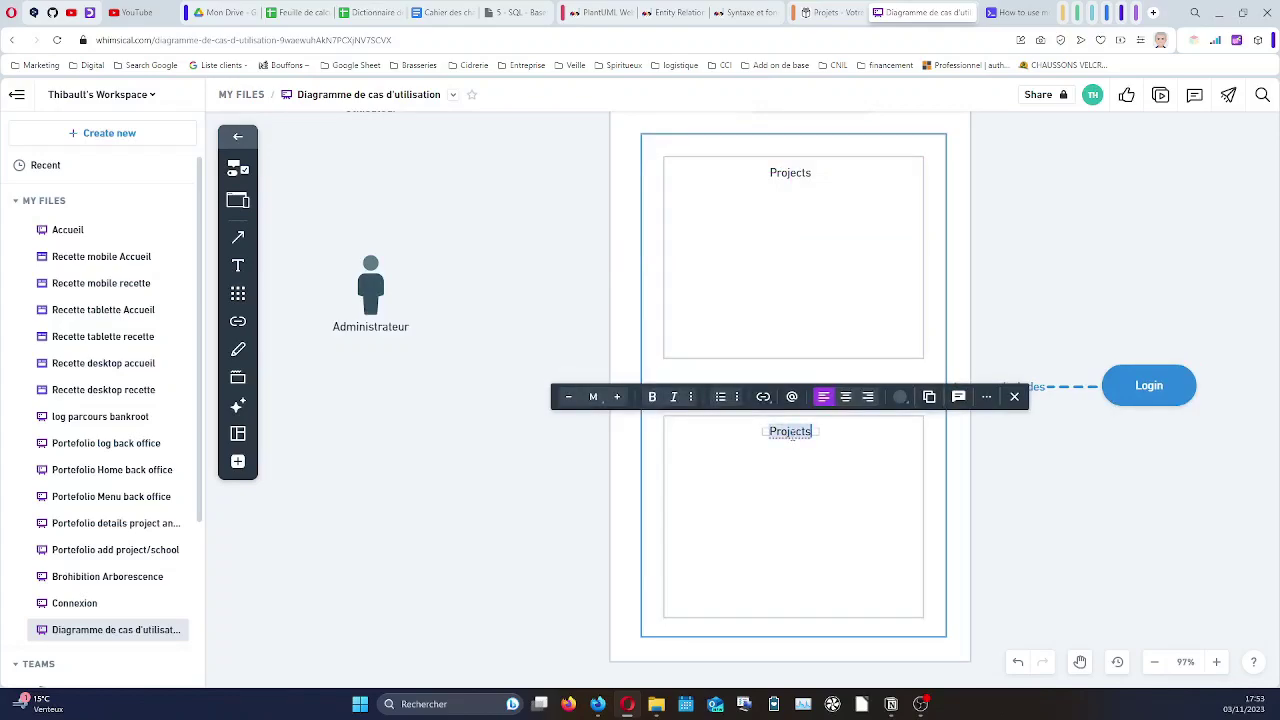
type("Organsatio")
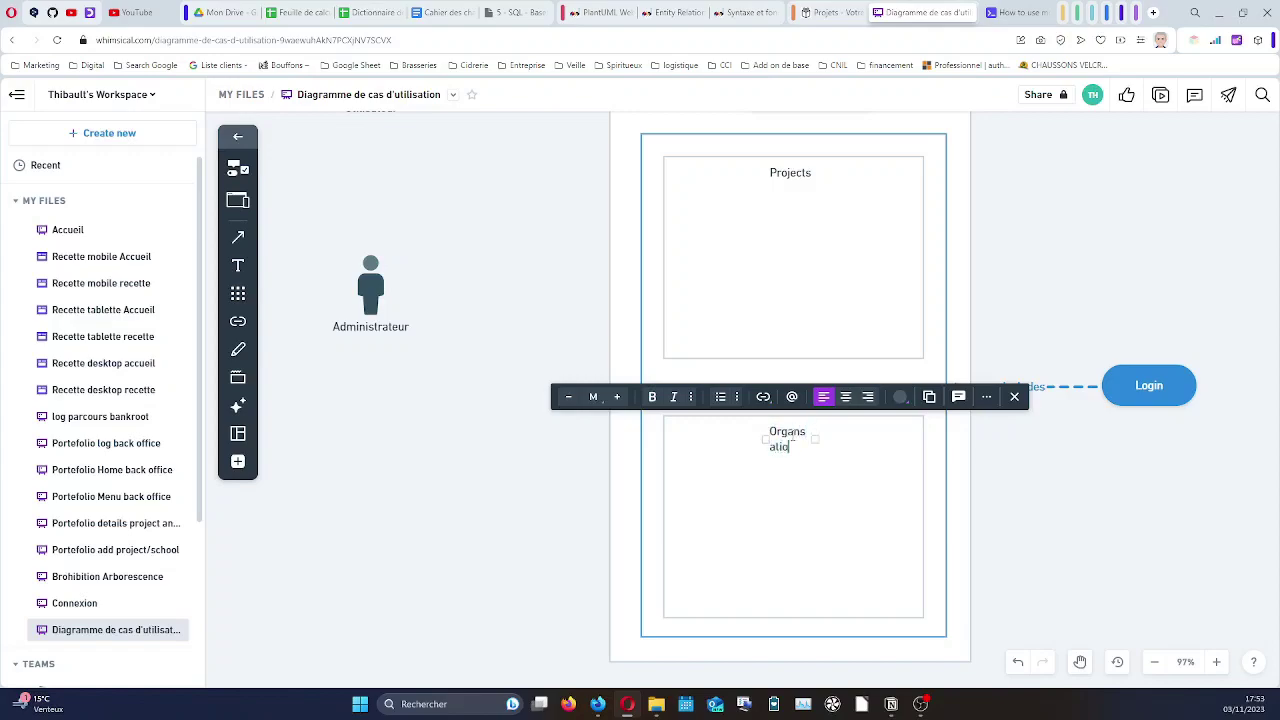
type("n")
left_click_drag(813, 438, 838, 443)
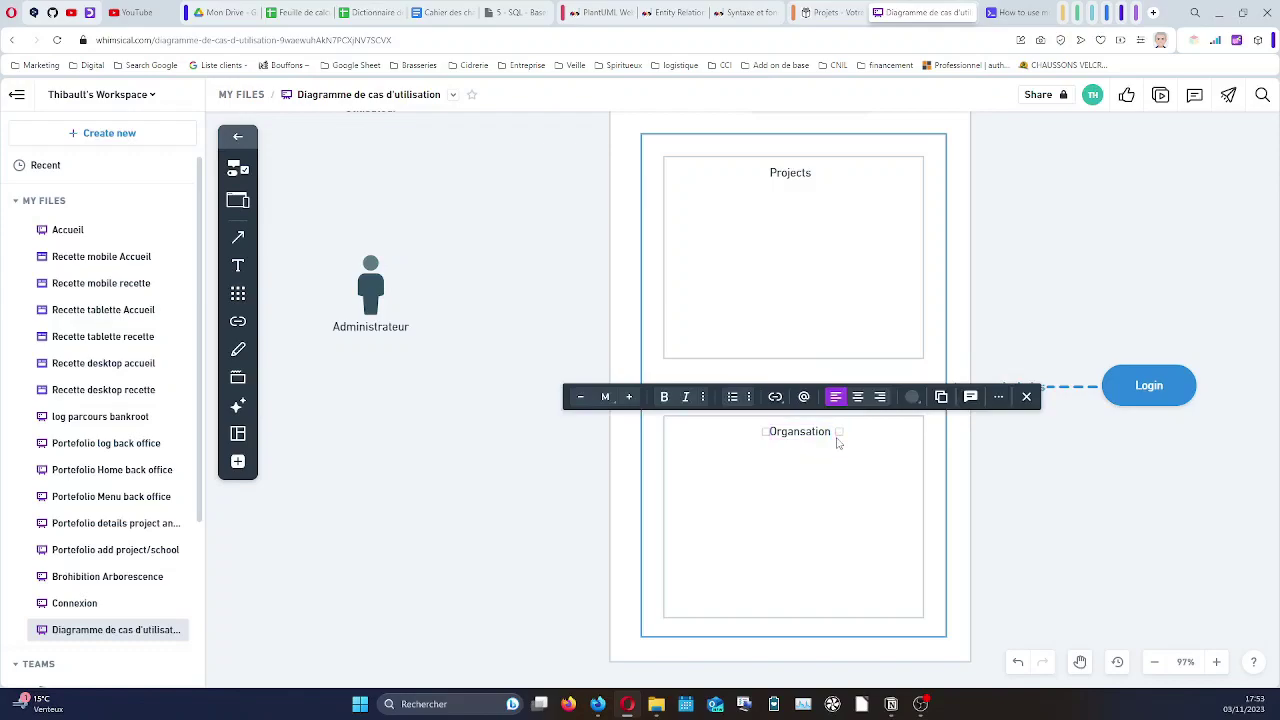
Extend the Application frame downward to a height of about 1562 and stretch the blue inner frame to just above its lower edge.
scroll(803, 374, "up", 3)
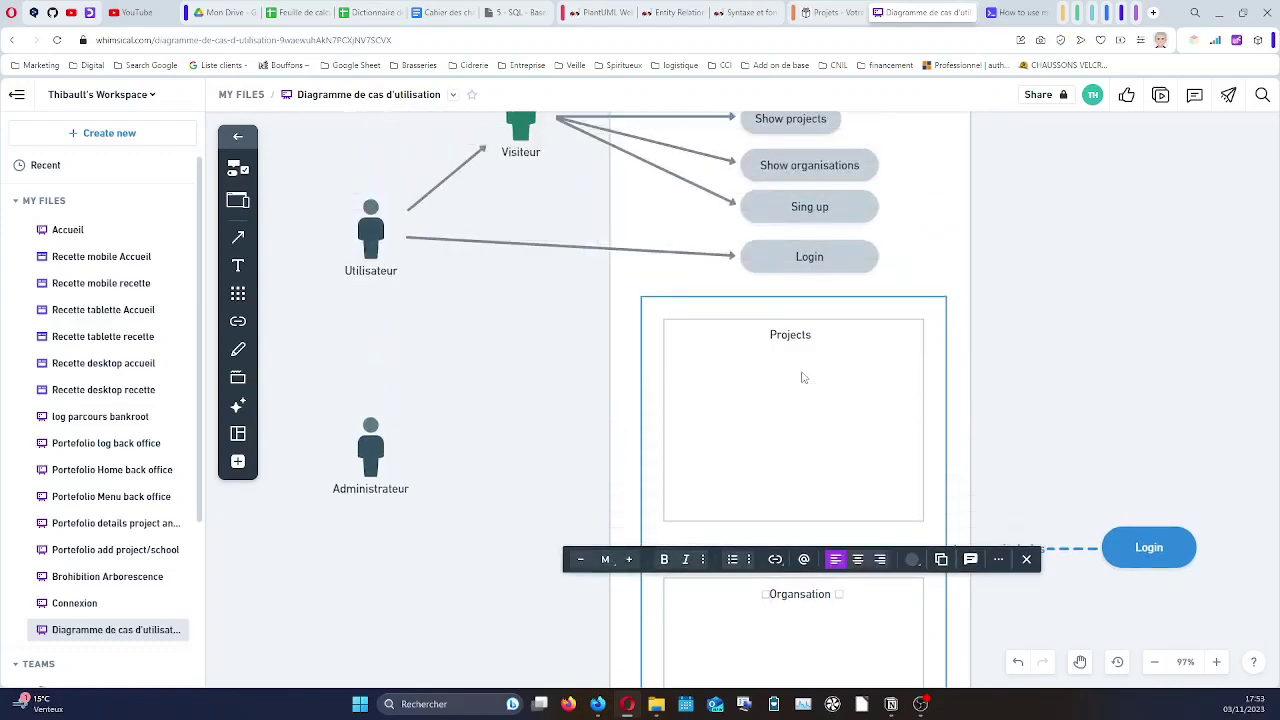
scroll(803, 377, "up", 3)
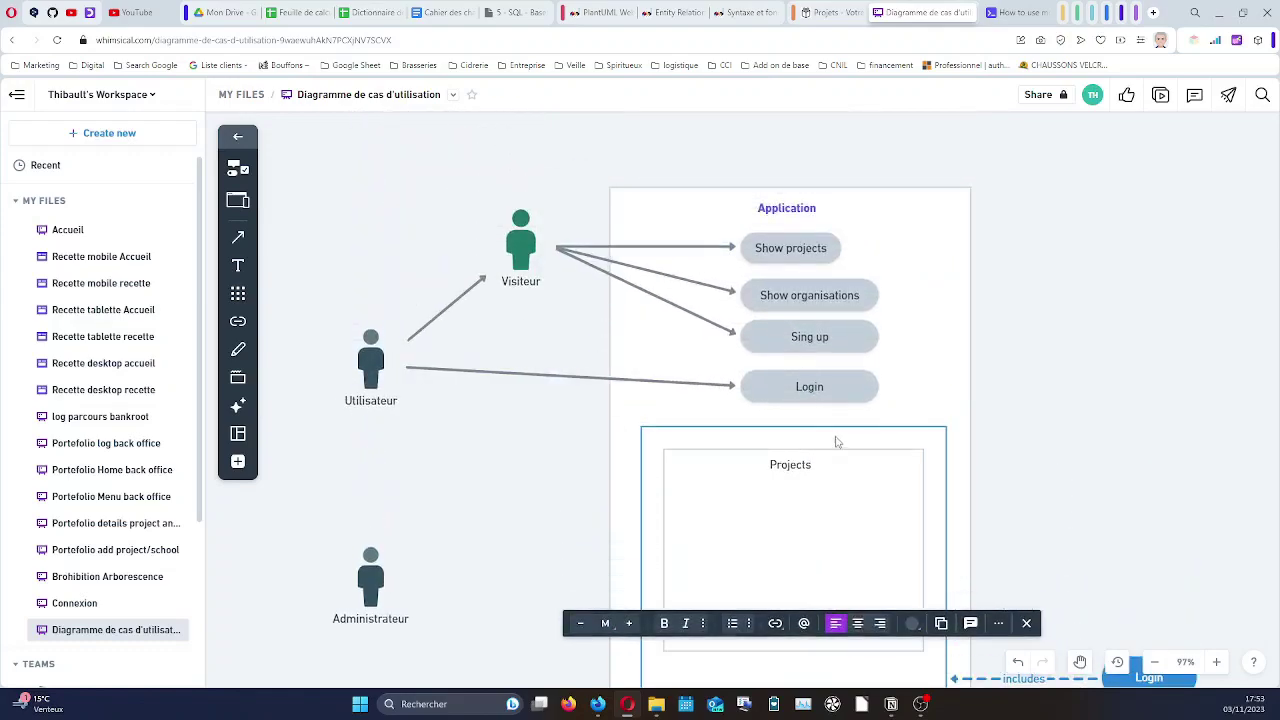
scroll(875, 420, "down", 5)
scroll(874, 440, "down", 3)
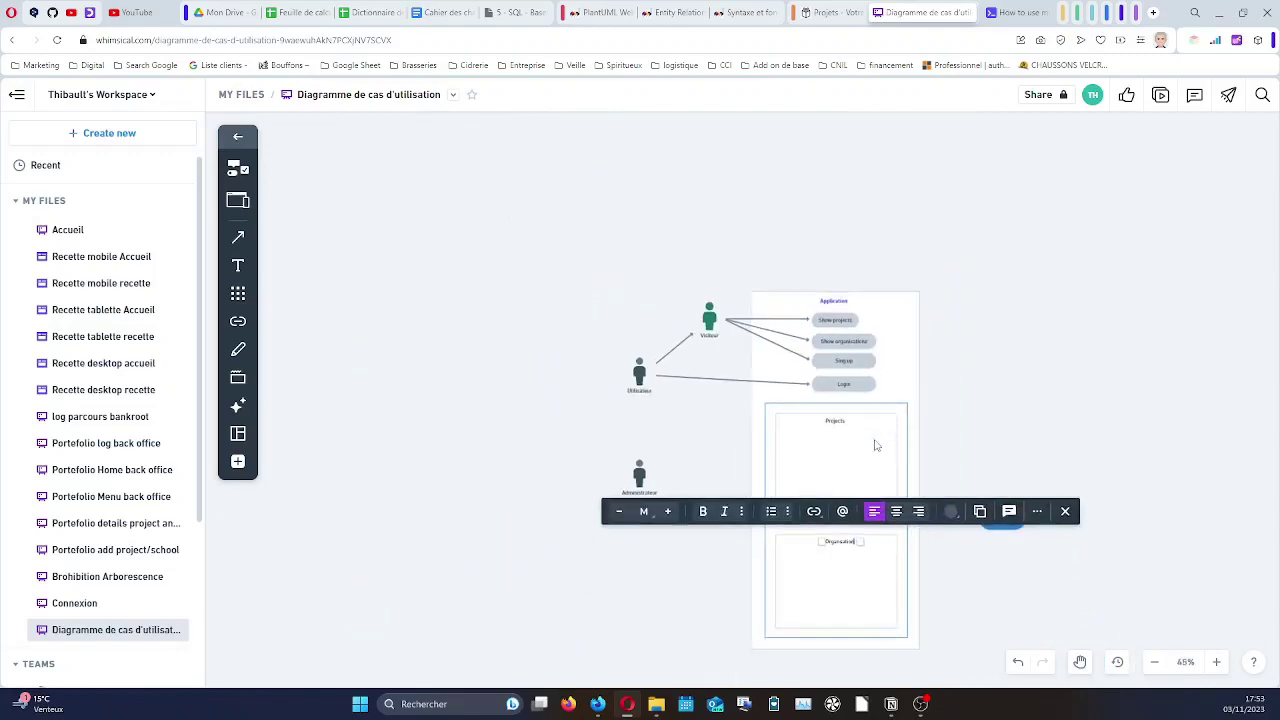
left_click(972, 519)
left_click(826, 520)
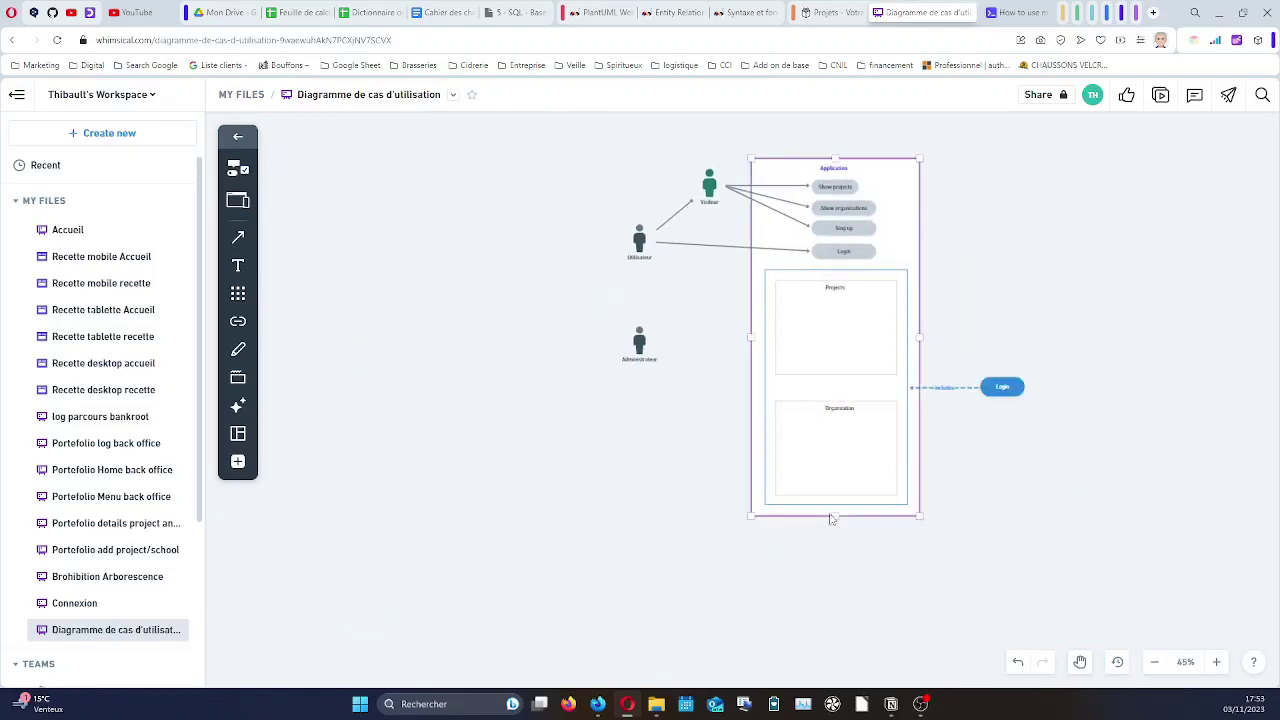
left_click_drag(834, 517, 839, 631)
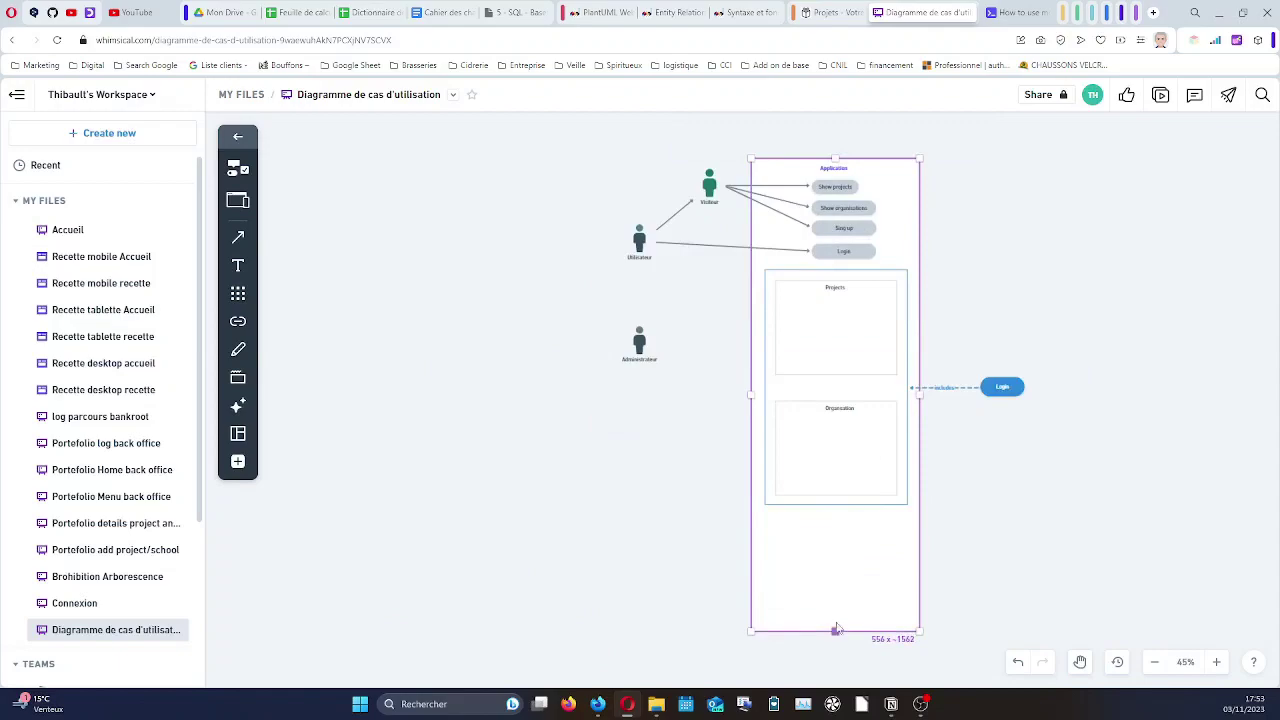
left_click(849, 509)
left_click_drag(849, 509, 830, 615)
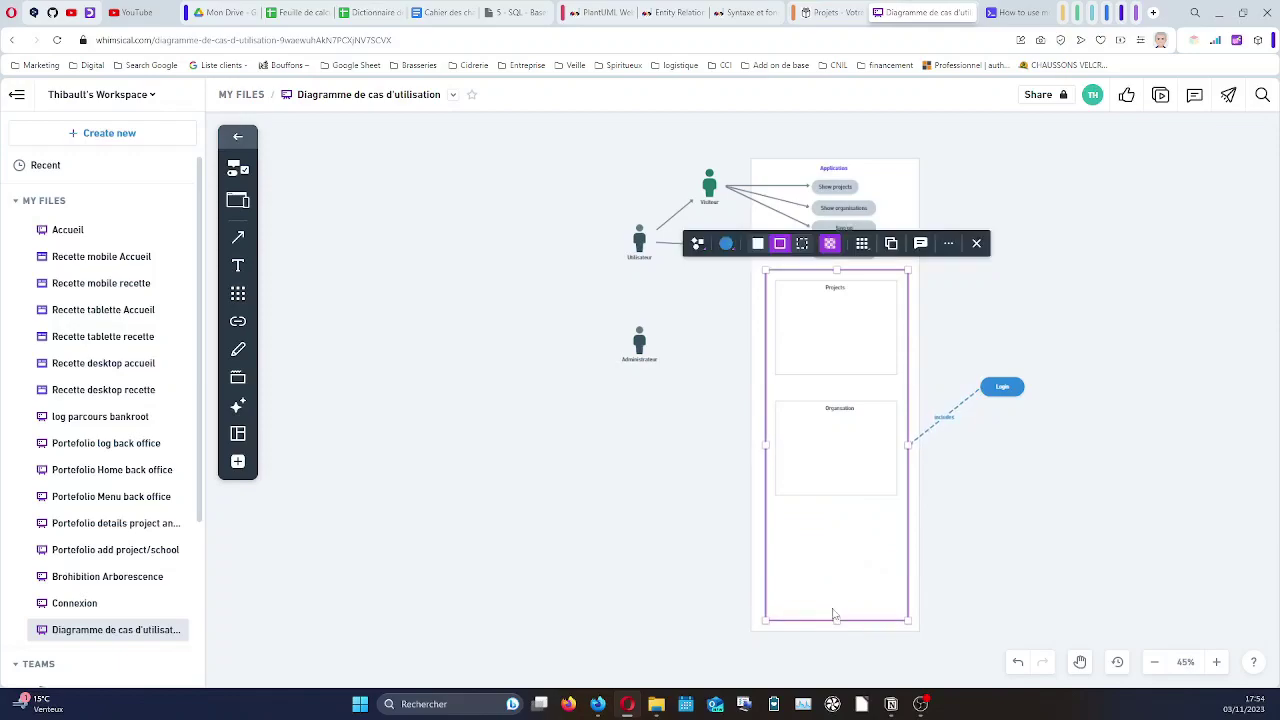
Duplicate the Organsation box below itself and shift the copy slightly up within the inner frame.
left_click(860, 428)
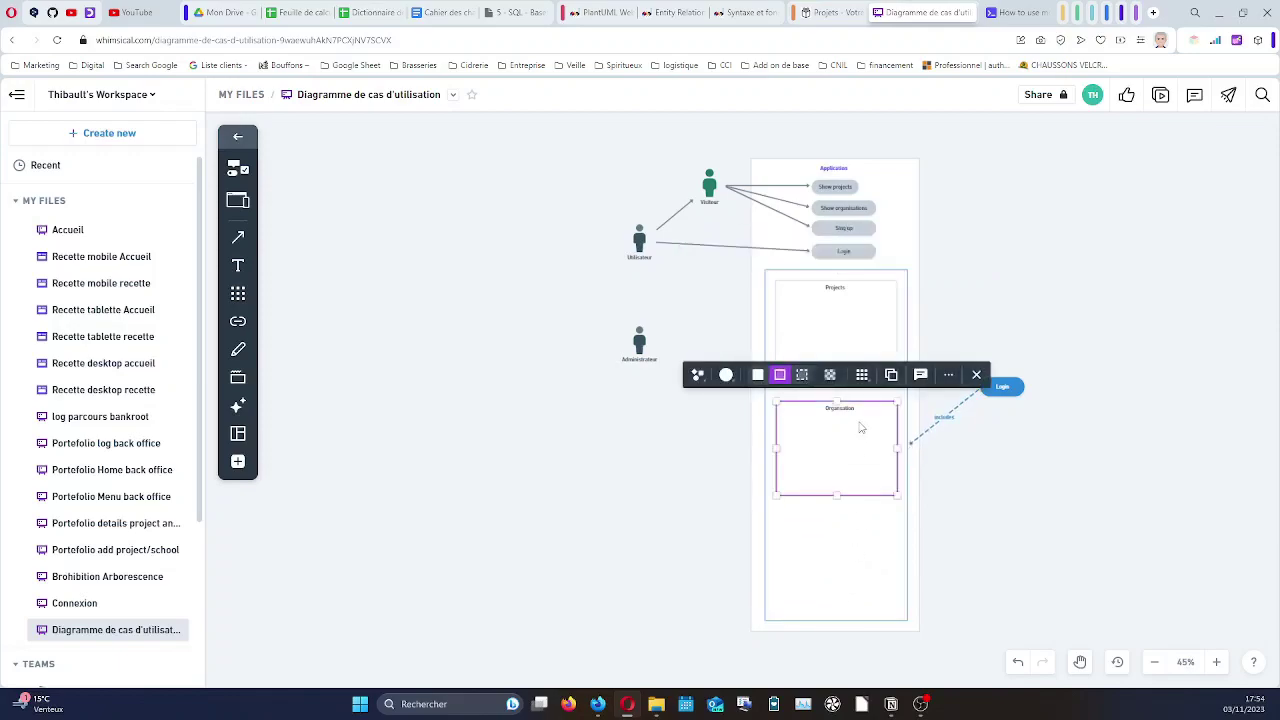
key("ctrl+d")
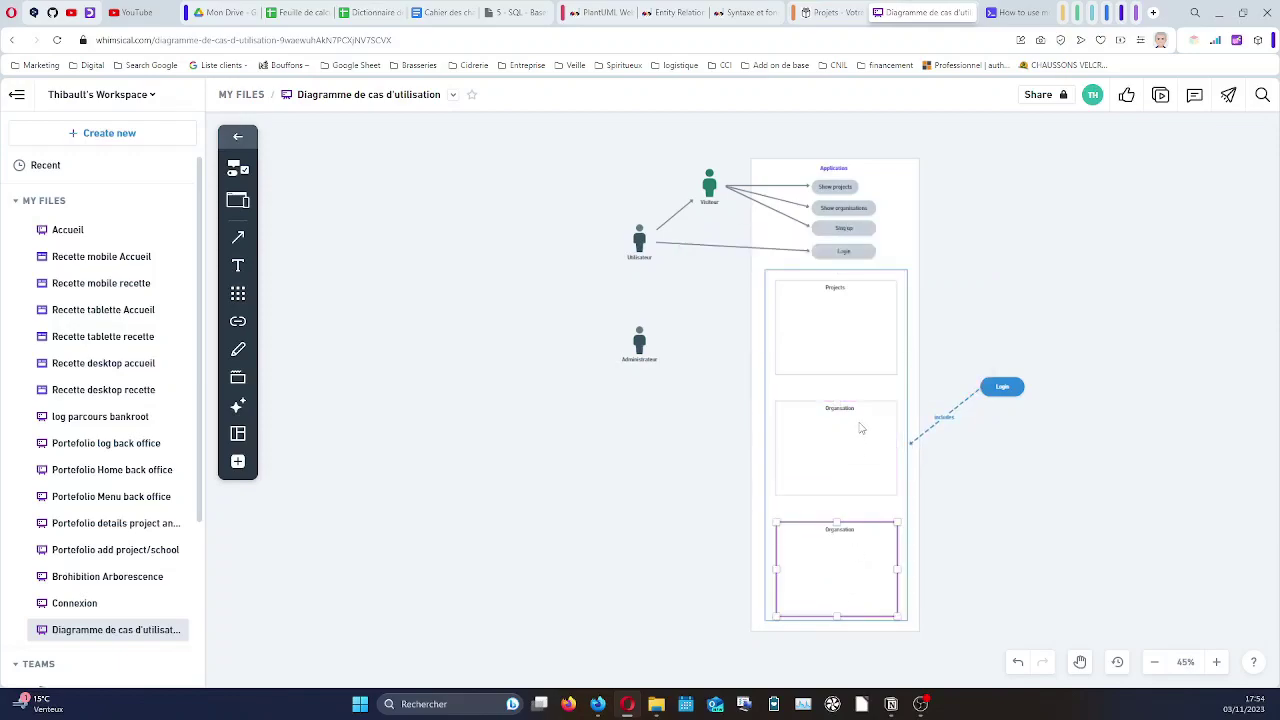
left_click_drag(845, 560, 843, 560)
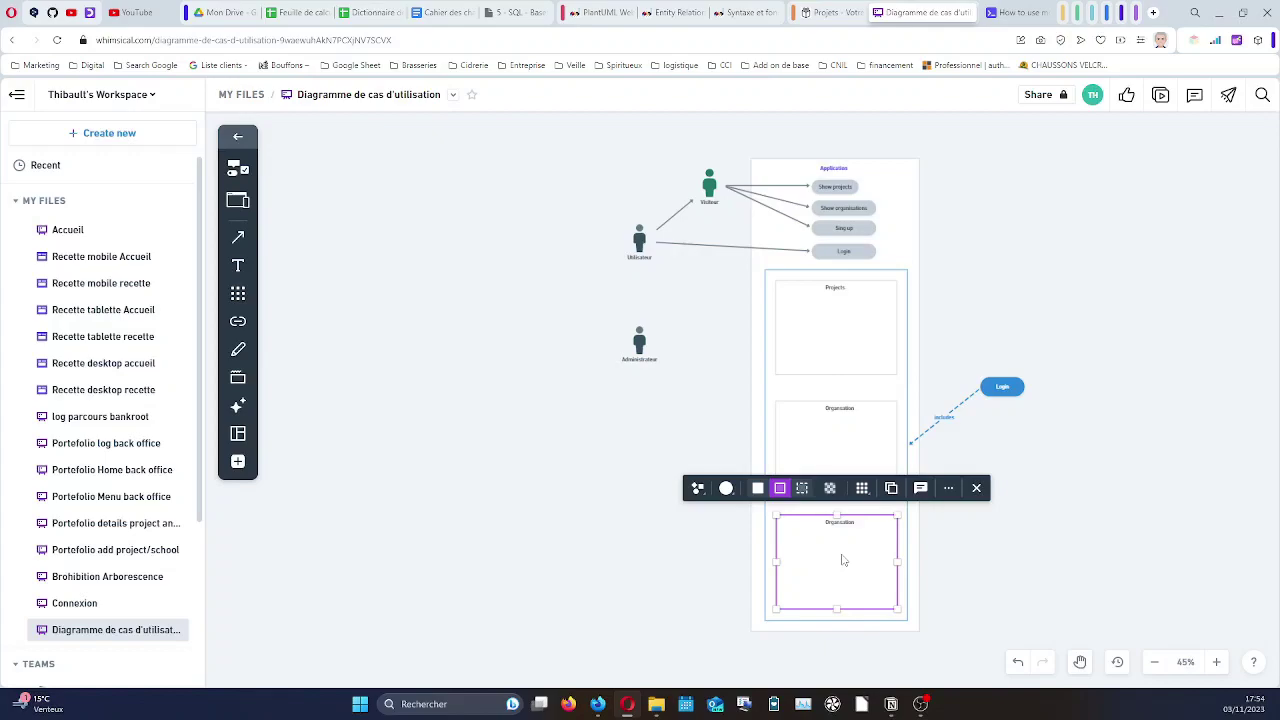
Switch to the Cahier des charges portefolio document in Google Docs and review the pages and roles in the user stories table.
left_click(420, 12)
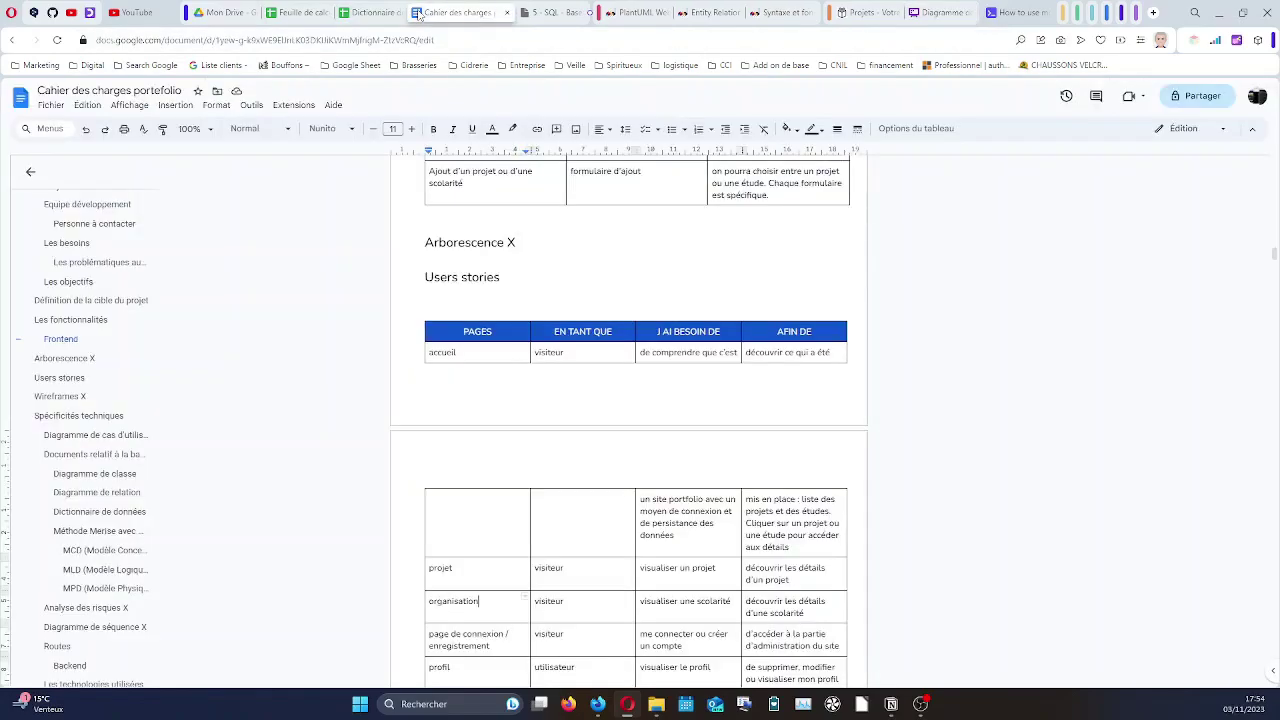
scroll(598, 498, "down", 5)
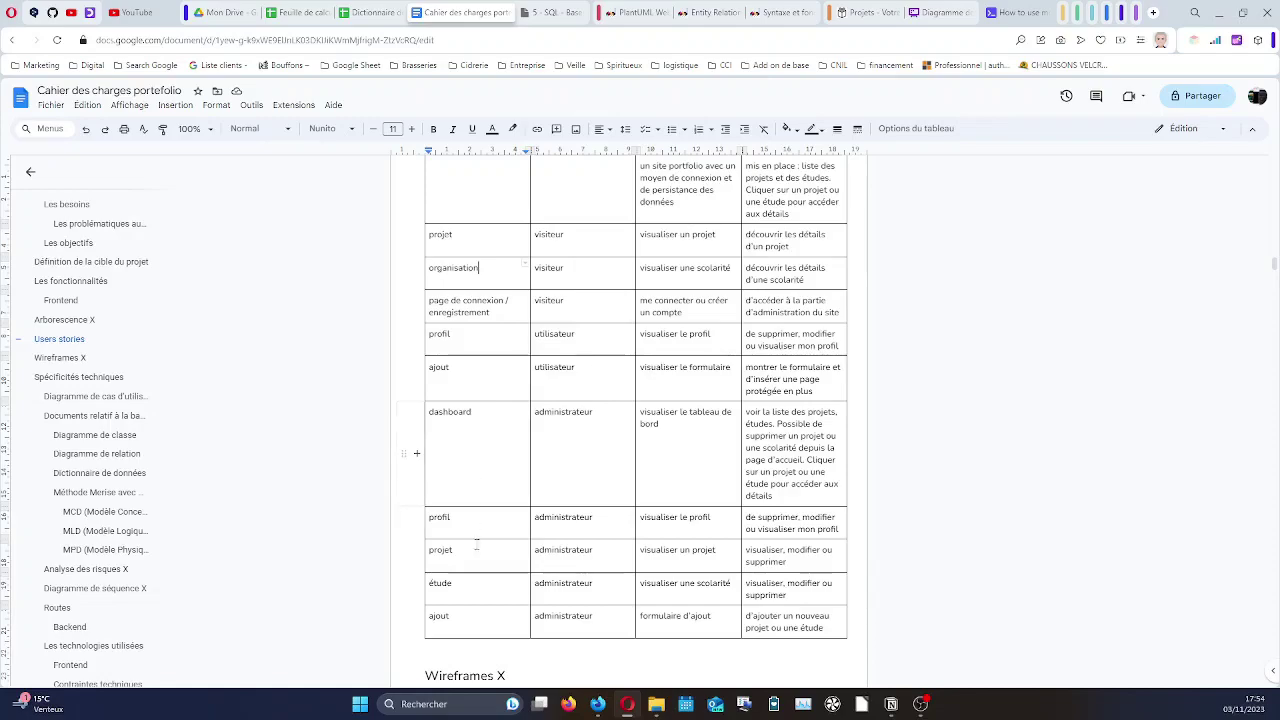
scroll(523, 603, "up", 3)
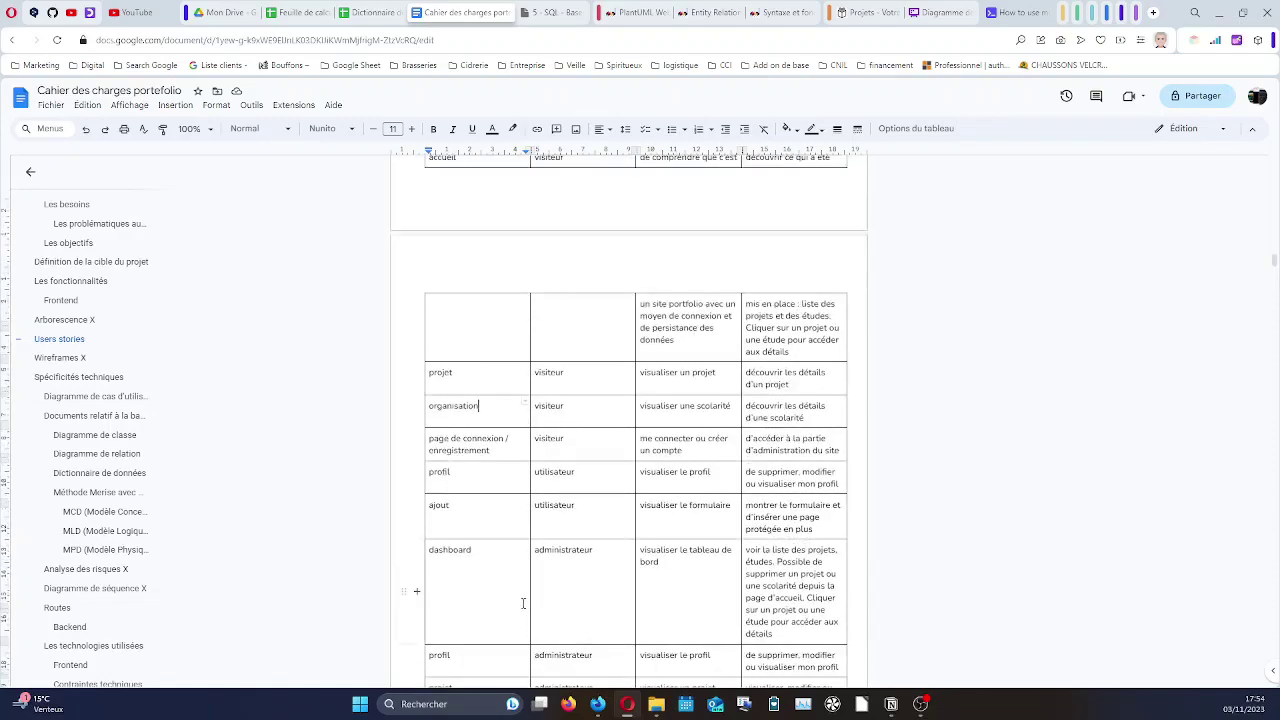
scroll(523, 603, "down", 4)
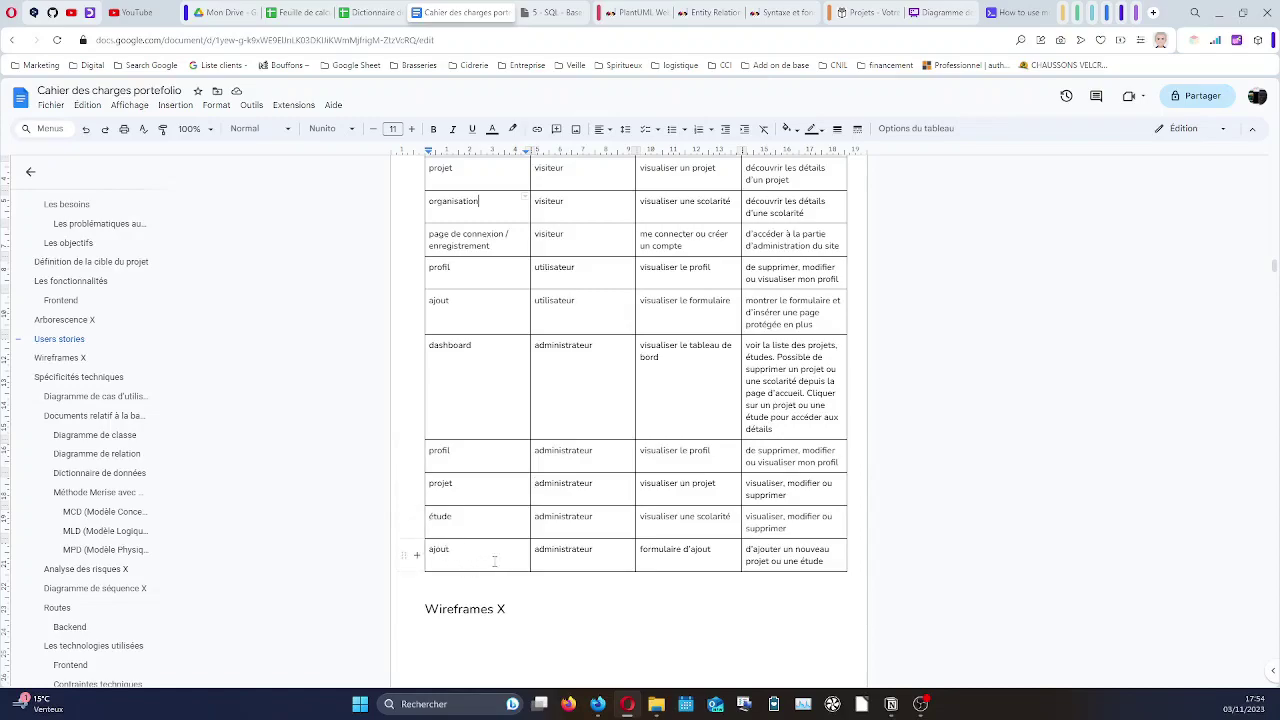
Add an empty row at the end of the user stories table and replace "étude" with "organisation" in the administrateur ajout description.
left_click(418, 556)
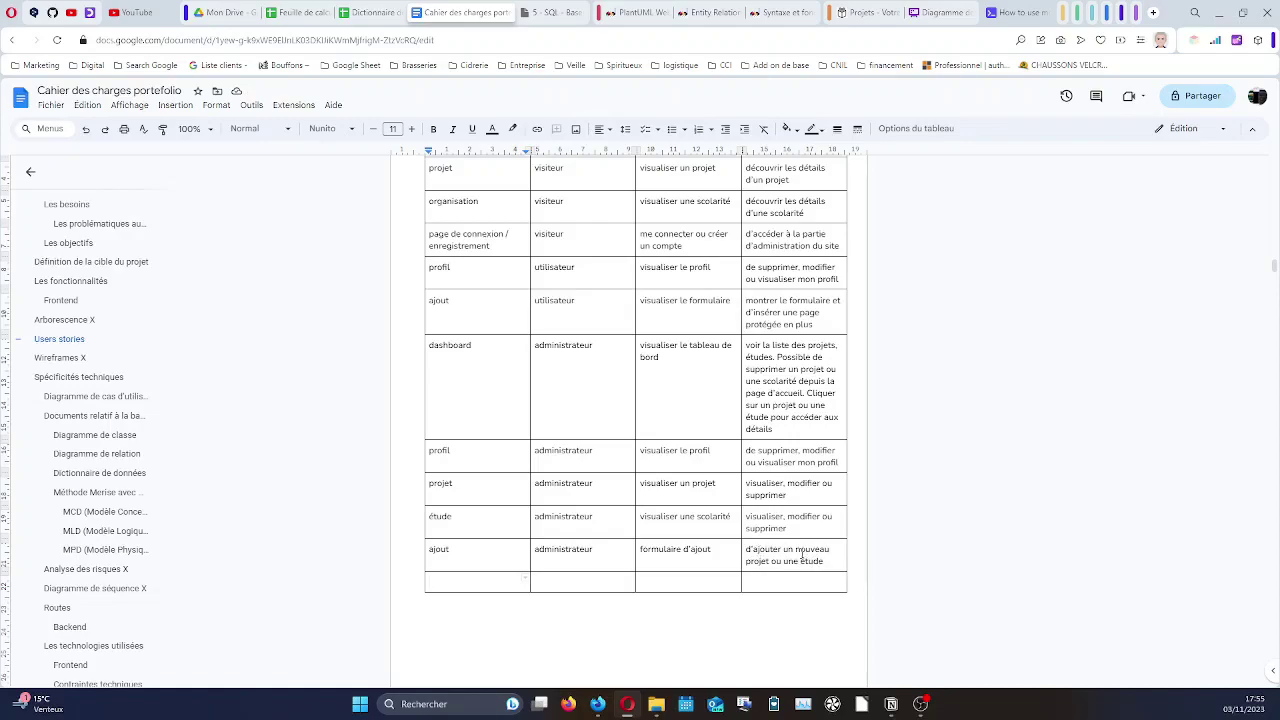
double_click(804, 560)
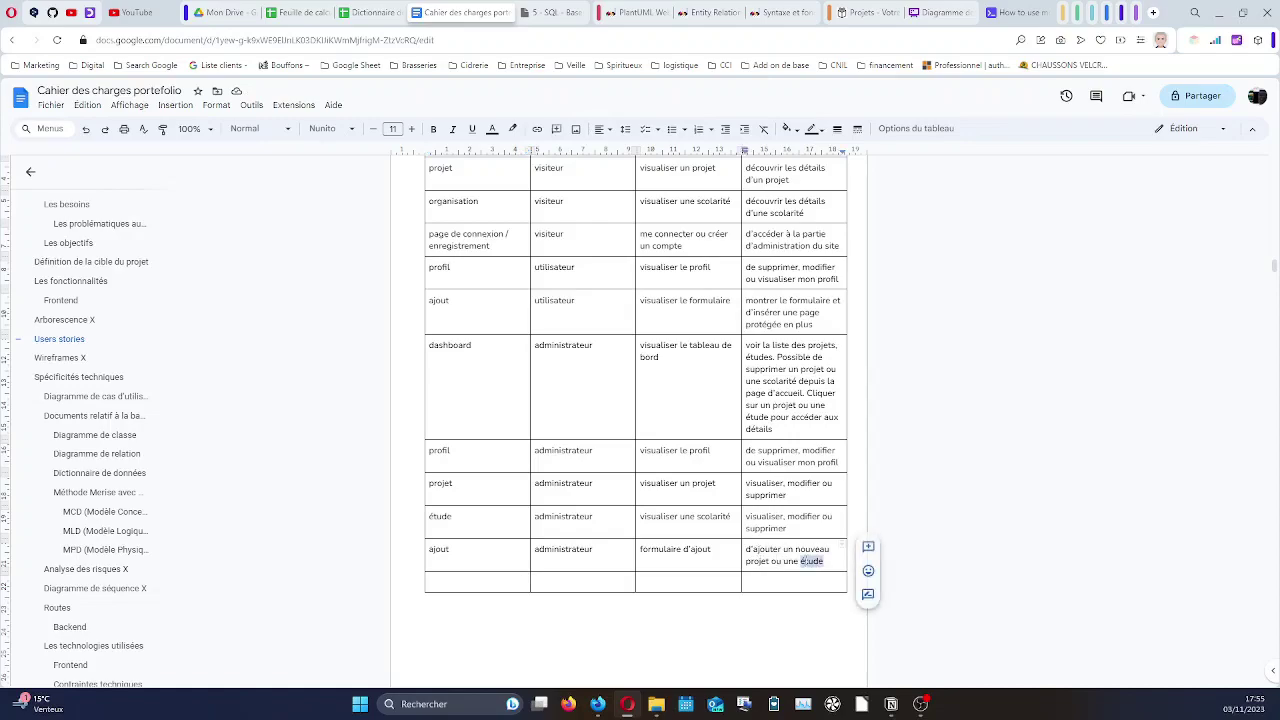
type("organisaytio")
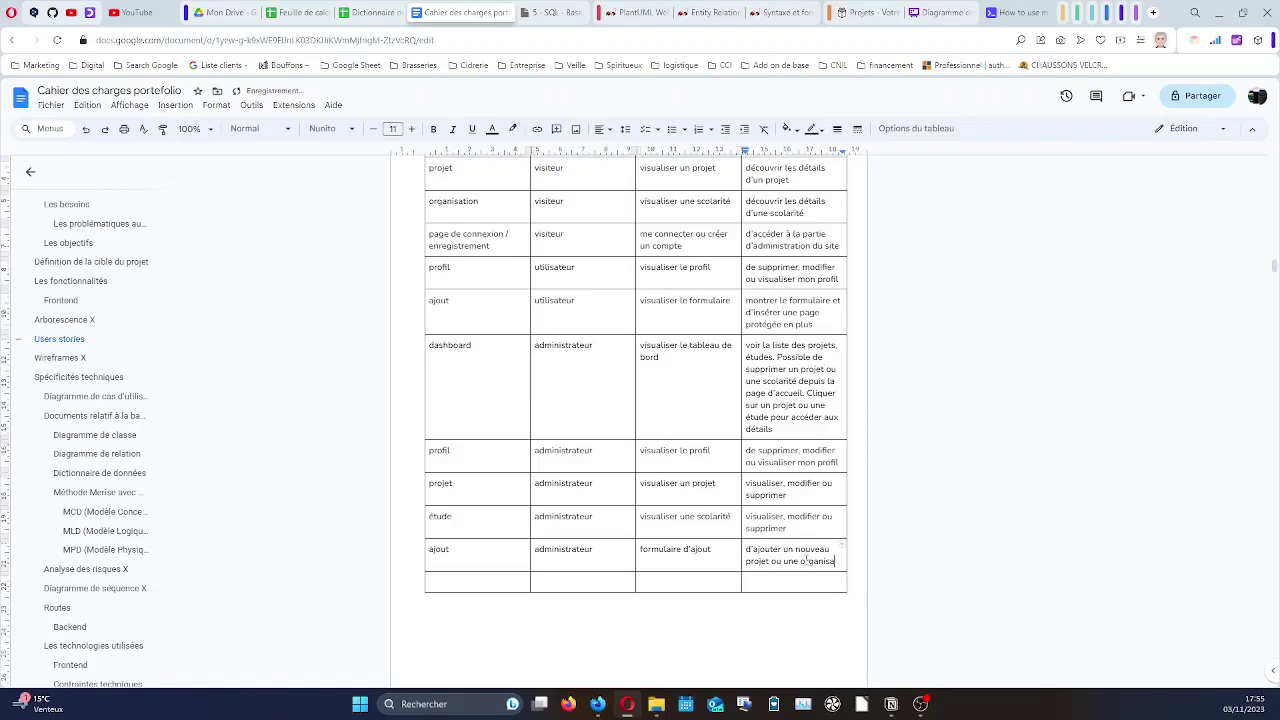
key("BackSpace")
key("BackSpace")
key("BackSpace")
key("BackSpace")
type("tion")
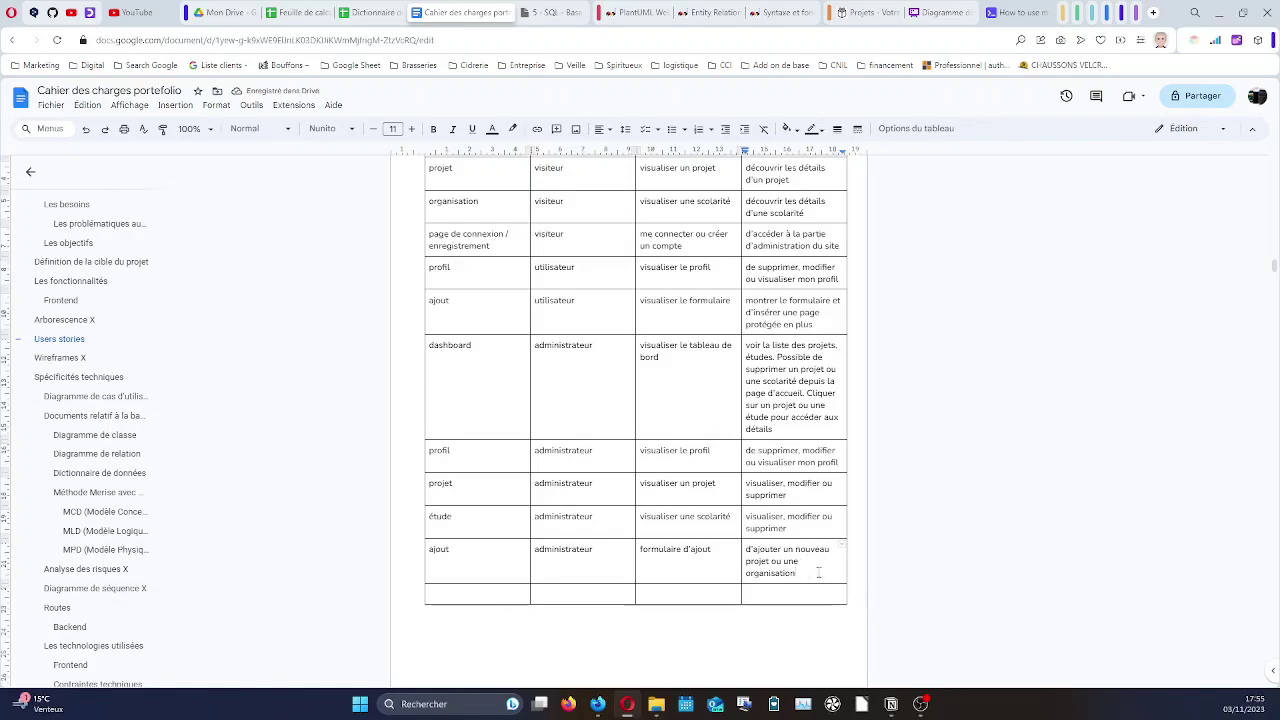
Reword the administrateur ajout description to "d'ajouter un nouveau projet, une organisation ou un langage" and delete the empty last row.
left_click(461, 549)
left_click(800, 575)
type("ou un langage")
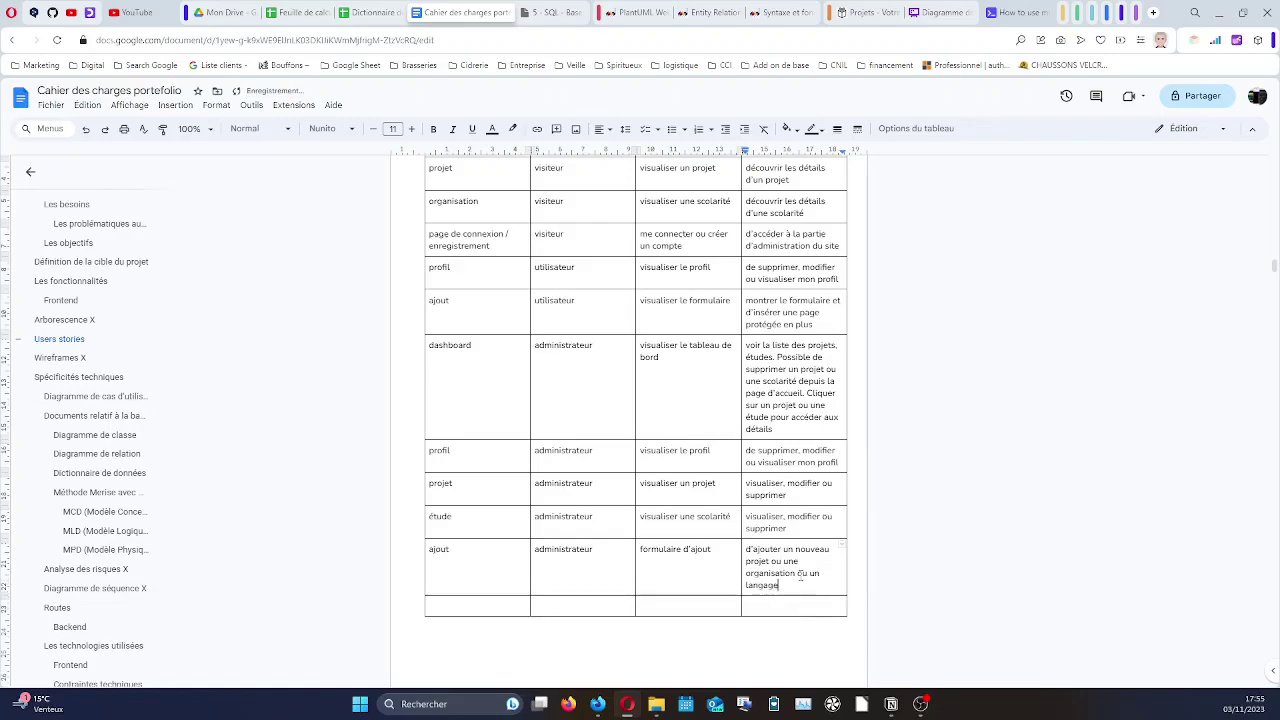
left_click(783, 561)
key("BackSpace")
key("BackSpace")
key("BackSpace")
type(",")
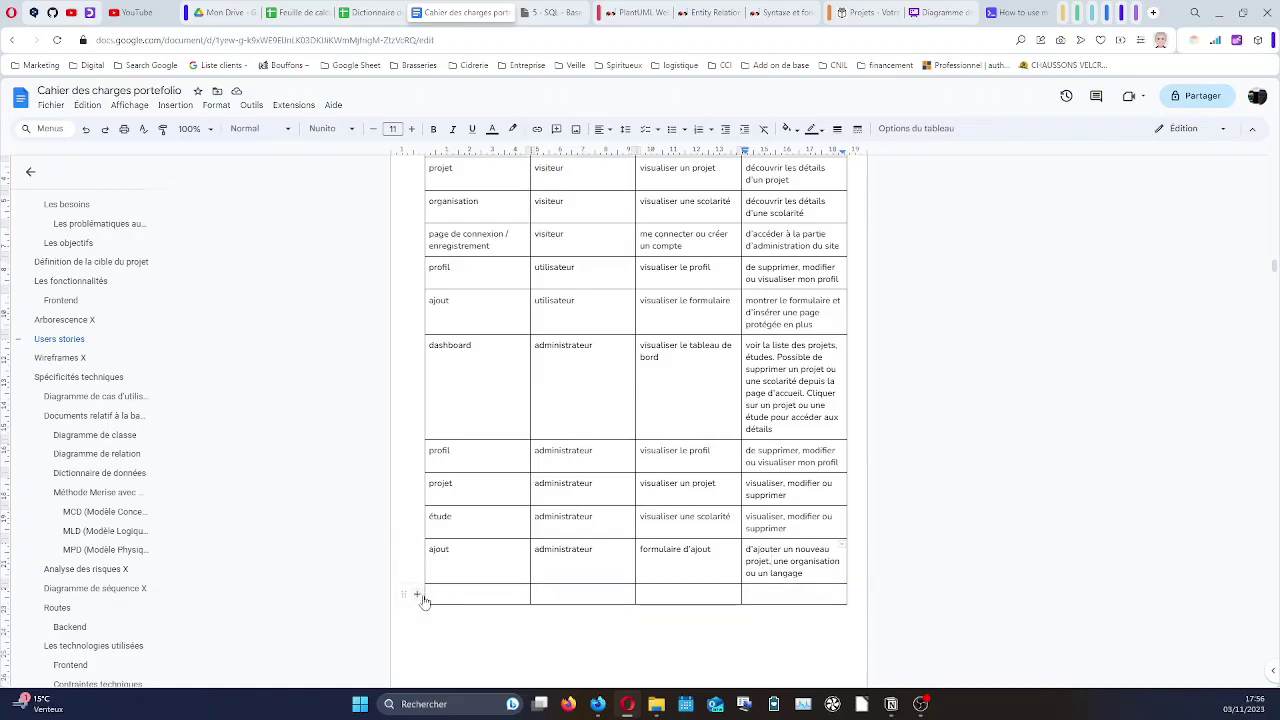
right_click(430, 595)
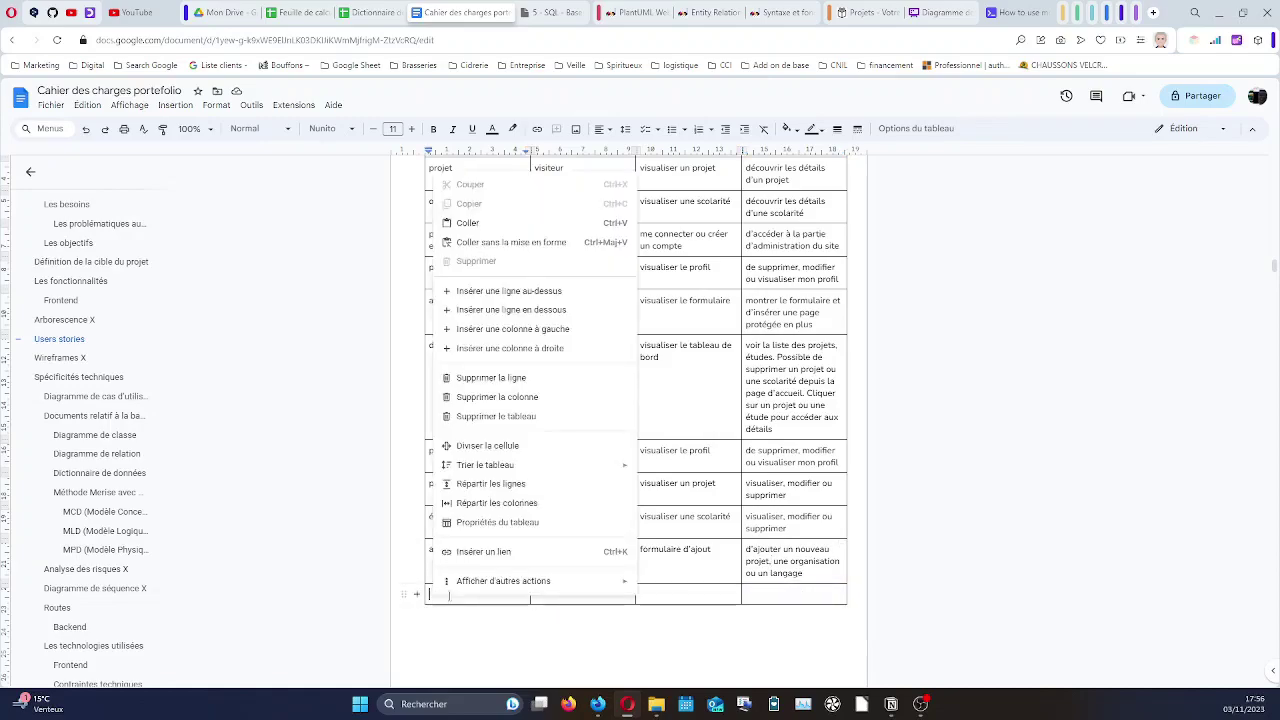
left_click(485, 378)
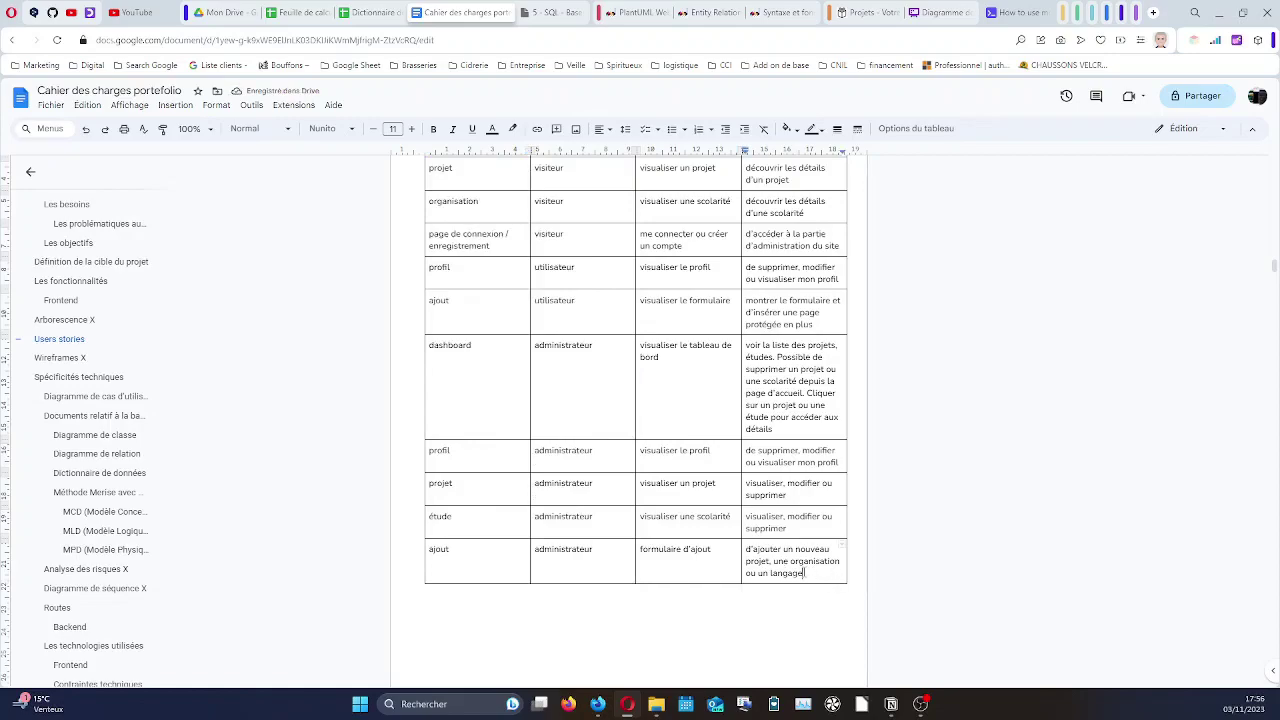
Review the Frontend and user stories tables, and examine the entities in the Diagramme de relation section.
scroll(556, 416, "up", 10)
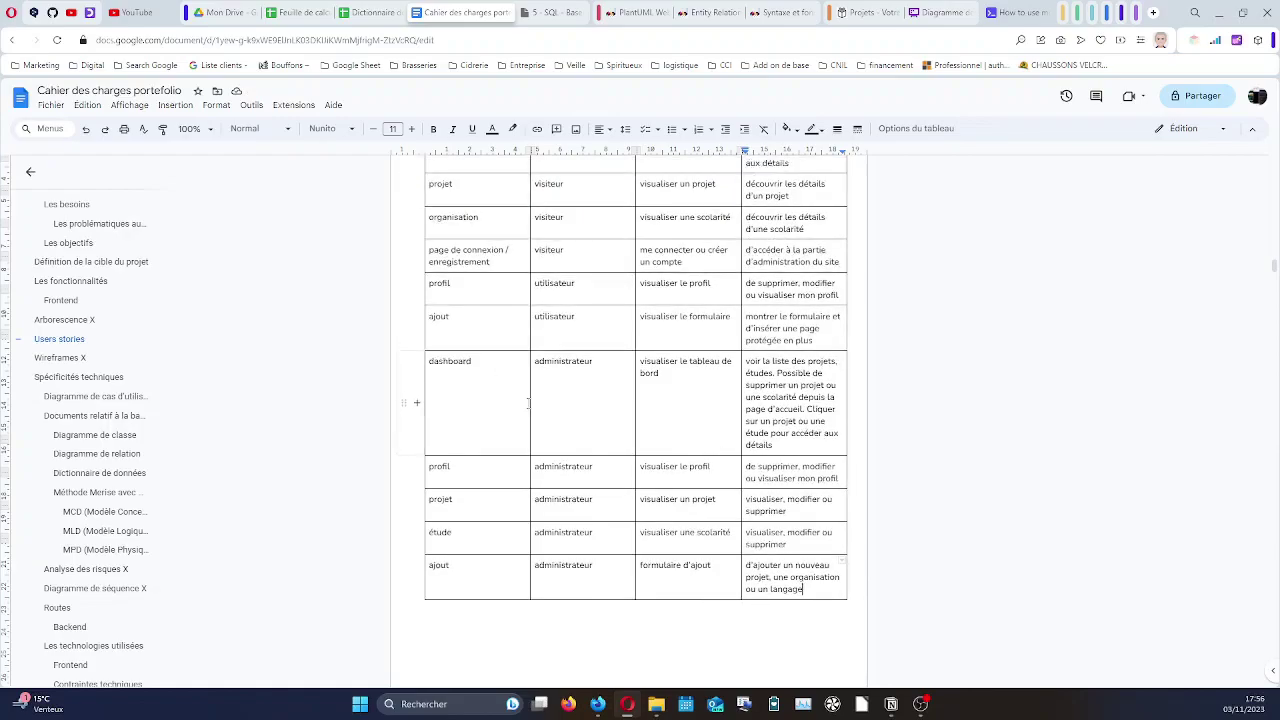
scroll(556, 416, "up", 2)
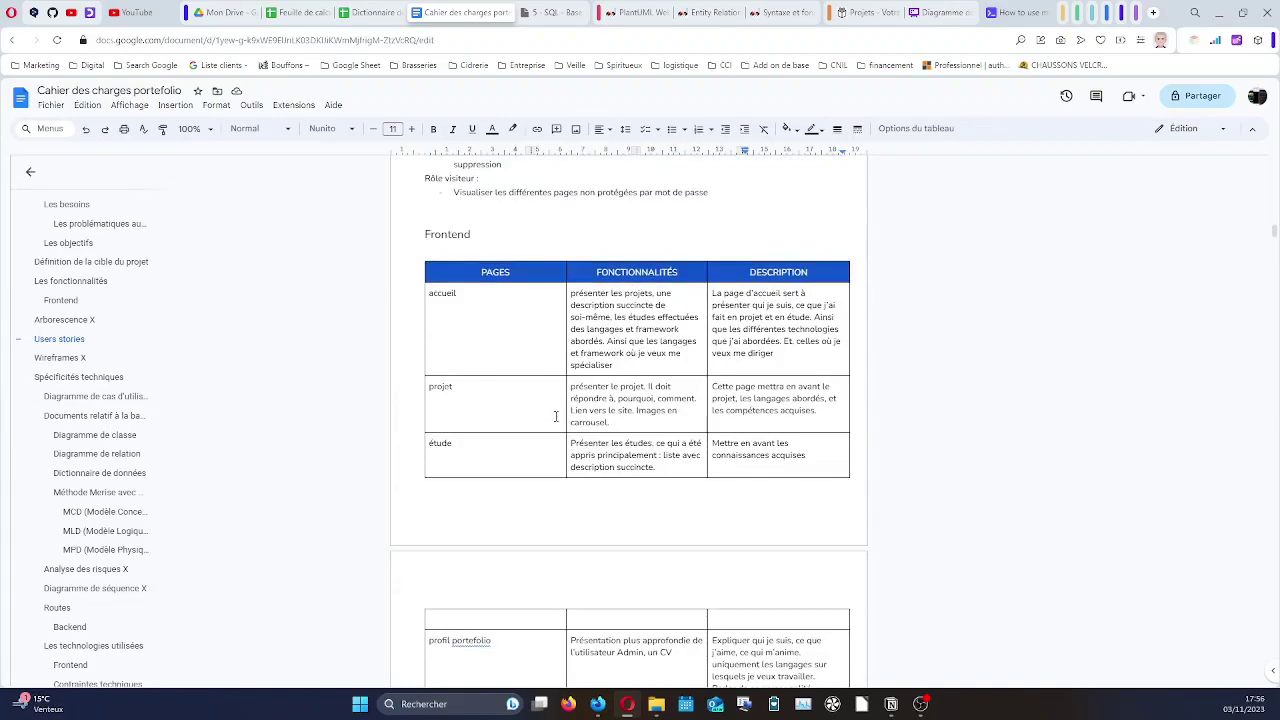
scroll(556, 416, "down", 10)
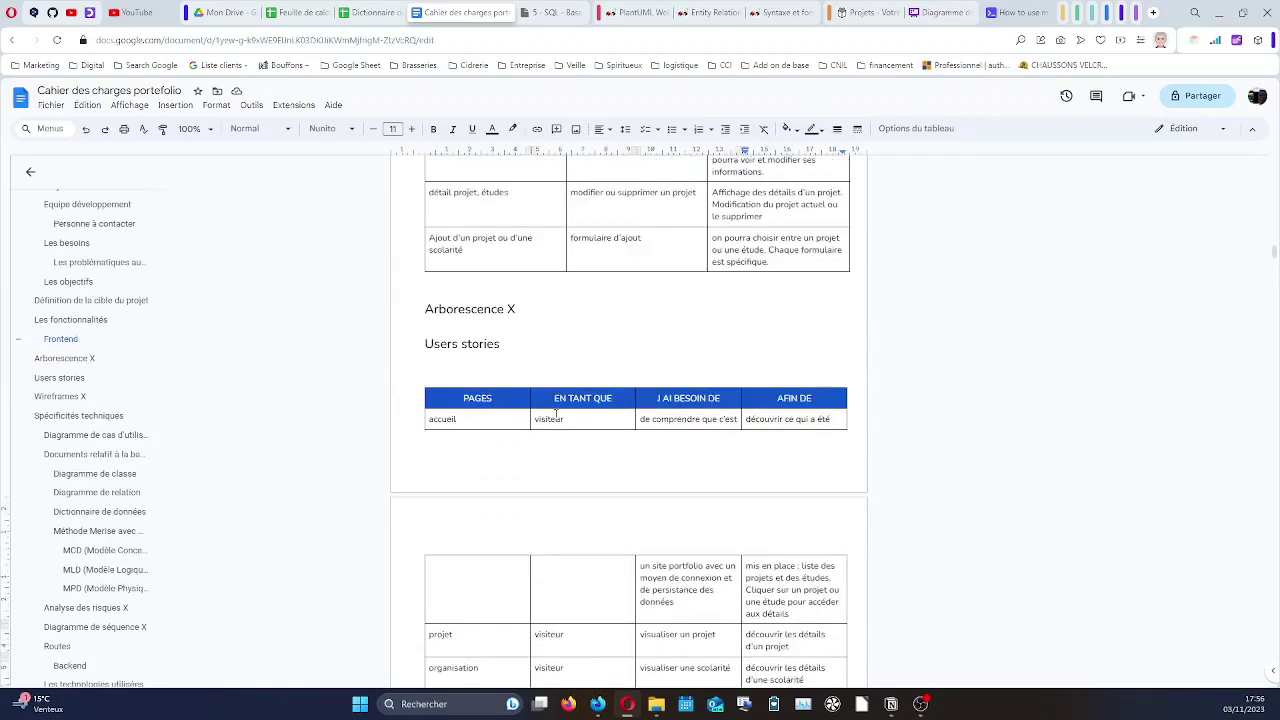
scroll(556, 416, "down", 5)
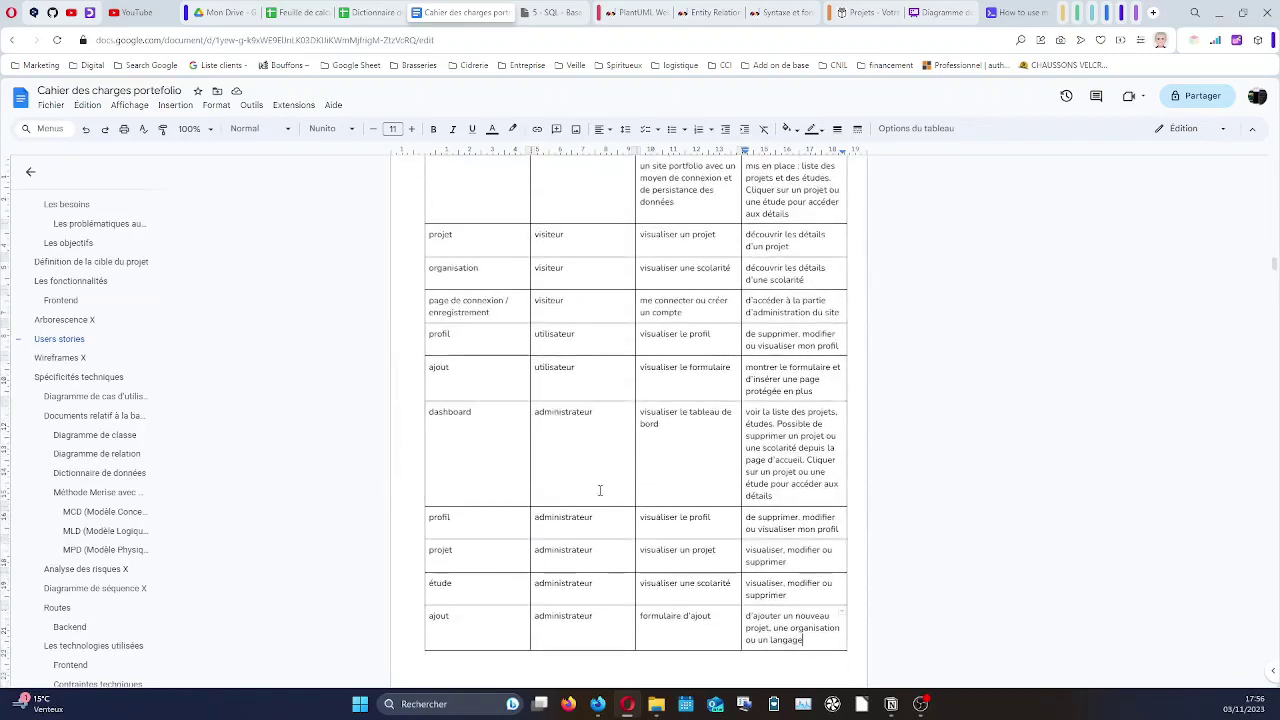
scroll(586, 543, "up", 2)
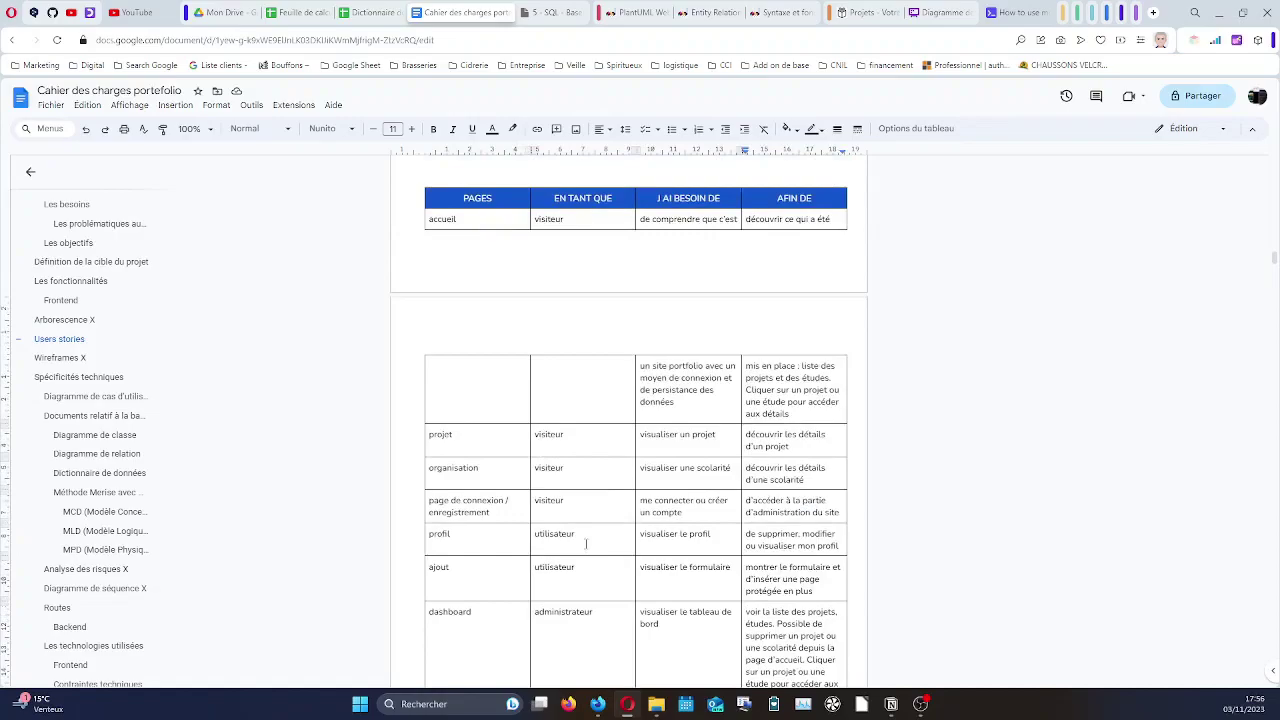
scroll(586, 543, "up", 5)
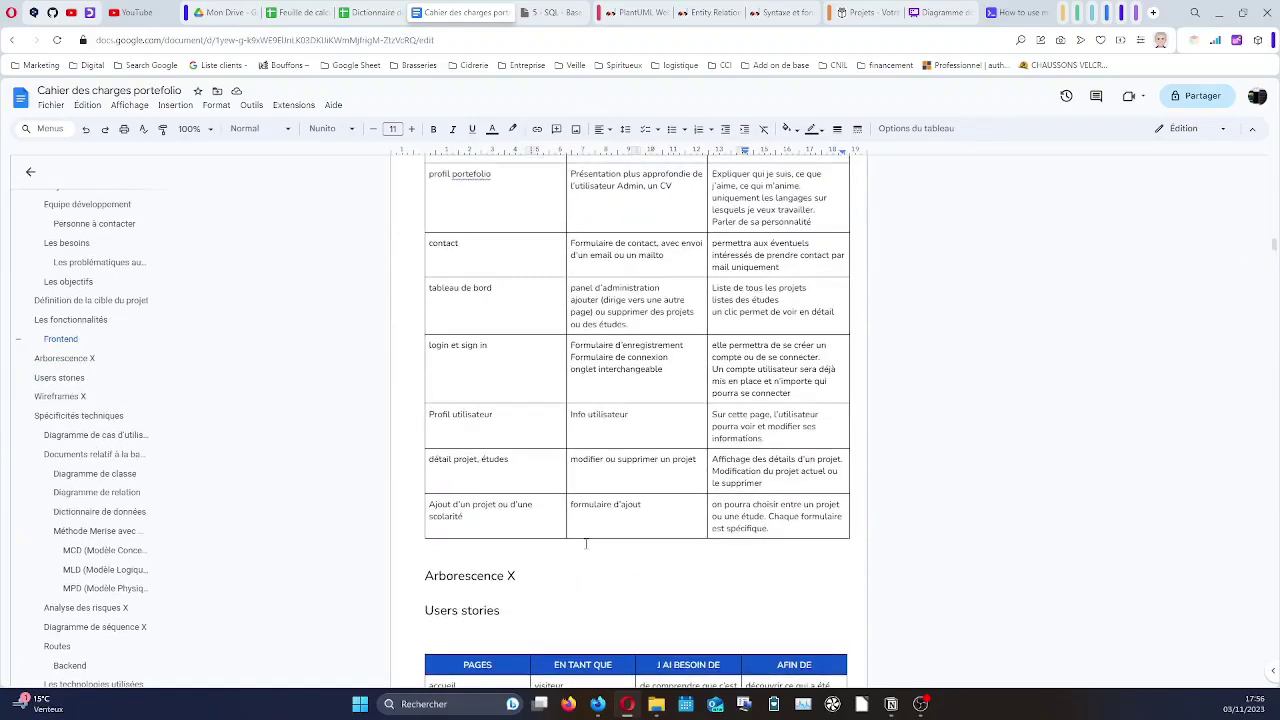
scroll(586, 543, "up", 20)
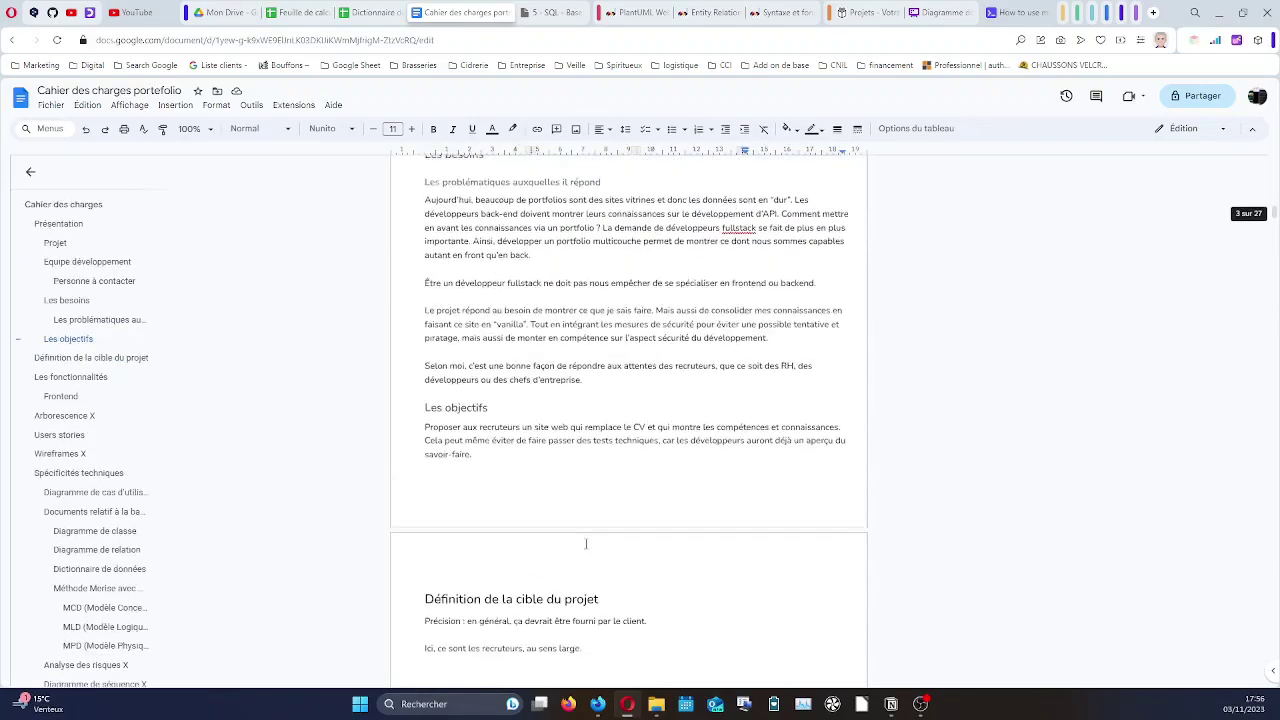
scroll(75, 490, "down", 1)
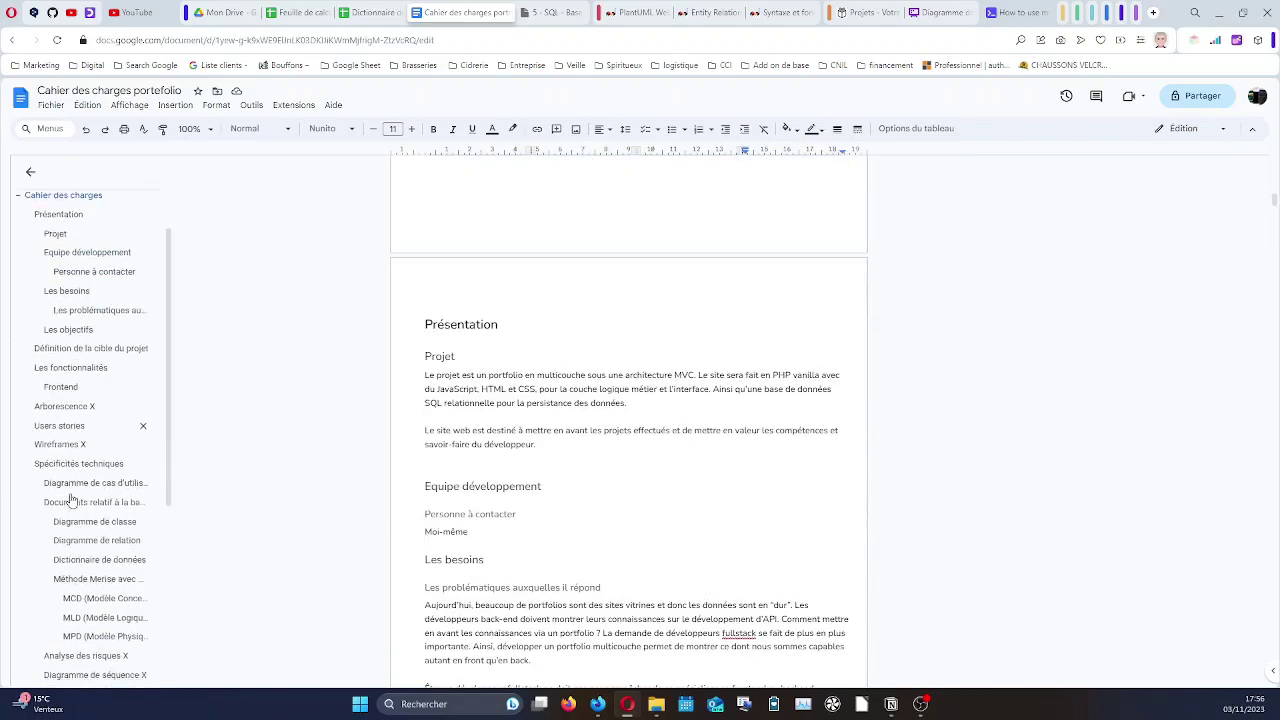
scroll(72, 500, "down", 1)
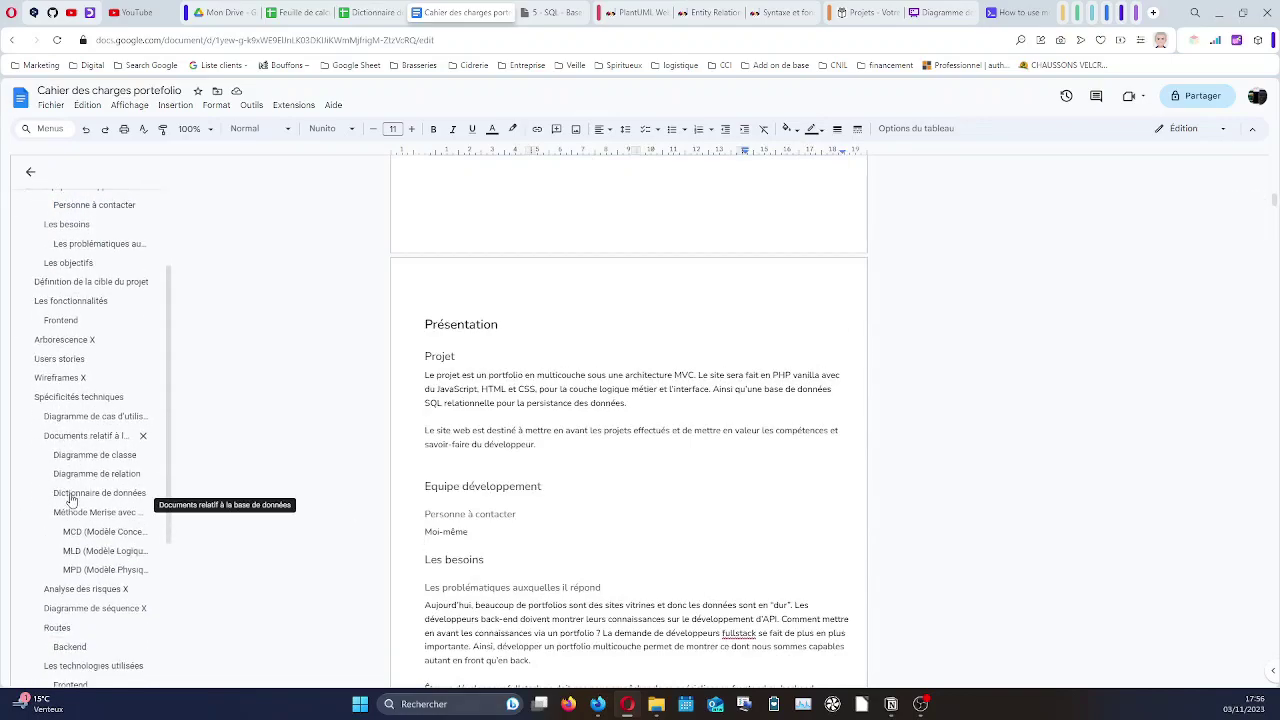
left_click(95, 477)
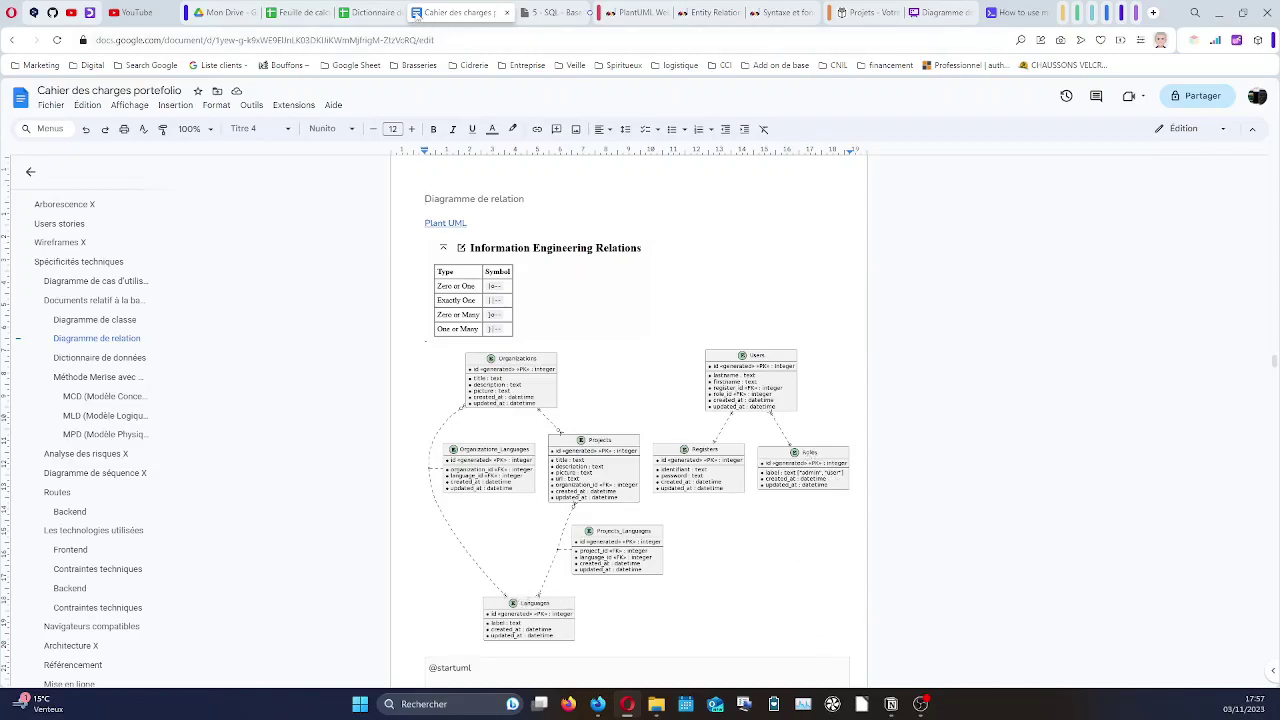
Switch to the Diagramme de cas d'utilisation board in Whimsical and rename the lowest inner box's title to "Languages".
left_click(926, 16)
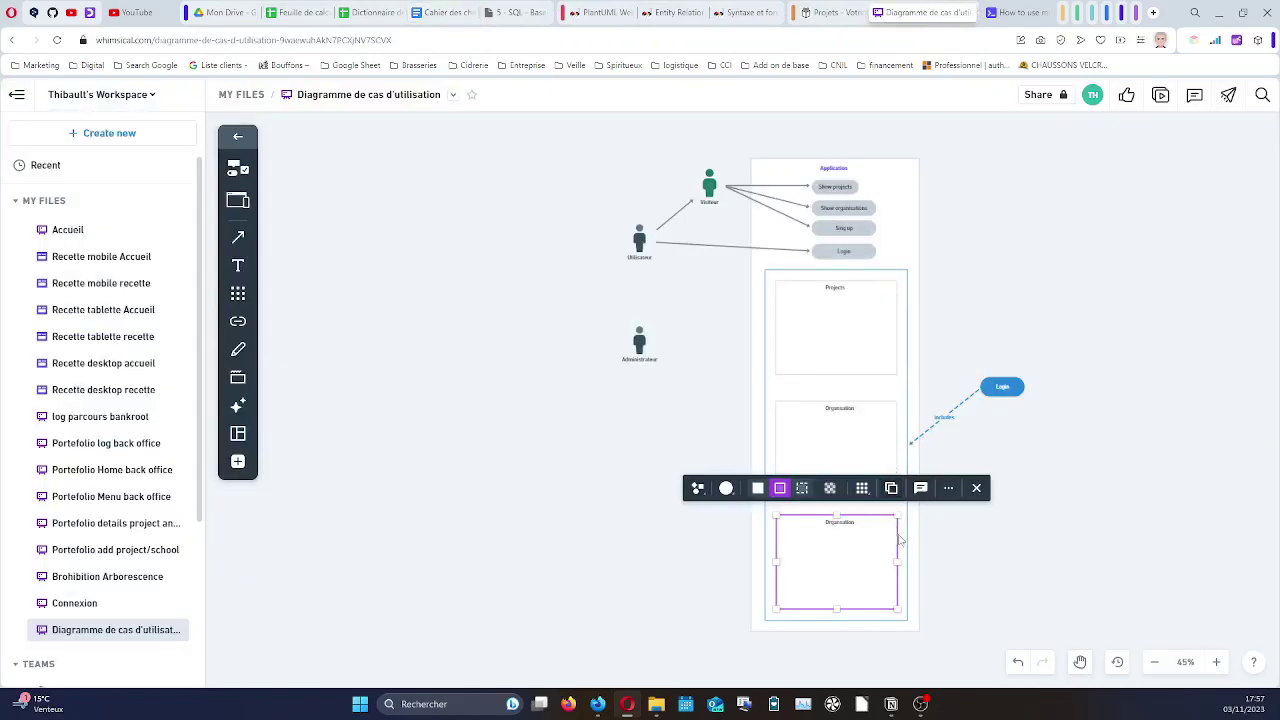
left_click(988, 555)
double_click(837, 524)
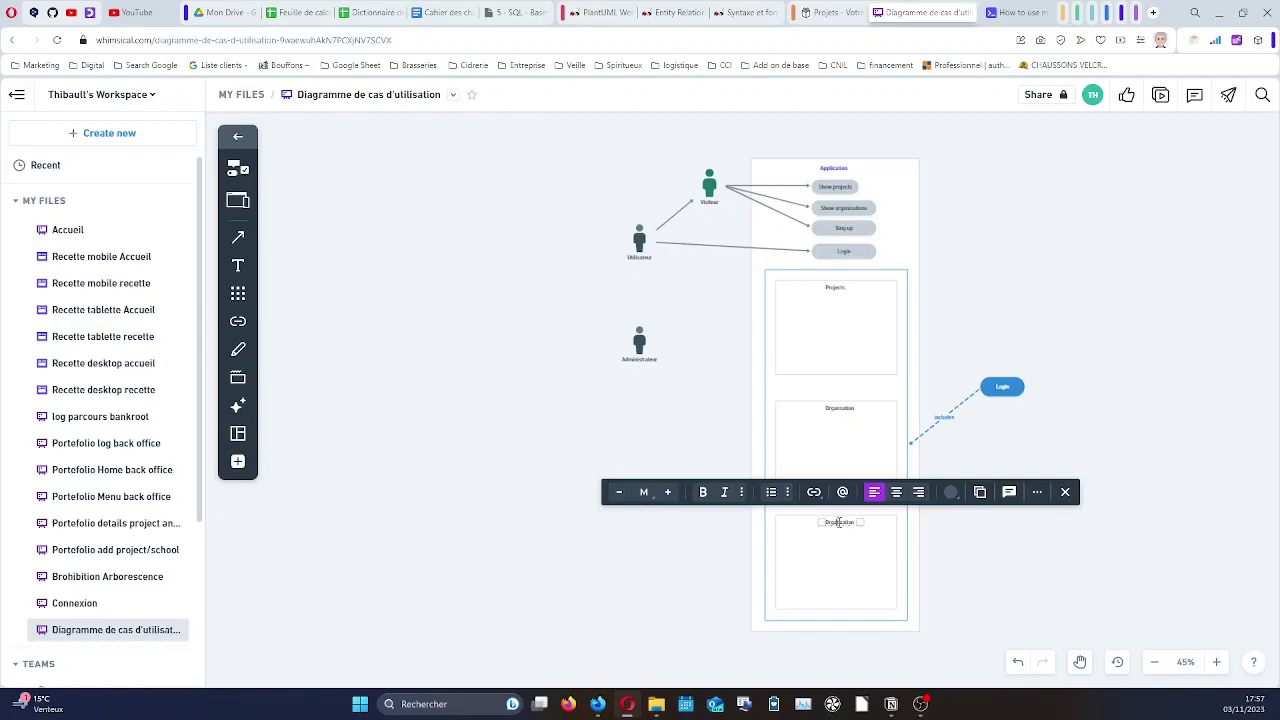
scroll(838, 522, "up", 5, "ctrl")
type("L")
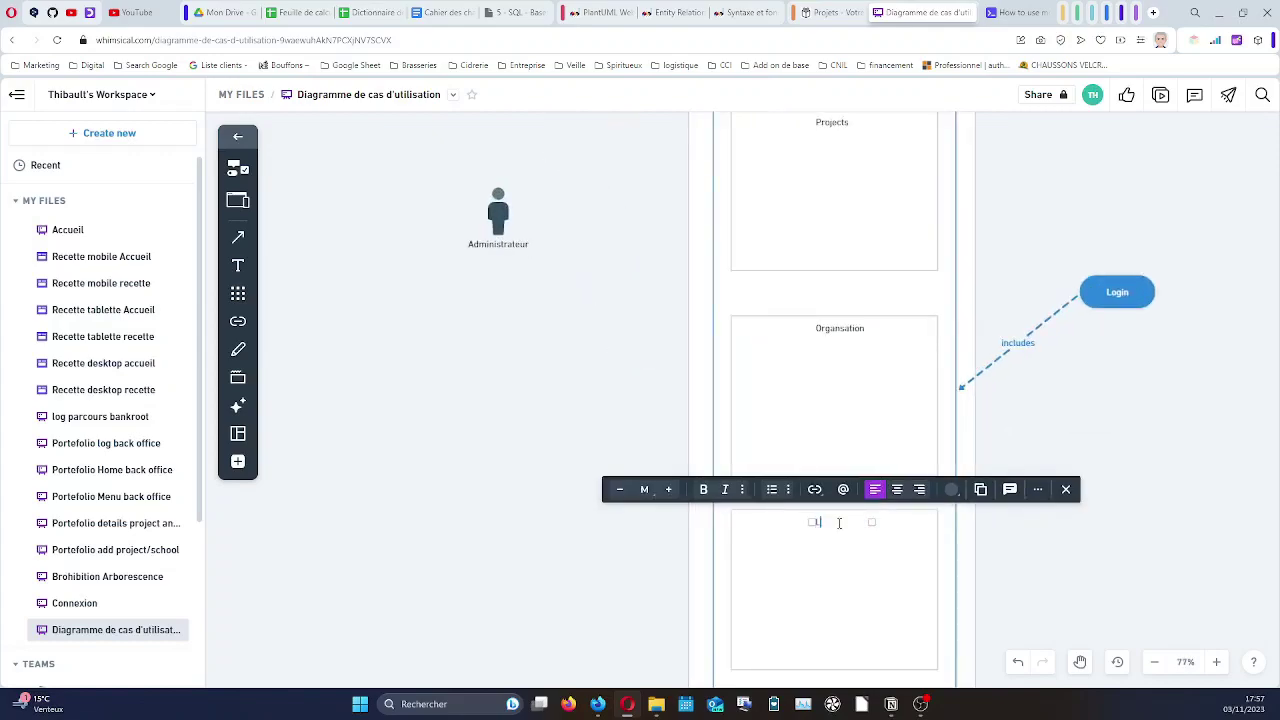
type("anguages")
left_click(1068, 568)
scroll(891, 483, "up", 2)
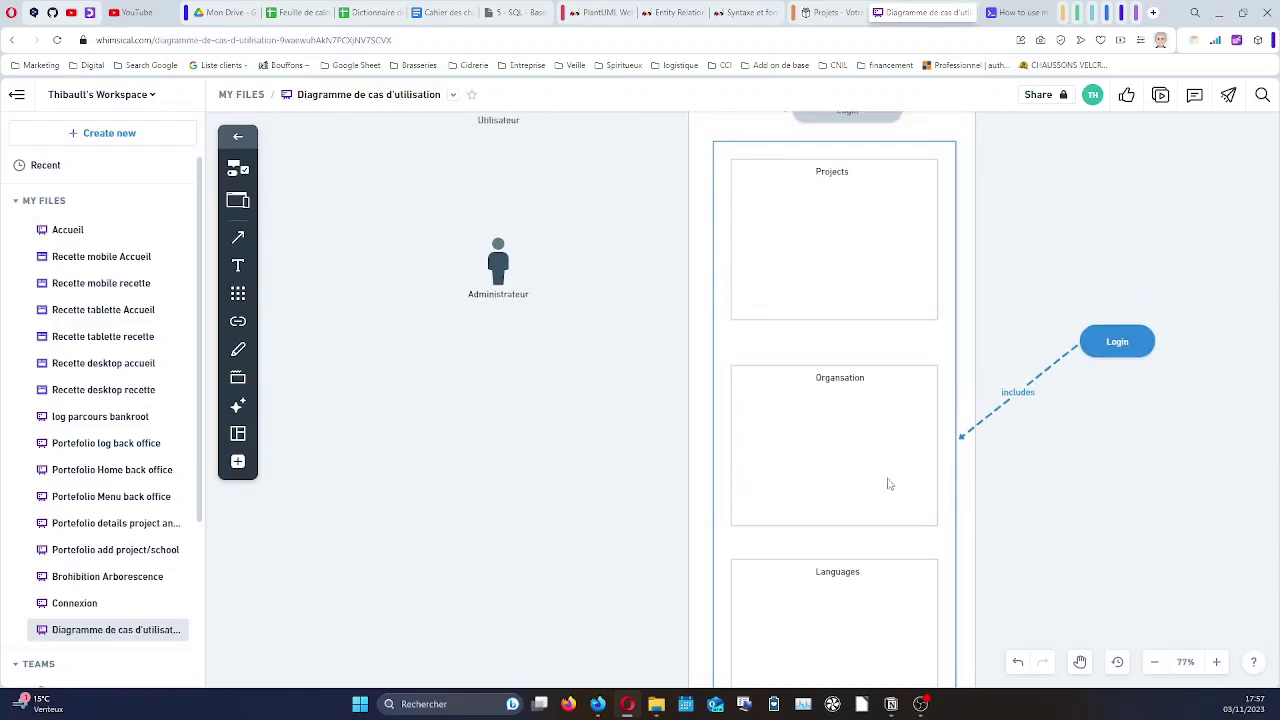